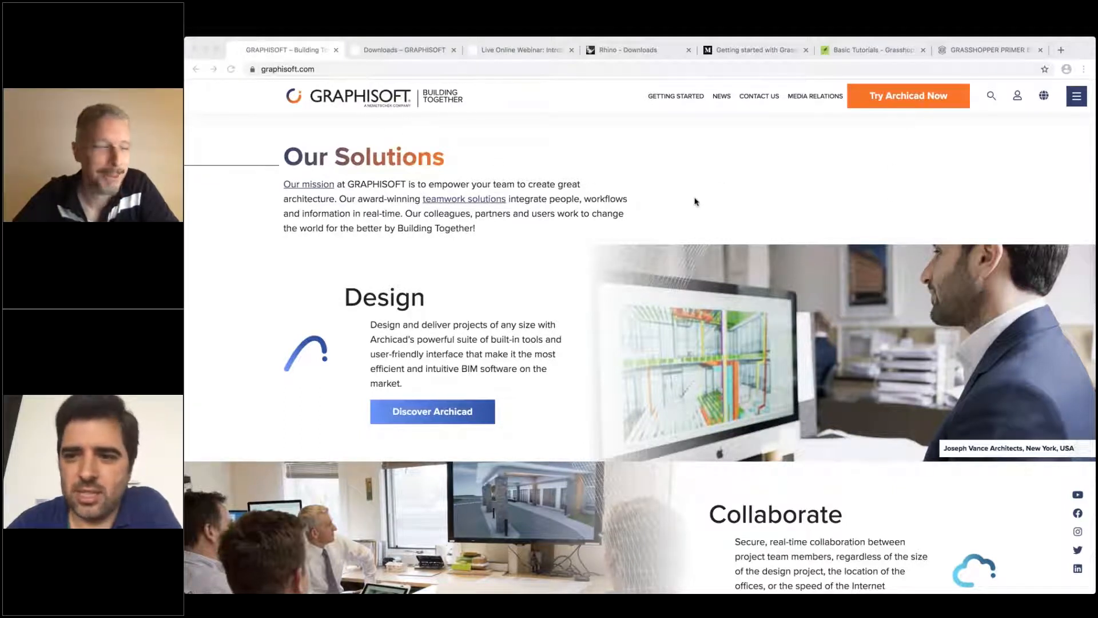
Look over the solutions and upcoming events sections of the GRAPHISOFT homepage
{"action": "scroll", "coordinate": [695, 202], "scroll_direction": "down", "scroll_amount": 15}
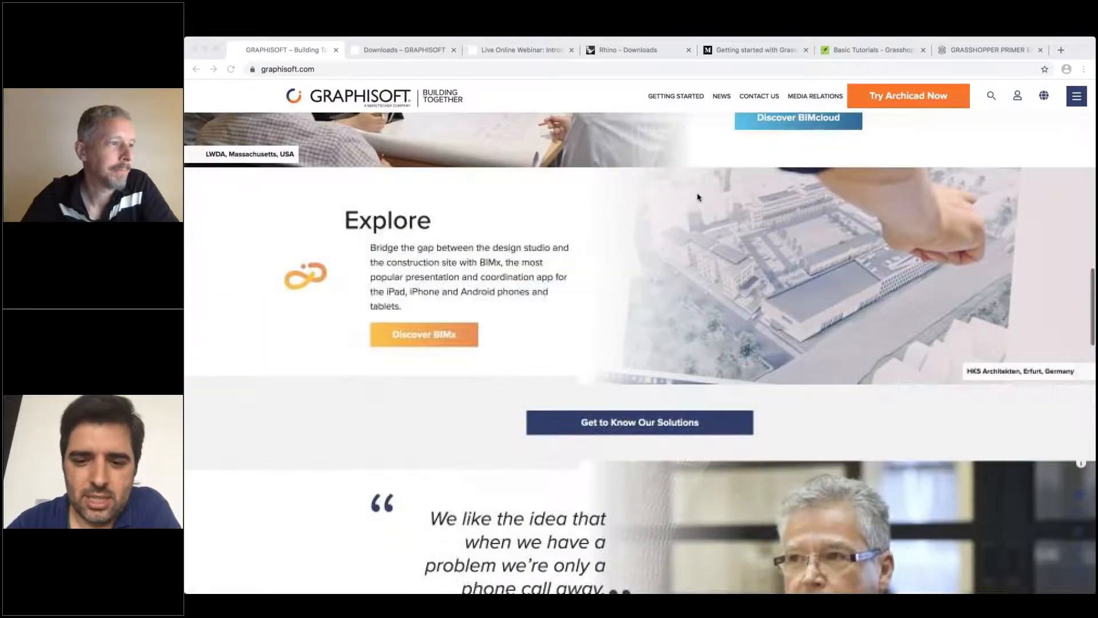
{"action": "scroll", "coordinate": [697, 197], "scroll_direction": "down", "scroll_amount": 9}
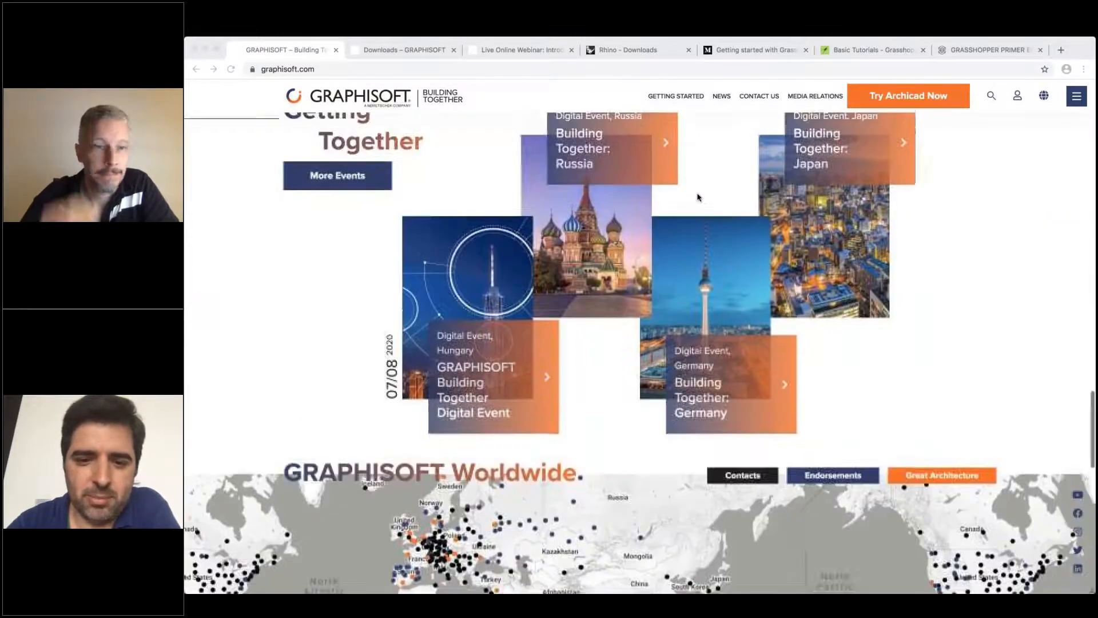
{"action": "scroll", "coordinate": [697, 197], "scroll_direction": "up", "scroll_amount": 20}
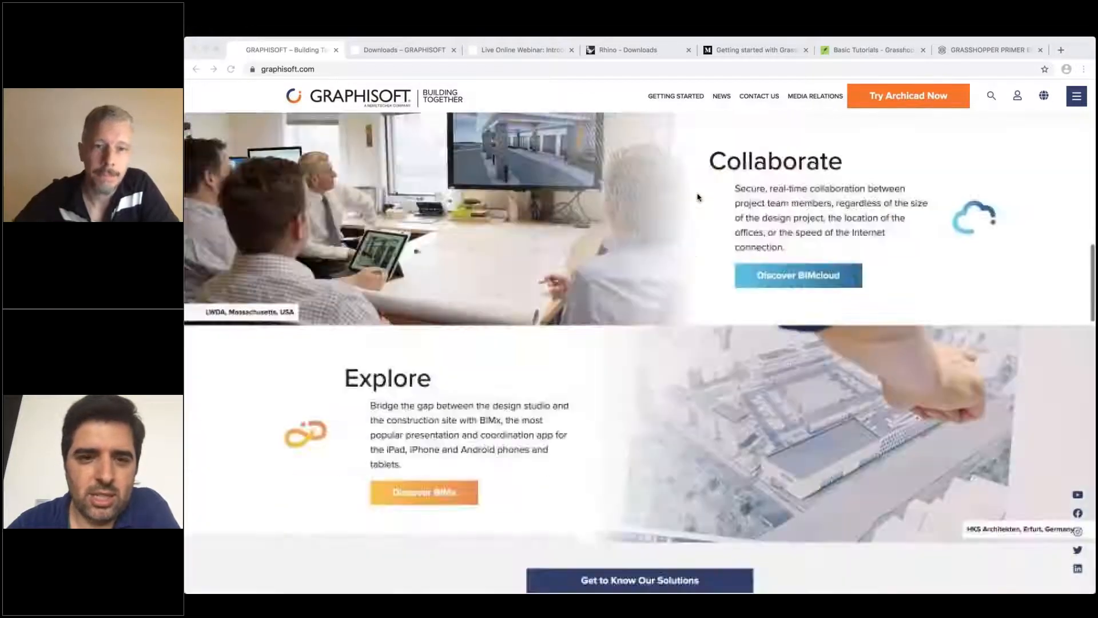
Review the GRAPHISOFT Downloads page, including the extensions and the updates for Archicad
{"action": "left_click", "coordinate": [409, 49]}
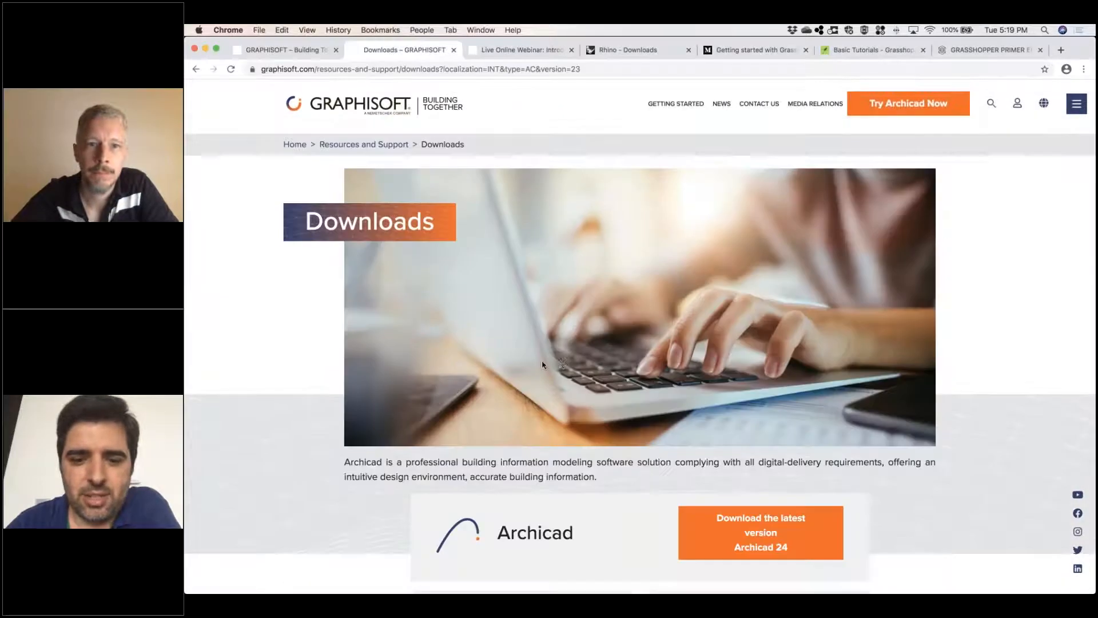
{"action": "scroll", "coordinate": [560, 363], "scroll_direction": "down", "scroll_amount": 8}
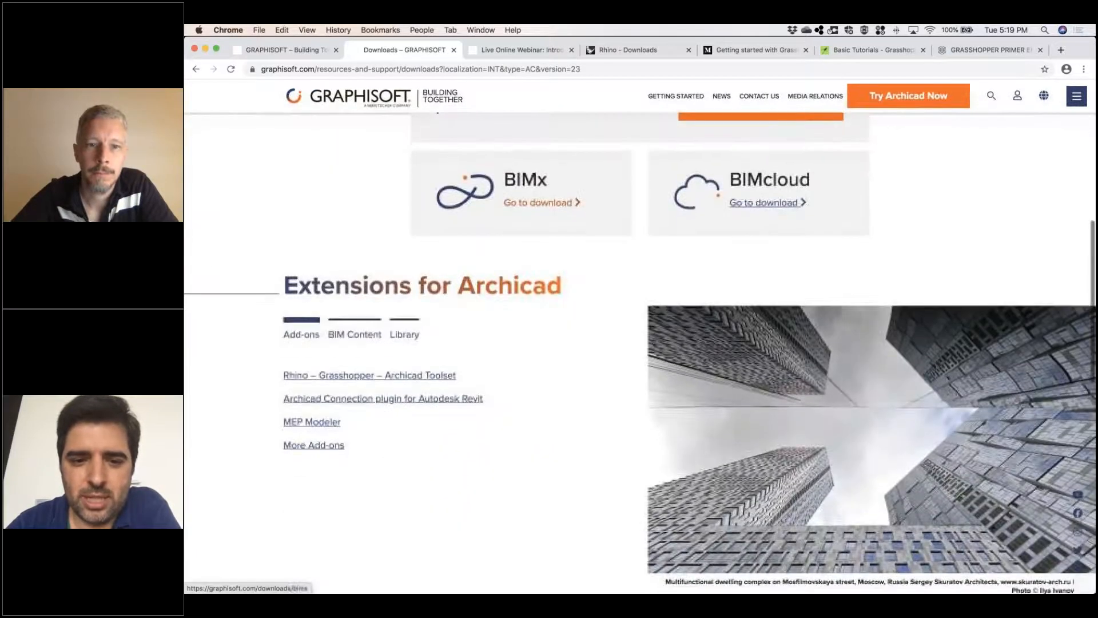
{"action": "scroll", "coordinate": [631, 342], "scroll_direction": "down", "scroll_amount": 7}
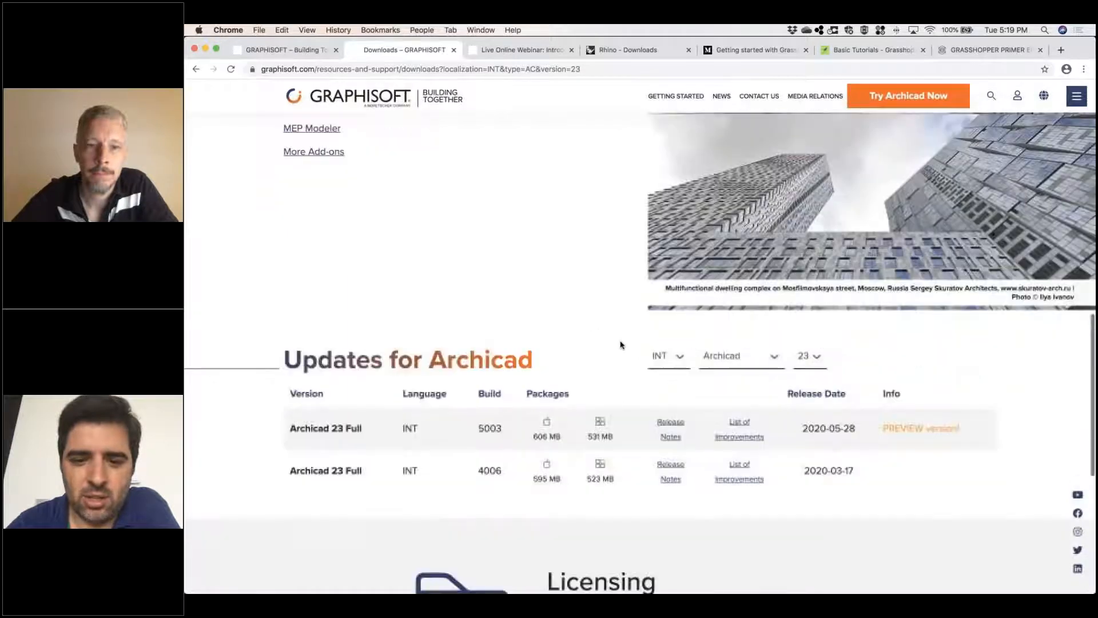
{"action": "scroll", "coordinate": [559, 323], "scroll_direction": "down", "scroll_amount": 5}
{"action": "scroll", "coordinate": [559, 324], "scroll_direction": "up", "scroll_amount": 20}
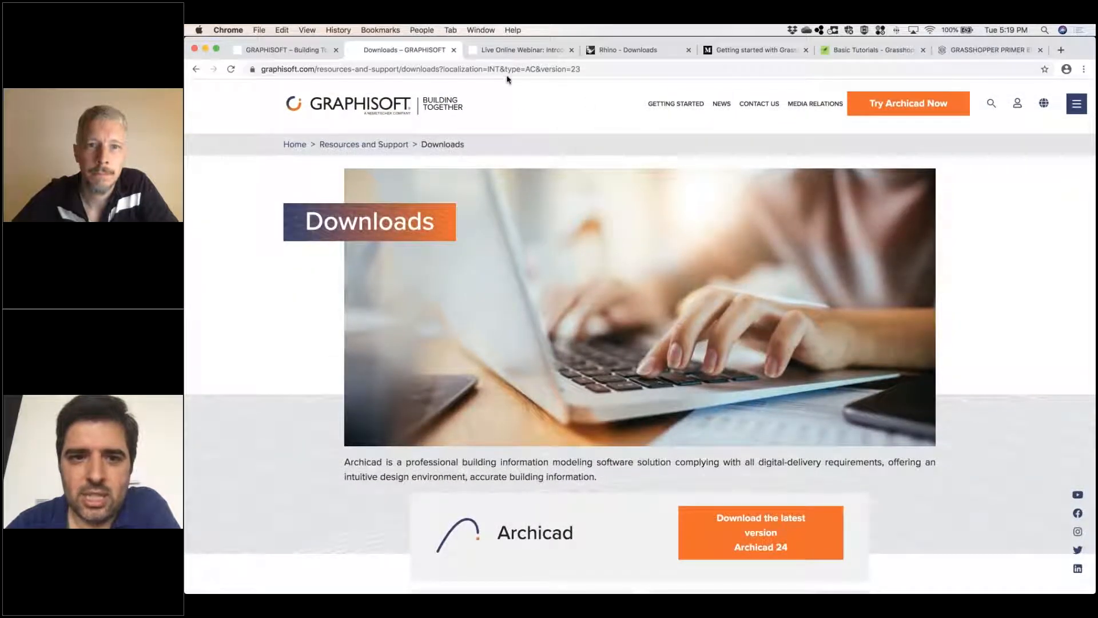
Read the Archicad – Rhino – Grasshopper Connection webinar announcement, and view the Rhino downloads page
{"action": "left_click", "coordinate": [515, 51]}
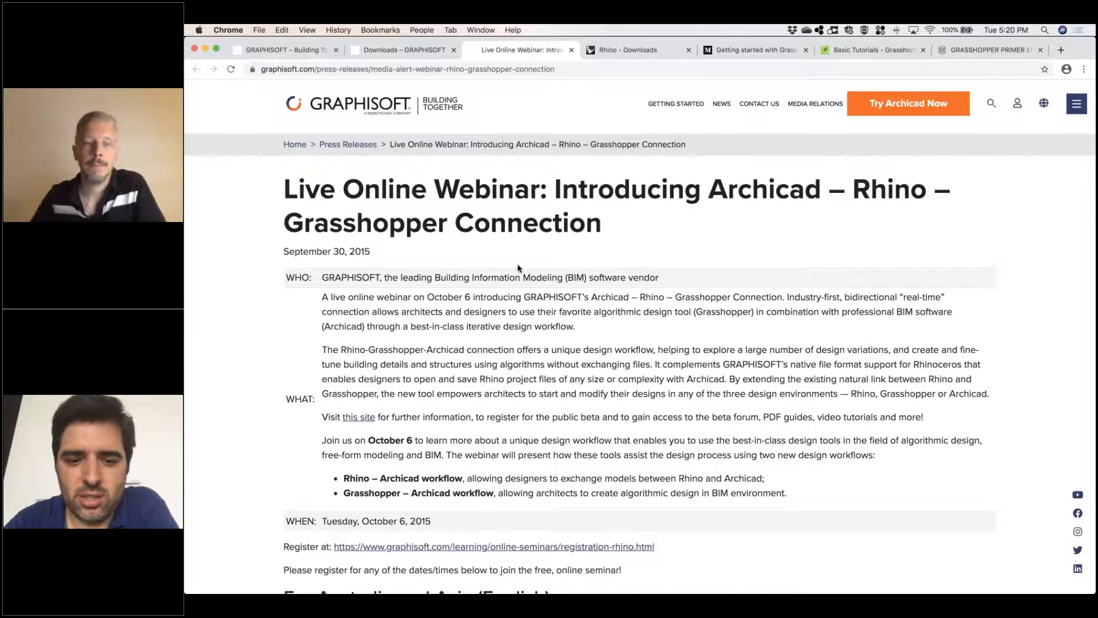
{"action": "scroll", "coordinate": [518, 268], "scroll_direction": "down", "scroll_amount": 3}
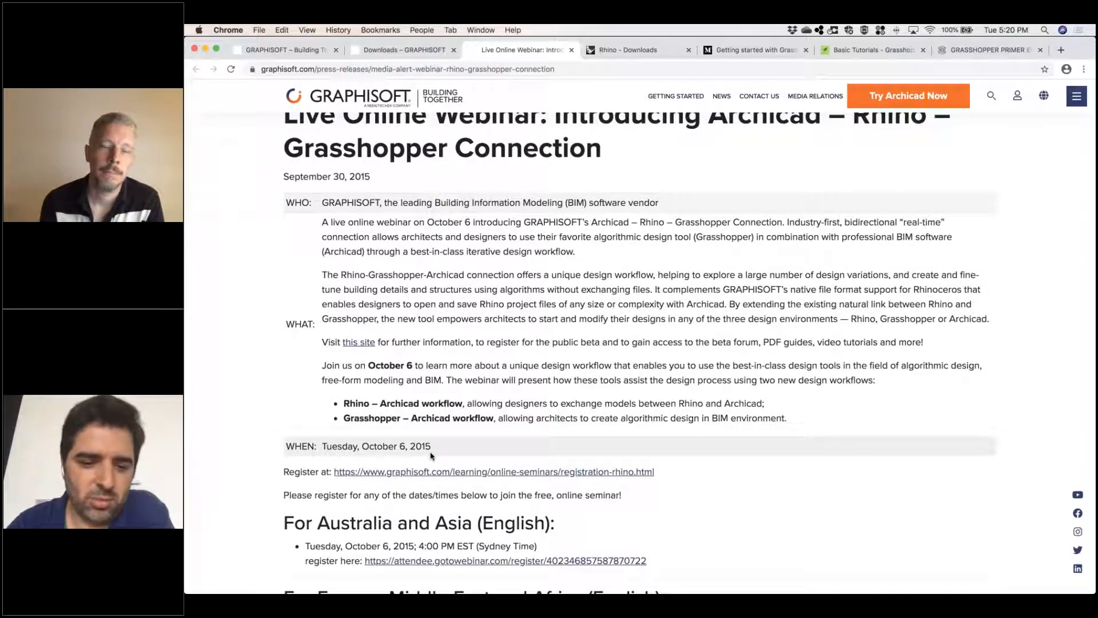
{"action": "scroll", "coordinate": [492, 427], "scroll_direction": "up", "scroll_amount": 1}
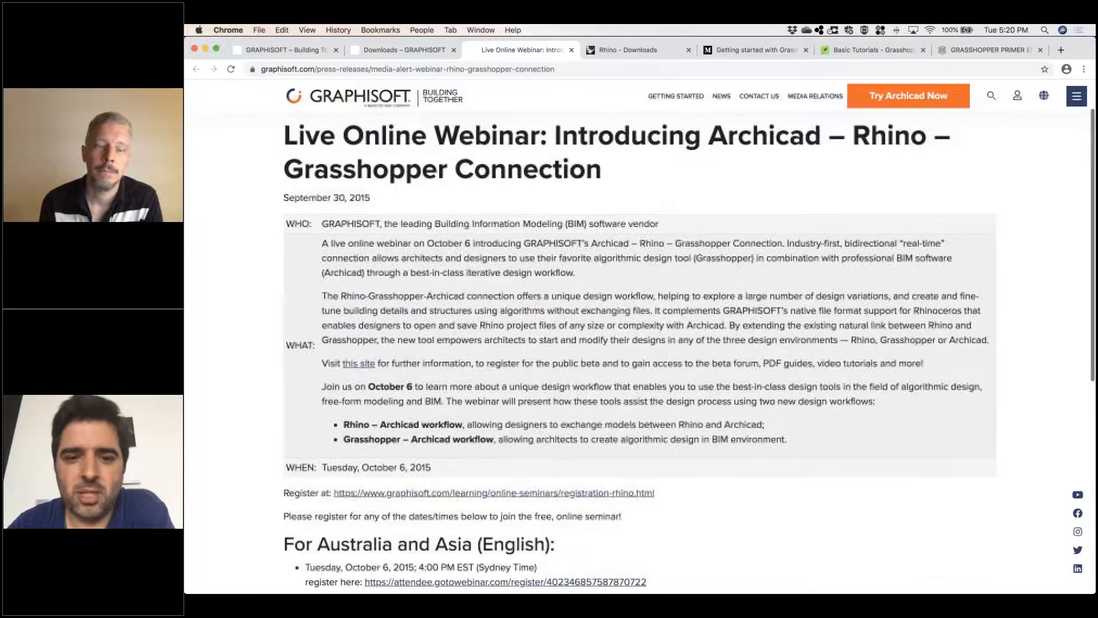
{"action": "scroll", "coordinate": [542, 81], "scroll_direction": "up", "scroll_amount": 3}
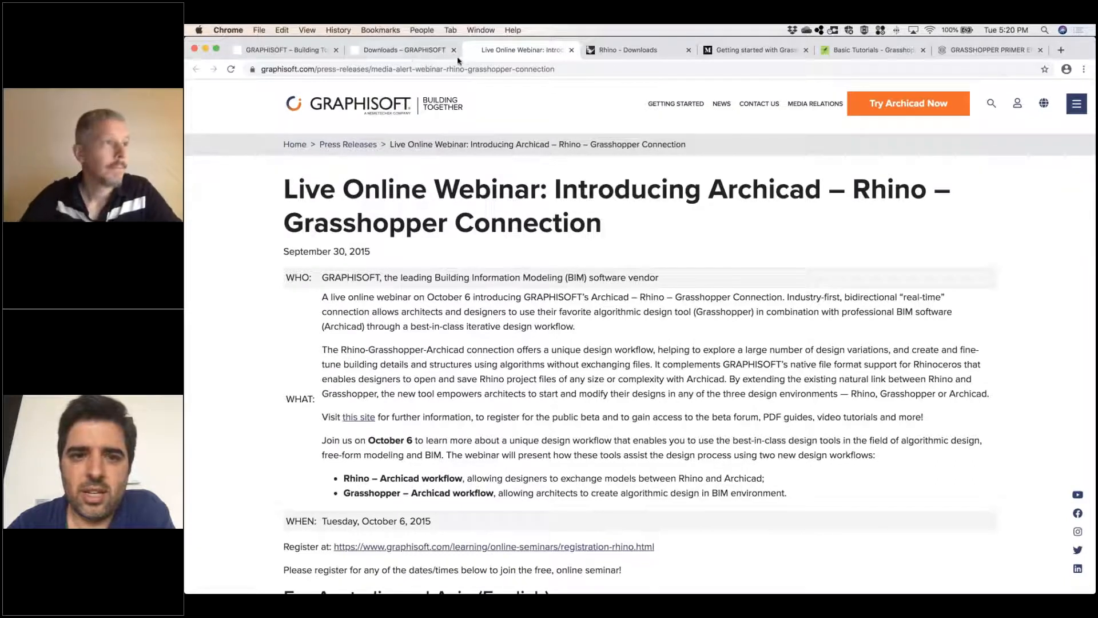
{"action": "left_click", "coordinate": [639, 51]}
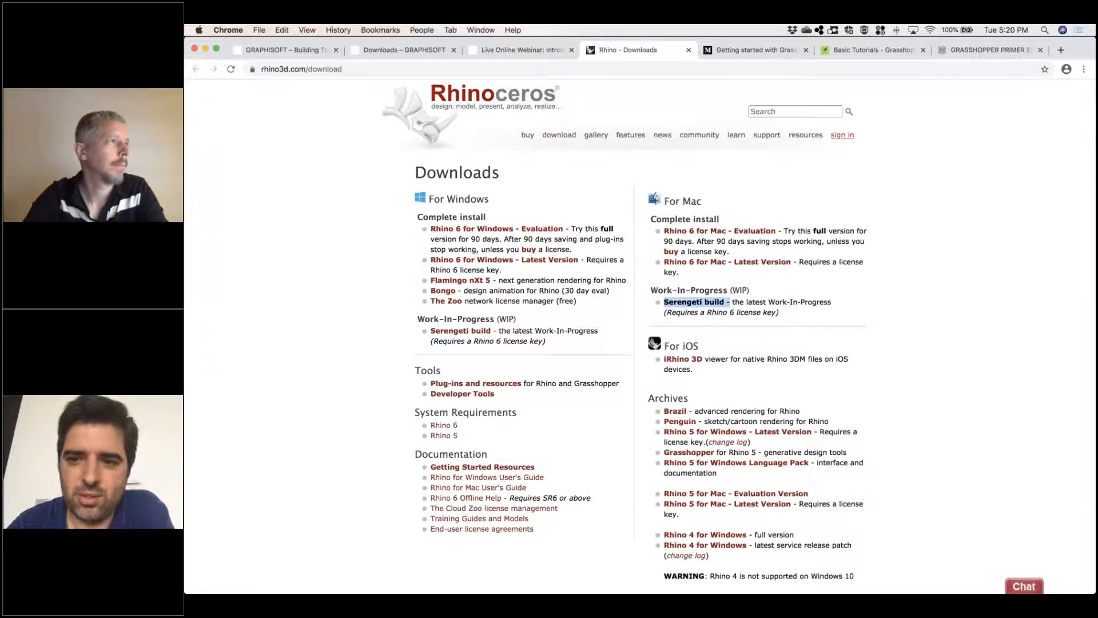
Examine the "Getting started with Grasshopper" article from its introduction through the uses of computational design
{"action": "left_click", "coordinate": [752, 51]}
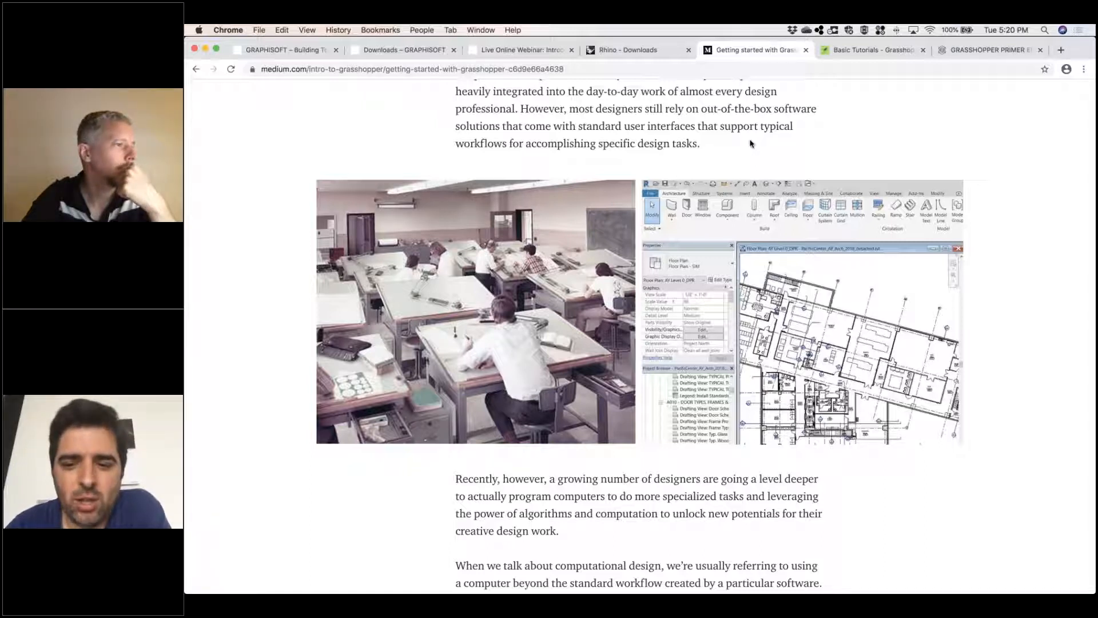
{"action": "scroll", "coordinate": [640, 336], "scroll_direction": "up", "scroll_amount": 10}
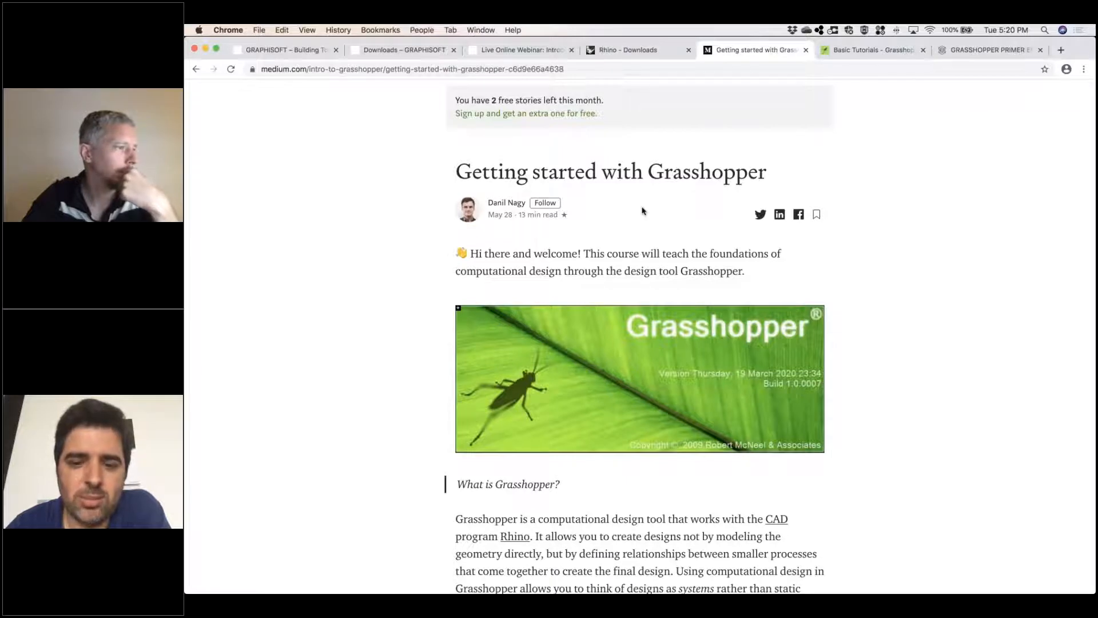
{"action": "scroll", "coordinate": [641, 211], "scroll_direction": "down", "scroll_amount": 3}
{"action": "scroll", "coordinate": [637, 210], "scroll_direction": "up", "scroll_amount": 4}
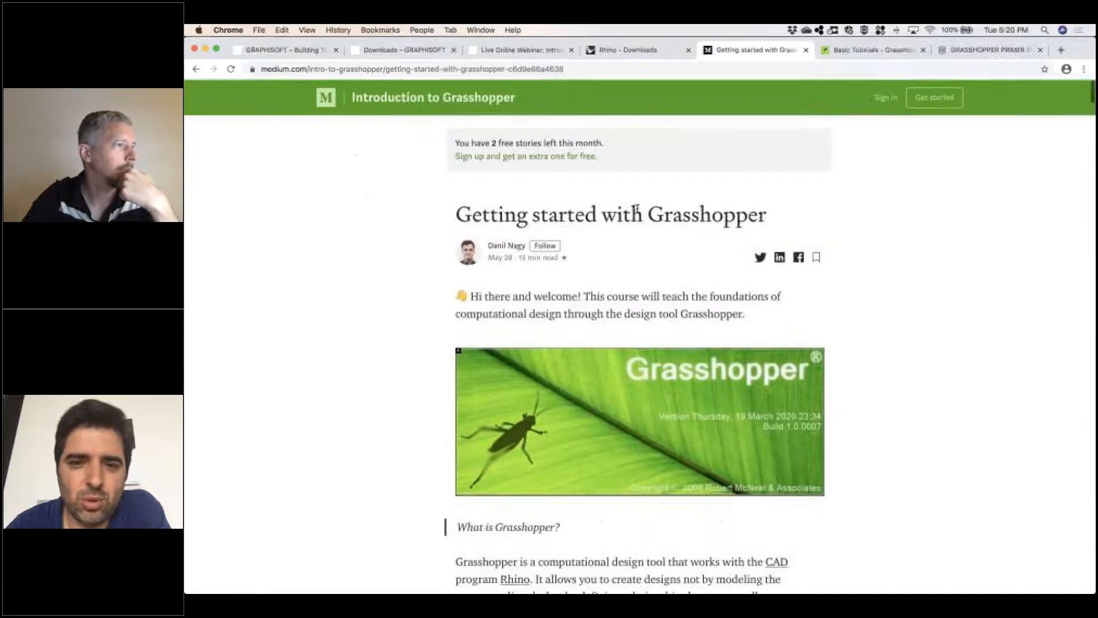
{"action": "scroll", "coordinate": [617, 232], "scroll_direction": "down", "scroll_amount": 15}
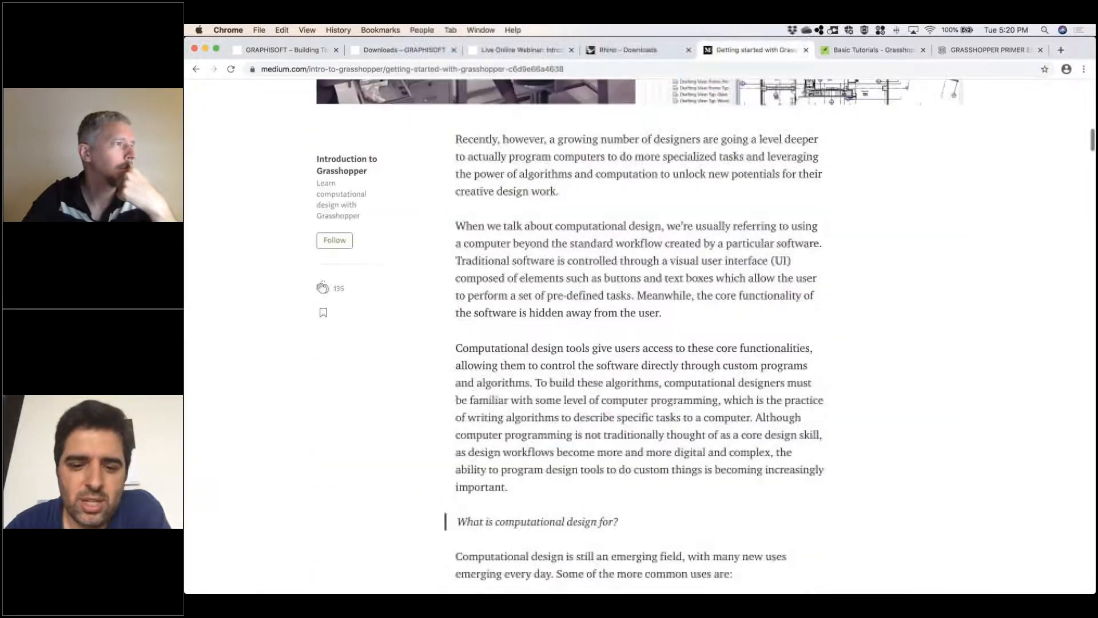
{"action": "scroll", "coordinate": [642, 209], "scroll_direction": "down", "scroll_amount": 10}
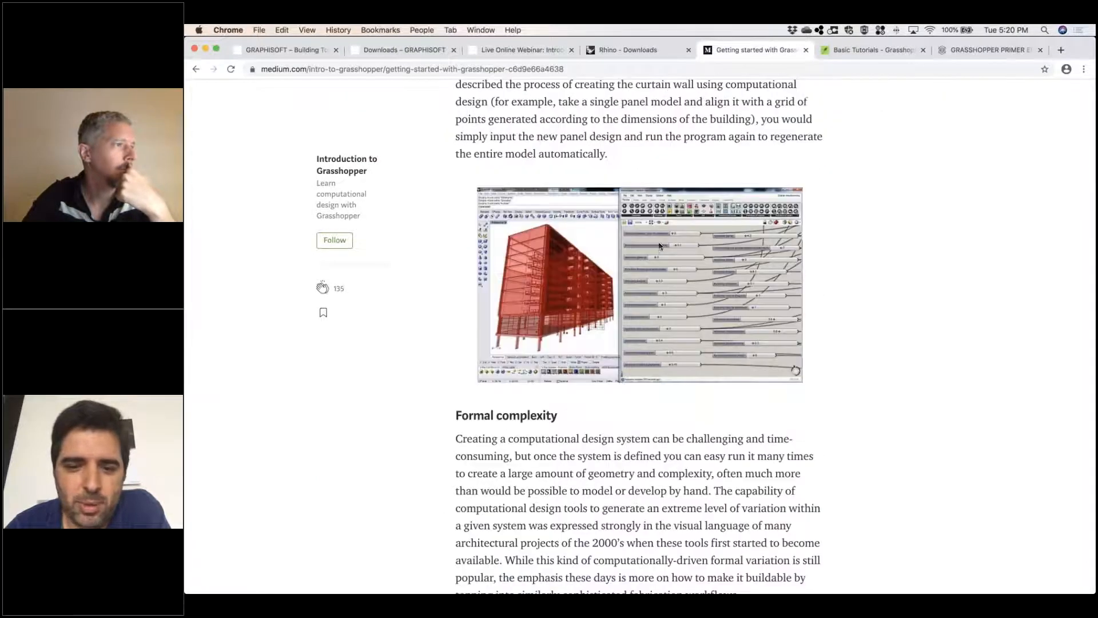
{"action": "scroll", "coordinate": [656, 247], "scroll_direction": "down", "scroll_amount": 7}
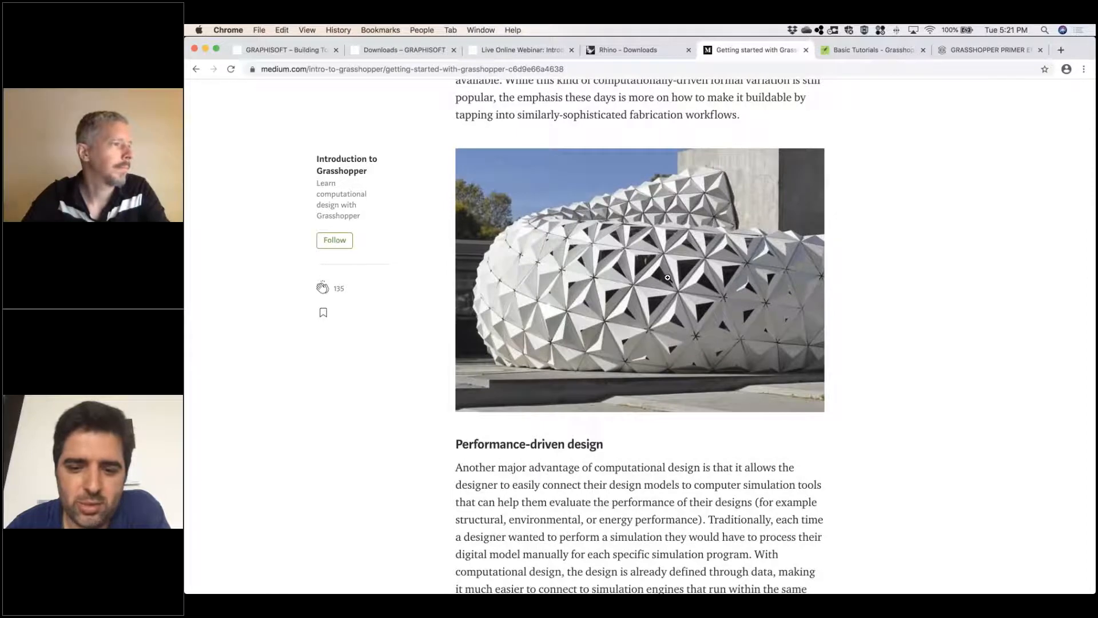
{"action": "scroll", "coordinate": [633, 254], "scroll_direction": "down", "scroll_amount": 4}
{"action": "scroll", "coordinate": [608, 305], "scroll_direction": "down", "scroll_amount": 9}
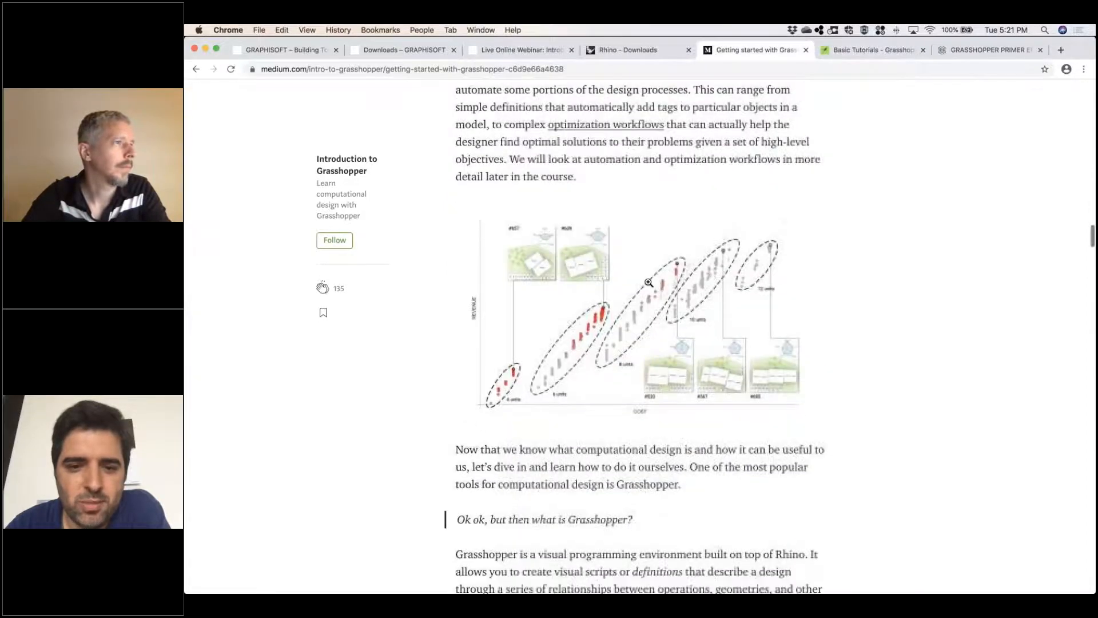
{"action": "scroll", "coordinate": [594, 297], "scroll_direction": "down", "scroll_amount": 1}
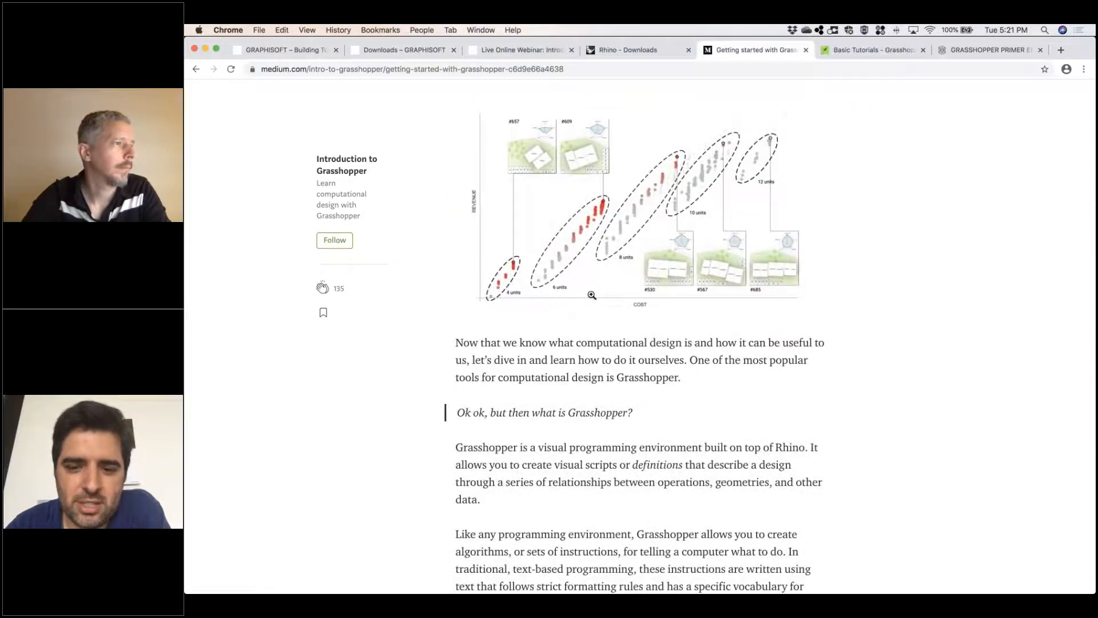
Examine the article's explanation of Grasshopper's visual programming, including the y = 2x + 3 example
{"action": "scroll", "coordinate": [591, 295], "scroll_direction": "down", "scroll_amount": 1}
{"action": "scroll", "coordinate": [592, 295], "scroll_direction": "down", "scroll_amount": 7}
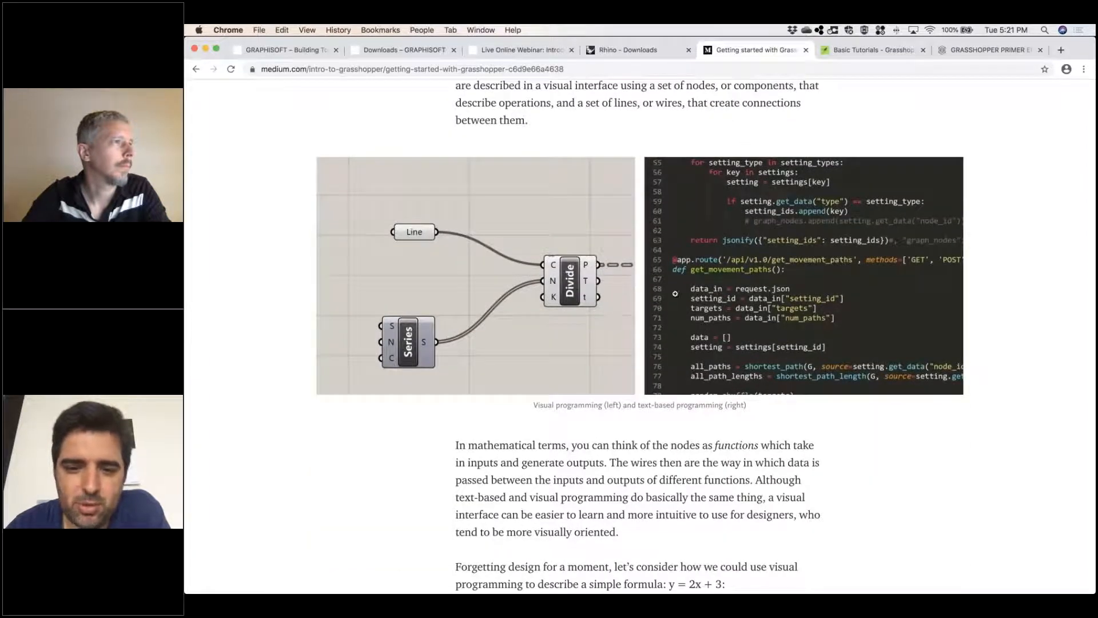
{"action": "scroll", "coordinate": [505, 292], "scroll_direction": "down", "scroll_amount": 12}
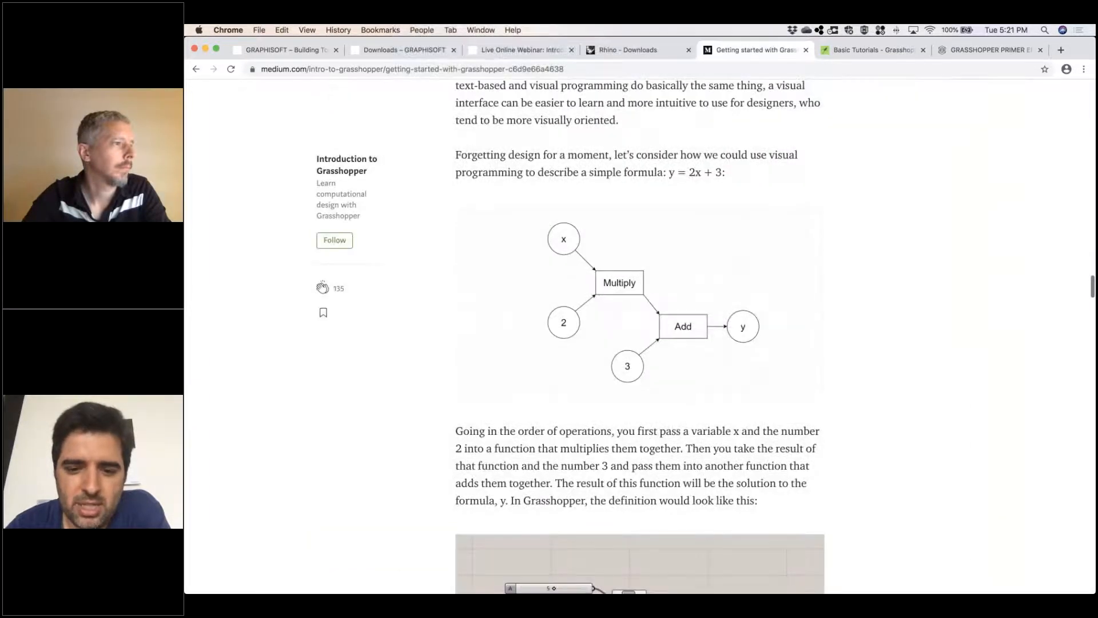
{"action": "scroll", "coordinate": [638, 269], "scroll_direction": "up", "scroll_amount": 2}
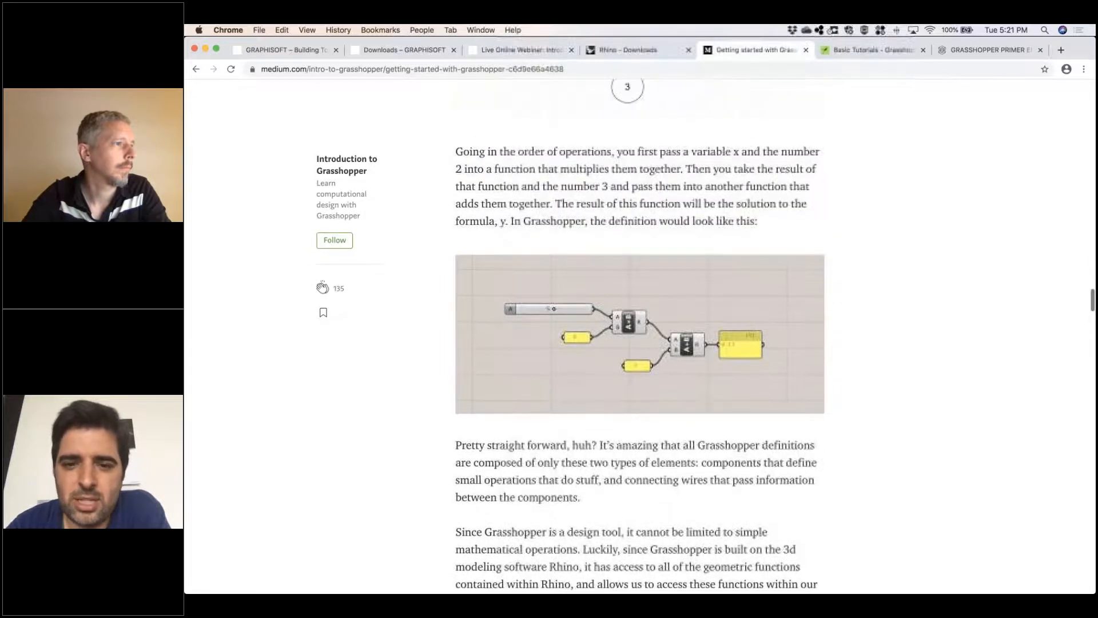
View the Grasshopper Basic Tutorials page, and open The Grasshopper Primer_Second Edition.pdf from the primer's blog page
{"action": "left_click", "coordinate": [857, 51]}
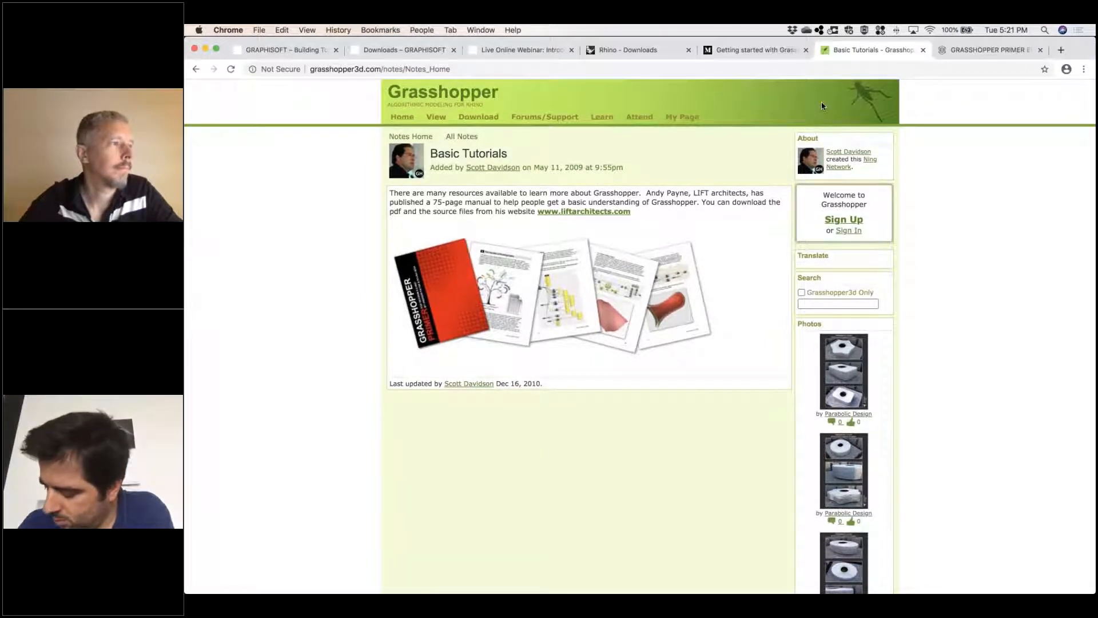
{"action": "left_click", "coordinate": [986, 50]}
{"action": "scroll", "coordinate": [500, 433], "scroll_direction": "down", "scroll_amount": 5}
{"action": "right_click", "coordinate": [499, 434]}
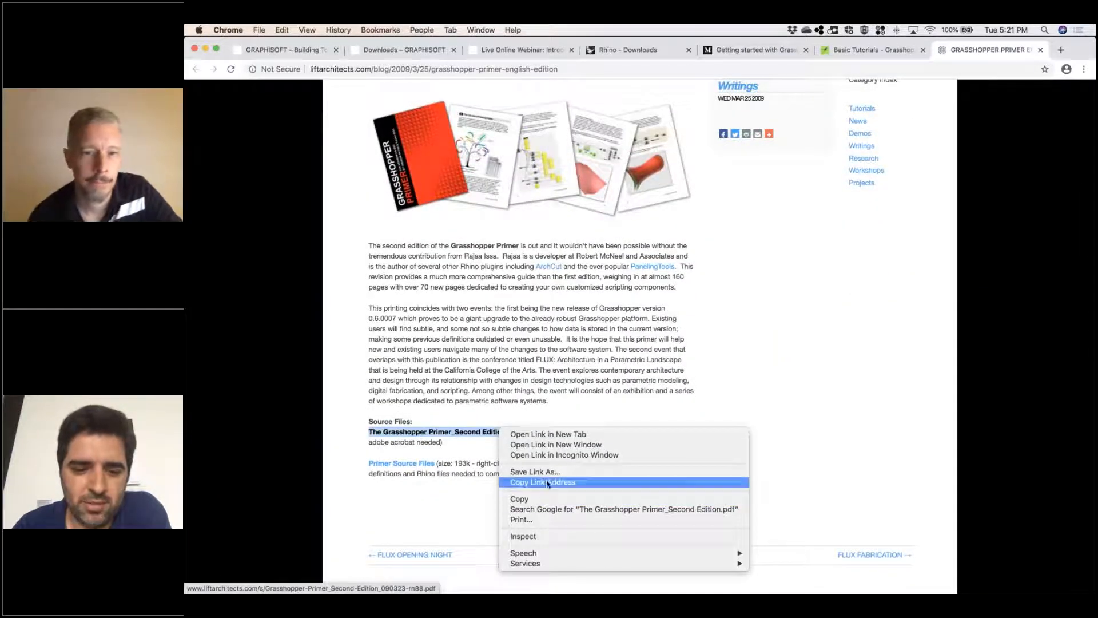
{"action": "left_click", "coordinate": [446, 431]}
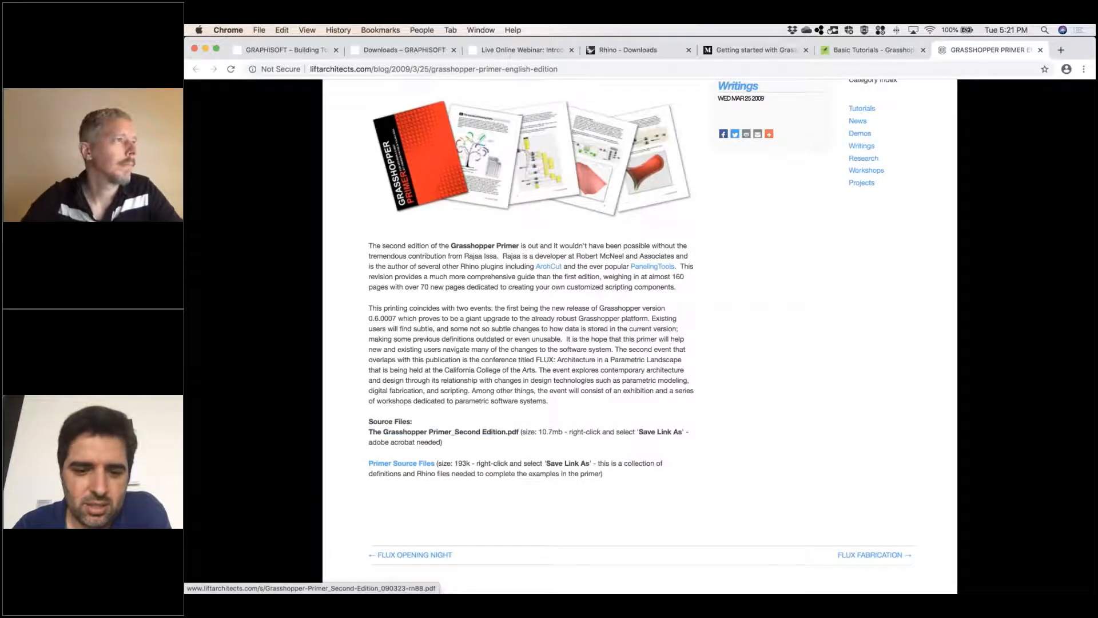
{"action": "left_click", "coordinate": [467, 435]}
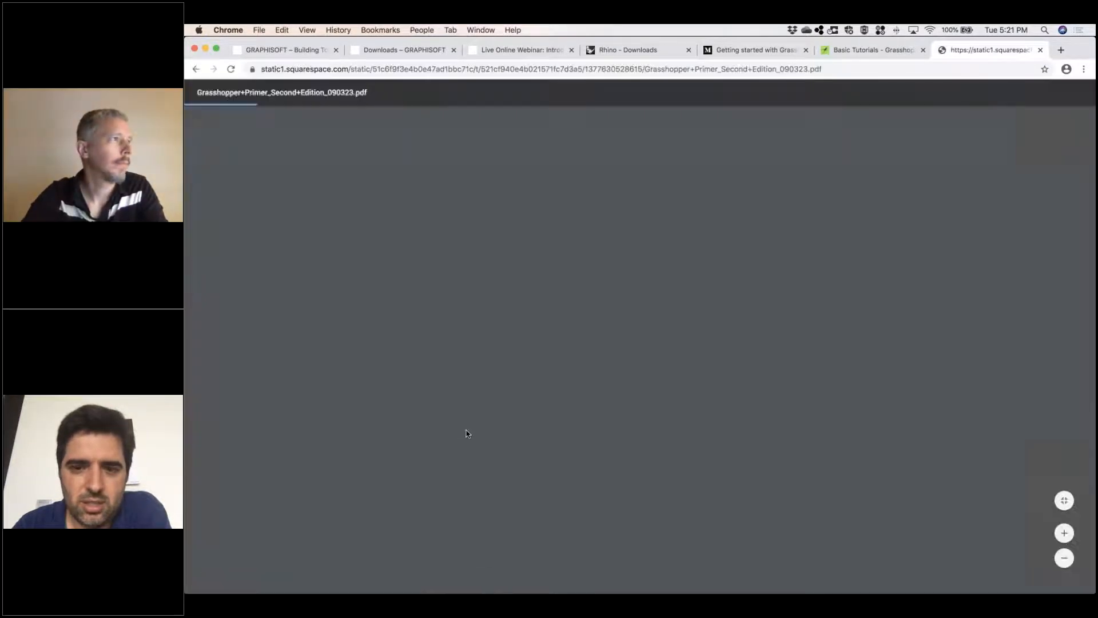
Skim the Grasshopper Primer from its table of contents through the installation, component panels and canvas toolbar sections
{"action": "scroll", "coordinate": [563, 336], "scroll_direction": "down", "scroll_amount": 20}
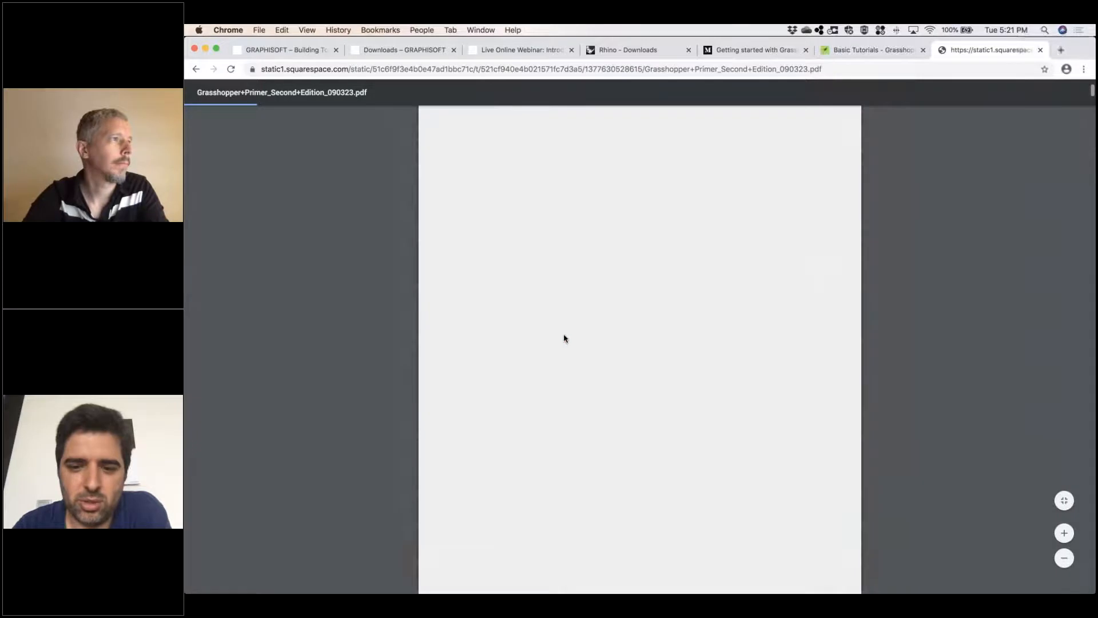
{"action": "scroll", "coordinate": [564, 338], "scroll_direction": "down", "scroll_amount": 20}
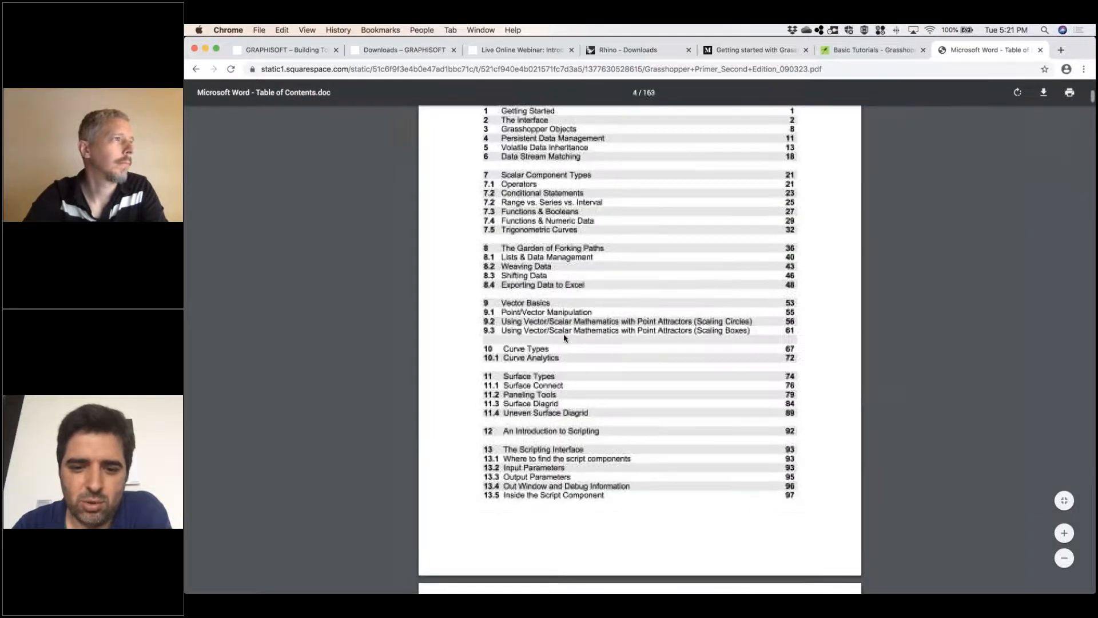
{"action": "scroll", "coordinate": [563, 338], "scroll_direction": "down", "scroll_amount": 20}
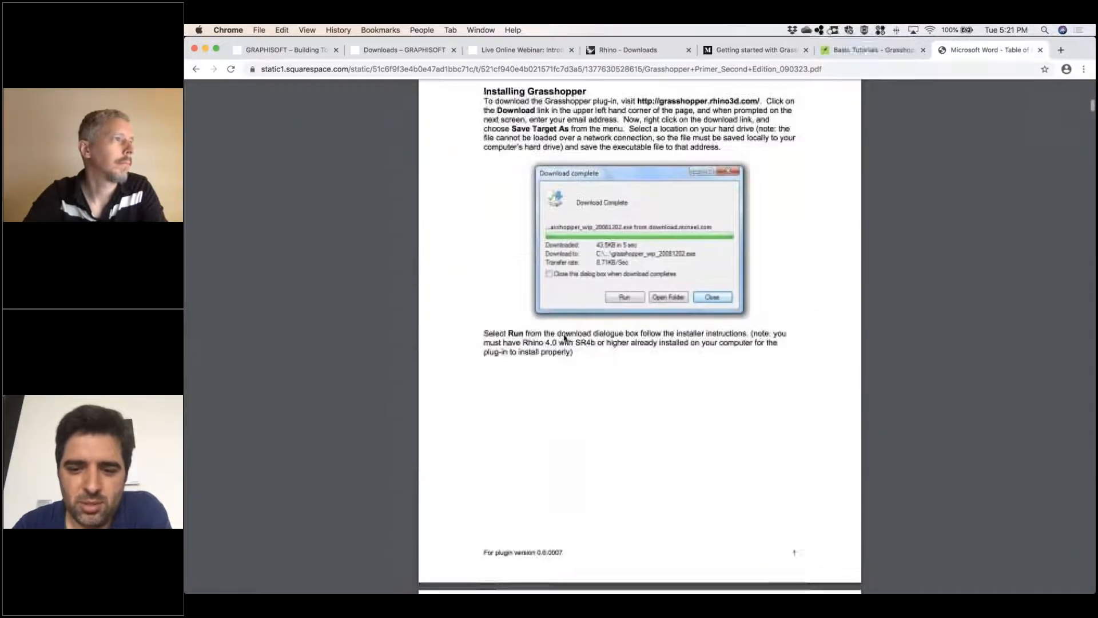
{"action": "scroll", "coordinate": [563, 338], "scroll_direction": "down", "scroll_amount": 15}
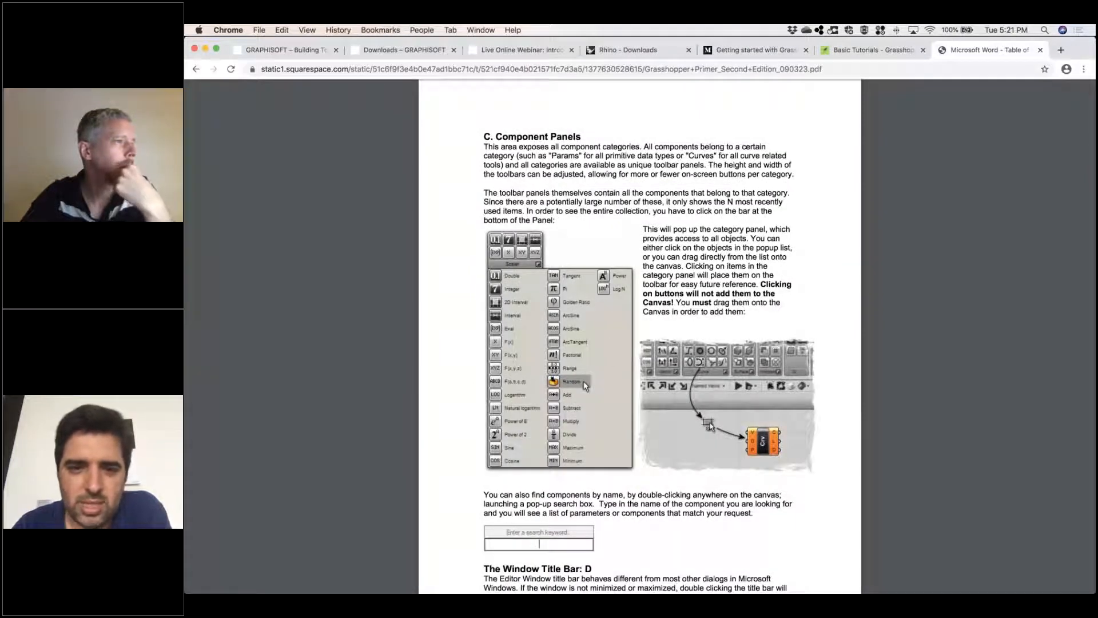
{"action": "scroll", "coordinate": [543, 423], "scroll_direction": "down", "scroll_amount": 12}
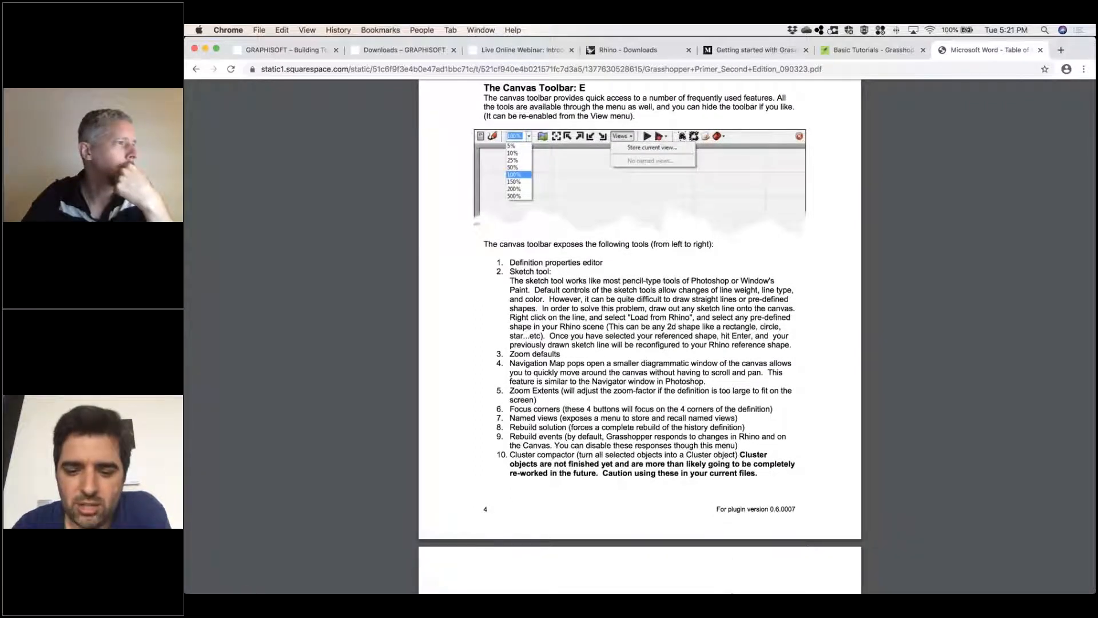
Bring up Archicad and Rhinoceros, and move the Rhino window so both programs stand side by side at full height
{"action": "mouse_move", "coordinate": [706, 577]}
{"action": "left_click", "coordinate": [707, 578]}
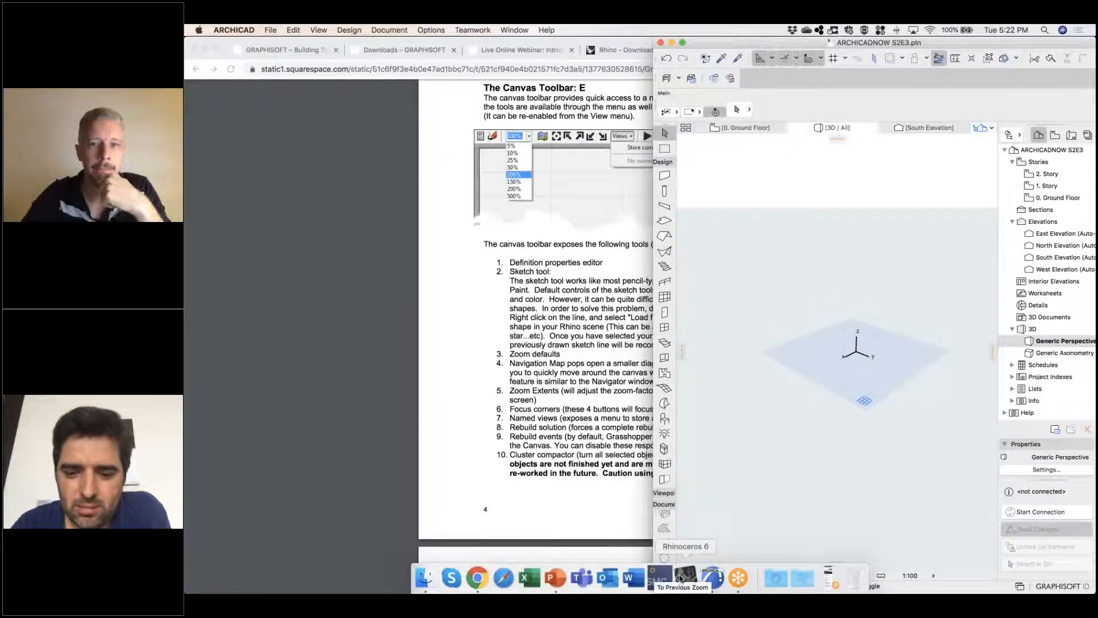
{"action": "left_click", "coordinate": [680, 579]}
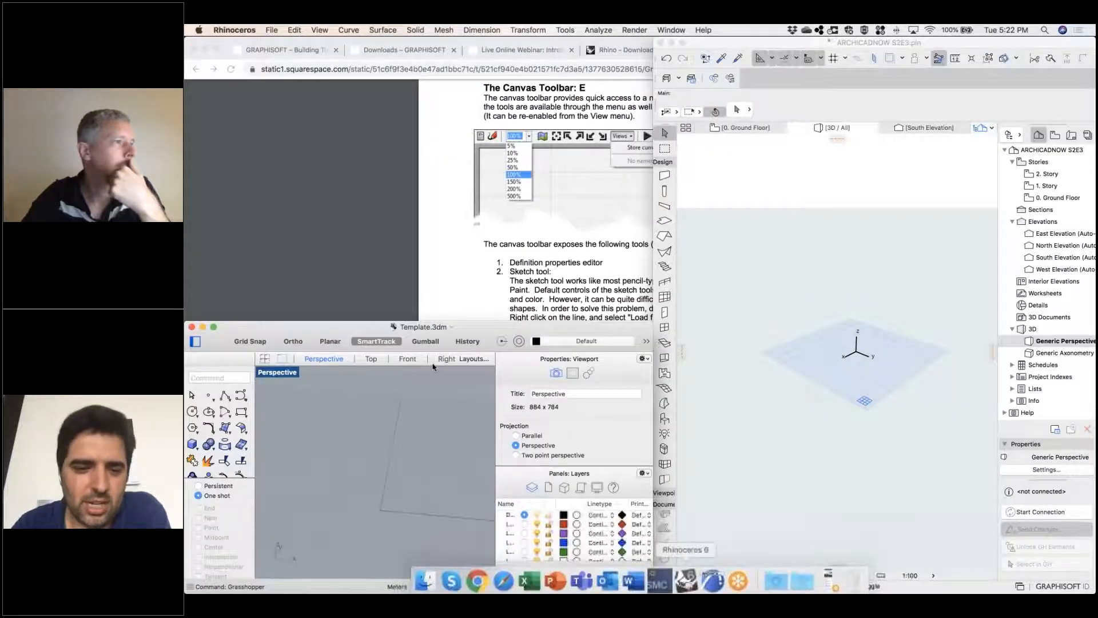
{"action": "left_click_drag", "start_coordinate": [445, 137], "coordinate": [455, 44]}
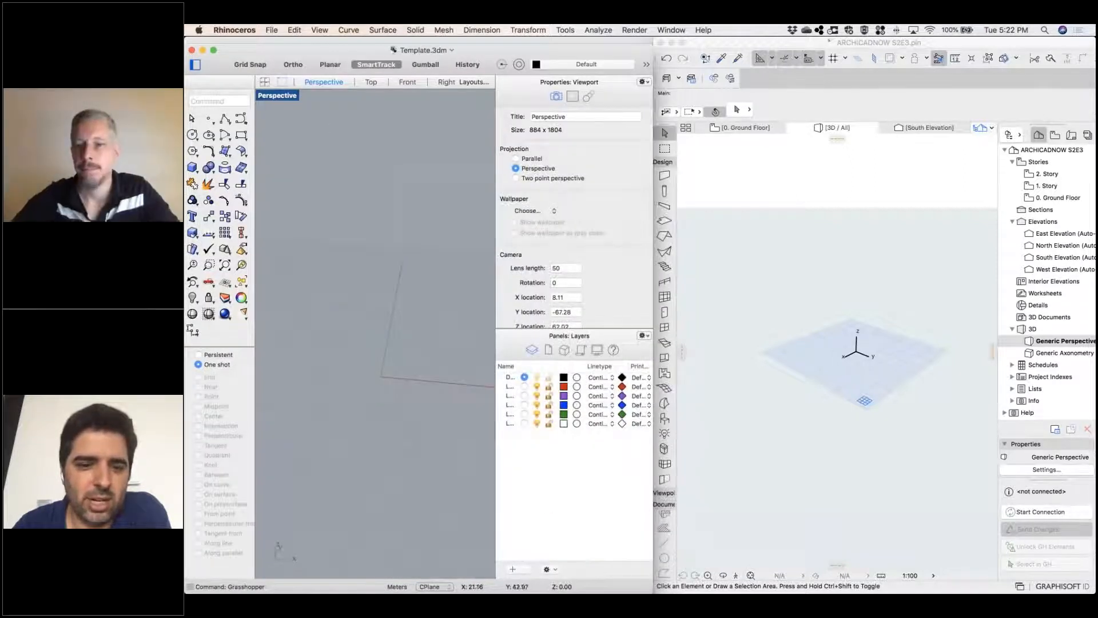
Switch to Archicad and detach the Grasshopper connection palette so it floats over the 3D view
{"action": "middle_click", "coordinate": [467, 417]}
{"action": "left_click", "coordinate": [427, 422]}
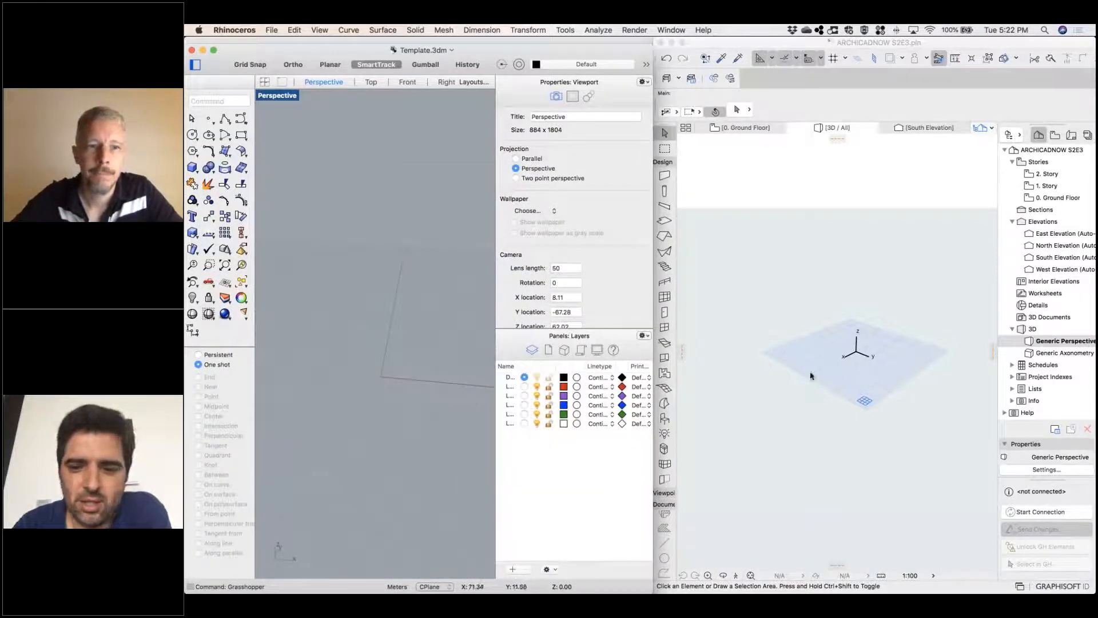
{"action": "left_click", "coordinate": [835, 286]}
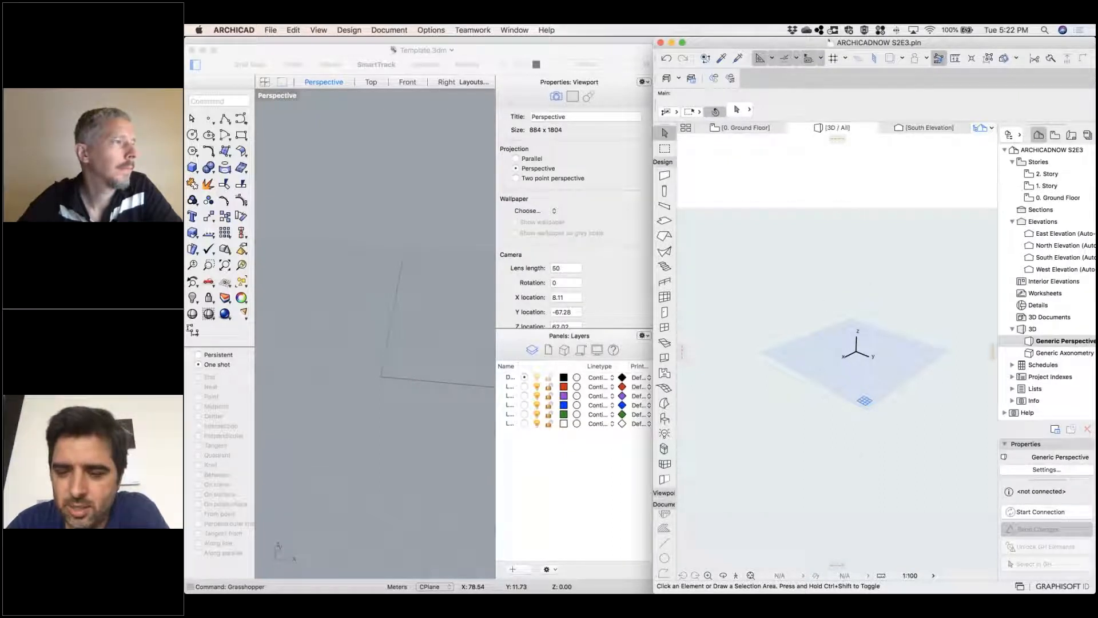
{"action": "left_click_drag", "start_coordinate": [1025, 500], "coordinate": [759, 222]}
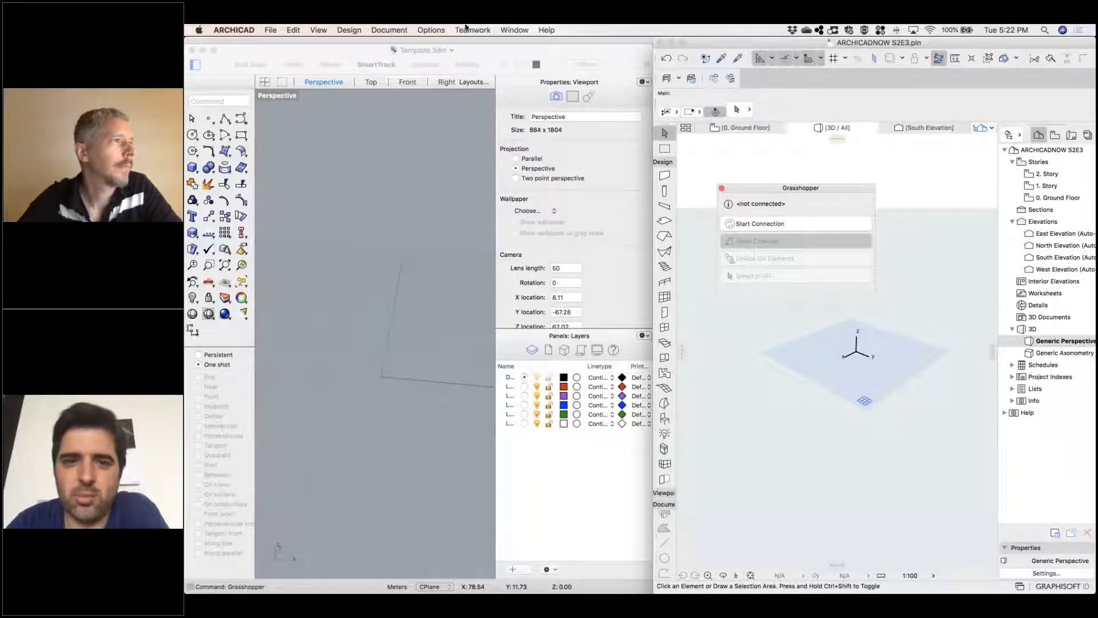
Look through Archicad's Interoperability commands, and start the Grasshopper connection from the floating palette
{"action": "left_click", "coordinate": [271, 30]}
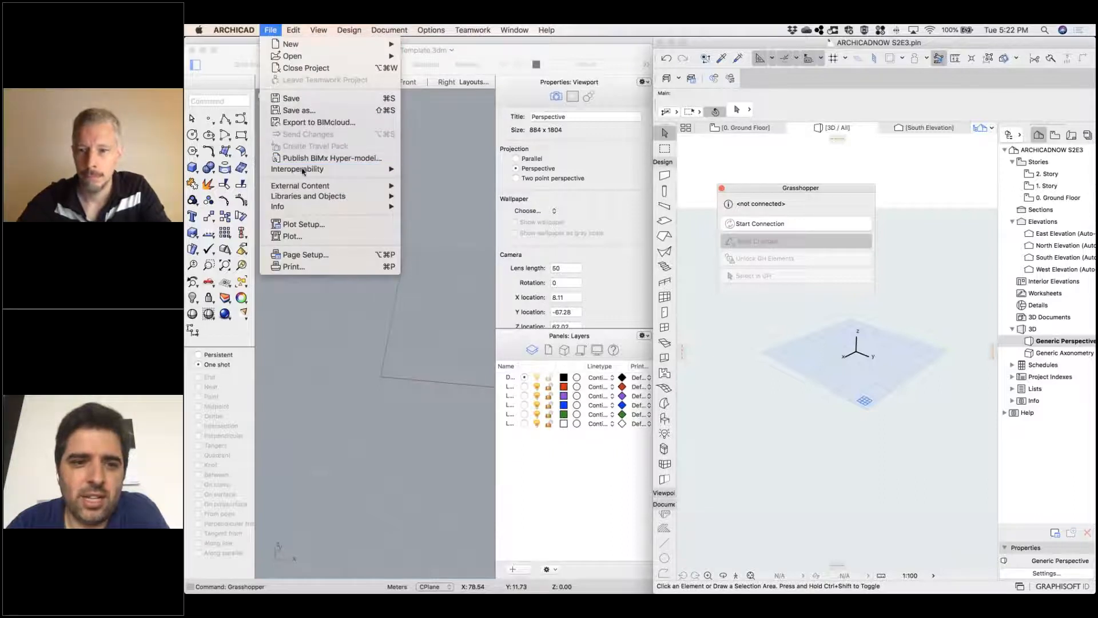
{"action": "mouse_move", "coordinate": [303, 169]}
{"action": "left_click", "coordinate": [470, 240]}
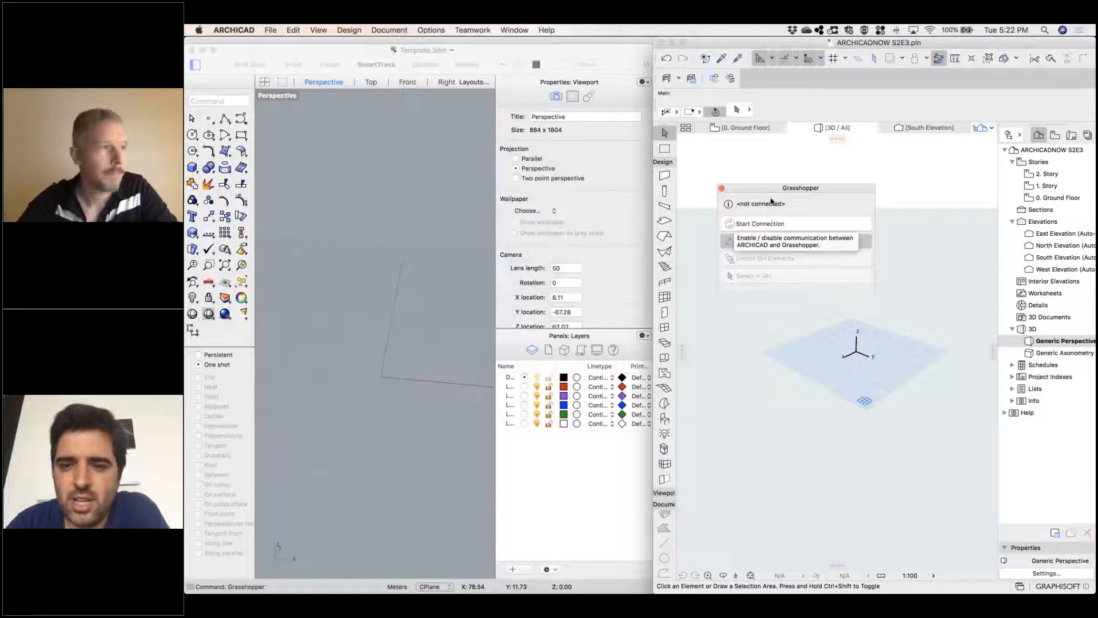
{"action": "left_click", "coordinate": [773, 227]}
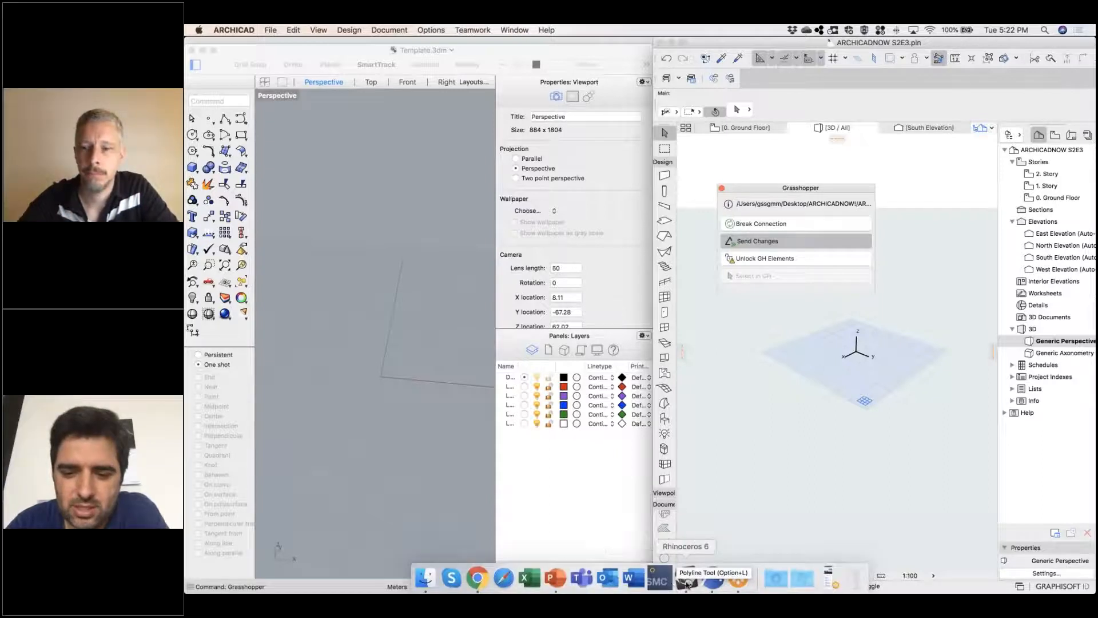
Switch to Rhino's Template.3dm window, lower its upper edge to shorten it, and launch Grasshopper
{"action": "right_click", "coordinate": [687, 584]}
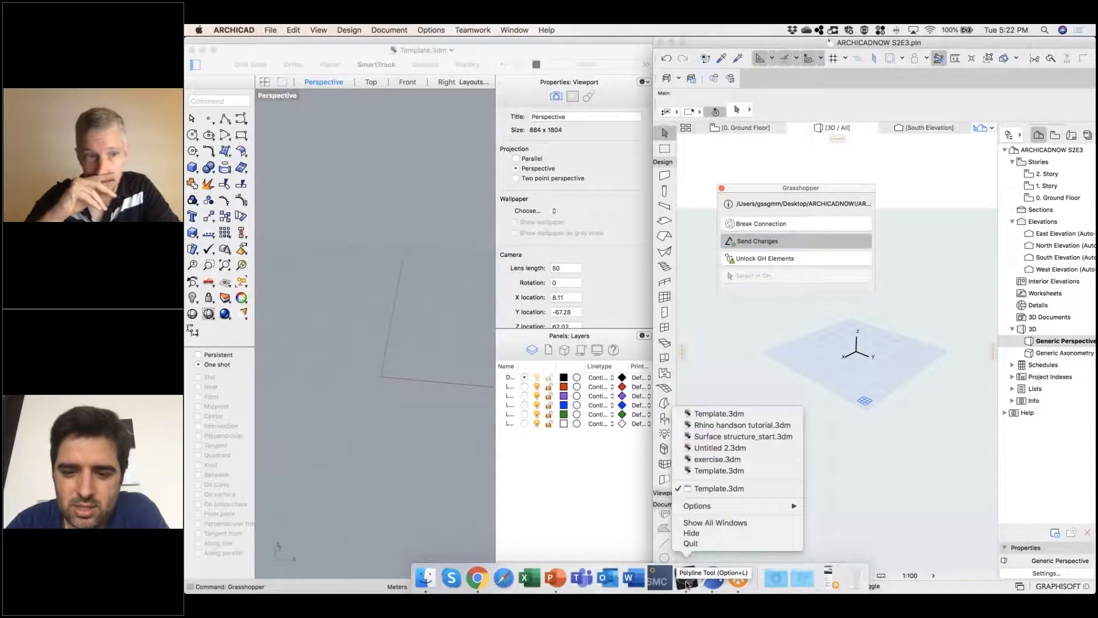
{"action": "left_click", "coordinate": [358, 396]}
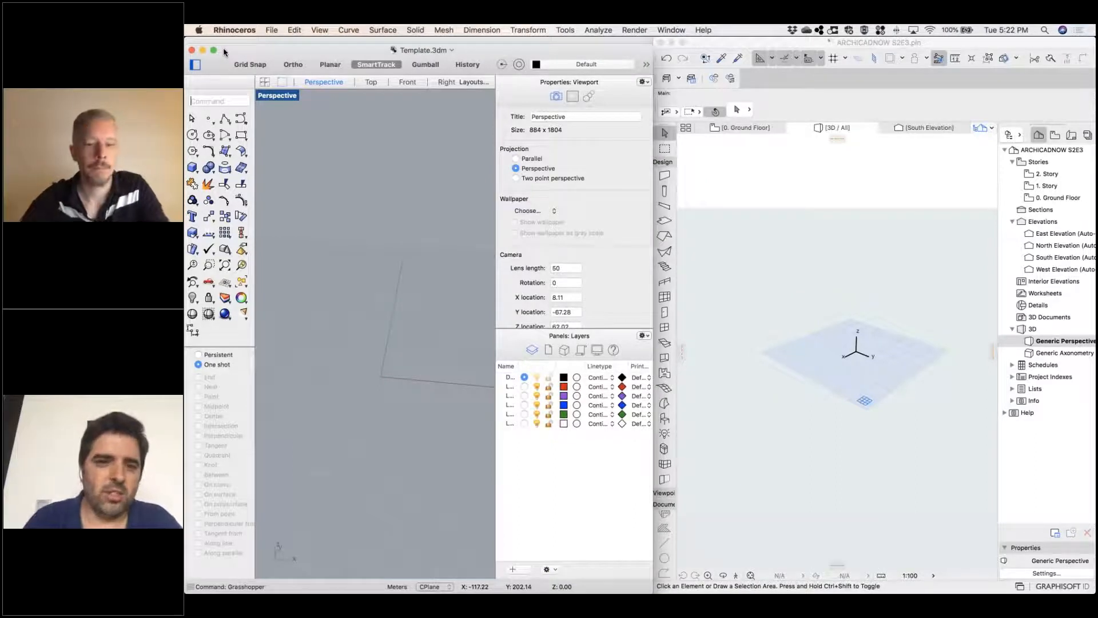
{"action": "left_click_drag", "start_coordinate": [426, 44], "coordinate": [431, 231]}
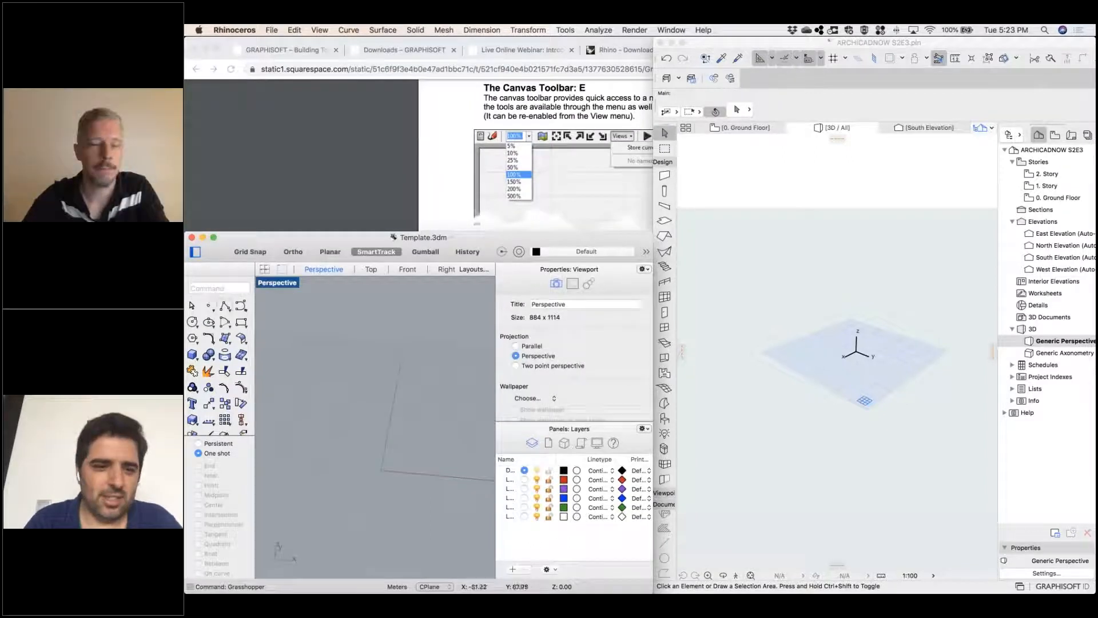
{"action": "type", "text": "Grasshopper"}
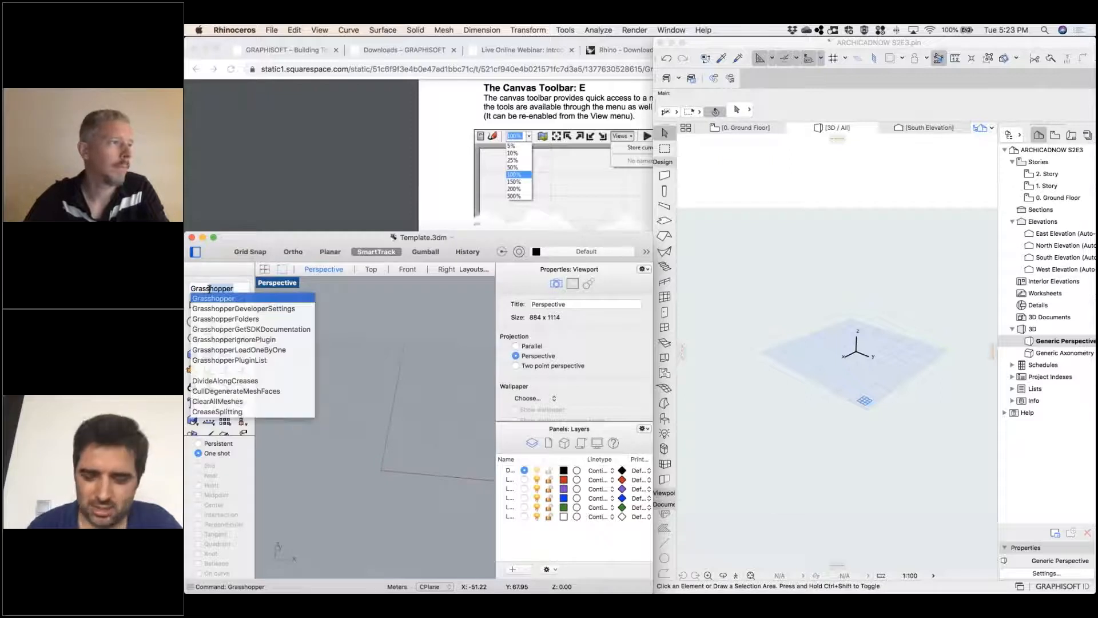
{"action": "key", "text": "Return"}
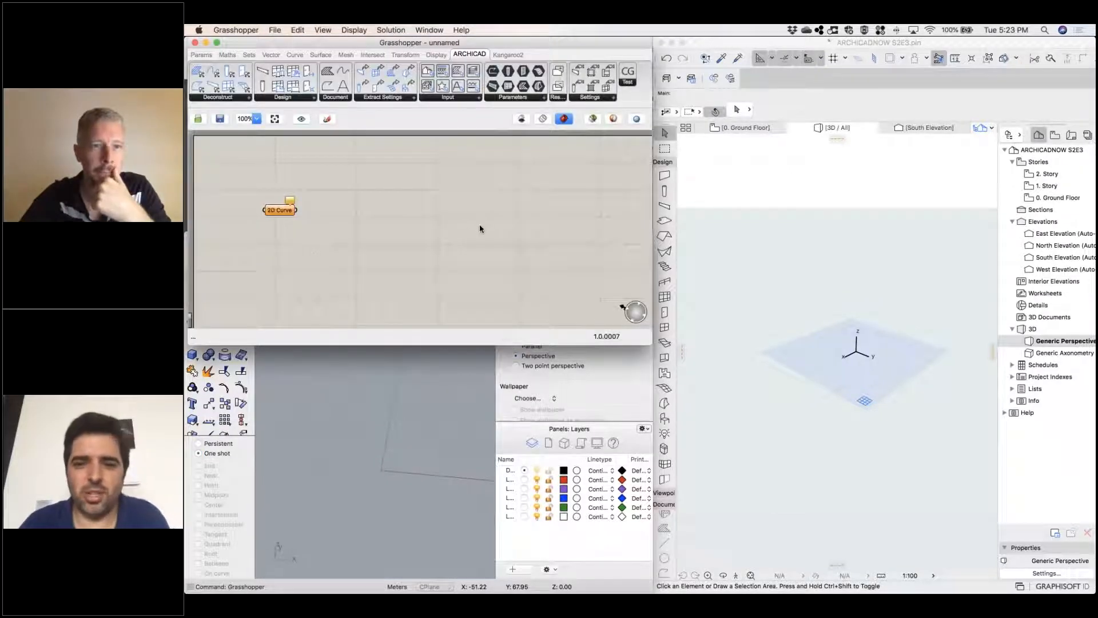
Lengthen the Grasshopper window downward over Rhino, and orbit Rhino's Perspective viewport
{"action": "left_click_drag", "start_coordinate": [651, 343], "coordinate": [650, 399]}
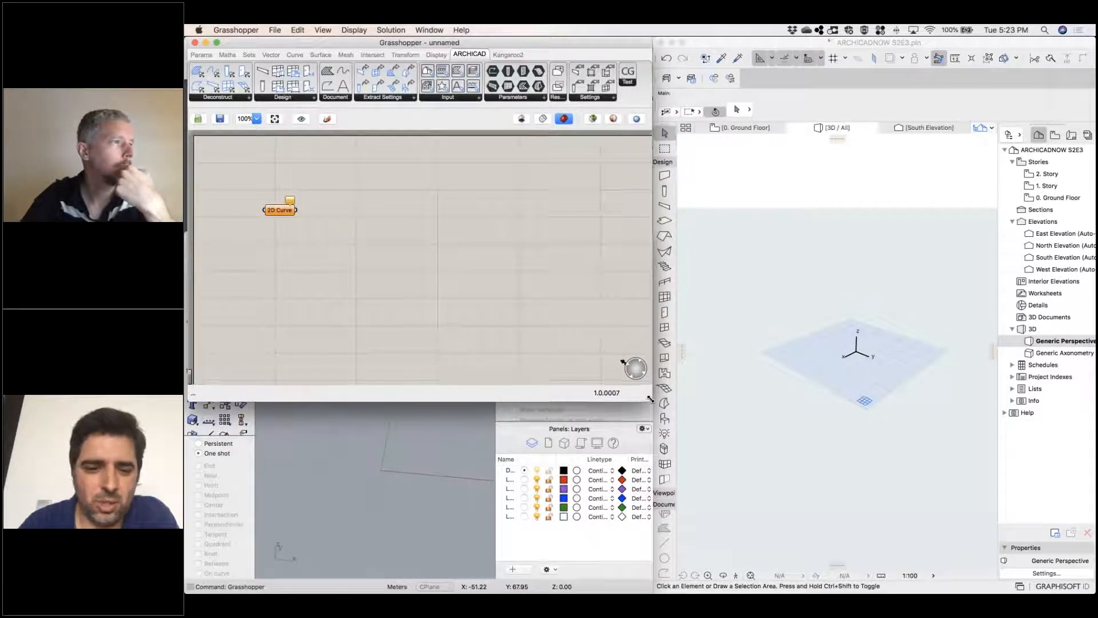
{"action": "left_click", "coordinate": [388, 461]}
{"action": "right_click", "coordinate": [380, 462]}
{"action": "left_click", "coordinate": [360, 457]}
{"action": "right_click_drag", "start_coordinate": [351, 461], "coordinate": [386, 506]}
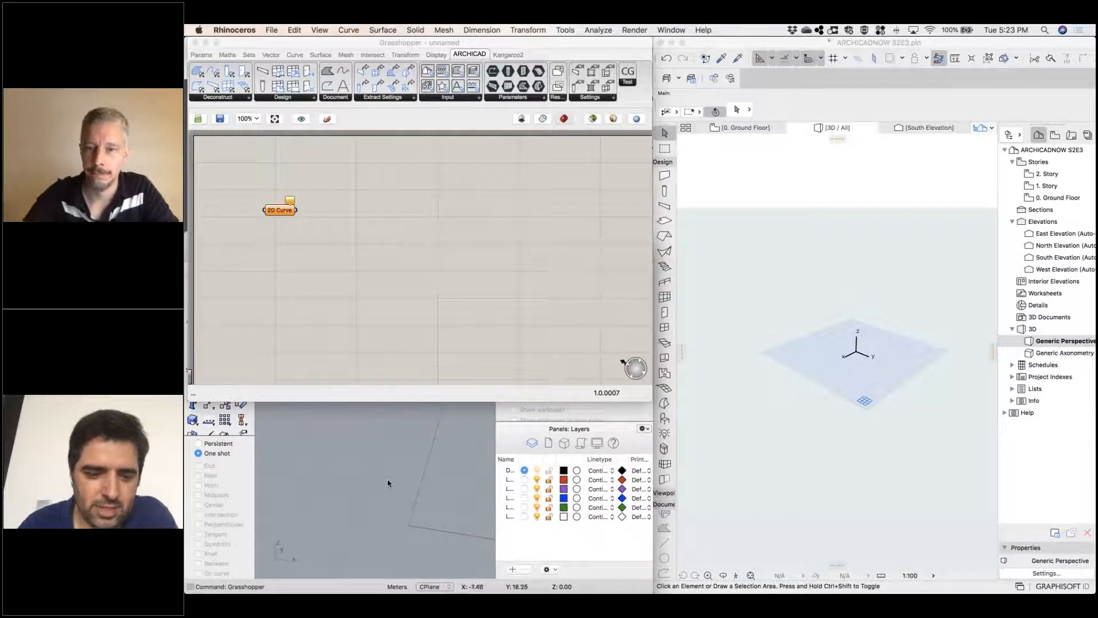
{"action": "right_click_drag", "start_coordinate": [407, 507], "coordinate": [405, 498]}
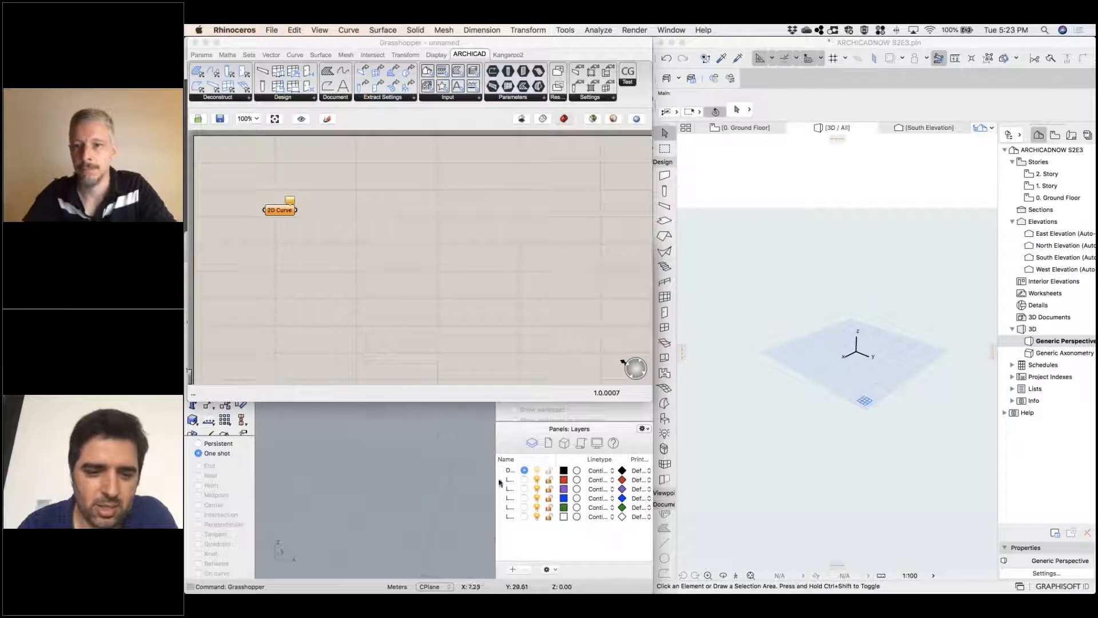
Shorten the Grasshopper window to uncover Rhino, and look through its Top, Front, Right and Perspective views
{"action": "left_click_drag", "start_coordinate": [485, 400], "coordinate": [490, 239]}
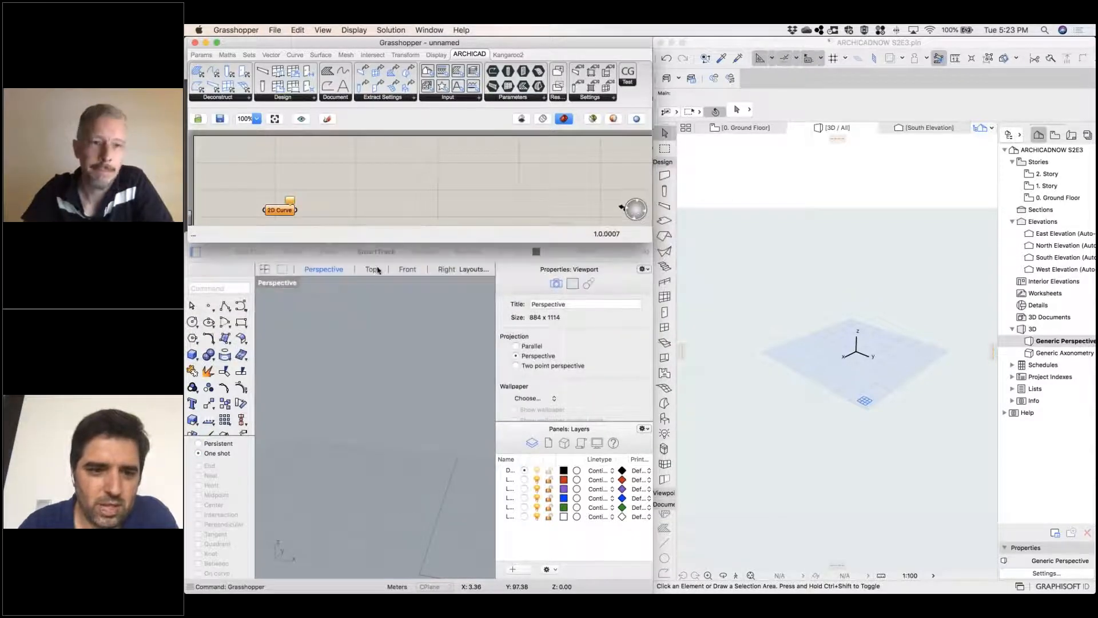
{"action": "left_click", "coordinate": [379, 270]}
{"action": "left_click", "coordinate": [406, 270]}
{"action": "left_click", "coordinate": [446, 270]}
{"action": "left_click", "coordinate": [324, 268]}
{"action": "mouse_move", "coordinate": [409, 527]}
{"action": "right_mouse_down"}
{"action": "mouse_move", "coordinate": [392, 530]}
{"action": "mouse_move", "coordinate": [403, 532]}
{"action": "right_mouse_up"}
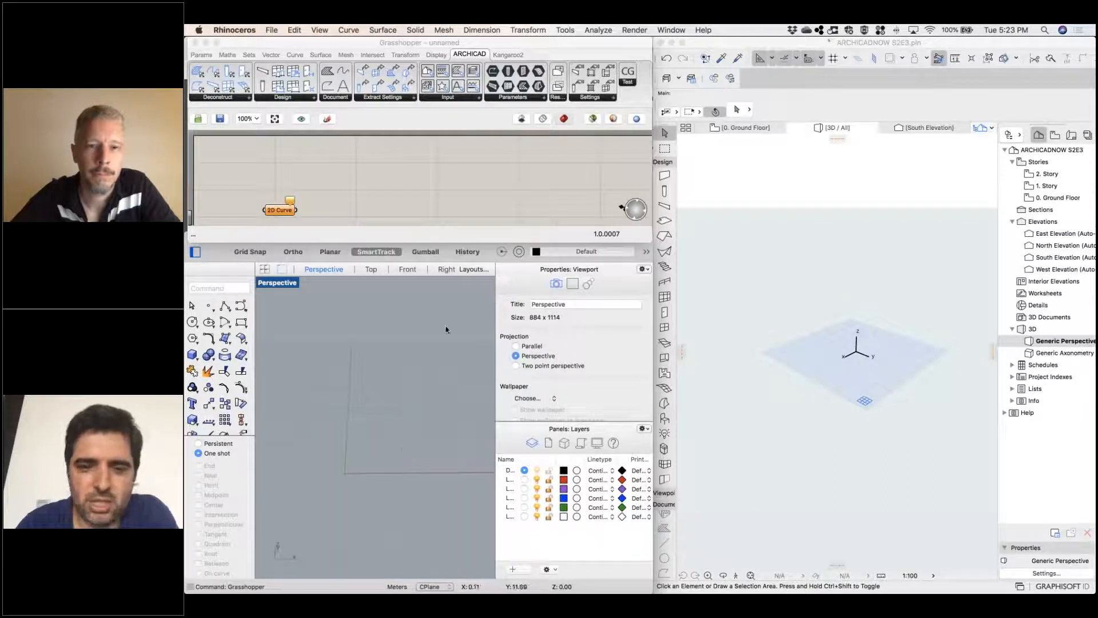
Extend the Grasshopper window down again so its canvas covers the upper part of the Rhino window
{"action": "left_click", "coordinate": [378, 211]}
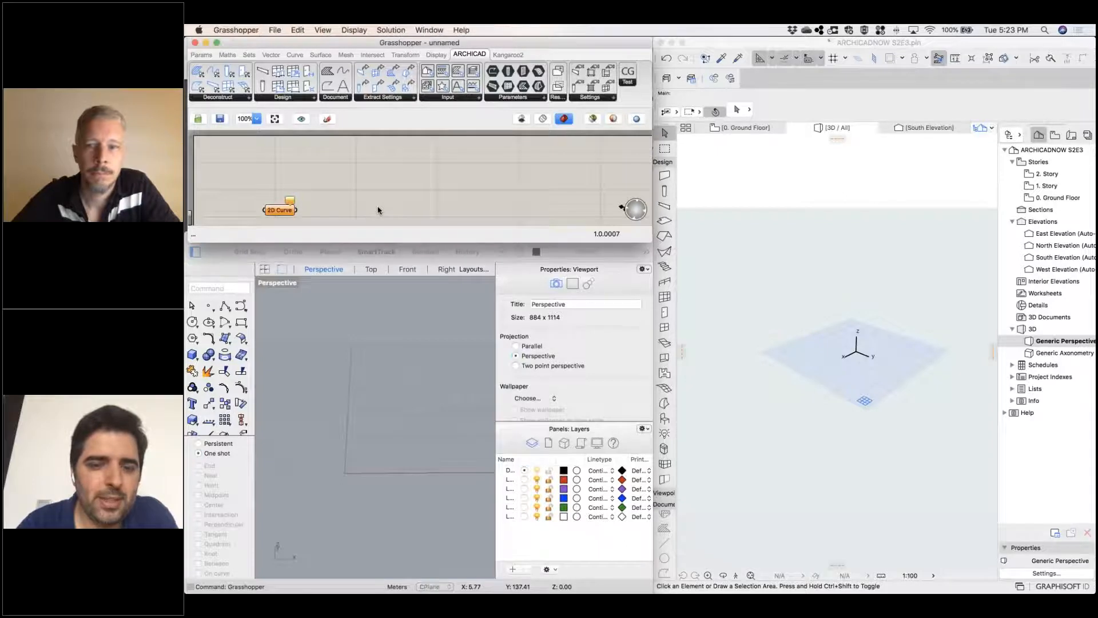
{"action": "left_click_drag", "start_coordinate": [423, 251], "coordinate": [423, 396]}
{"action": "left_click", "coordinate": [316, 522]}
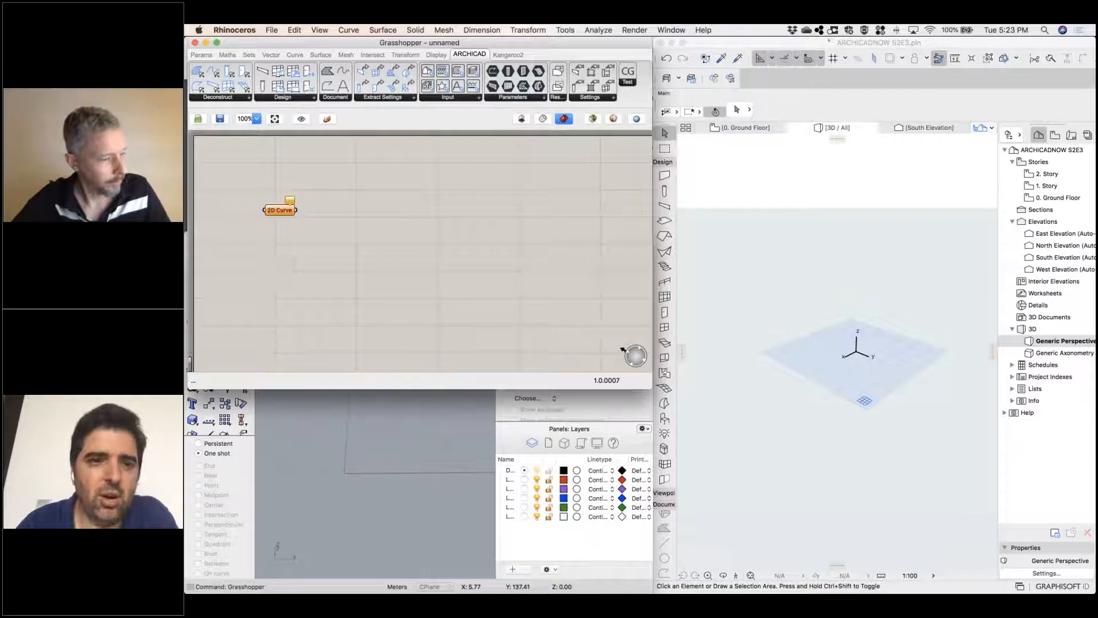
Open the recent Grasshopper file ARCHICADNOWS2E3.gh
{"action": "left_click", "coordinate": [274, 29]}
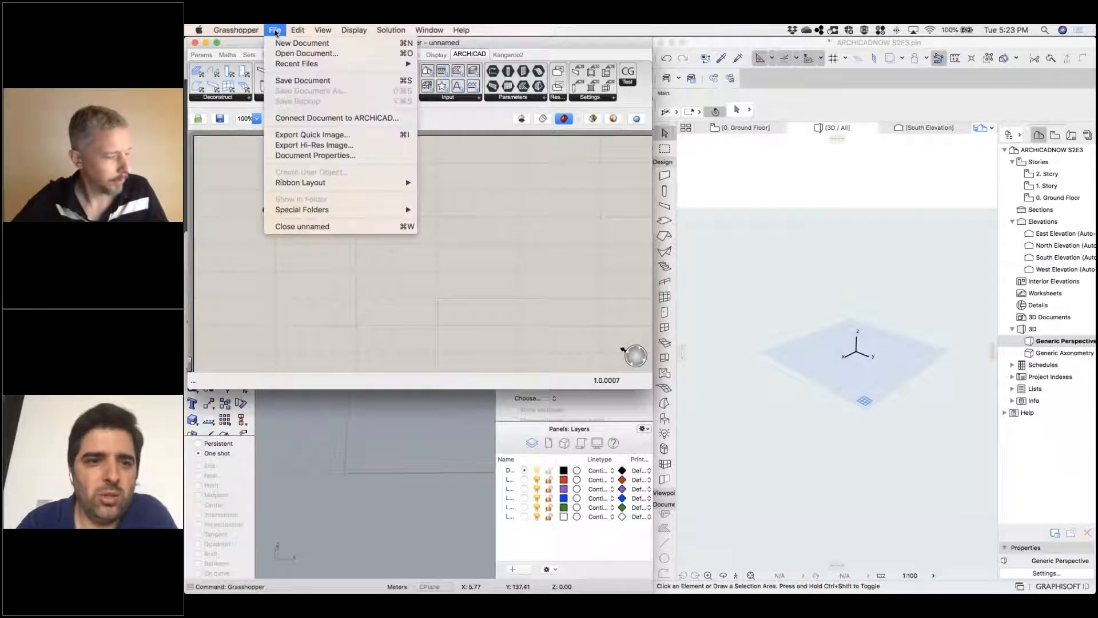
{"action": "mouse_move", "coordinate": [336, 62]}
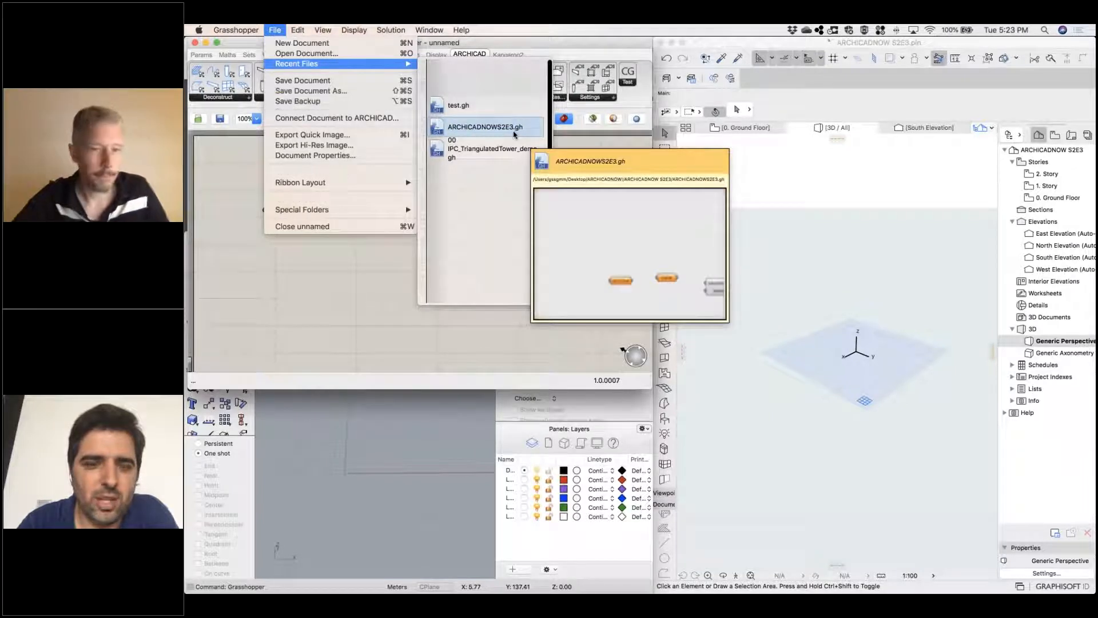
{"action": "left_click", "coordinate": [513, 133]}
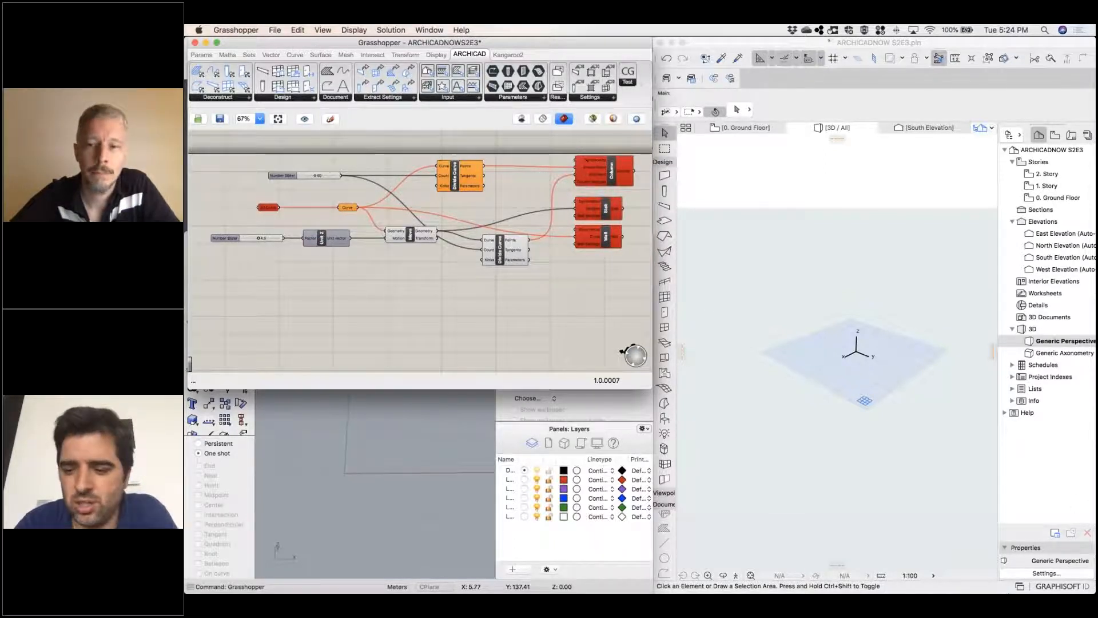
{"action": "mouse_move", "coordinate": [851, 586]}
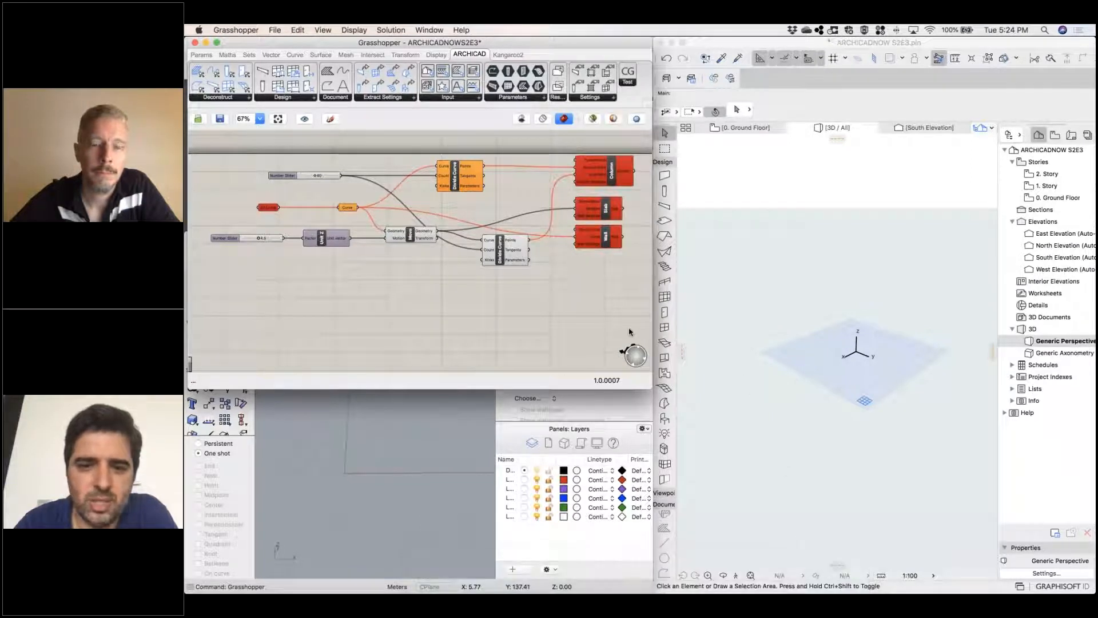
{"action": "mouse_move", "coordinate": [789, 583]}
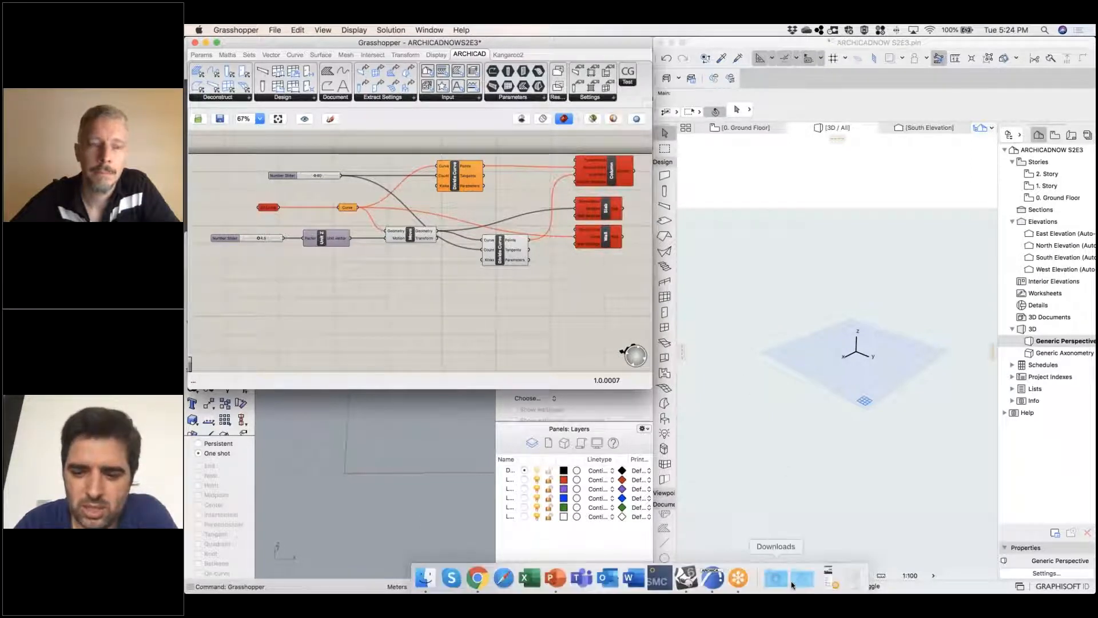
{"action": "left_click", "coordinate": [829, 579]}
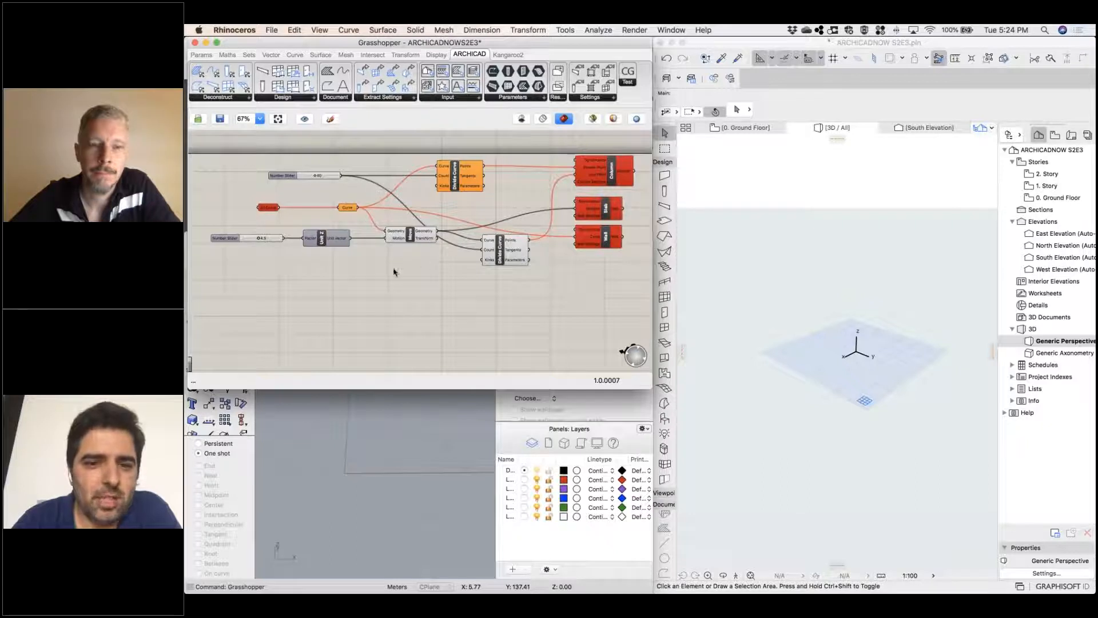
Connect the unnamed Grasshopper document to Archicad in place of ARCHICADNOWS2E3
{"action": "scroll", "coordinate": [430, 320], "scroll_direction": "up", "scroll_amount": 2}
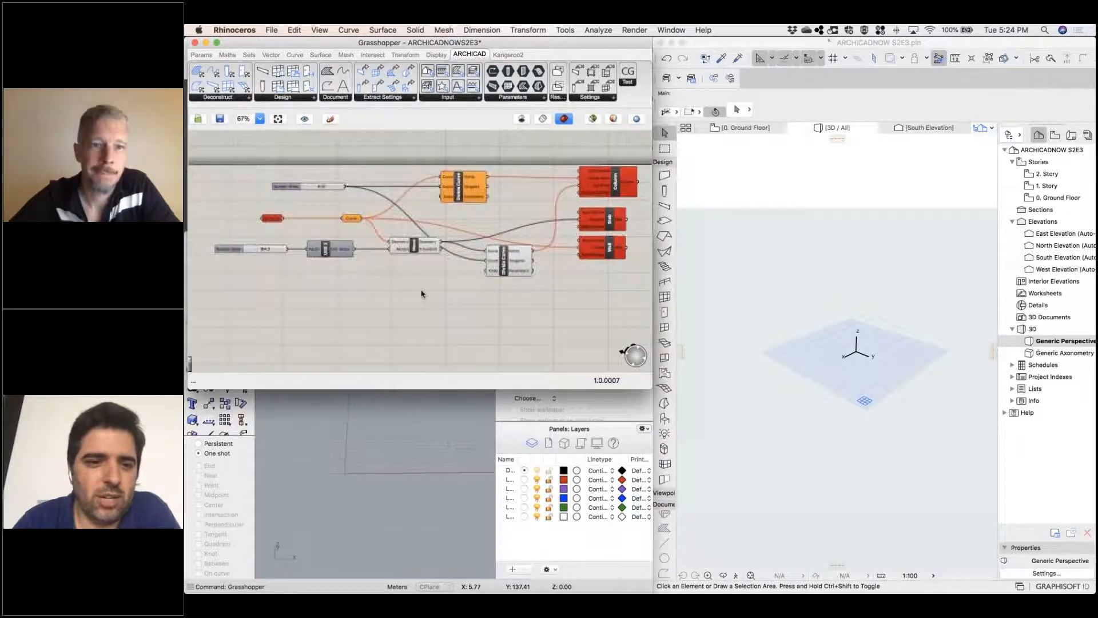
{"action": "left_click", "coordinate": [271, 31]}
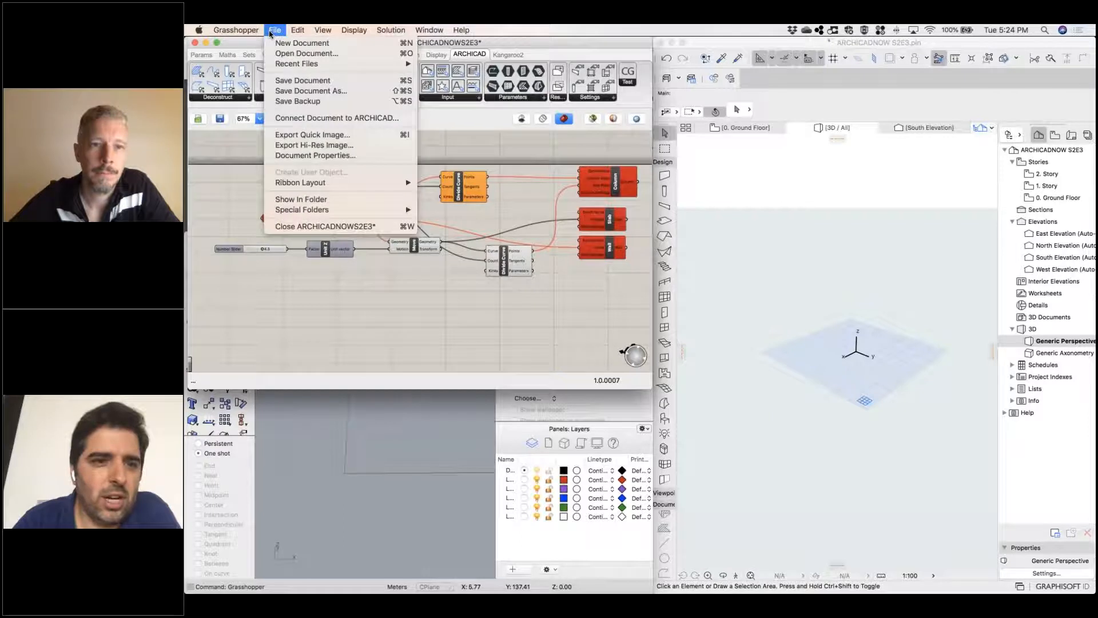
{"action": "left_click", "coordinate": [314, 119]}
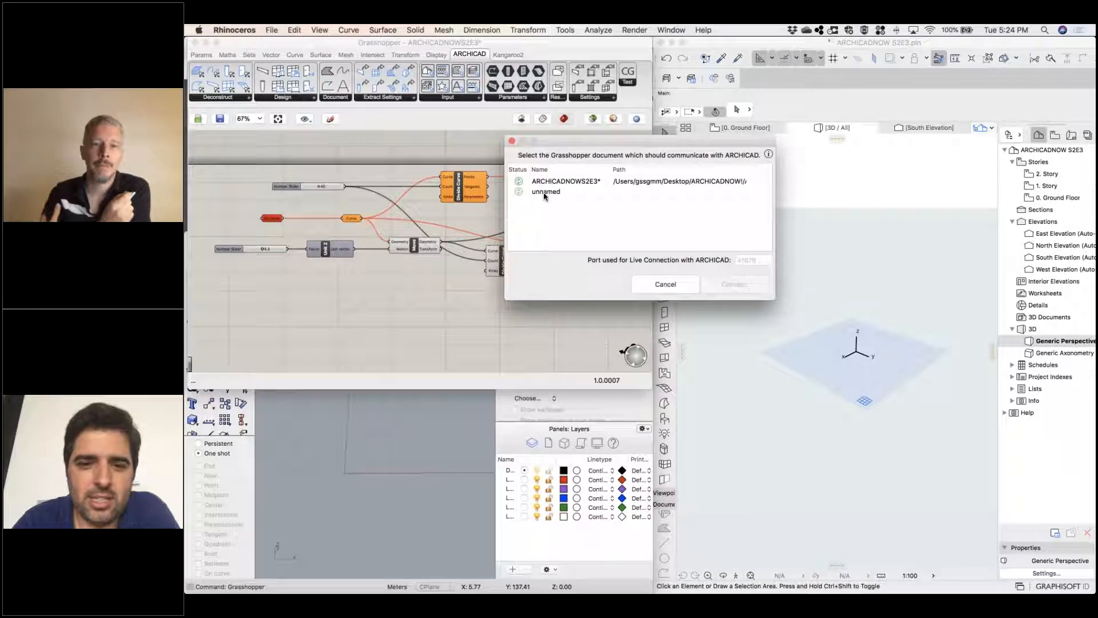
{"action": "left_click", "coordinate": [544, 192]}
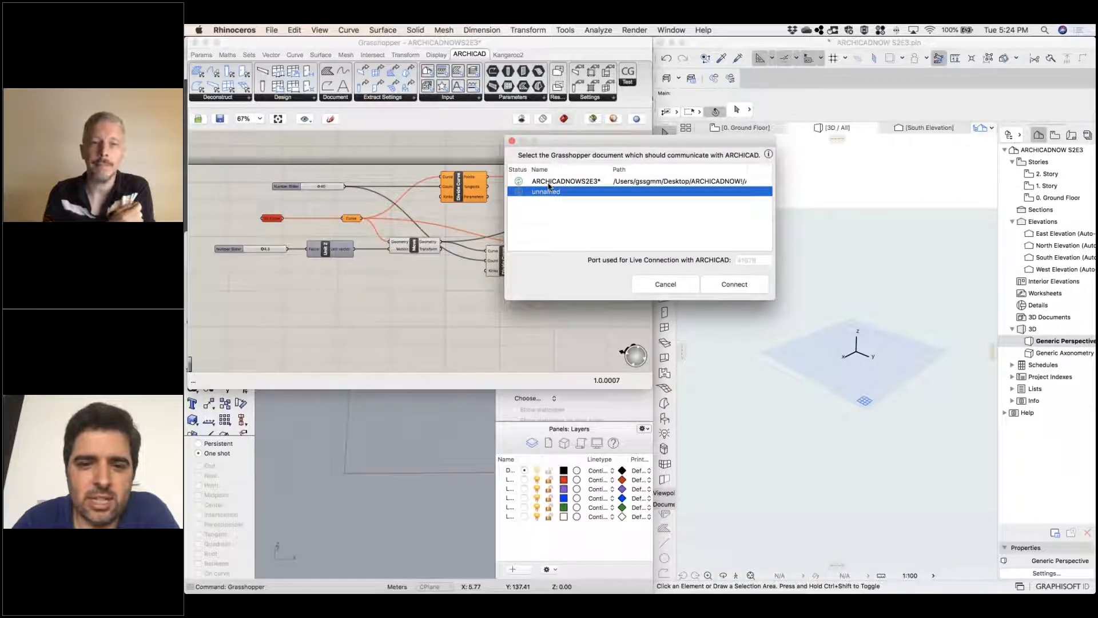
{"action": "left_click", "coordinate": [548, 182]}
{"action": "left_click", "coordinate": [558, 192]}
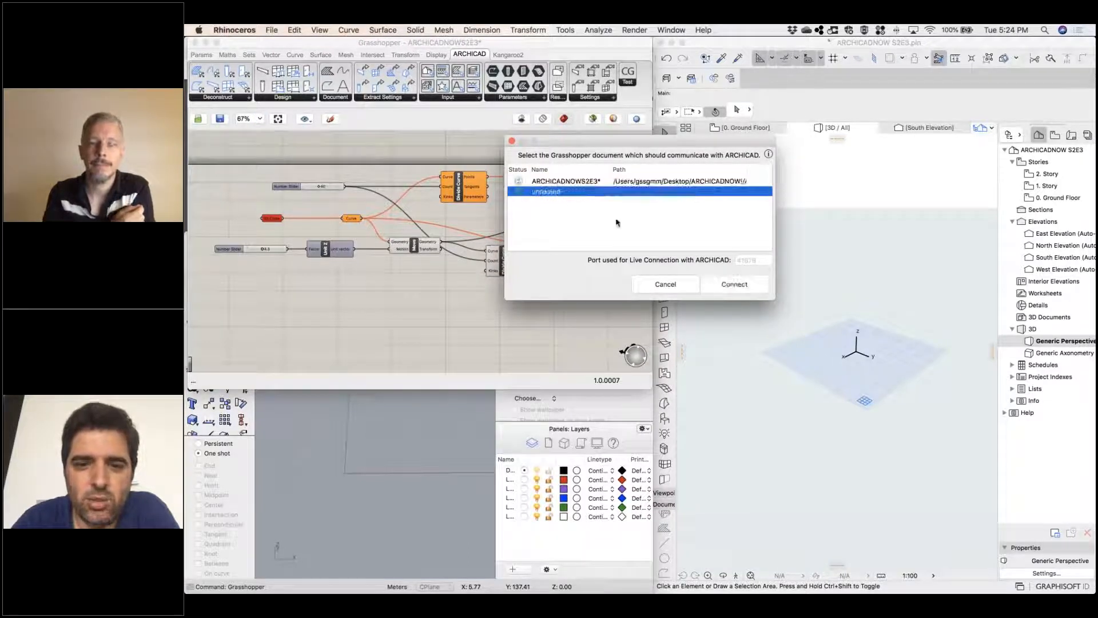
{"action": "left_click", "coordinate": [733, 284]}
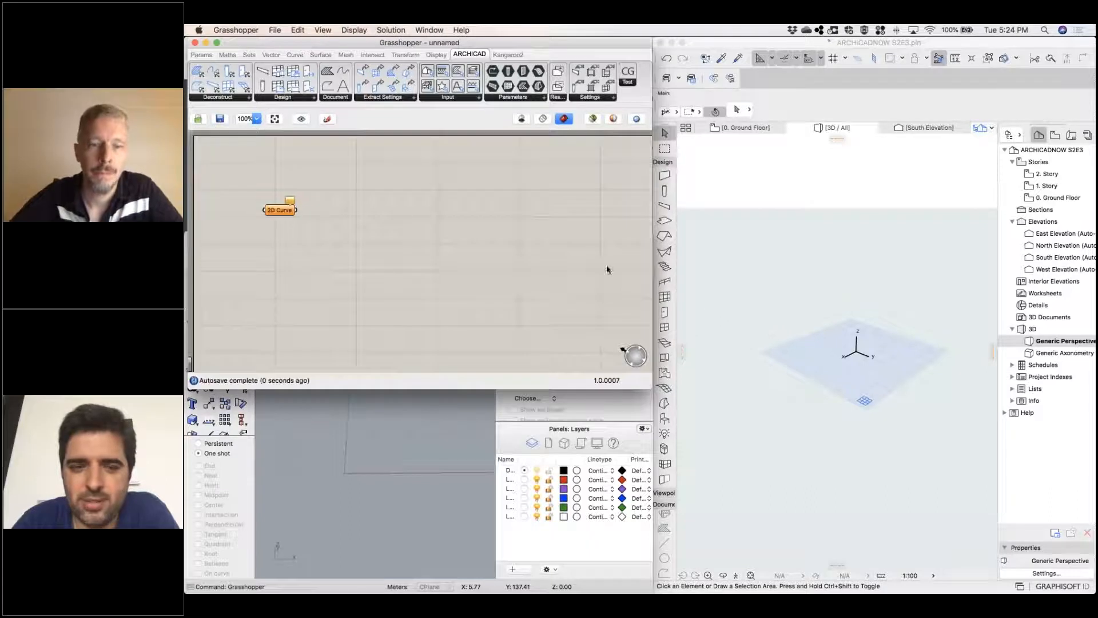
Delete the 2D Curve component from the unnamed document's canvas
{"action": "right_click_drag", "start_coordinate": [375, 223], "coordinate": [359, 194]}
{"action": "left_click", "coordinate": [279, 212]}
{"action": "key", "text": "Delete"}
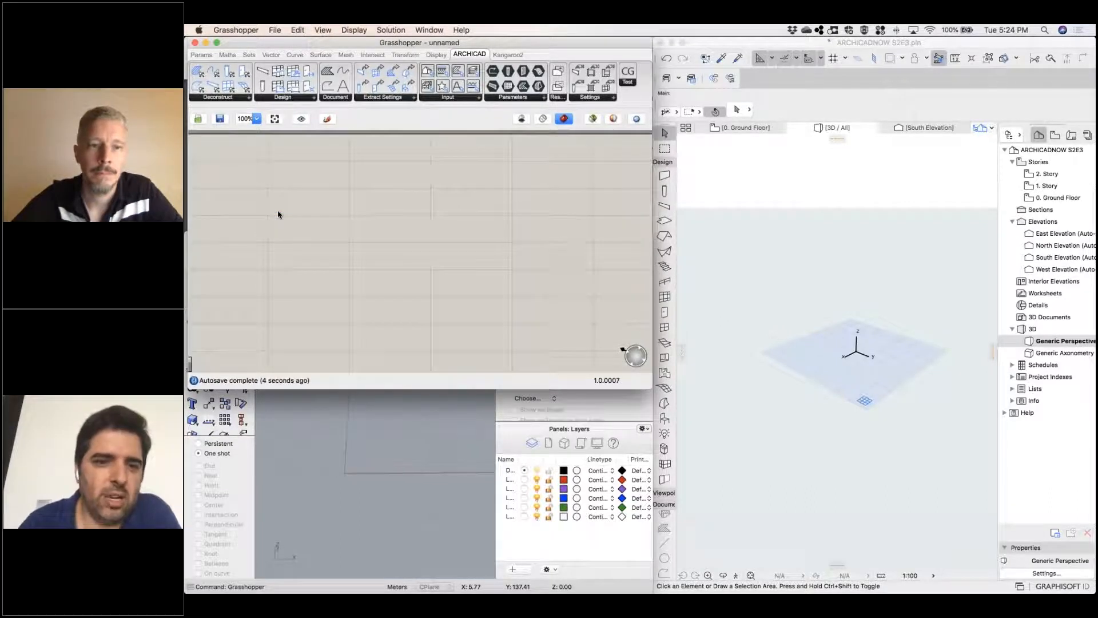
Save the Grasshopper document as ACNS2E3.gh in the ARCHICADNOW S2E3 folder and extend its window slightly downward
{"action": "left_click", "coordinate": [274, 32]}
{"action": "left_click", "coordinate": [339, 80]}
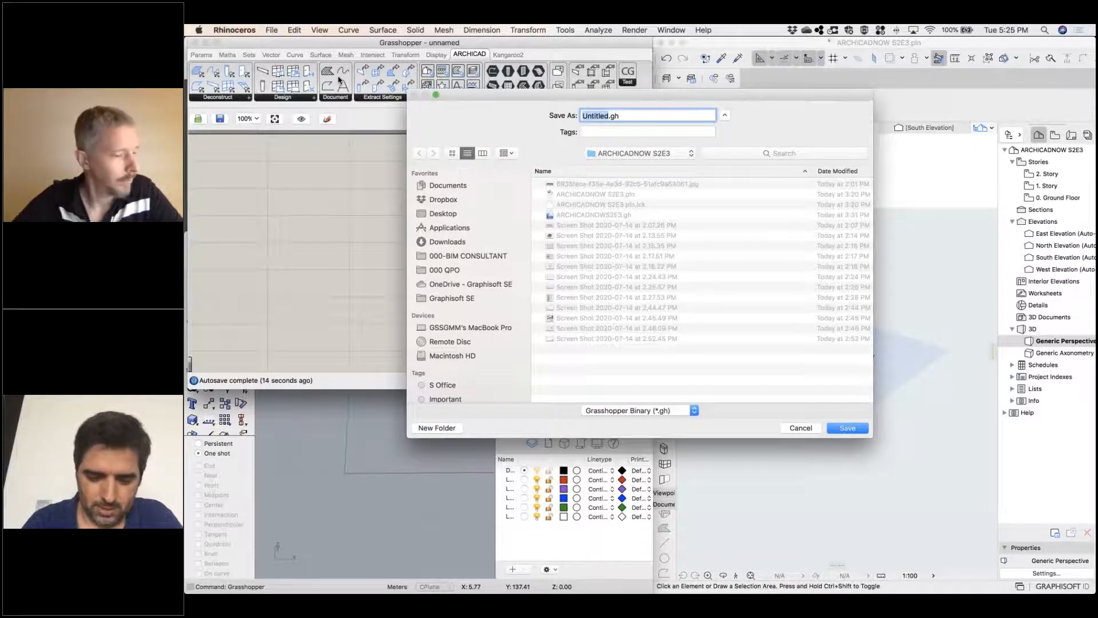
{"action": "type", "text": "ACN"}
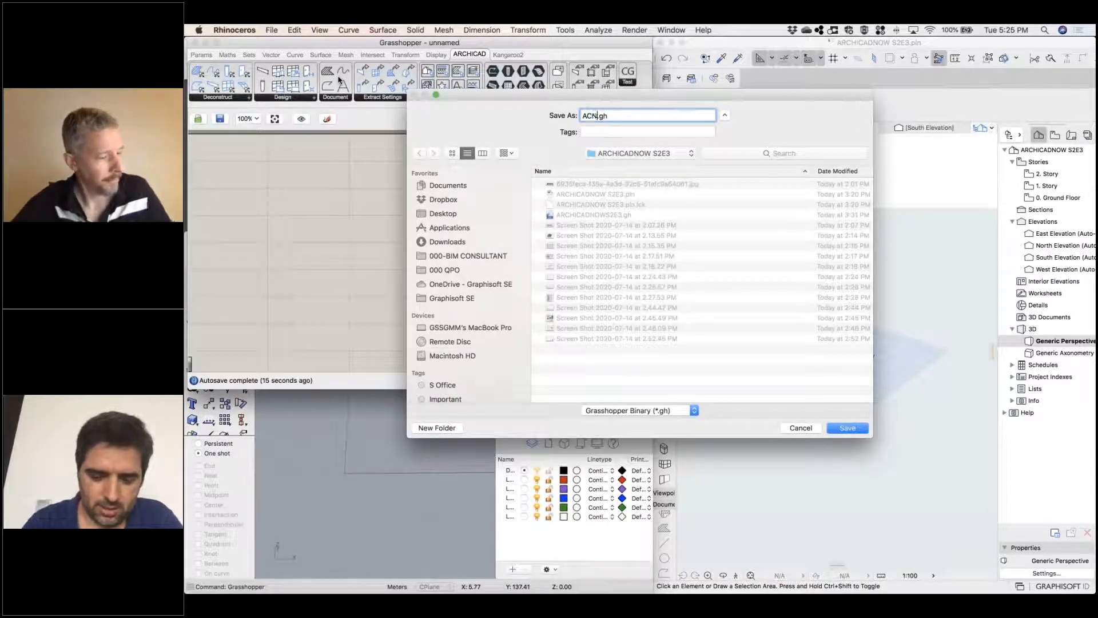
{"action": "type", "text": "S"}
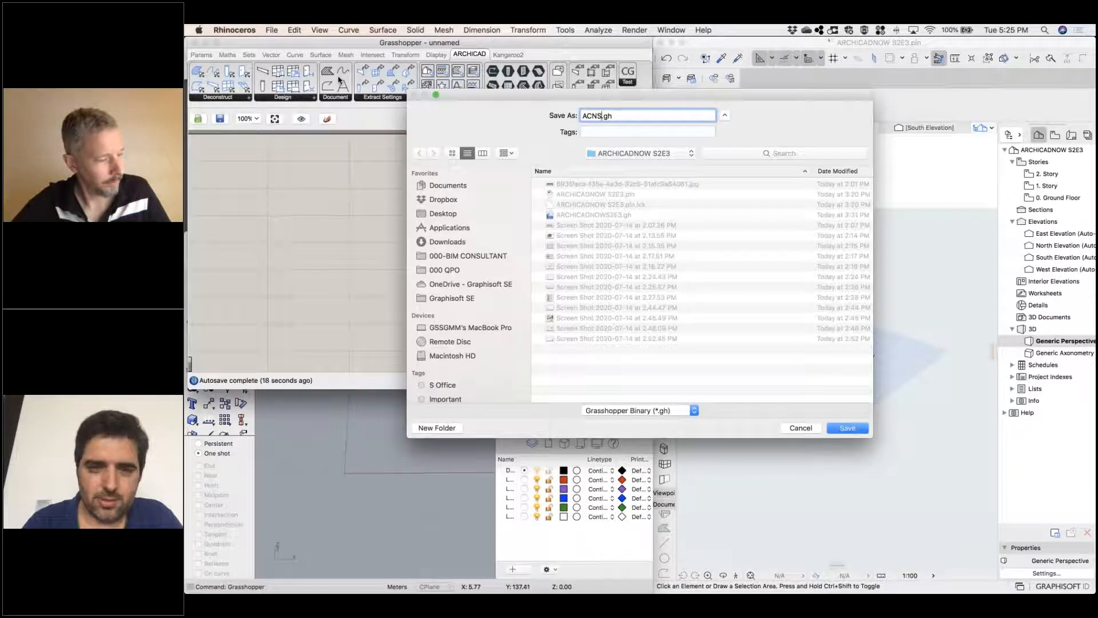
{"action": "type", "text": "2E3"}
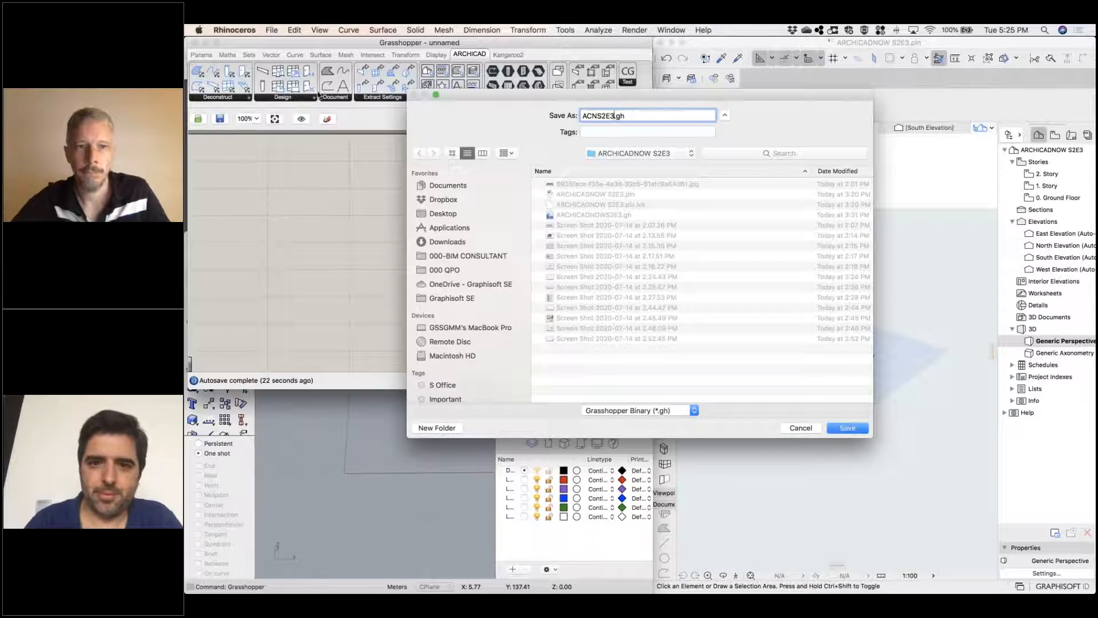
{"action": "left_click", "coordinate": [847, 427]}
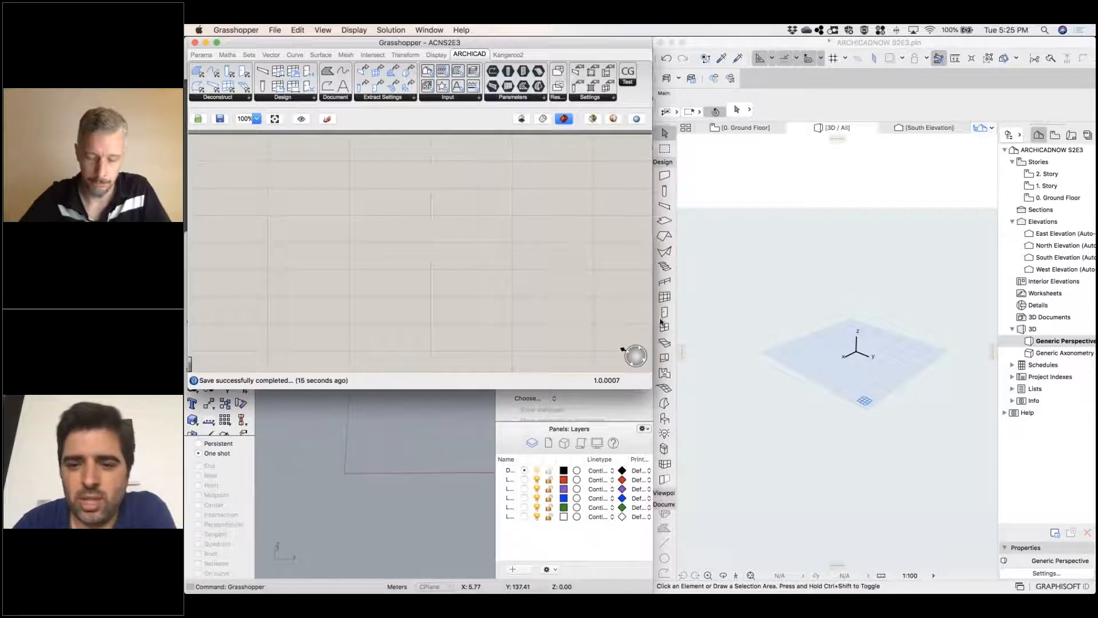
{"action": "left_click_drag", "start_coordinate": [650, 388], "coordinate": [650, 416]}
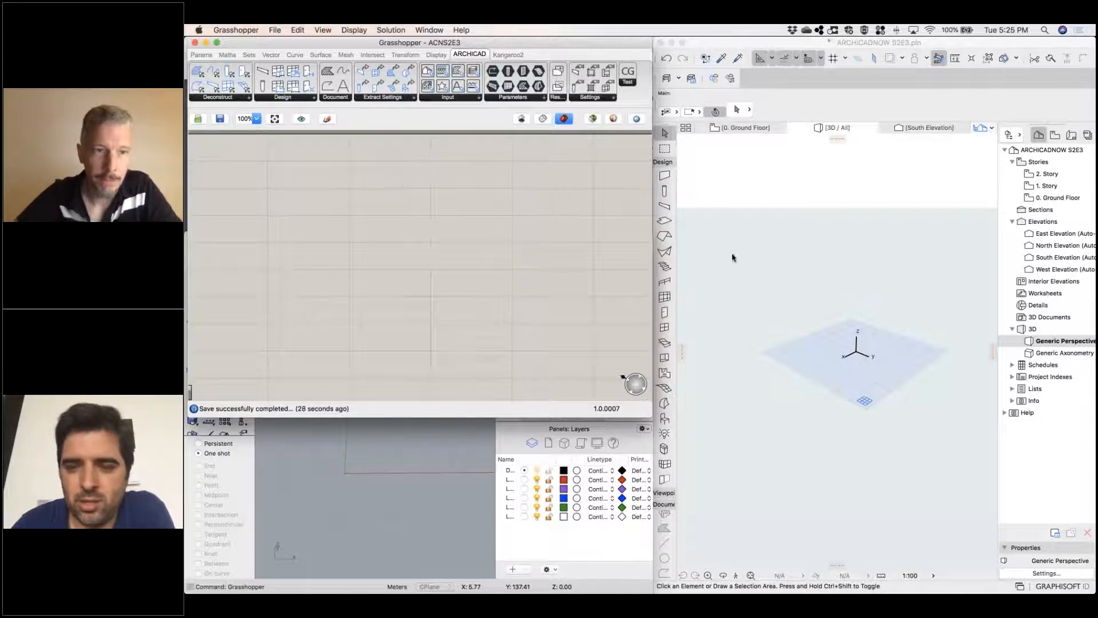
In Archicad, widen the Grasshopper connection palette to show the full file path and restart the connection with ACNS2E3.gh
{"action": "left_click", "coordinate": [750, 240]}
{"action": "left_click_drag", "start_coordinate": [838, 329], "coordinate": [758, 283]}
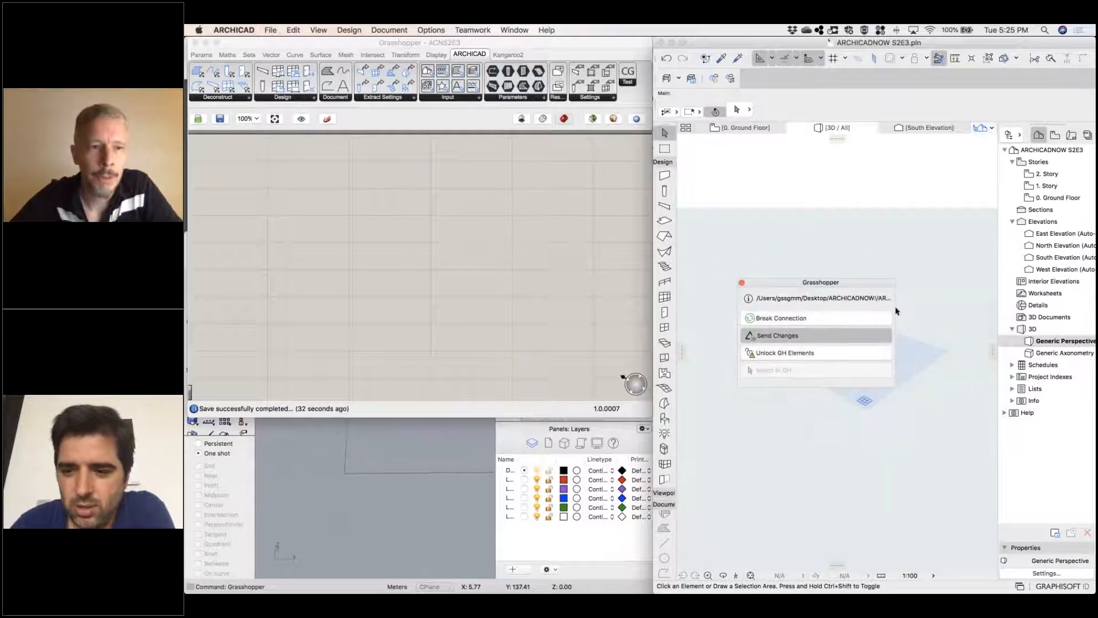
{"action": "left_click_drag", "start_coordinate": [895, 318], "coordinate": [1059, 316]}
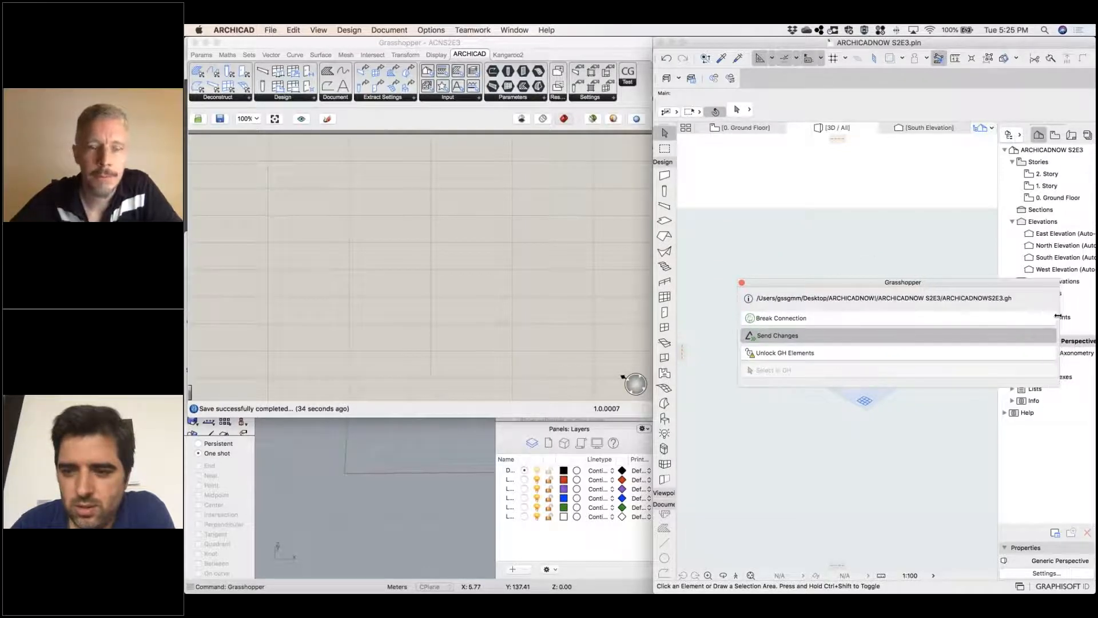
{"action": "left_click", "coordinate": [810, 320]}
{"action": "left_click", "coordinate": [796, 319]}
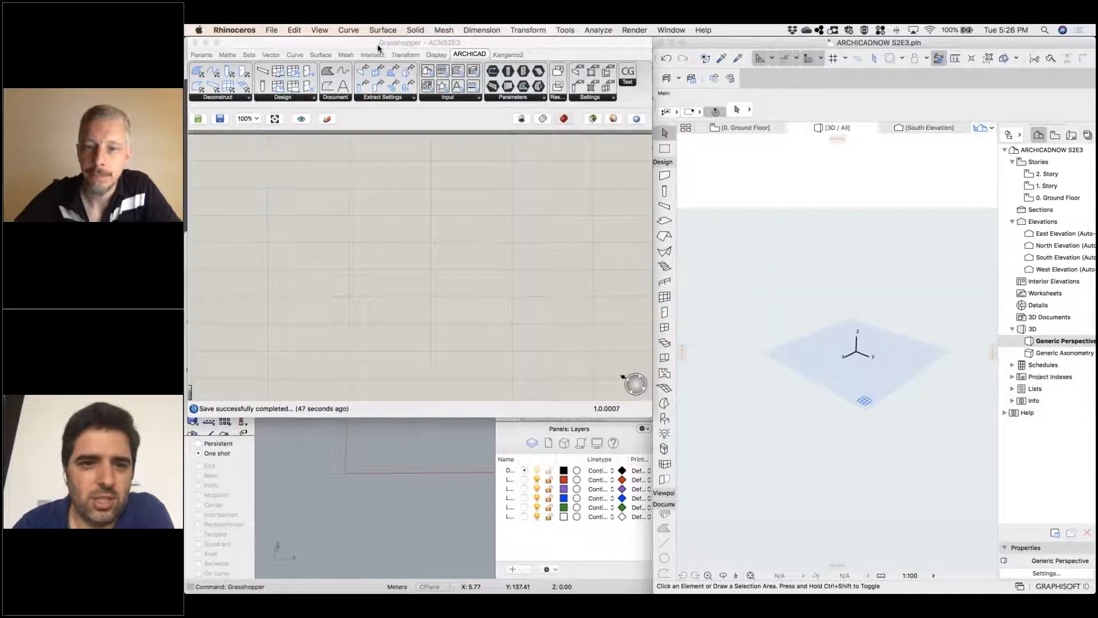
{"action": "left_click", "coordinate": [435, 44]}
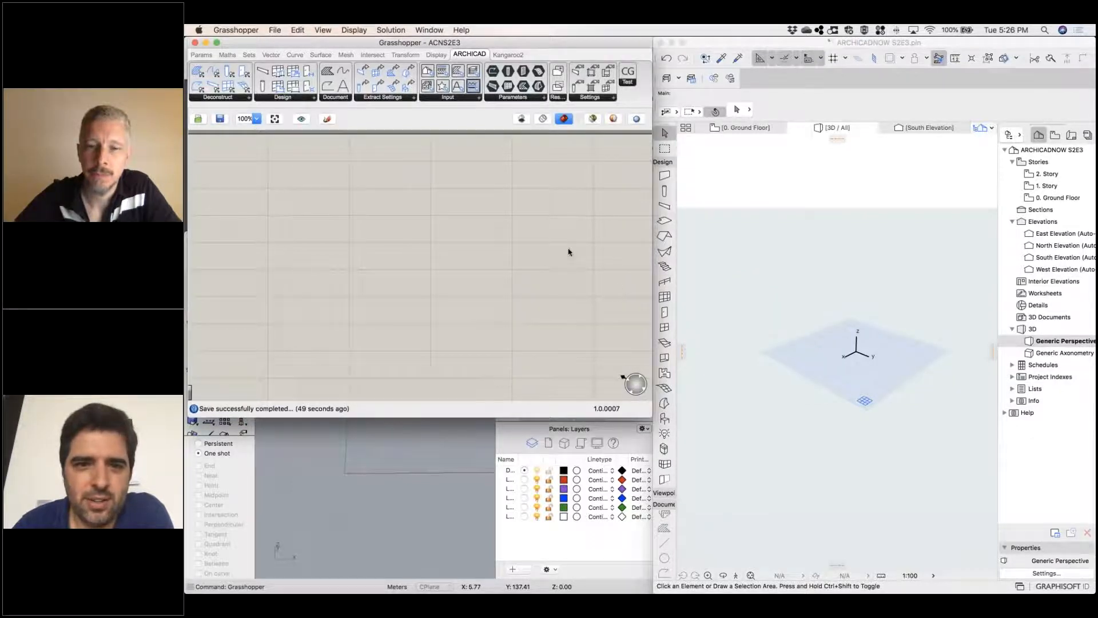
{"action": "left_click", "coordinate": [744, 303]}
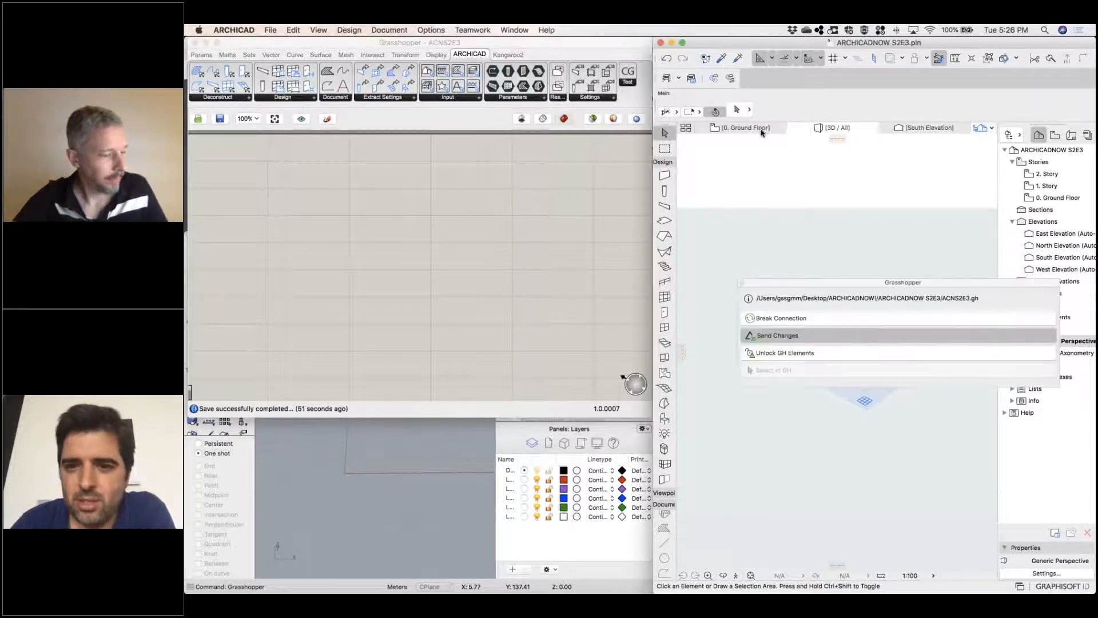
Hide the Navigator and float the Grasshopper connection palette over the lower-right corner of the Ground Floor plan
{"action": "left_click_drag", "start_coordinate": [779, 282], "coordinate": [692, 462]}
{"action": "left_click_drag", "start_coordinate": [751, 452], "coordinate": [1078, 539]}
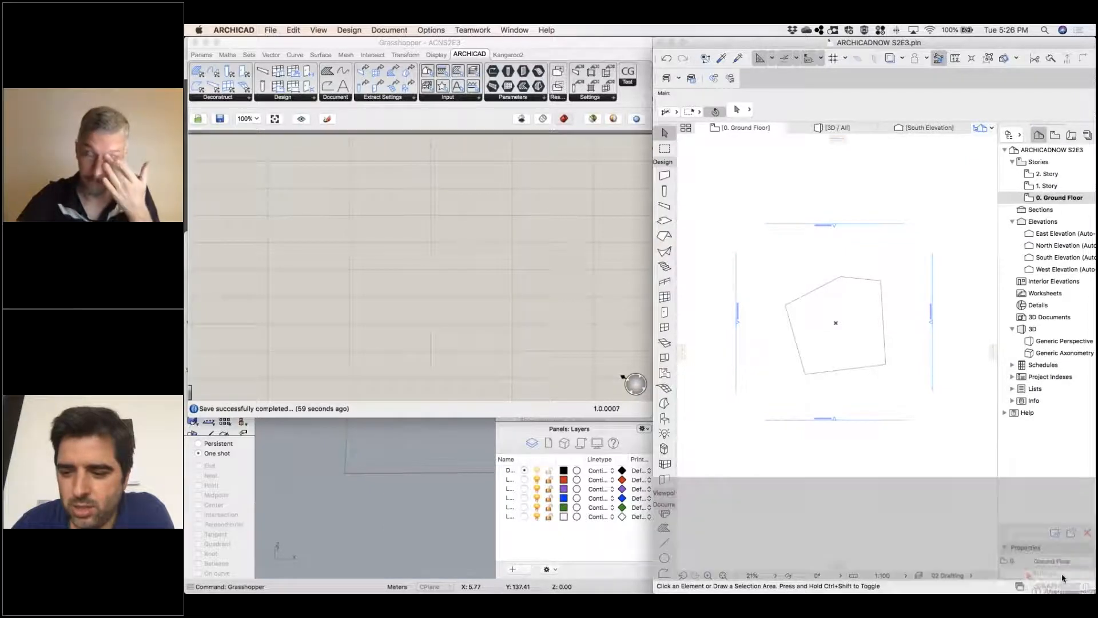
{"action": "mouse_move", "coordinate": [1053, 577]}
{"action": "left_mouse_down"}
{"action": "mouse_move", "coordinate": [1030, 574]}
{"action": "mouse_move", "coordinate": [1028, 527]}
{"action": "mouse_move", "coordinate": [1025, 581]}
{"action": "mouse_move", "coordinate": [1058, 584]}
{"action": "mouse_move", "coordinate": [1043, 575]}
{"action": "left_mouse_up"}
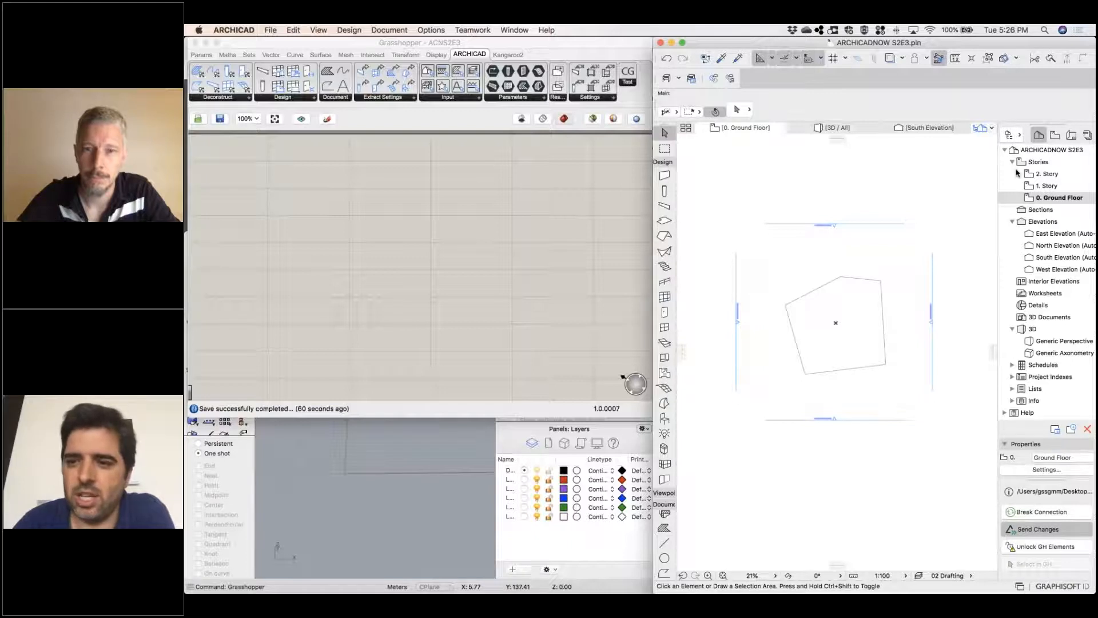
{"action": "left_click", "coordinate": [1010, 137]}
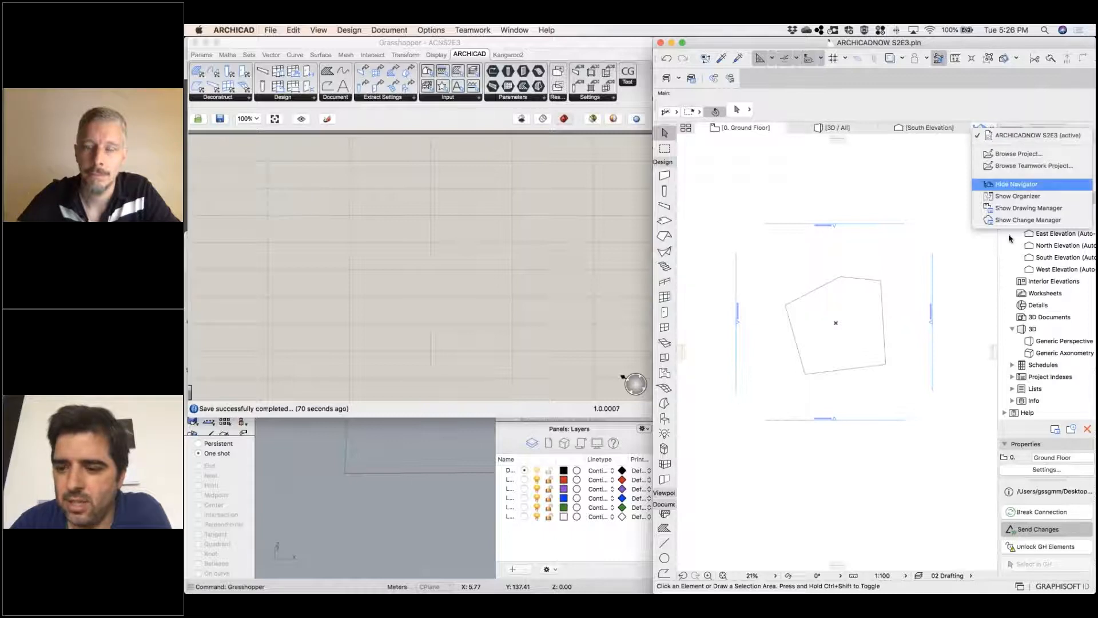
{"action": "left_click", "coordinate": [1009, 184]}
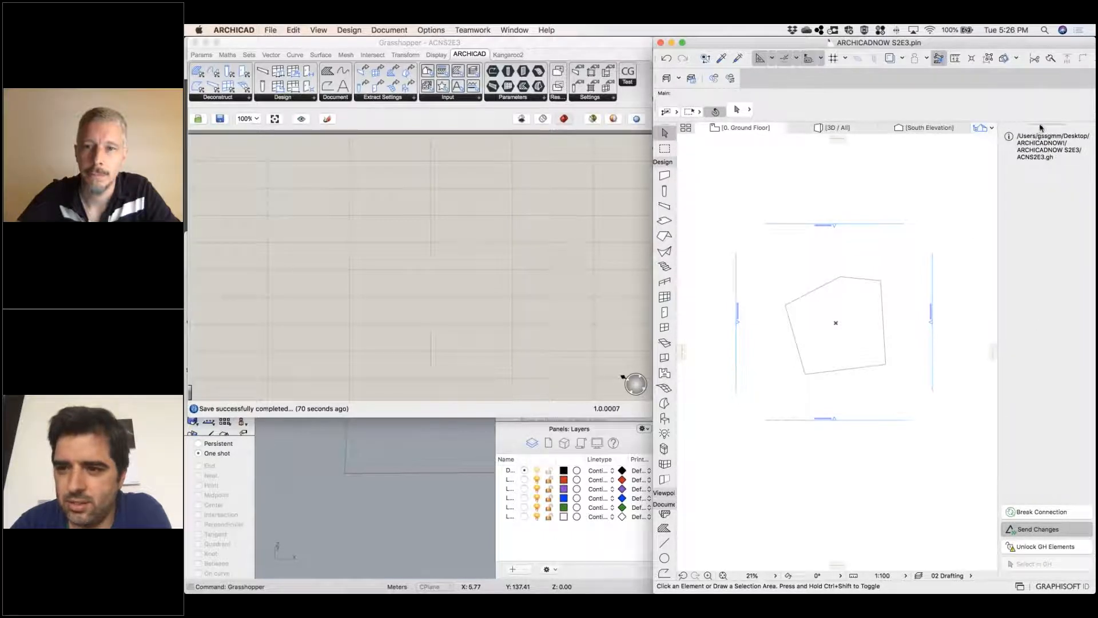
{"action": "left_click_drag", "start_coordinate": [1040, 129], "coordinate": [1068, 444]}
Delete the existing five-sided polyline from the Ground Floor plan
{"action": "middle_click_drag", "start_coordinate": [838, 412], "coordinate": [857, 447]}
{"action": "left_click", "coordinate": [901, 360]}
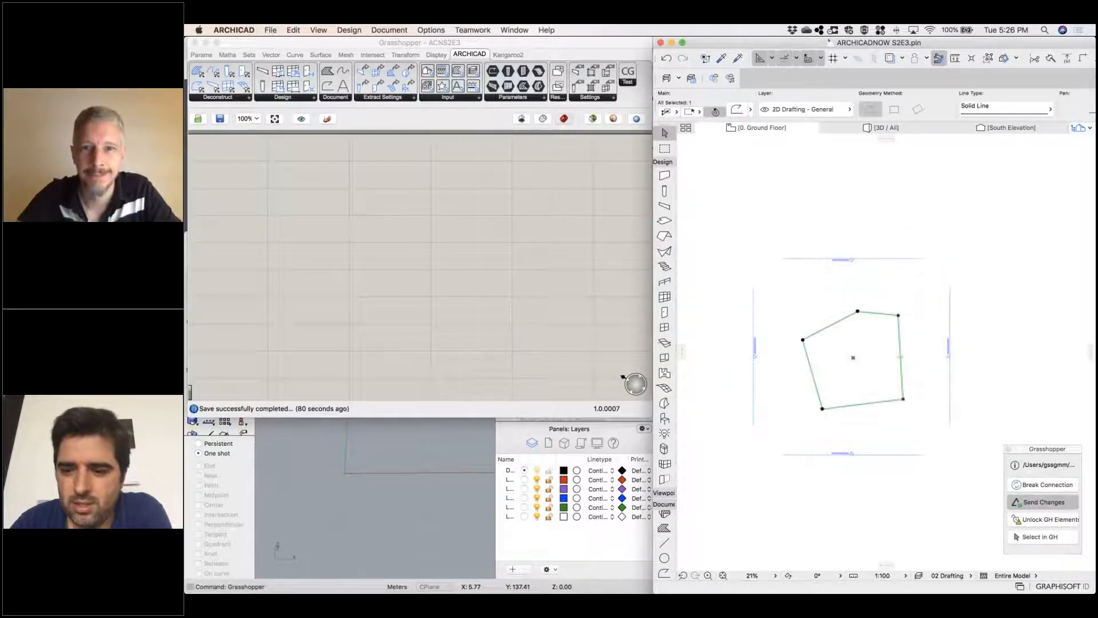
{"action": "key", "text": "Delete"}
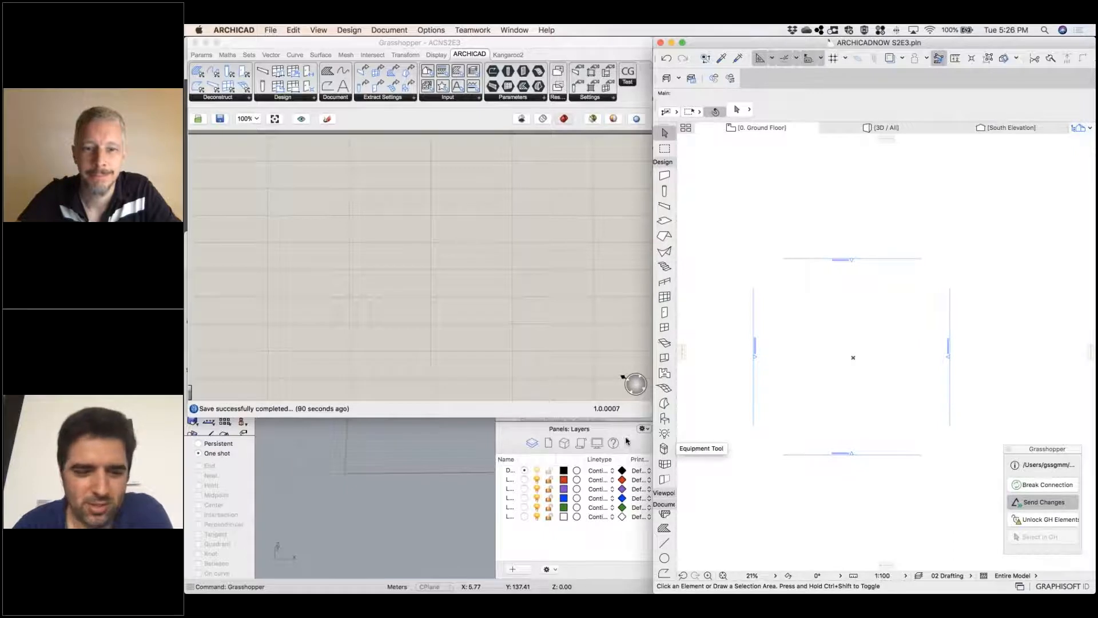
Draw a closed, irregular five-sided polyline around the project origin on the Ground Floor plan, inside the elevation markers
{"action": "scroll", "coordinate": [823, 385], "scroll_direction": "down", "scroll_amount": 3}
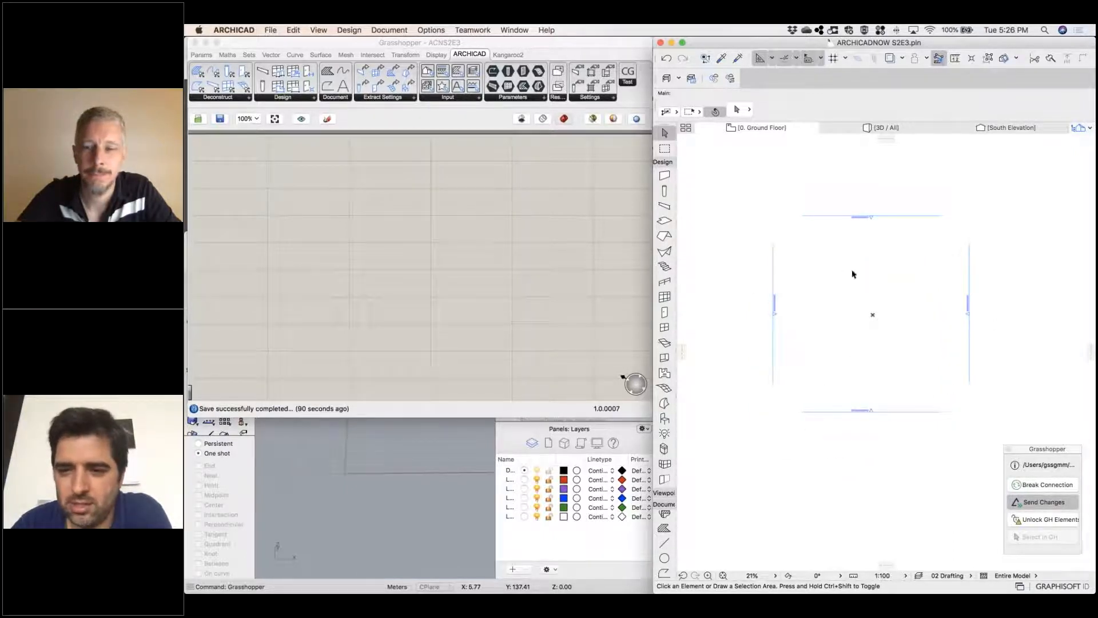
{"action": "scroll", "coordinate": [755, 351], "scroll_direction": "up", "scroll_amount": 5}
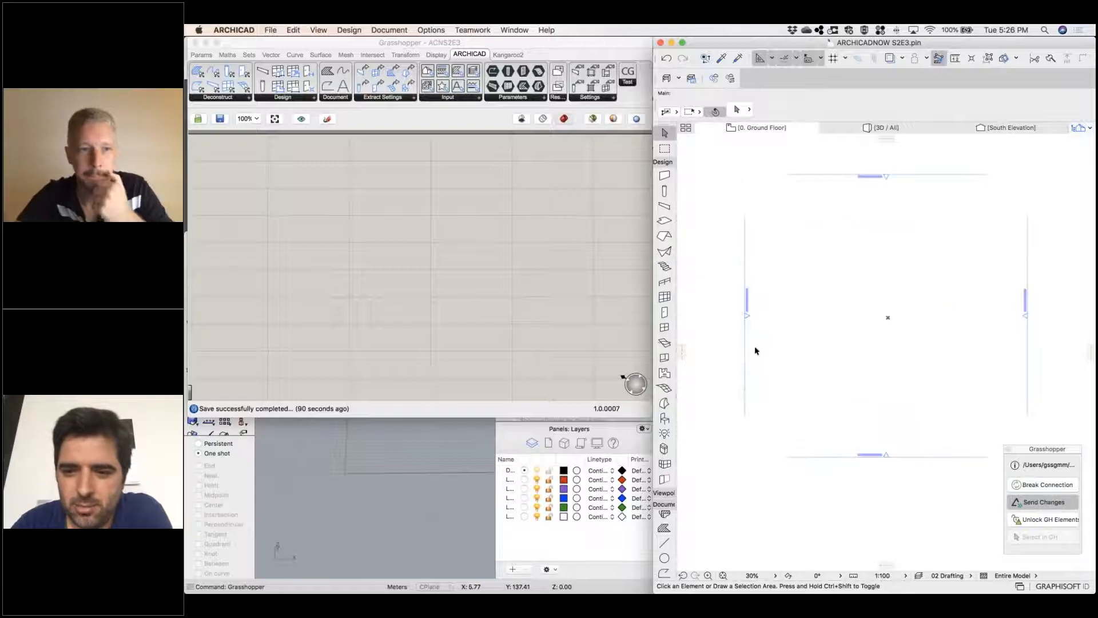
{"action": "scroll", "coordinate": [824, 394], "scroll_direction": "down", "scroll_amount": 5}
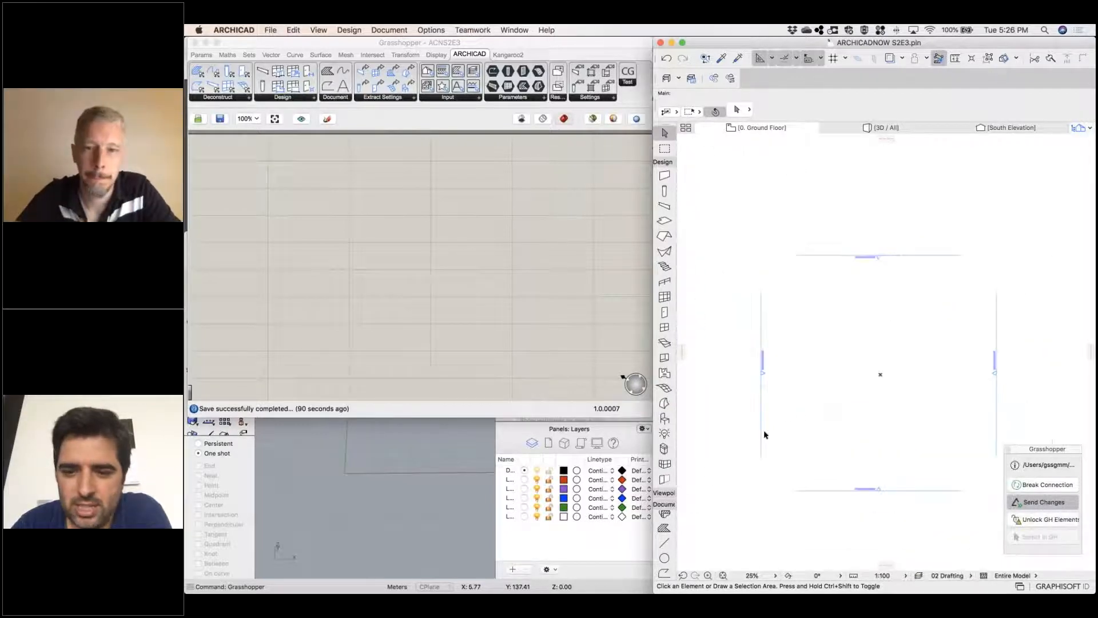
{"action": "left_click", "coordinate": [663, 570]}
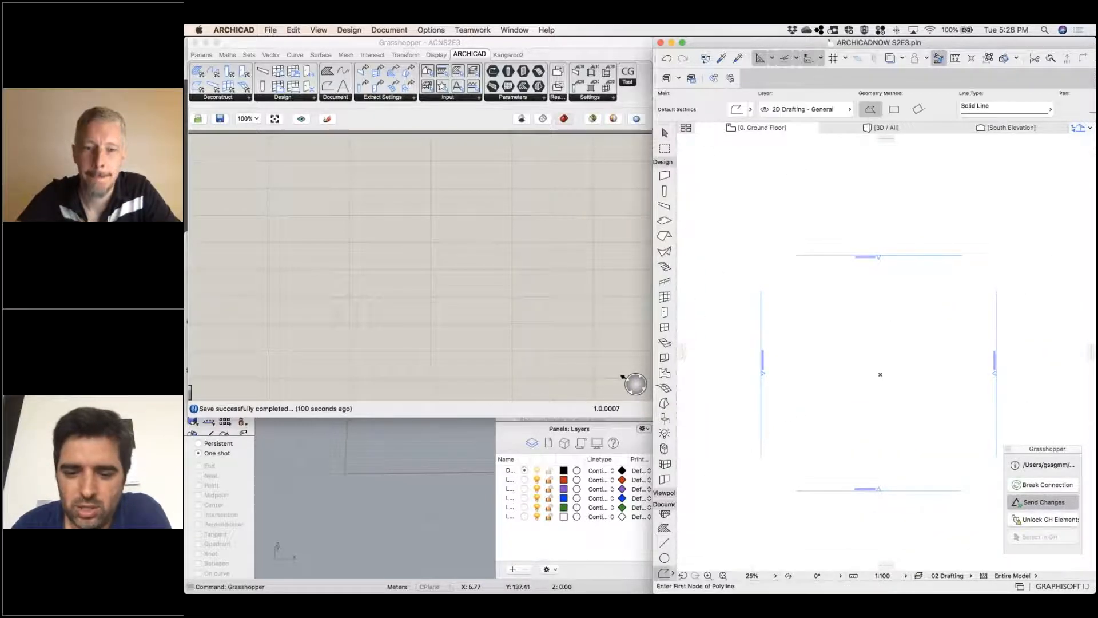
{"action": "left_click", "coordinate": [929, 393]}
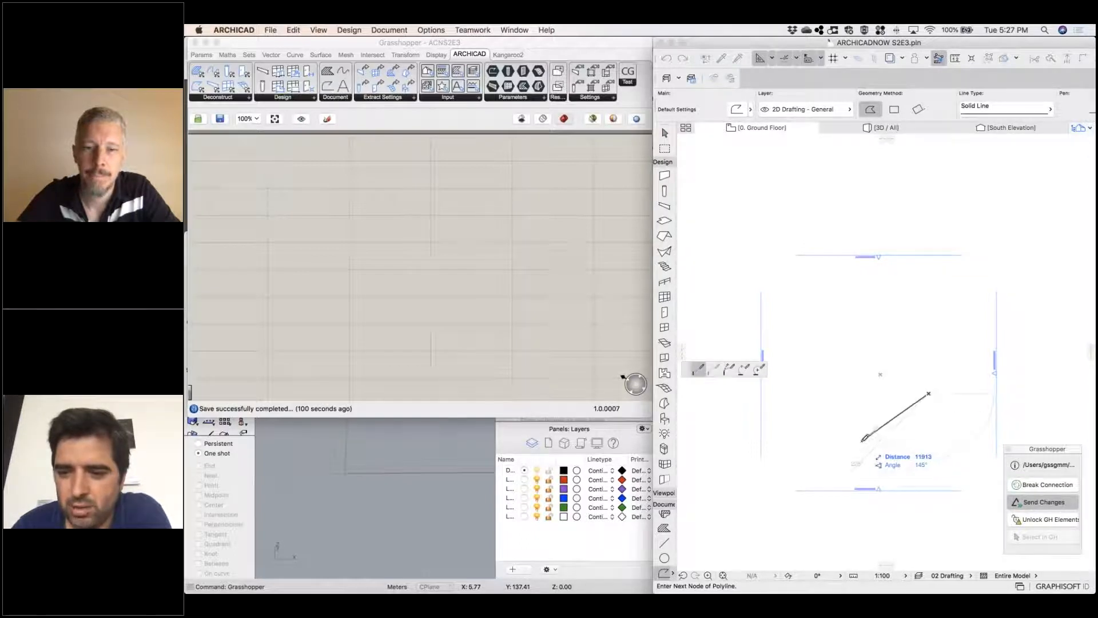
{"action": "left_click", "coordinate": [864, 456]}
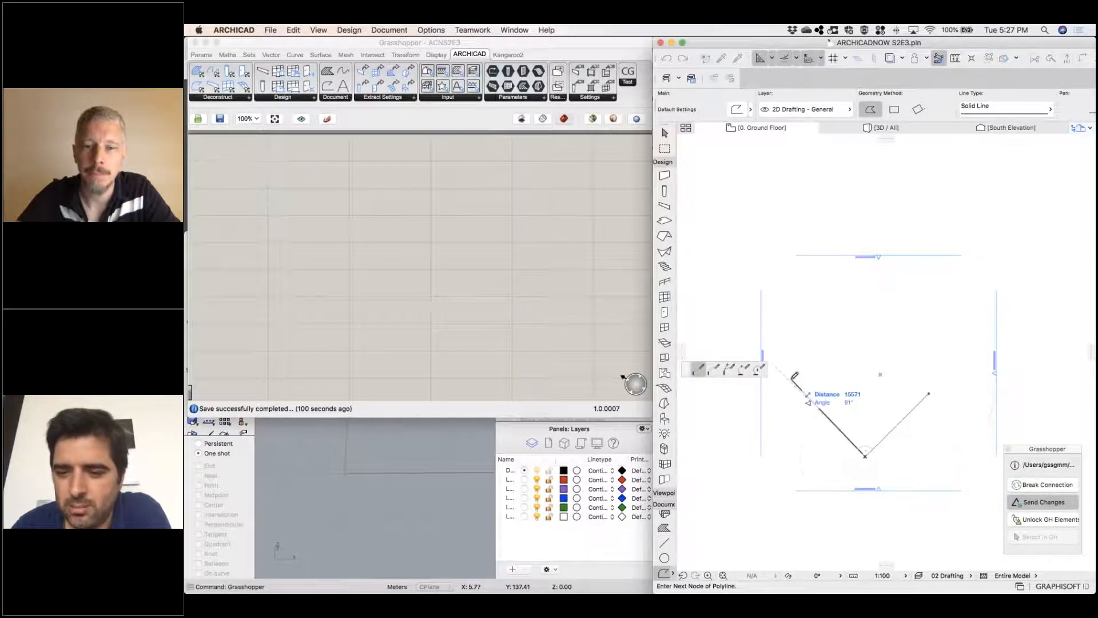
{"action": "left_click", "coordinate": [876, 309]}
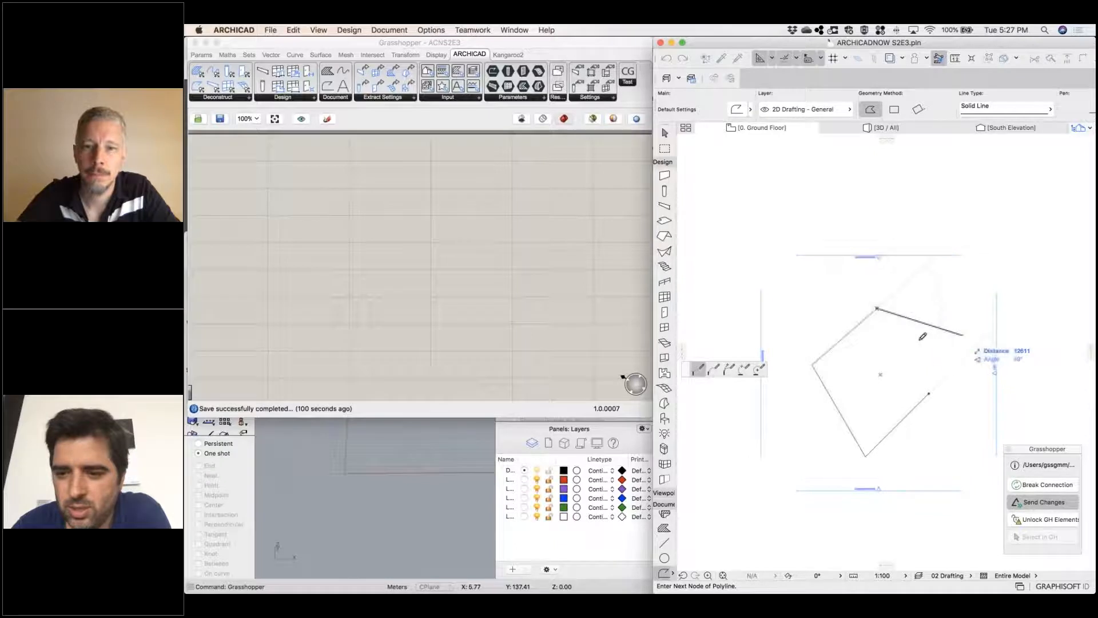
{"action": "left_click", "coordinate": [935, 357]}
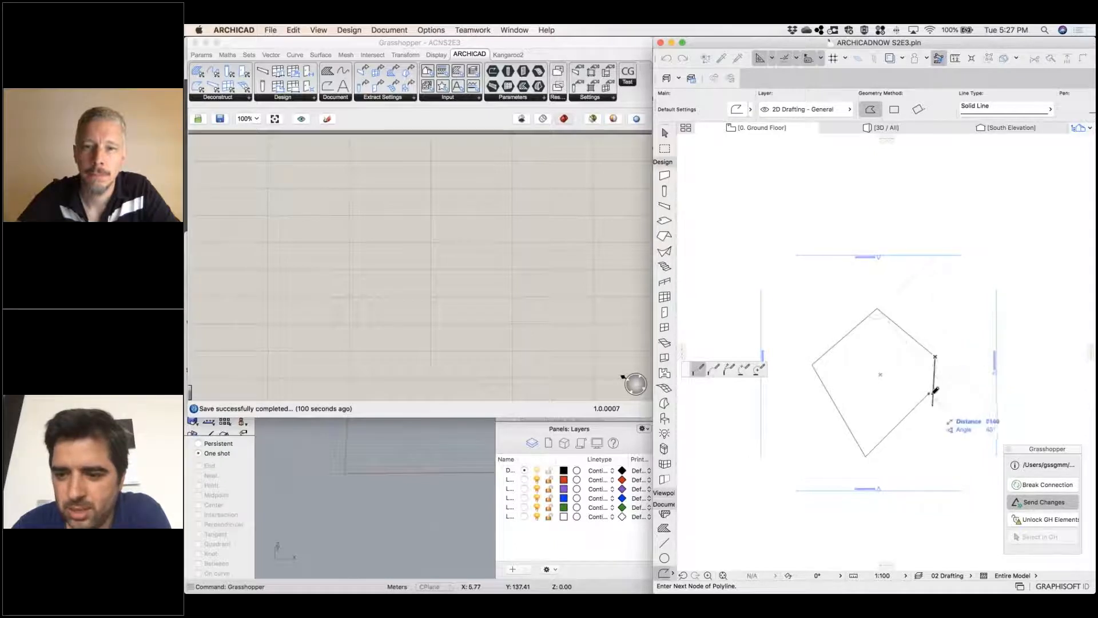
{"action": "left_click", "coordinate": [929, 393]}
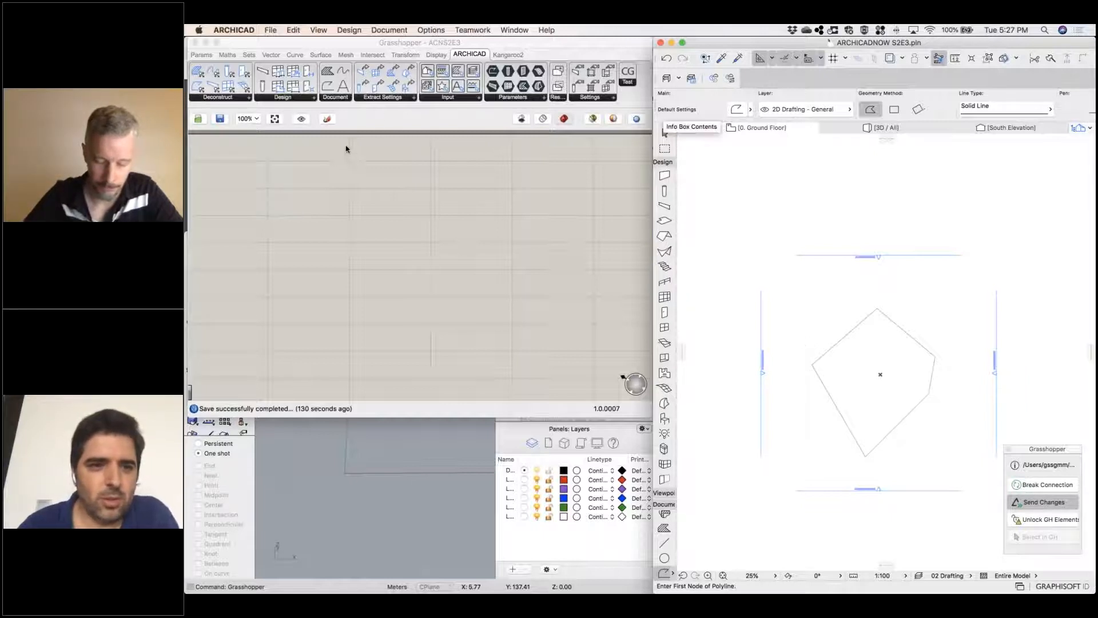
Switch to Grasshopper and look through its Maths, Sets, Vector, Curve and Mesh component categories, including the curve division components
{"action": "left_click", "coordinate": [386, 115]}
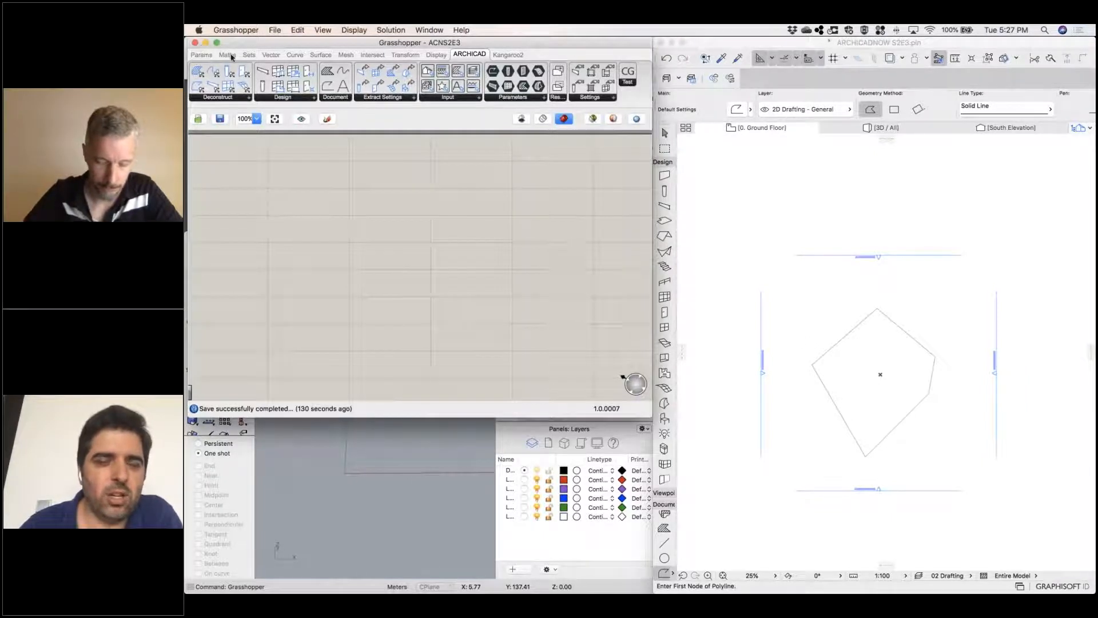
{"action": "mouse_move", "coordinate": [431, 58]}
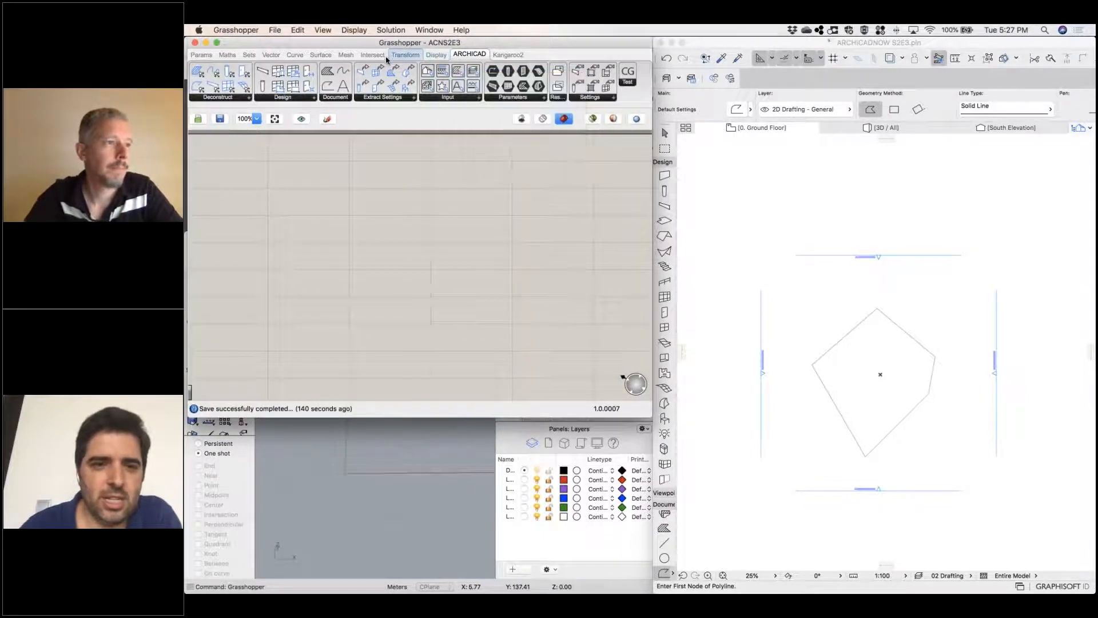
{"action": "mouse_move", "coordinate": [469, 56]}
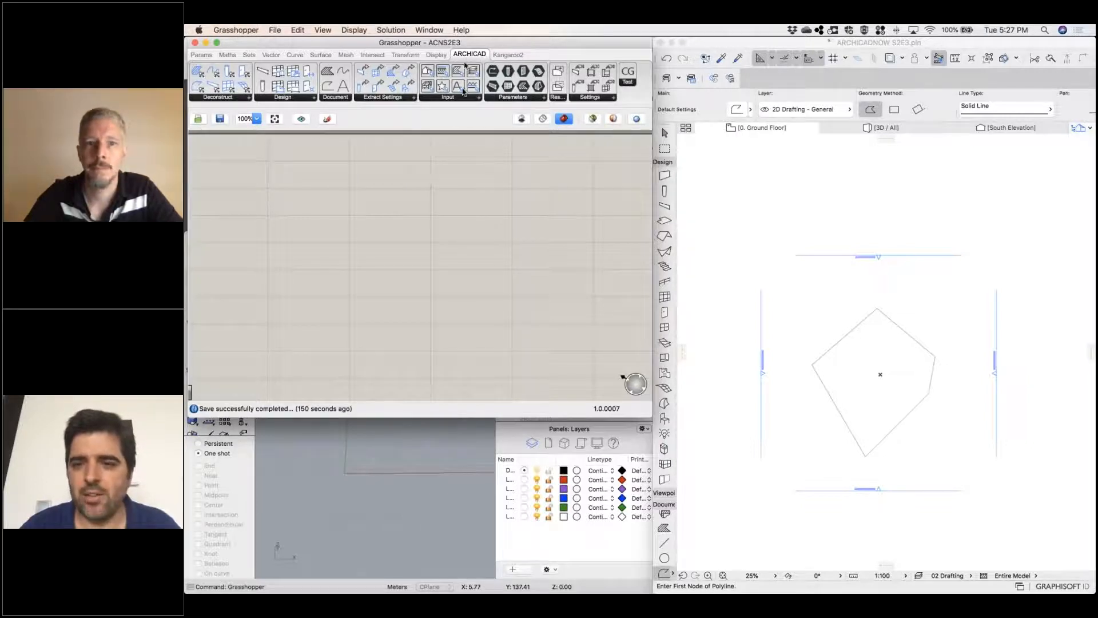
{"action": "left_click", "coordinate": [227, 55]}
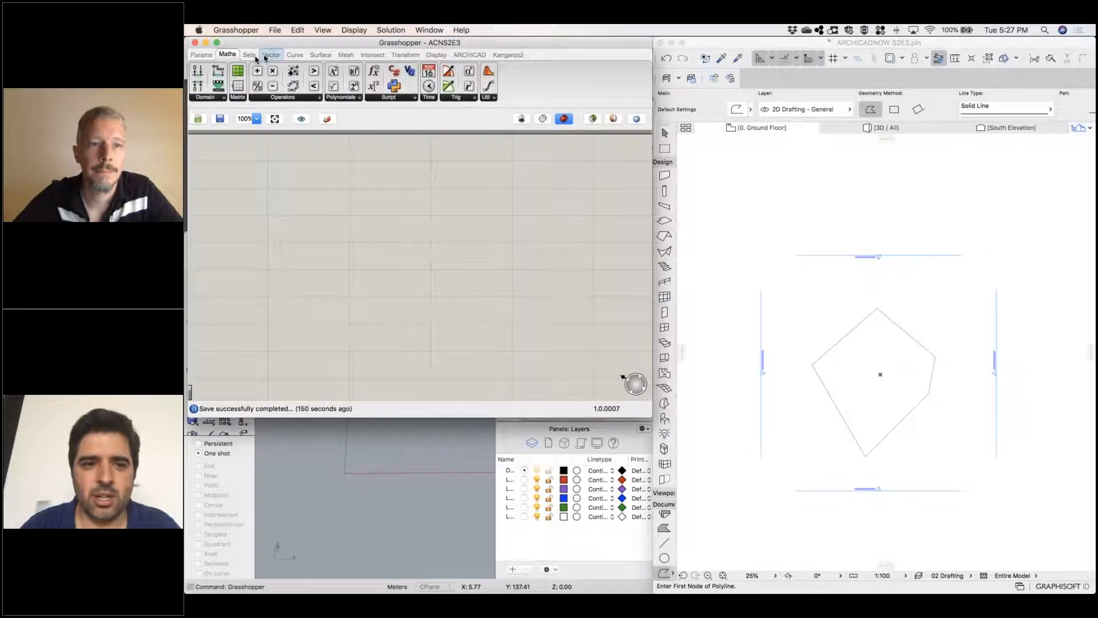
{"action": "left_click", "coordinate": [271, 54]}
{"action": "left_click", "coordinate": [250, 54]}
{"action": "left_click", "coordinate": [313, 55]}
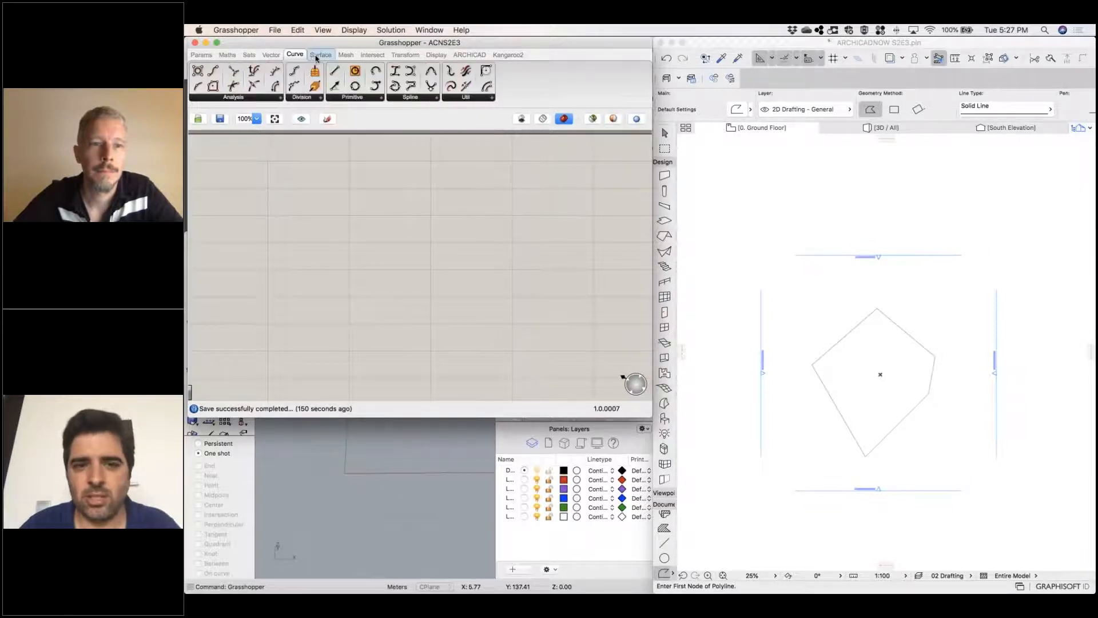
{"action": "left_click", "coordinate": [346, 55]}
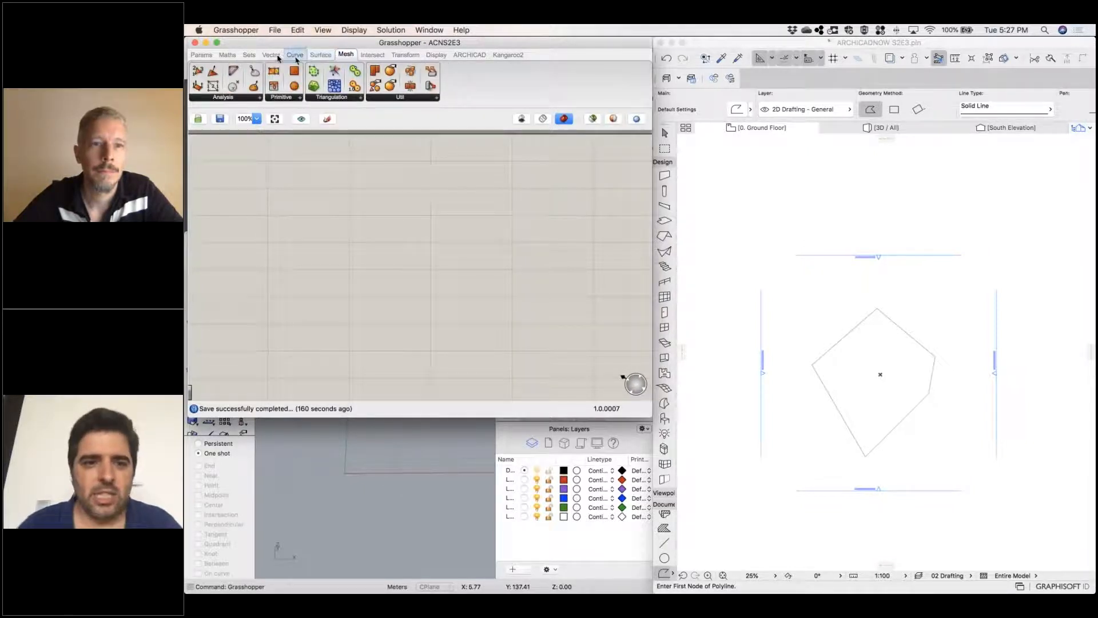
{"action": "left_click", "coordinate": [250, 55]}
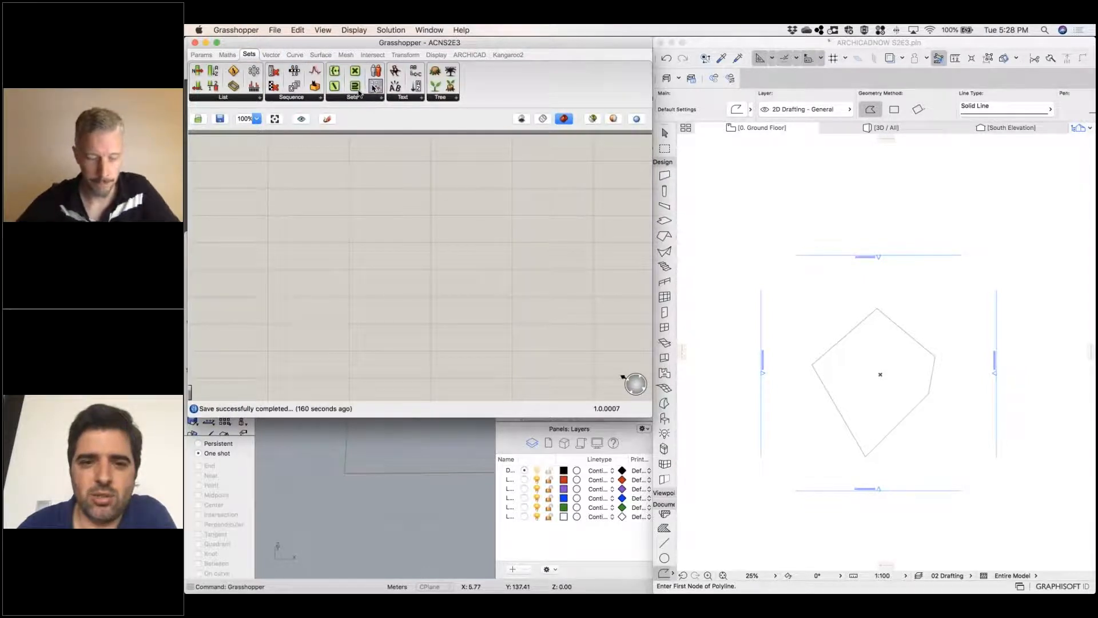
{"action": "left_click", "coordinate": [272, 55]}
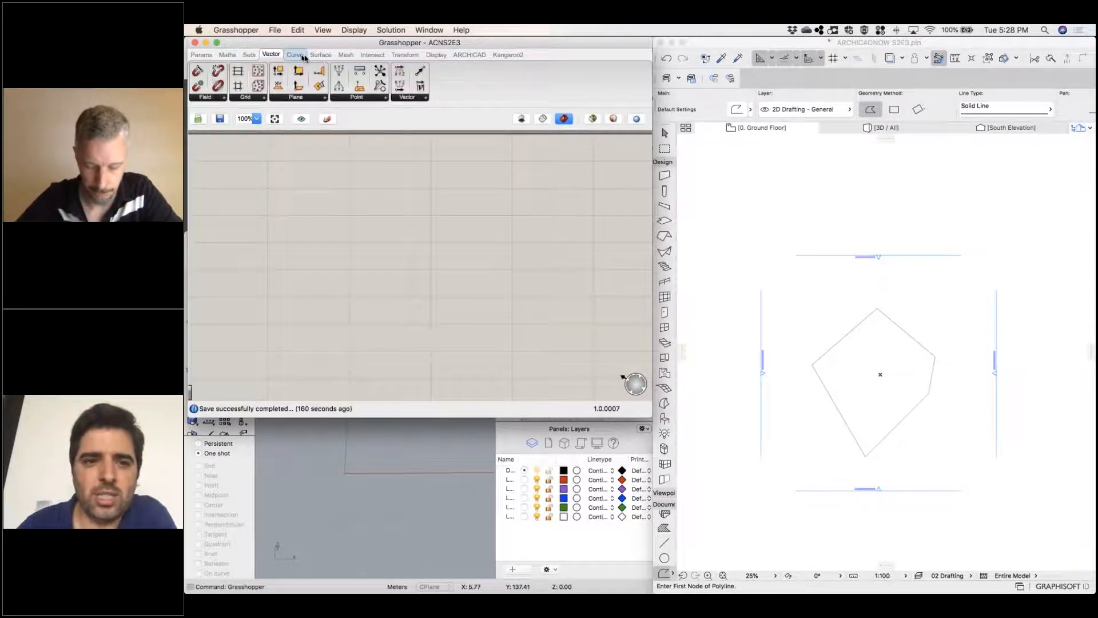
{"action": "left_click", "coordinate": [294, 54]}
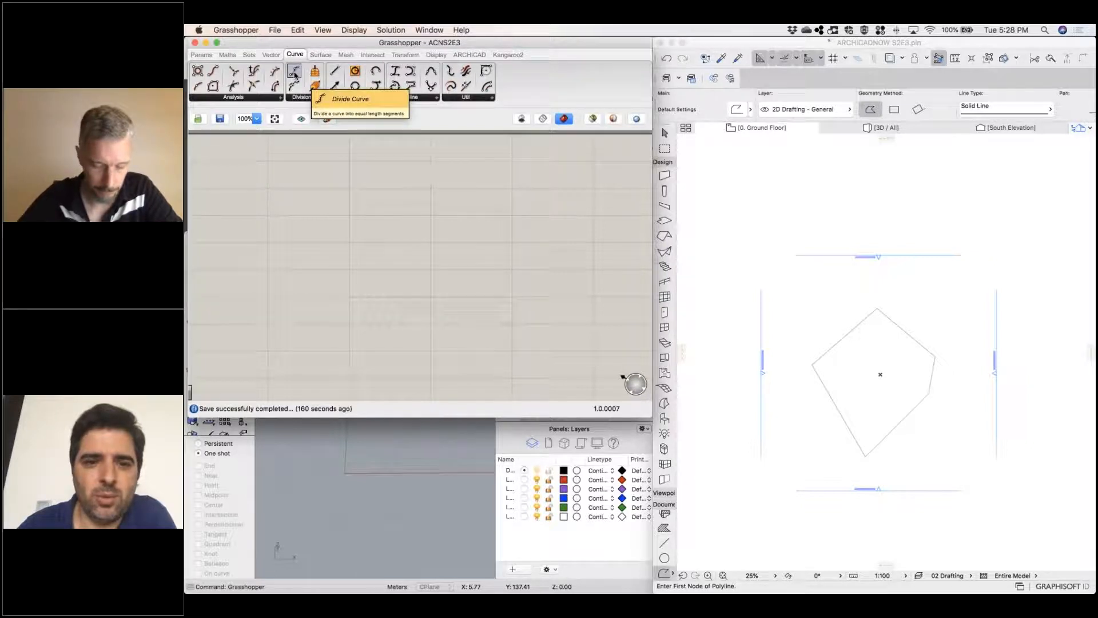
Try placing a Divide Curve component from the Curve category and again through a canvas search for "div", removing it each time
{"action": "left_click_drag", "start_coordinate": [345, 120], "coordinate": [378, 213]}
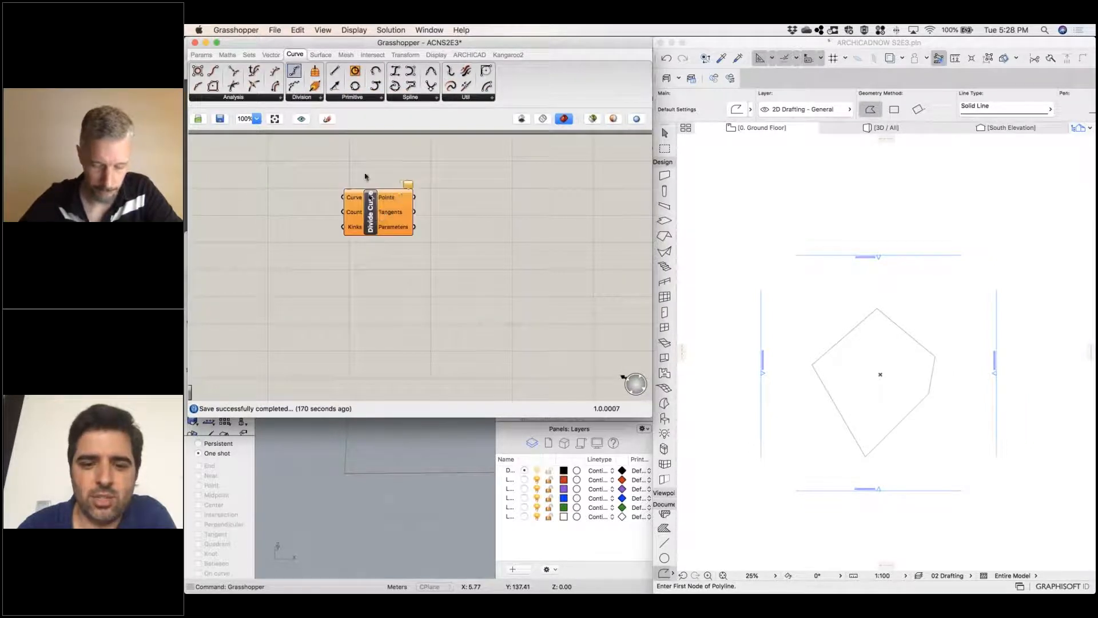
{"action": "key", "text": "super+z"}
{"action": "double_click", "coordinate": [383, 205]}
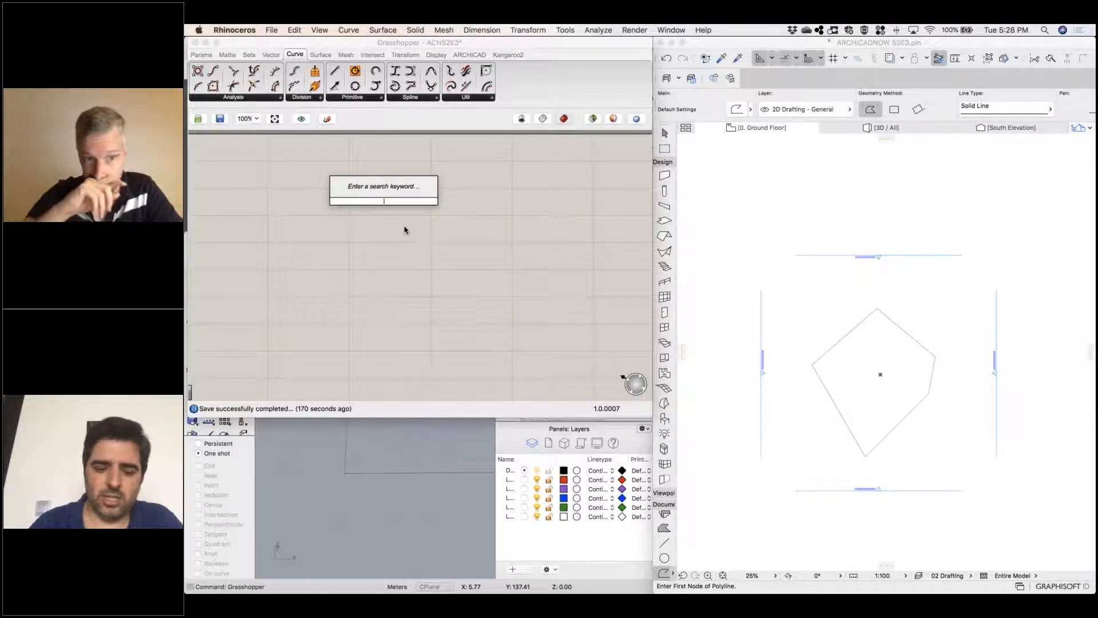
{"action": "type", "text": "divi"}
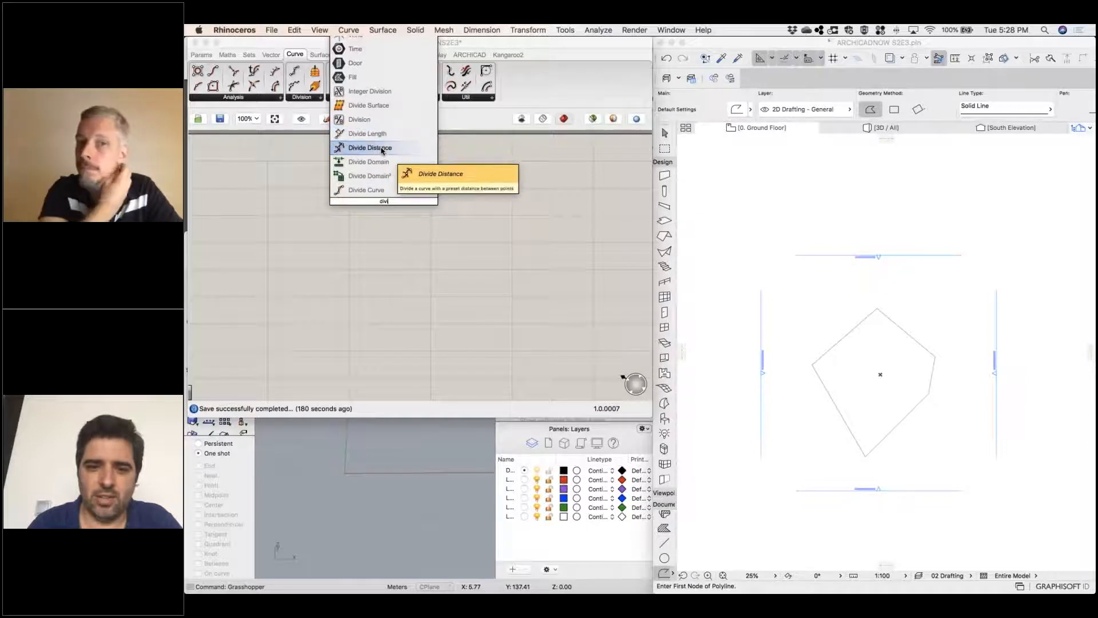
{"action": "left_click", "coordinate": [378, 190]}
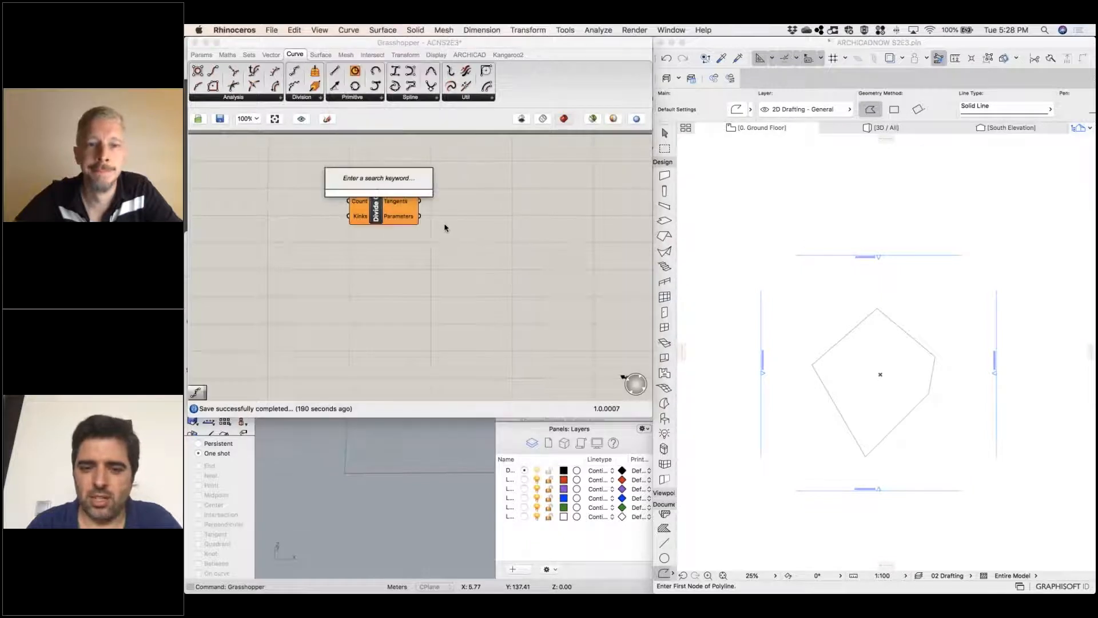
{"action": "left_click", "coordinate": [442, 224]}
{"action": "left_click", "coordinate": [391, 209]}
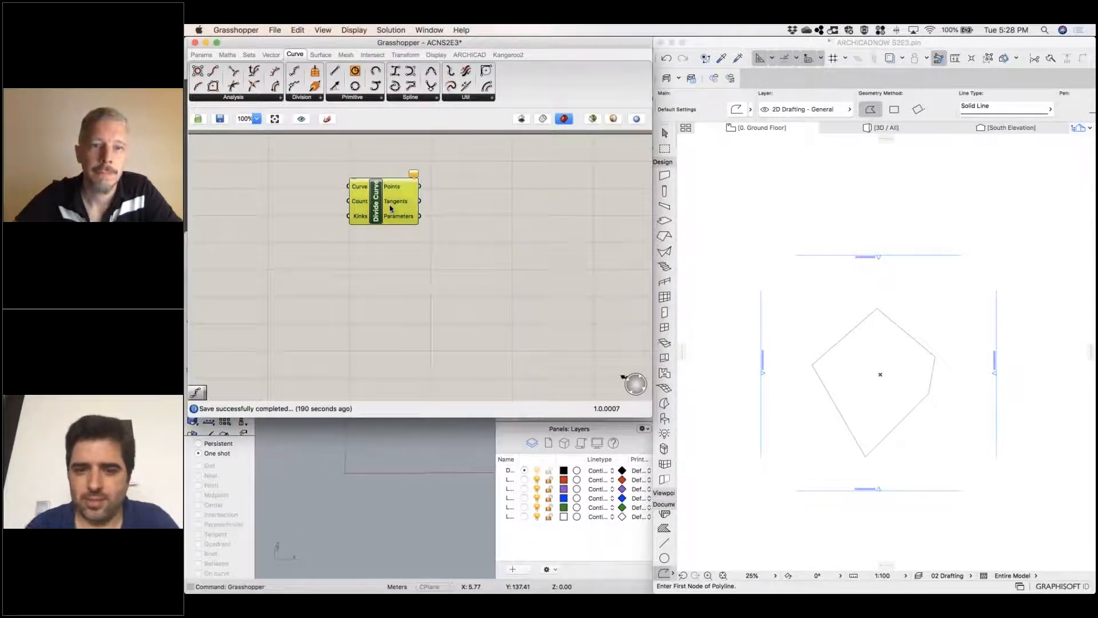
{"action": "key", "text": "Delete"}
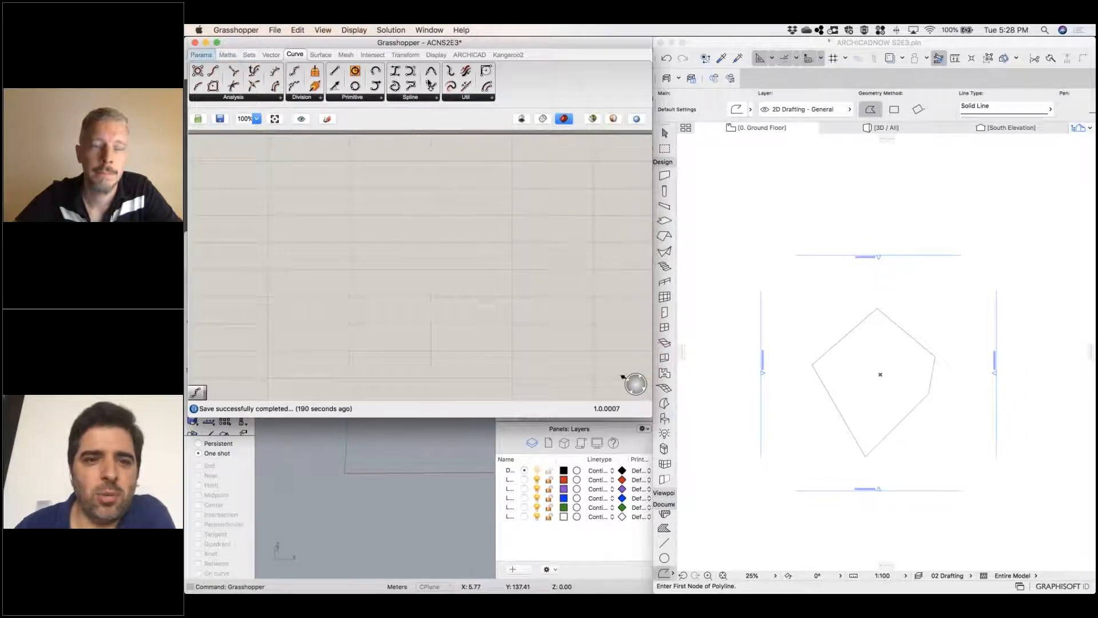
Add an ARCHICAD 2D Curve parameter to the canvas and place it near the canvas's left edge
{"action": "left_click", "coordinate": [475, 55]}
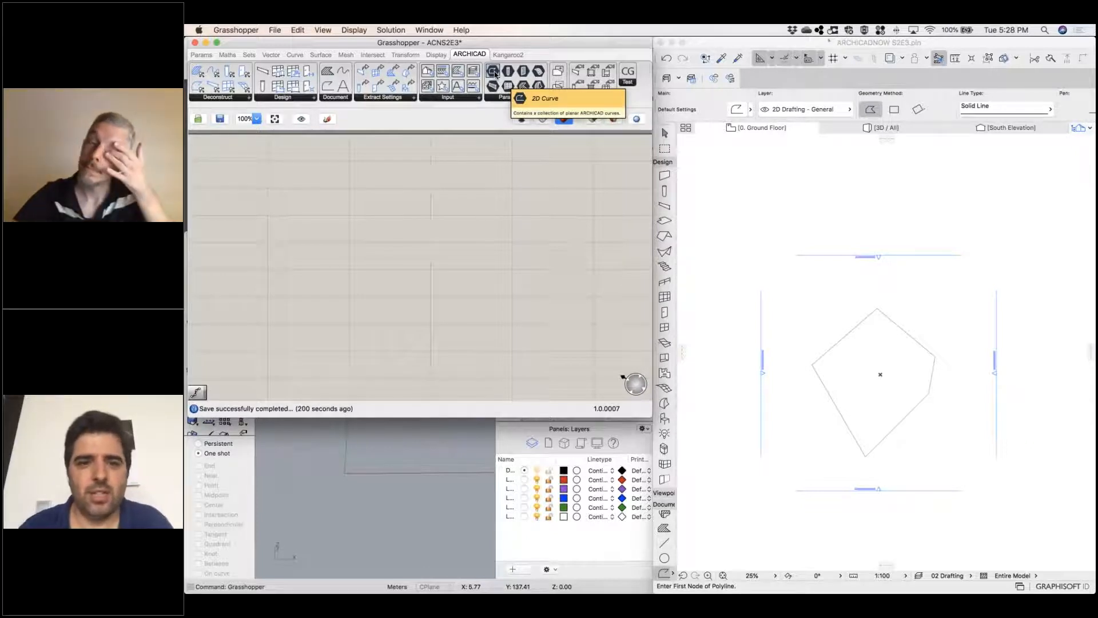
{"action": "left_click_drag", "start_coordinate": [495, 74], "coordinate": [366, 202]}
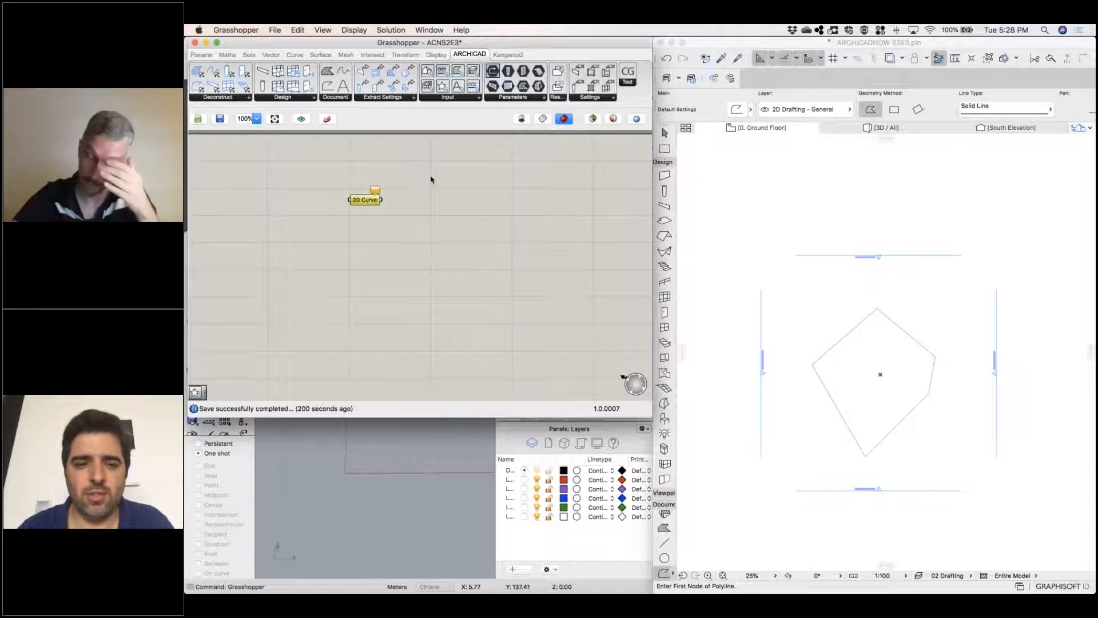
{"action": "left_click_drag", "start_coordinate": [294, 202], "coordinate": [251, 203]}
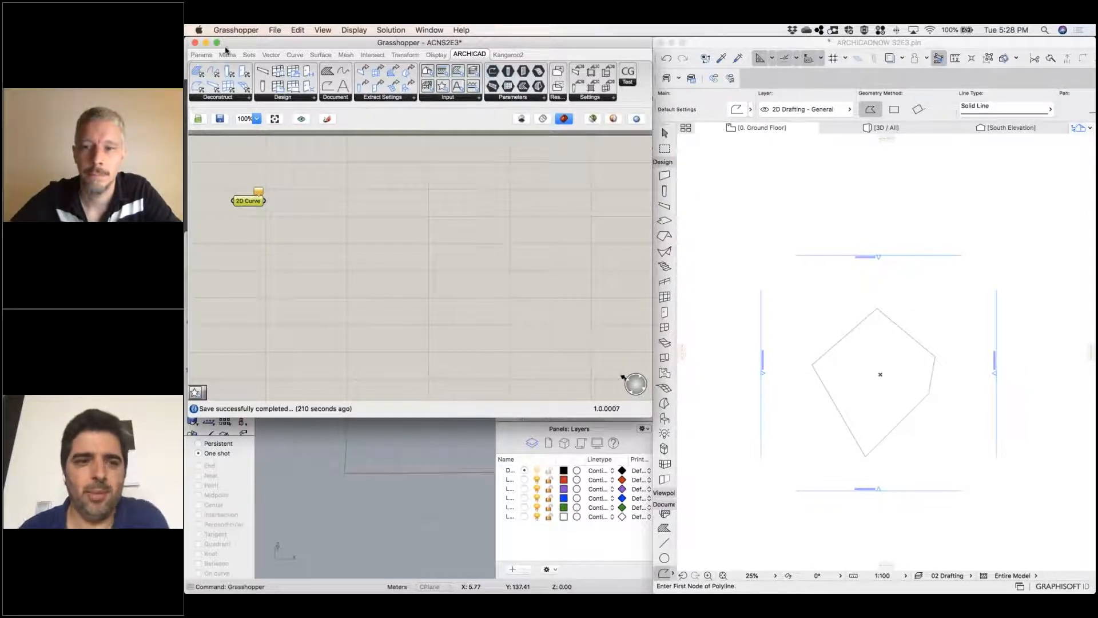
Add a Curve geometry parameter, wire the 2D Curve output into it, and align the two parameters horizontally
{"action": "left_click", "coordinate": [207, 56]}
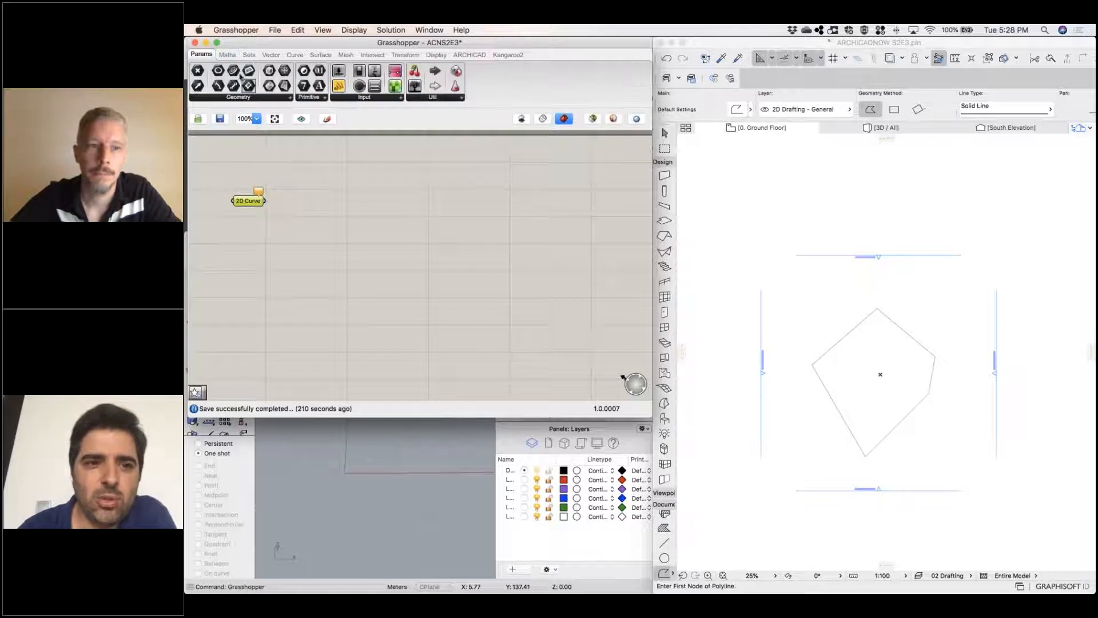
{"action": "left_click_drag", "start_coordinate": [298, 103], "coordinate": [317, 201]}
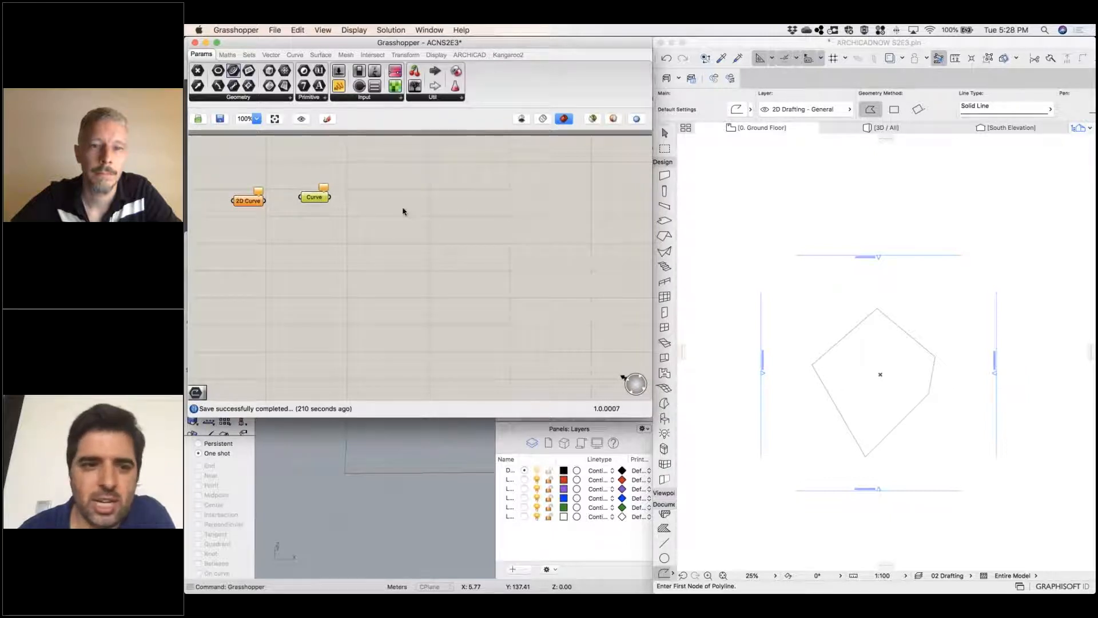
{"action": "left_click_drag", "start_coordinate": [264, 200], "coordinate": [300, 197]}
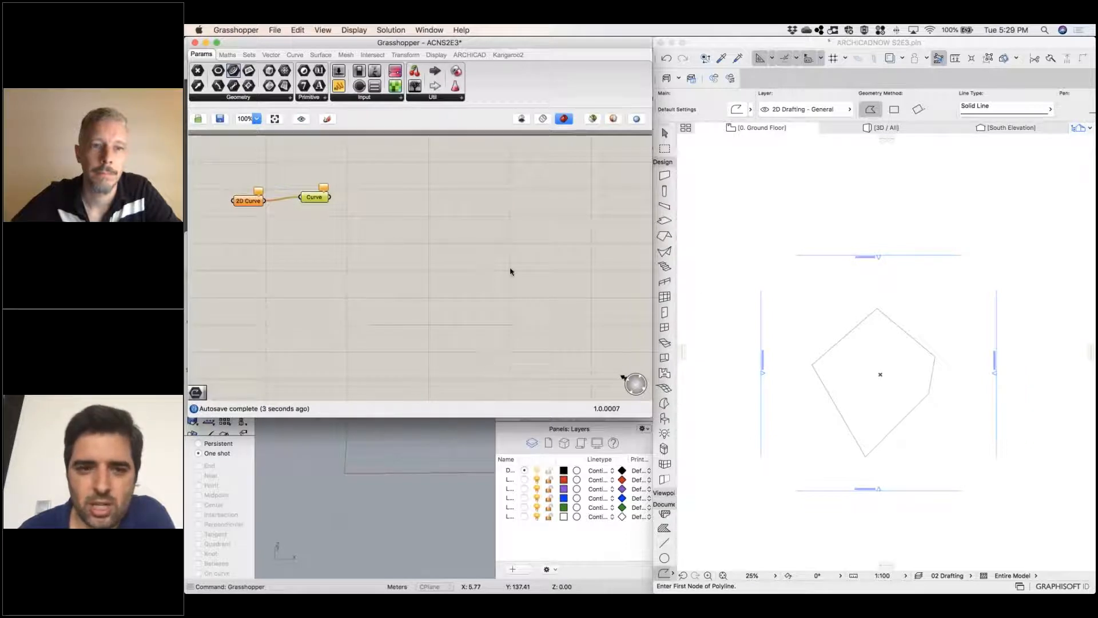
{"action": "left_click_drag", "start_coordinate": [251, 203], "coordinate": [260, 198]}
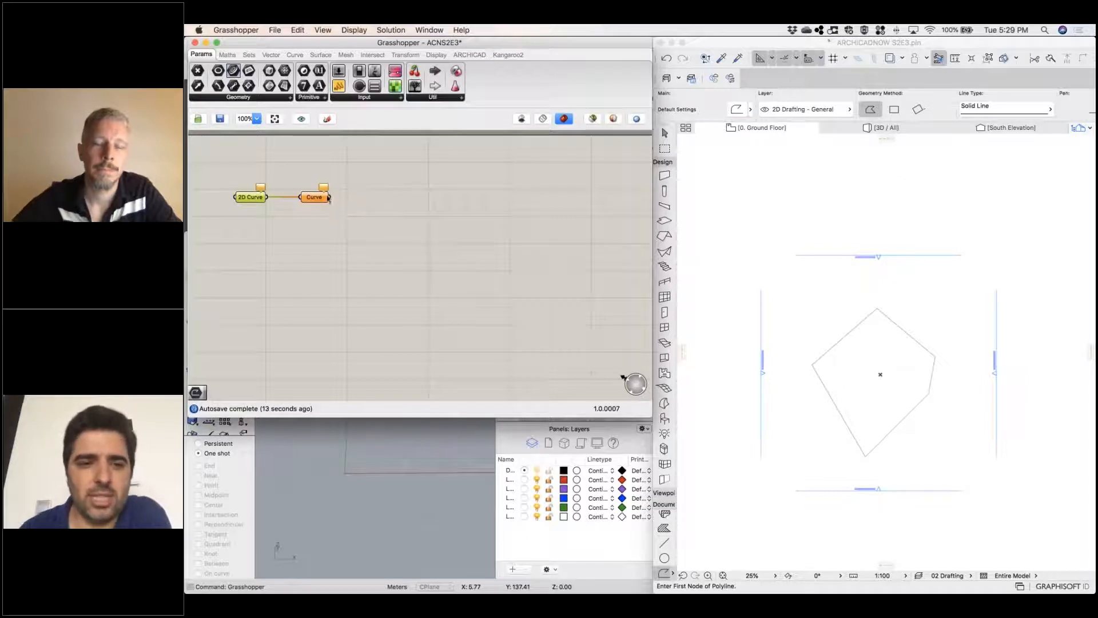
{"action": "left_click", "coordinate": [310, 199]}
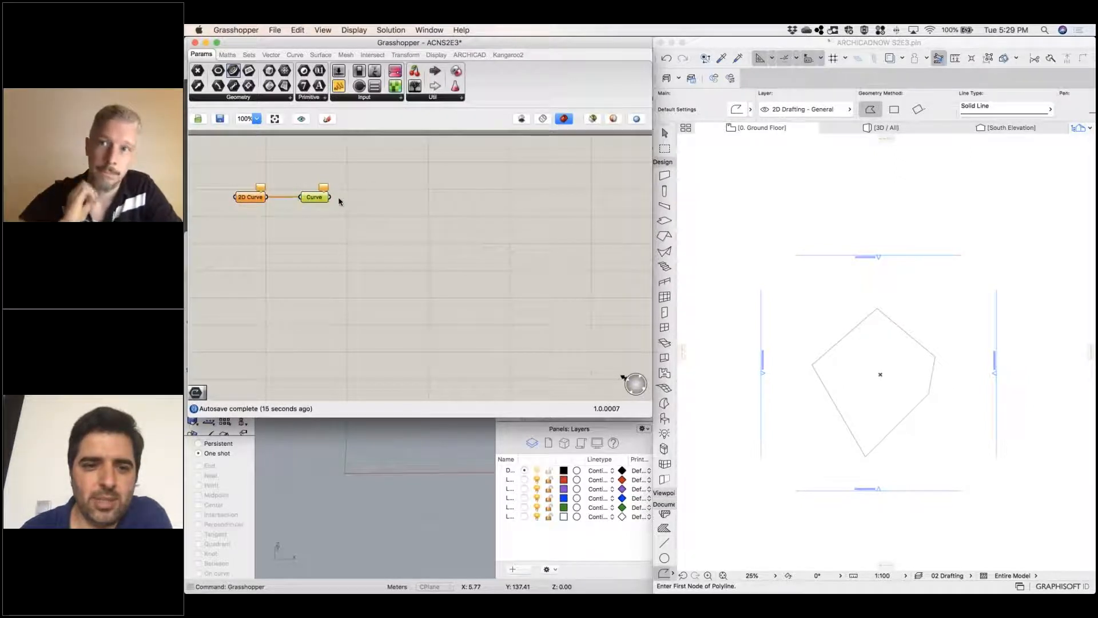
{"action": "left_click", "coordinate": [252, 198]}
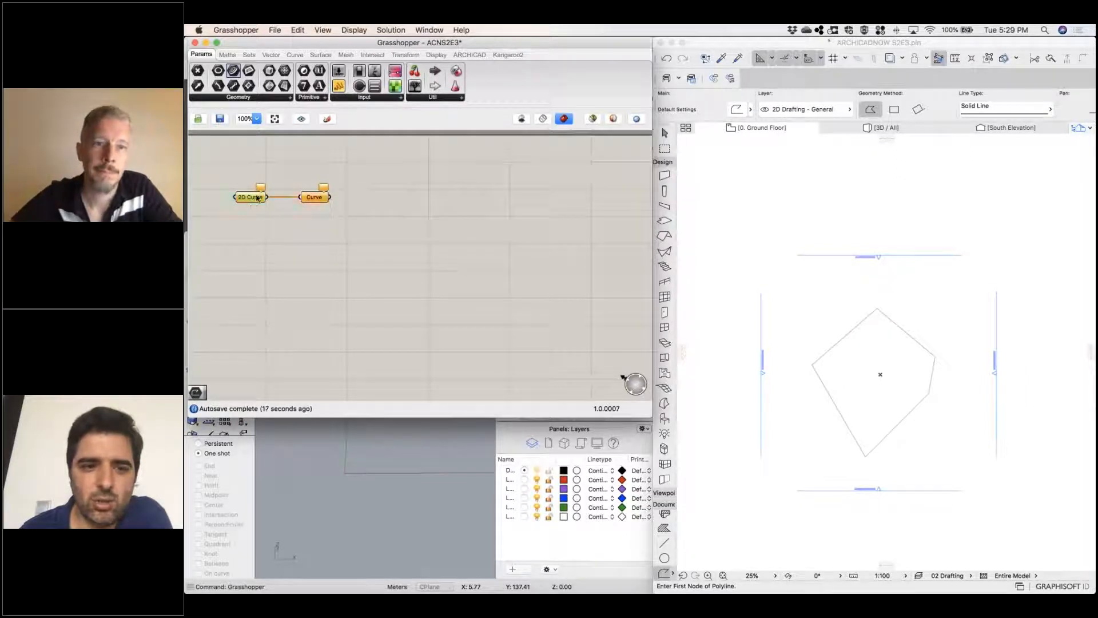
Set the 2D Curve parameter to reference the single five-sided polyline on the Archicad Ground Floor plan
{"action": "right_click", "coordinate": [253, 199]}
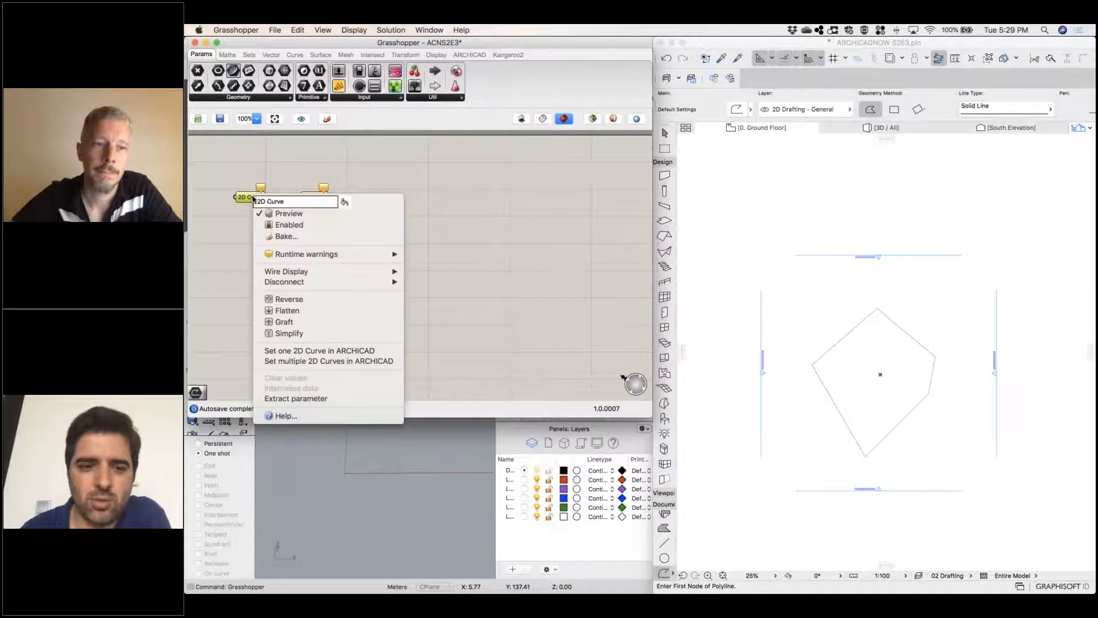
{"action": "left_click", "coordinate": [336, 351]}
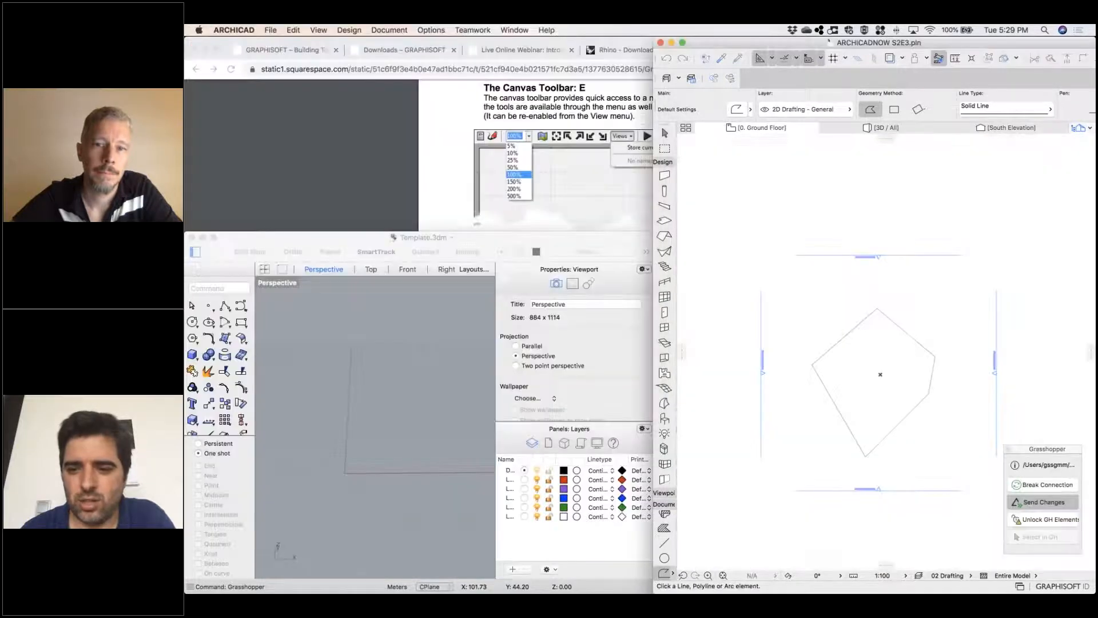
{"action": "left_click", "coordinate": [844, 336]}
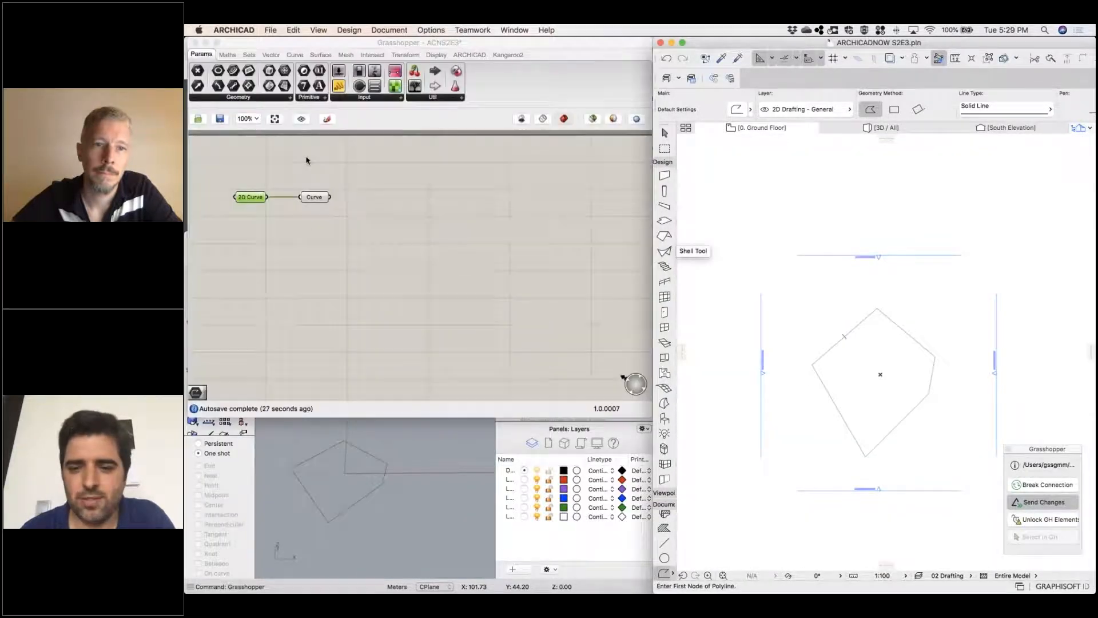
{"action": "left_click", "coordinate": [264, 221]}
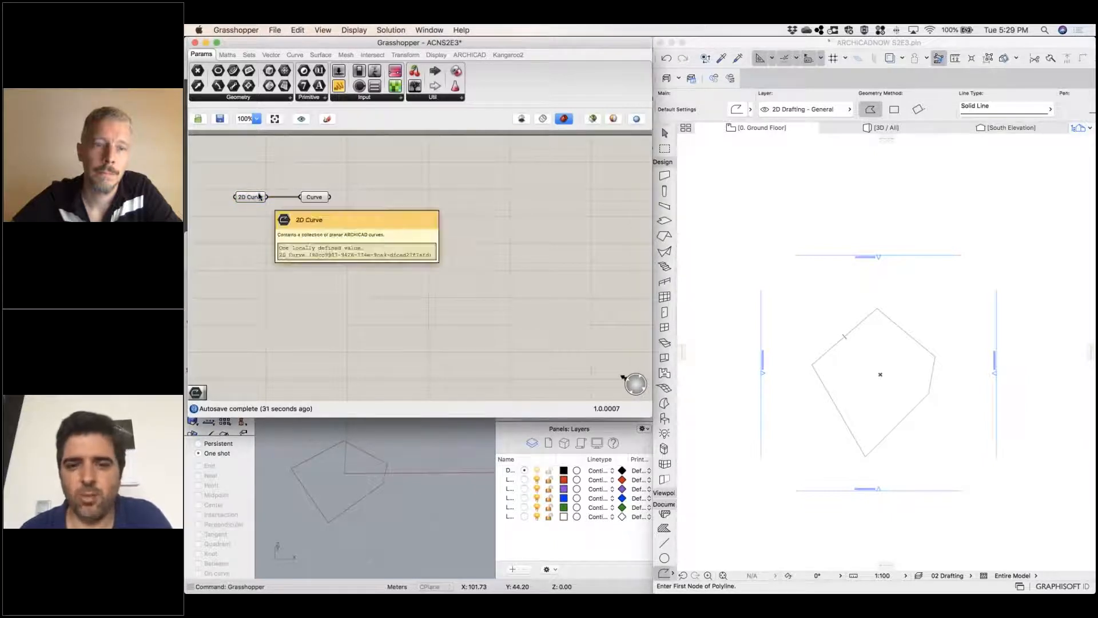
{"action": "mouse_move", "coordinate": [254, 199]}
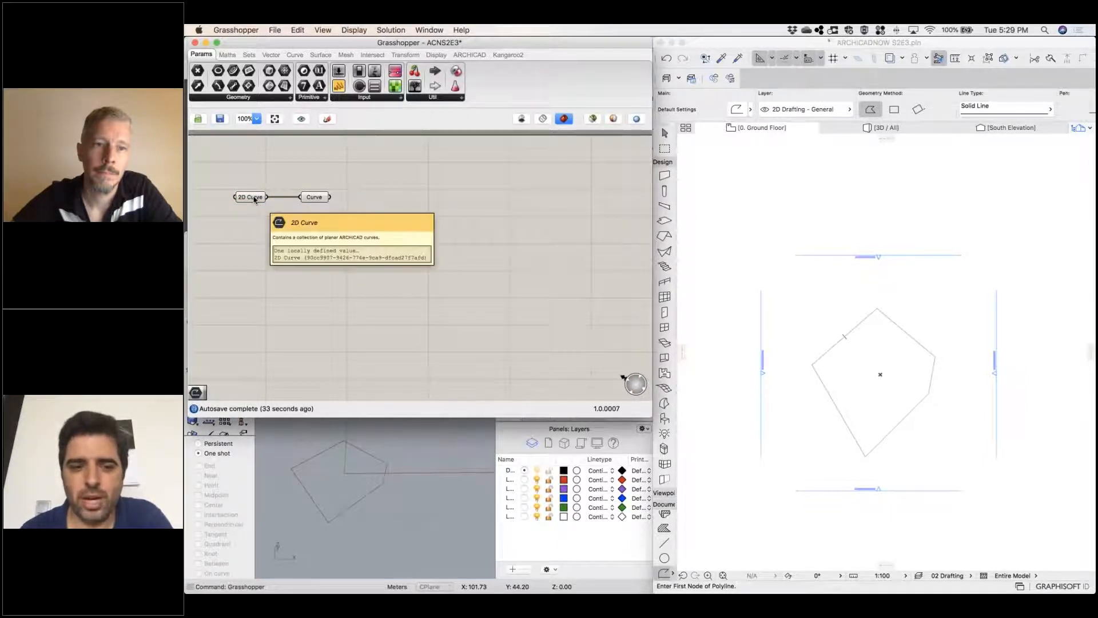
Shorten the Grasshopper window to uncover more of the Rhino viewport and examine the referenced polygon there
{"action": "left_click", "coordinate": [435, 517]}
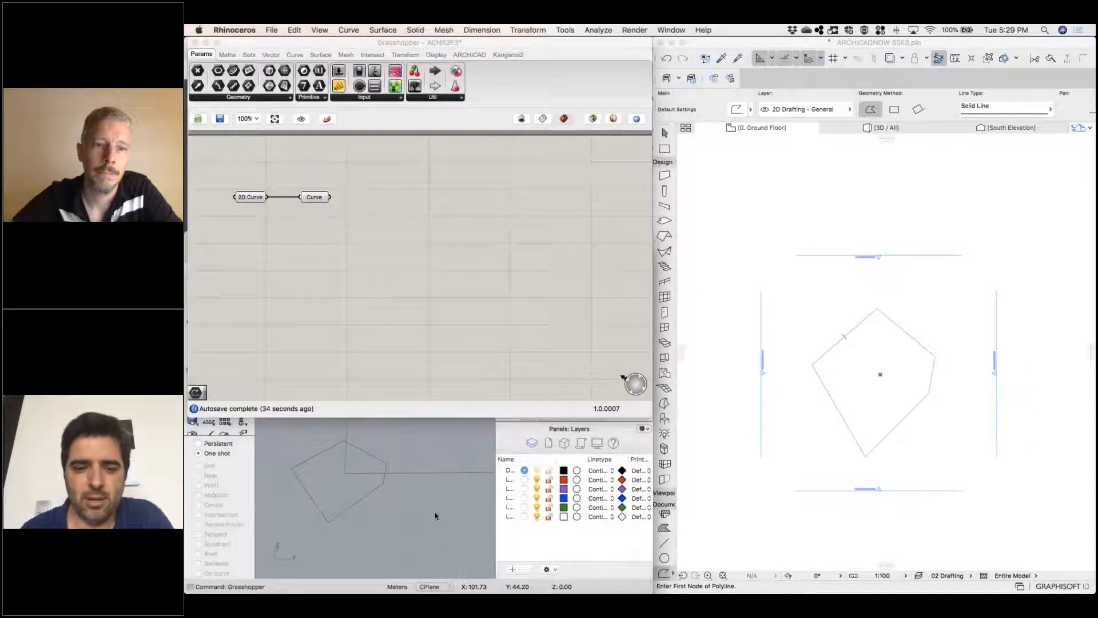
{"action": "left_click_drag", "start_coordinate": [456, 417], "coordinate": [456, 341]}
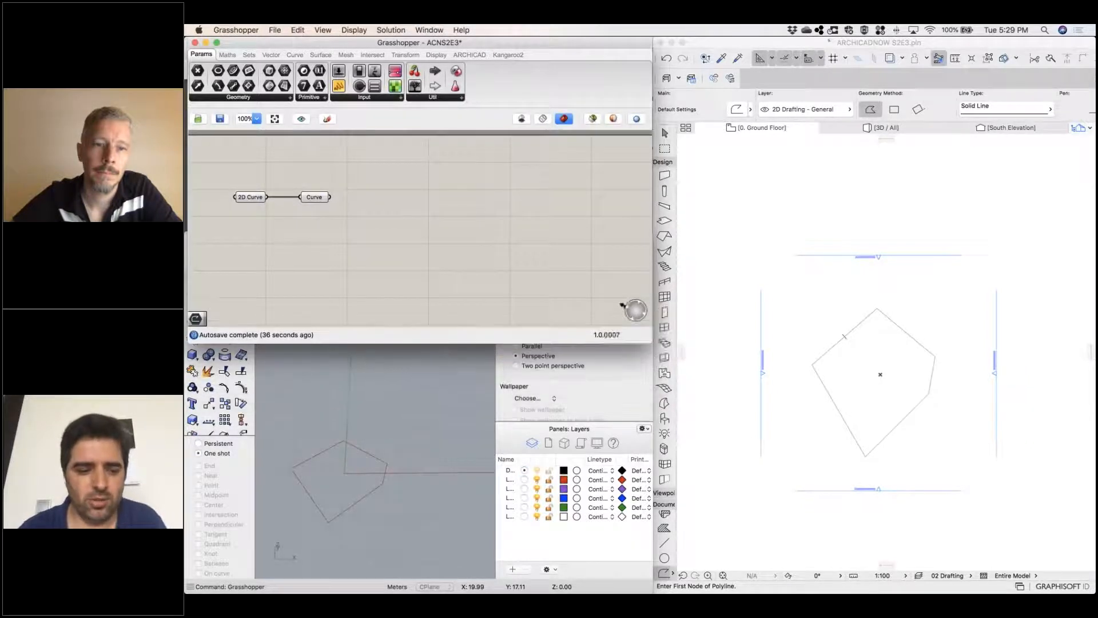
{"action": "scroll", "coordinate": [332, 499], "scroll_direction": "up", "scroll_amount": 4}
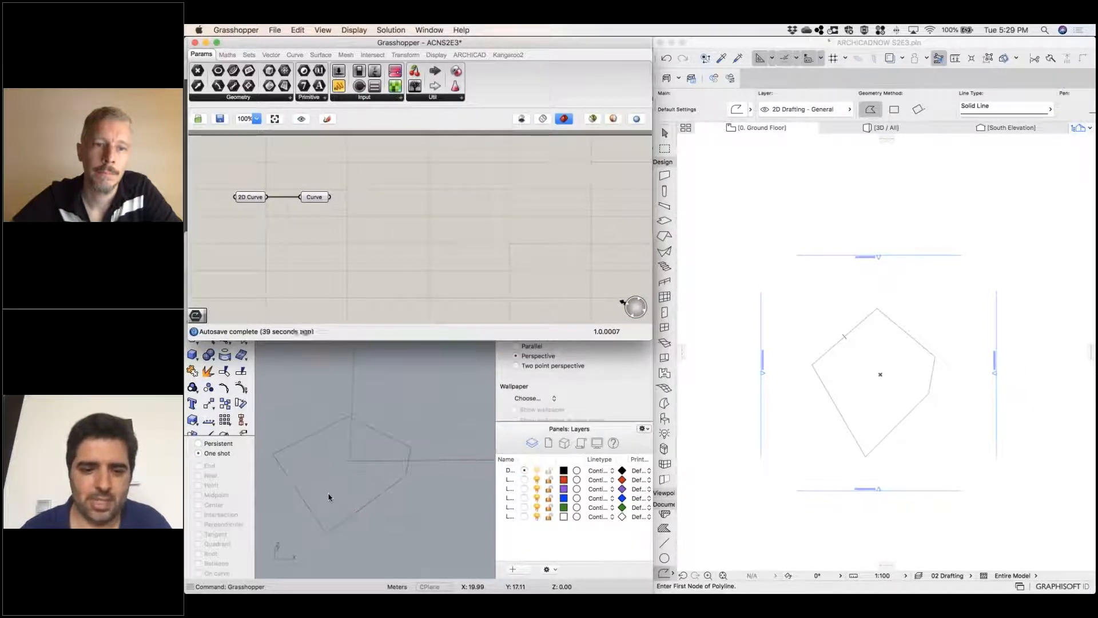
{"action": "right_click", "coordinate": [349, 465]}
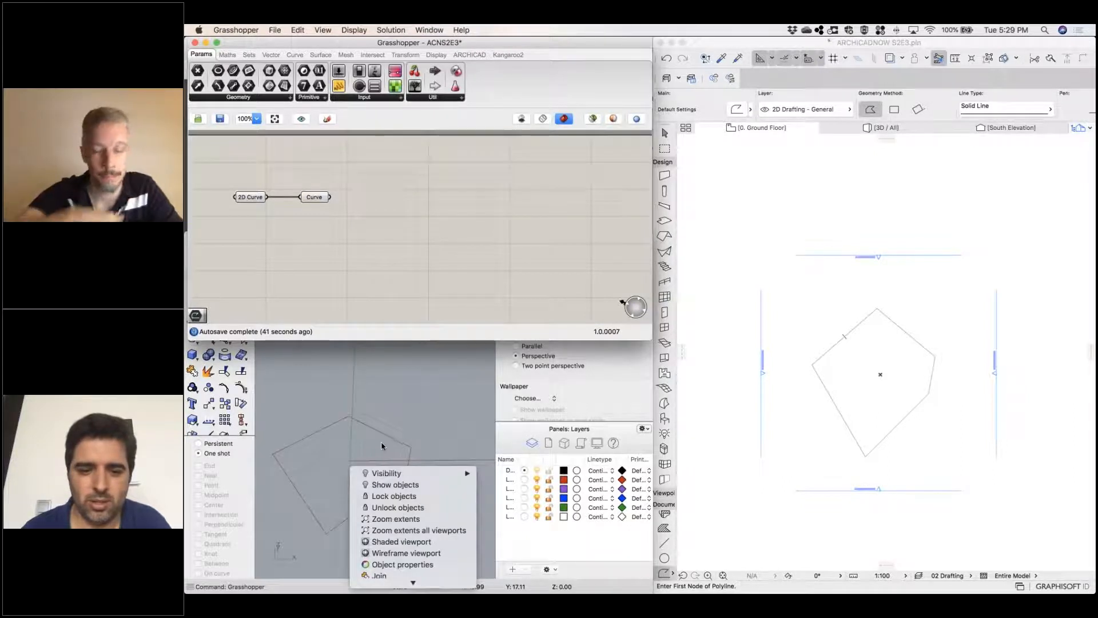
{"action": "left_click", "coordinate": [382, 447]}
{"action": "right_click_drag", "start_coordinate": [382, 447], "coordinate": [370, 471]}
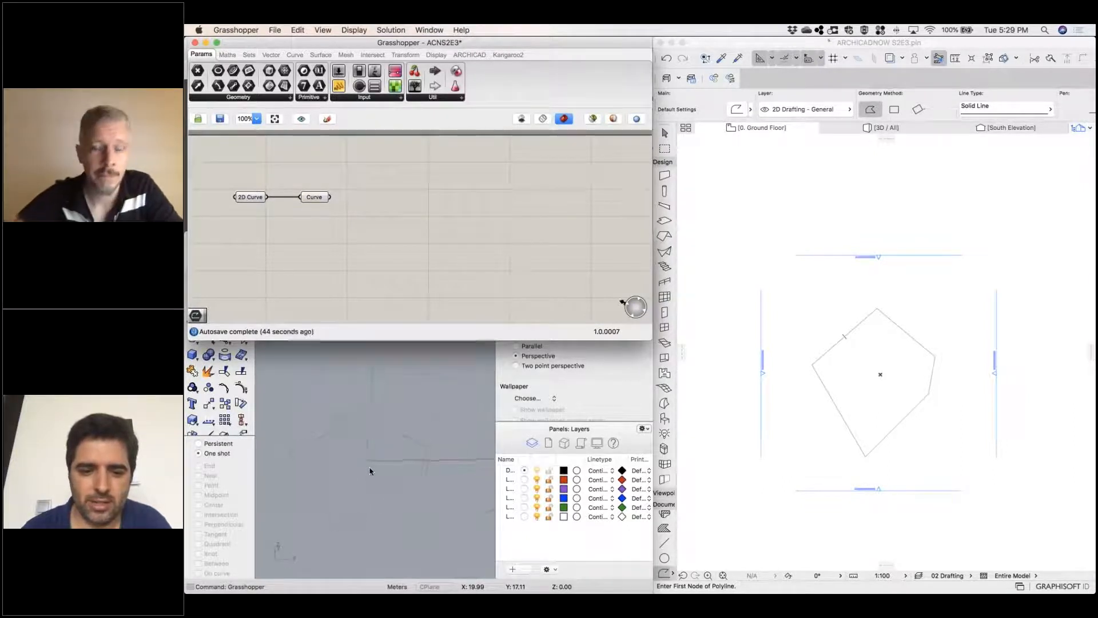
Move the Archicad polyline's top vertex down towards the project origin, and bring the linked curve into view in Rhino
{"action": "left_click", "coordinate": [884, 314]}
{"action": "left_click", "coordinate": [883, 315]}
{"action": "left_click", "coordinate": [877, 308]}
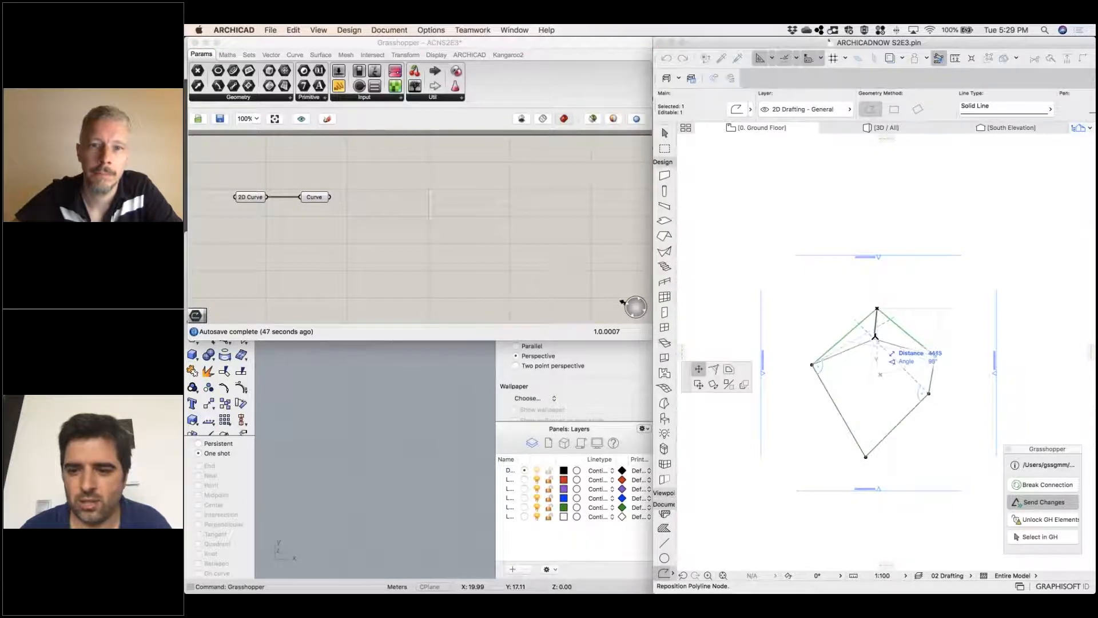
{"action": "left_click", "coordinate": [873, 338]}
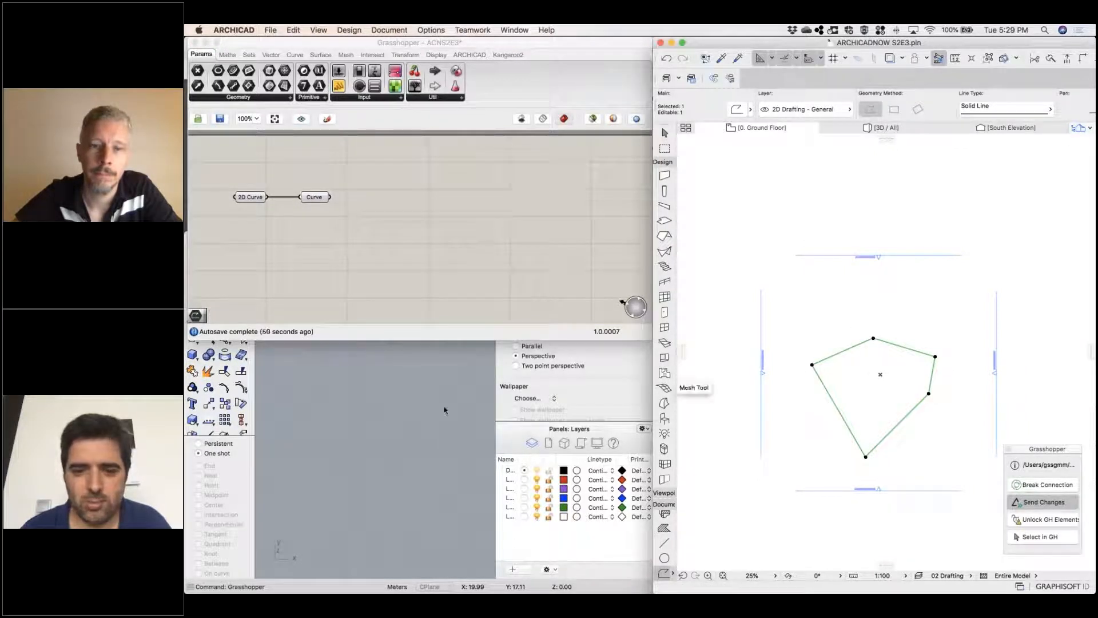
{"action": "key", "text": "Escape"}
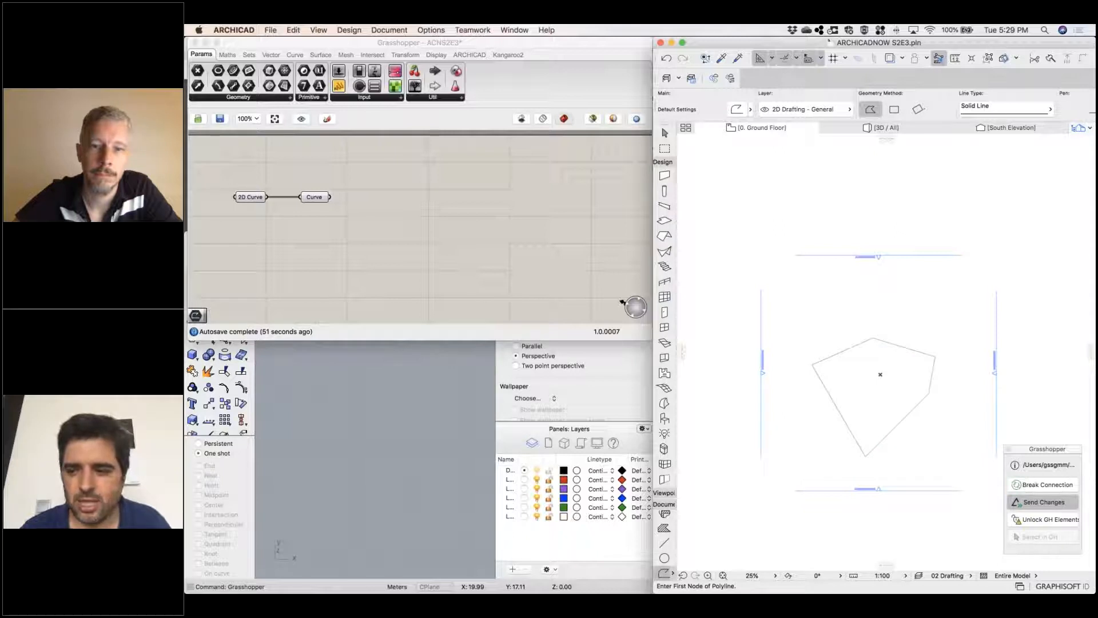
{"action": "left_click", "coordinate": [387, 385]}
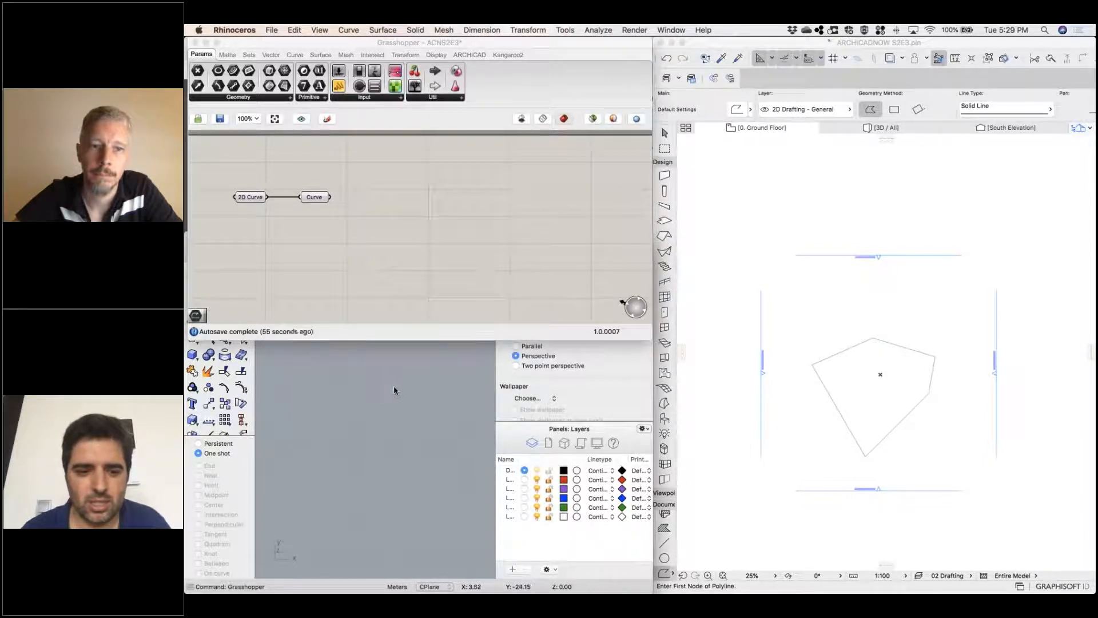
{"action": "scroll", "coordinate": [394, 389], "scroll_direction": "up", "scroll_amount": 8}
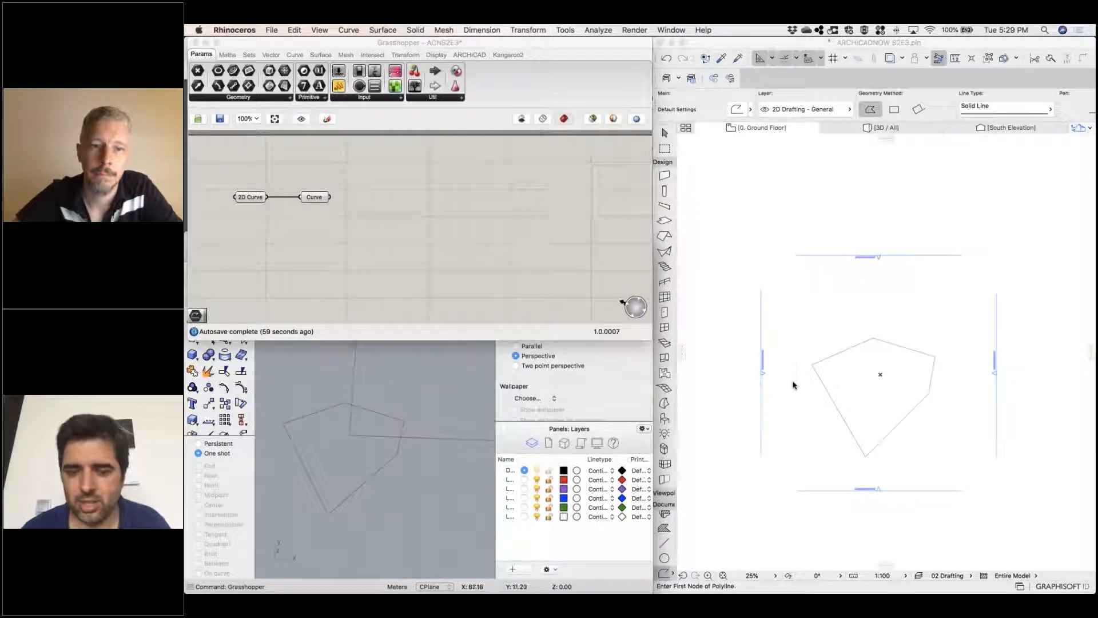
In Archicad, move the polyline's top vertex to directly above its left vertex, and the left vertex straight down to form a vertical side
{"action": "left_click", "coordinate": [906, 421]}
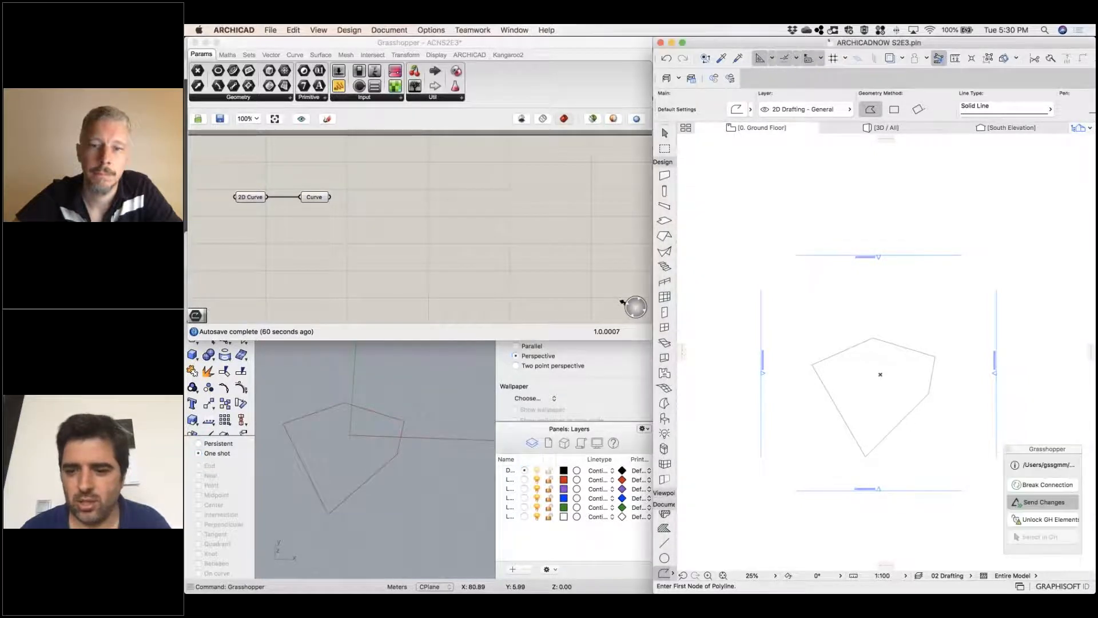
{"action": "left_click", "coordinate": [873, 338], "text": "shift"}
{"action": "left_click", "coordinate": [873, 338]}
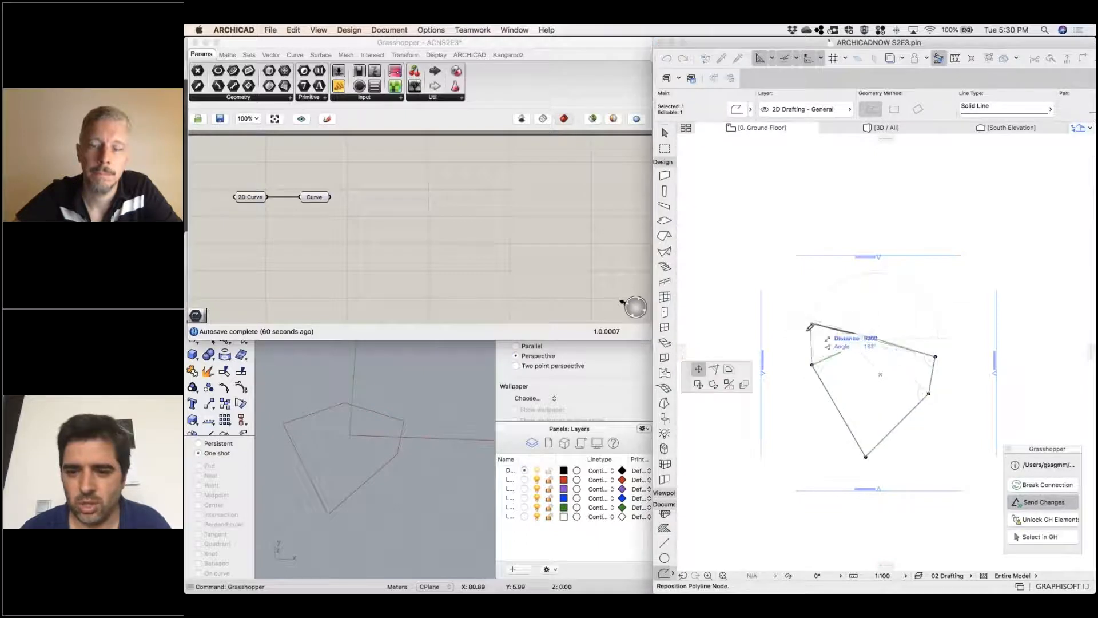
{"action": "left_click", "coordinate": [813, 334]}
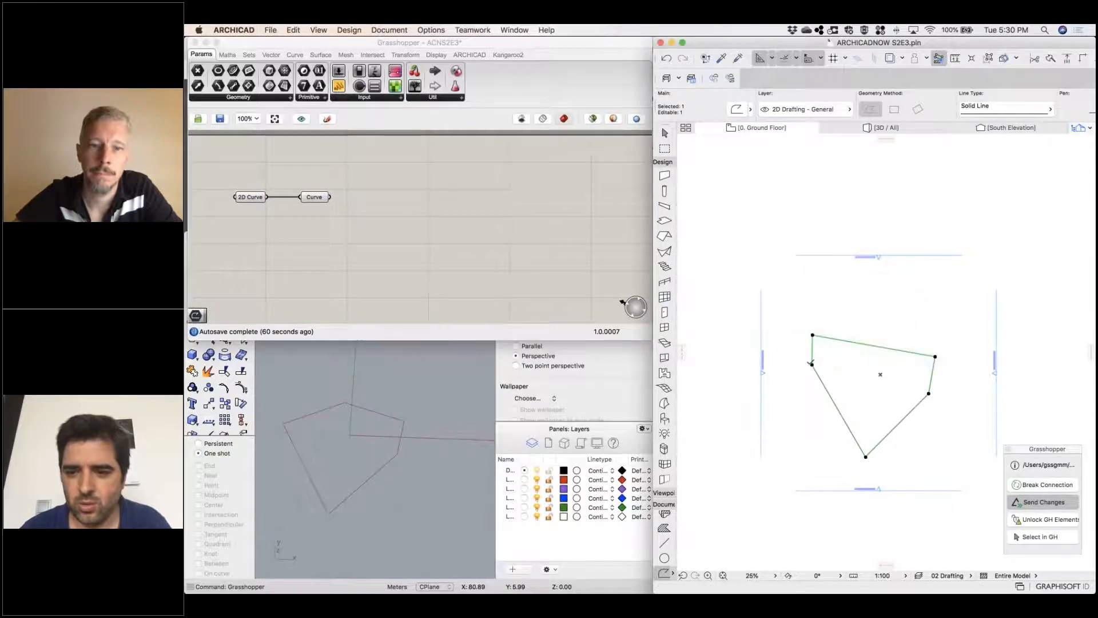
{"action": "left_click", "coordinate": [812, 364]}
{"action": "left_click", "coordinate": [812, 437]}
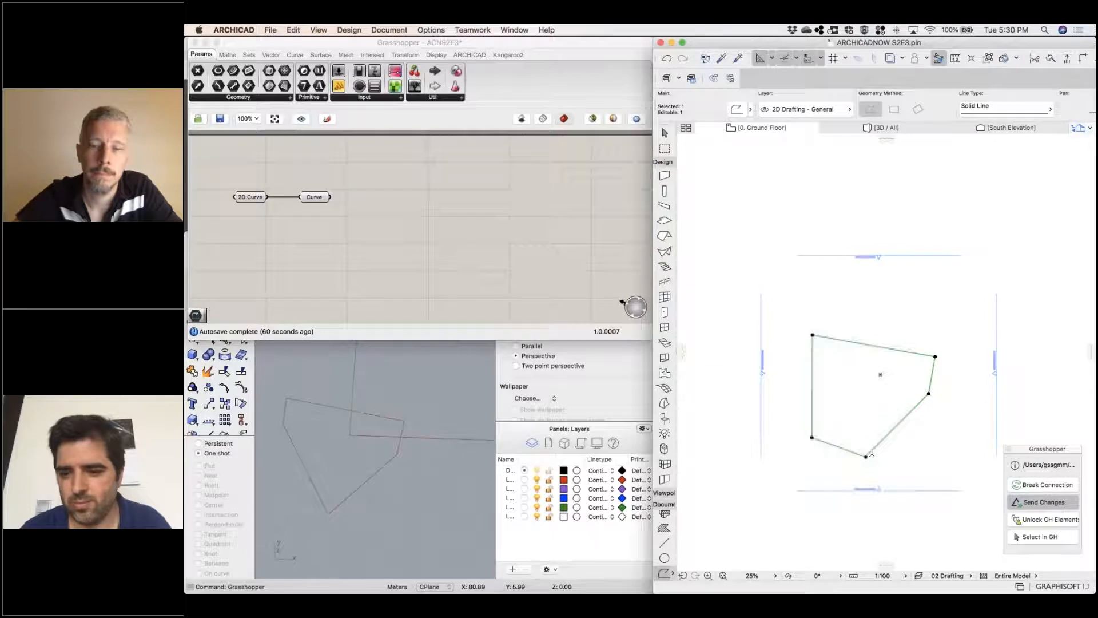
Move the polyline's bottom vertex right, level with the lower-left corner, and raise the upper-right vertex level with the upper-left corner
{"action": "left_click", "coordinate": [865, 456]}
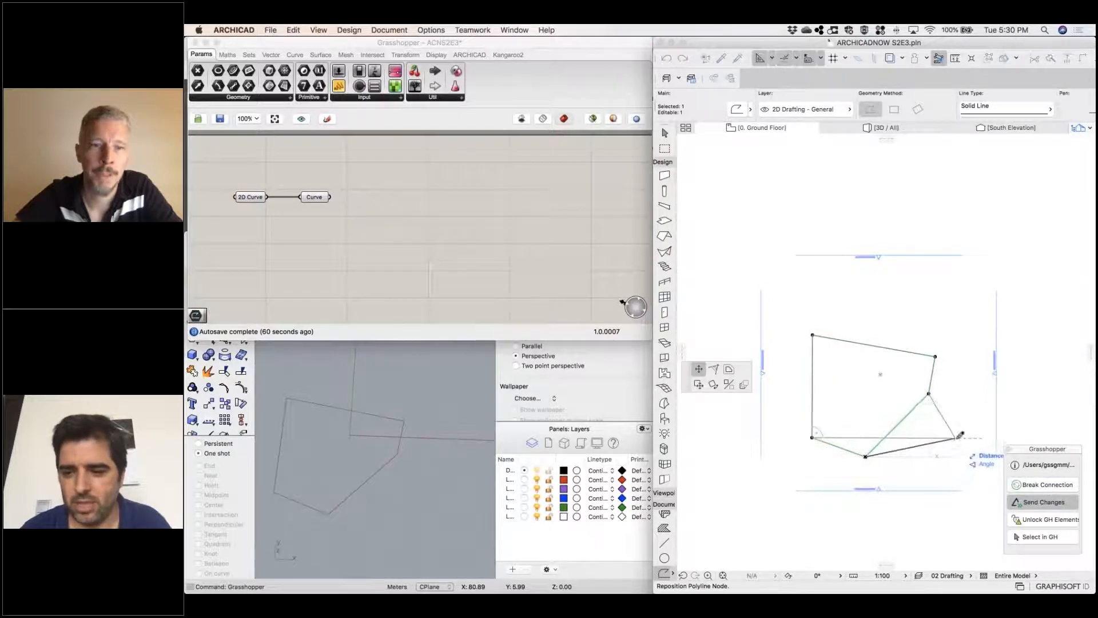
{"action": "left_click", "coordinate": [956, 438]}
{"action": "left_click", "coordinate": [935, 356]}
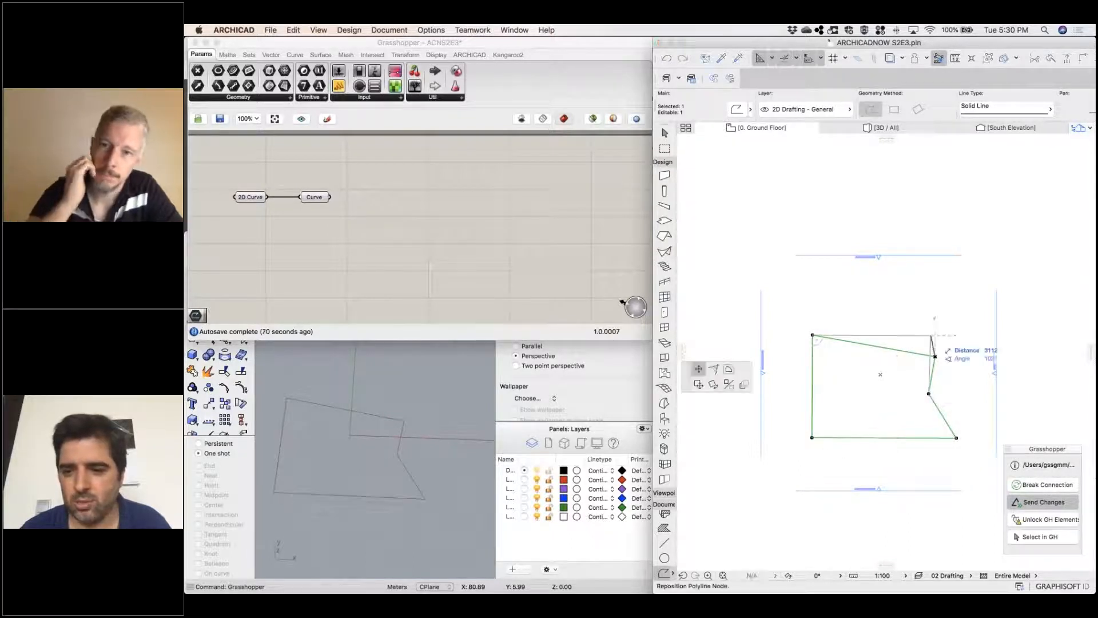
{"action": "left_click", "coordinate": [935, 335]}
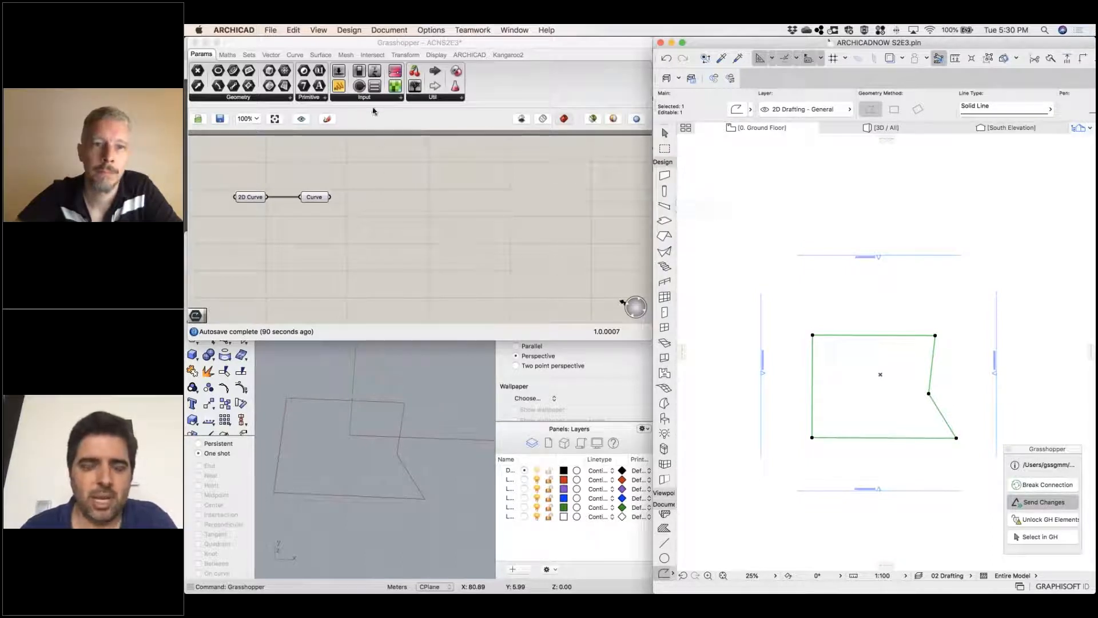
In Grasshopper, add an Archicad Slab design component and wire the Curve parameter into its Polygon input
{"action": "left_click", "coordinate": [467, 54]}
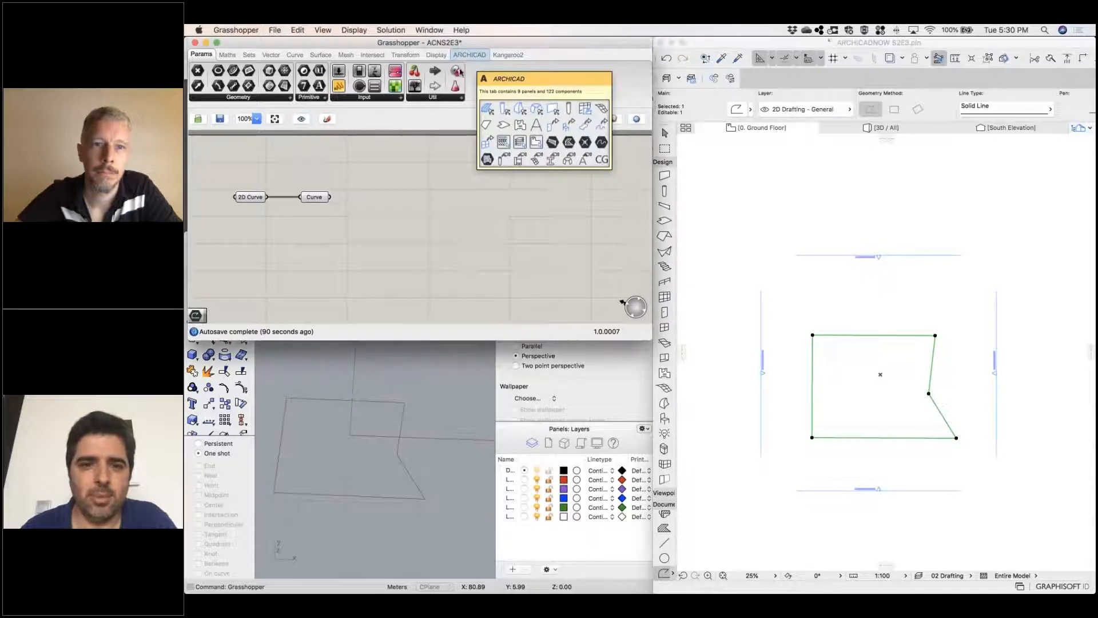
{"action": "left_click", "coordinate": [468, 54]}
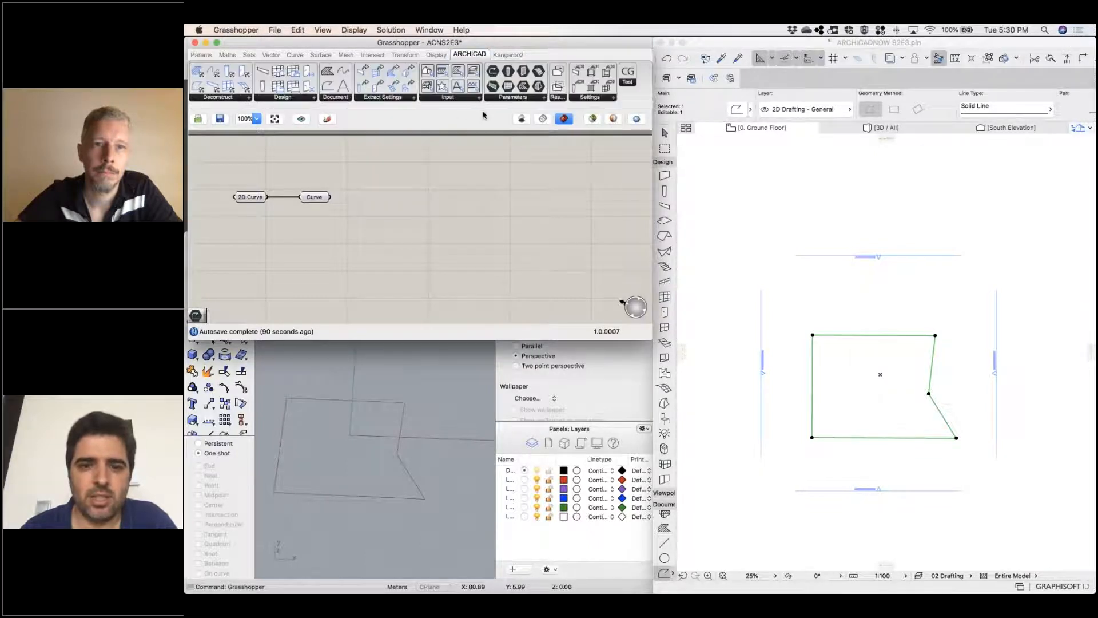
{"action": "left_click", "coordinate": [289, 97]}
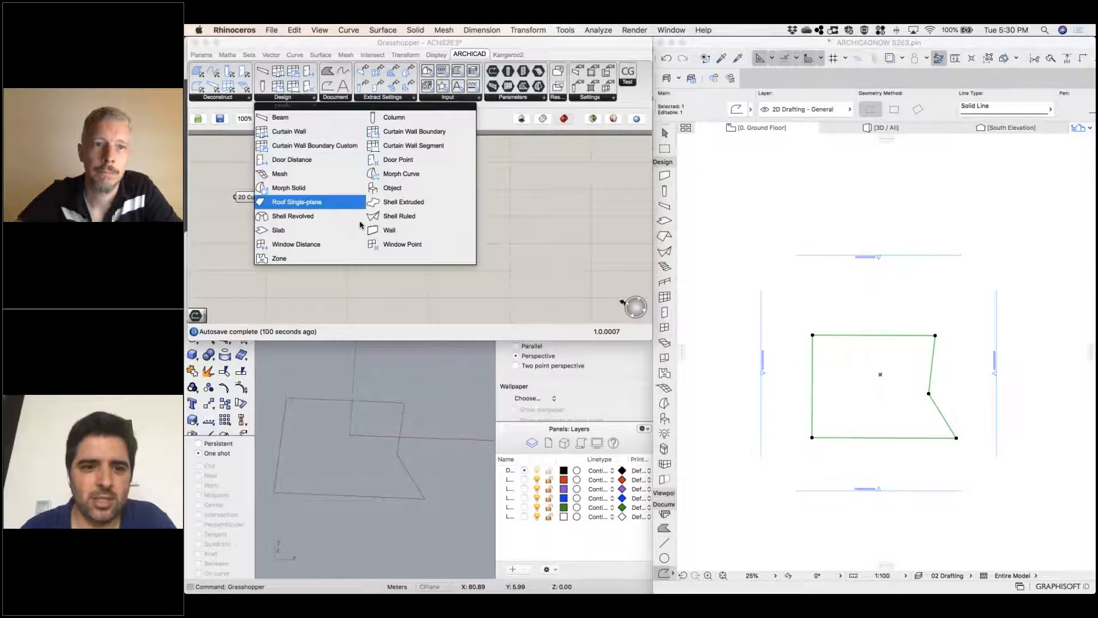
{"action": "left_click", "coordinate": [280, 231]}
{"action": "left_click", "coordinate": [528, 205]}
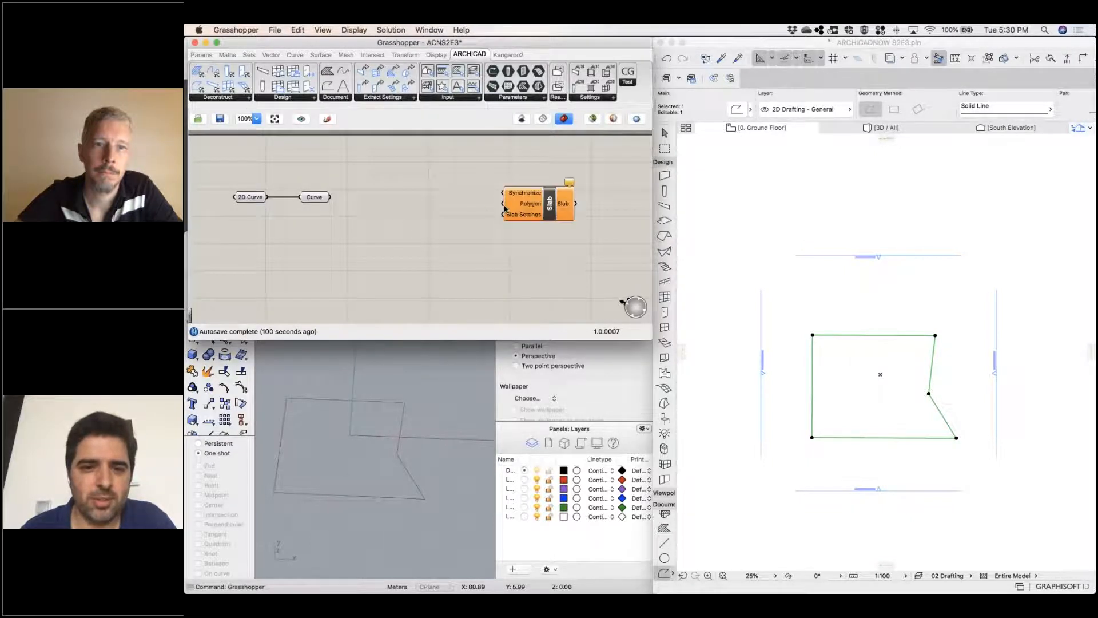
{"action": "left_click_drag", "start_coordinate": [511, 206], "coordinate": [446, 201]}
{"action": "left_click_drag", "start_coordinate": [330, 198], "coordinate": [455, 202]}
Examine the generated slab in the Rhino viewport, the Archicad Ground Floor plan and the Archicad 3D window
{"action": "right_click", "coordinate": [394, 474]}
{"action": "left_click", "coordinate": [428, 465]}
{"action": "mouse_move", "coordinate": [398, 436]}
{"action": "right_mouse_down"}
{"action": "mouse_move", "coordinate": [396, 458]}
{"action": "mouse_move", "coordinate": [397, 422]}
{"action": "right_mouse_up"}
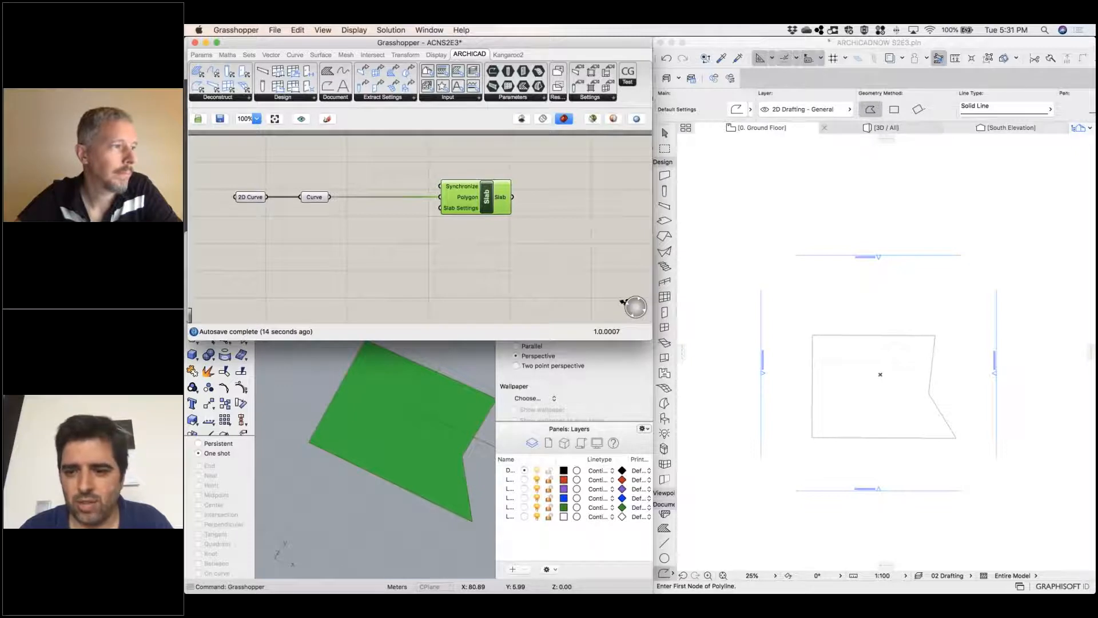
{"action": "left_click", "coordinate": [880, 128]}
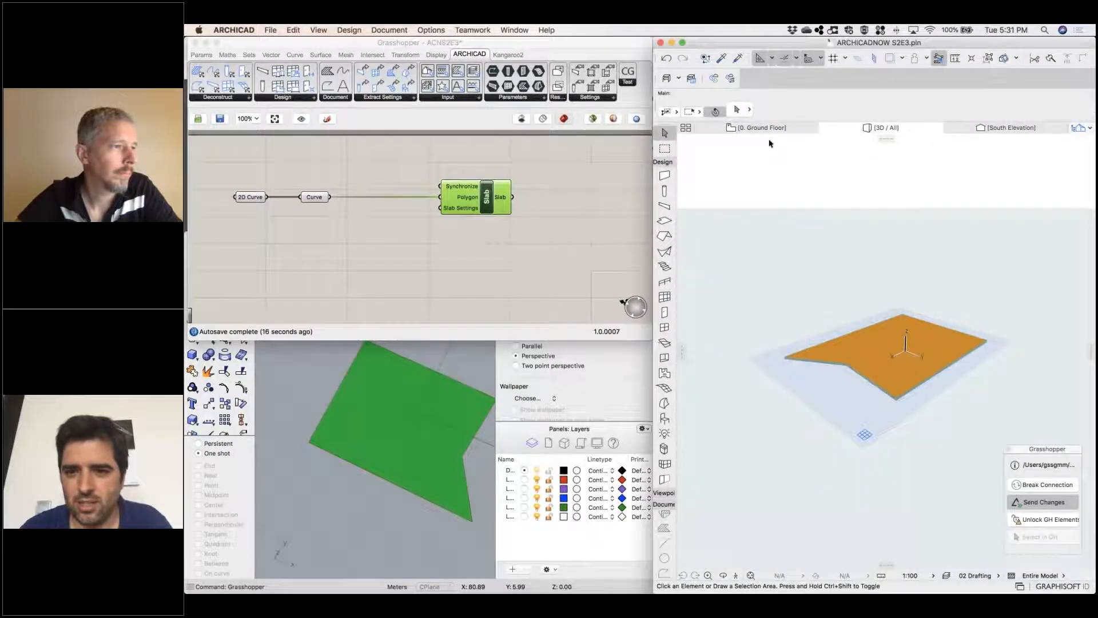
{"action": "left_click", "coordinate": [774, 128]}
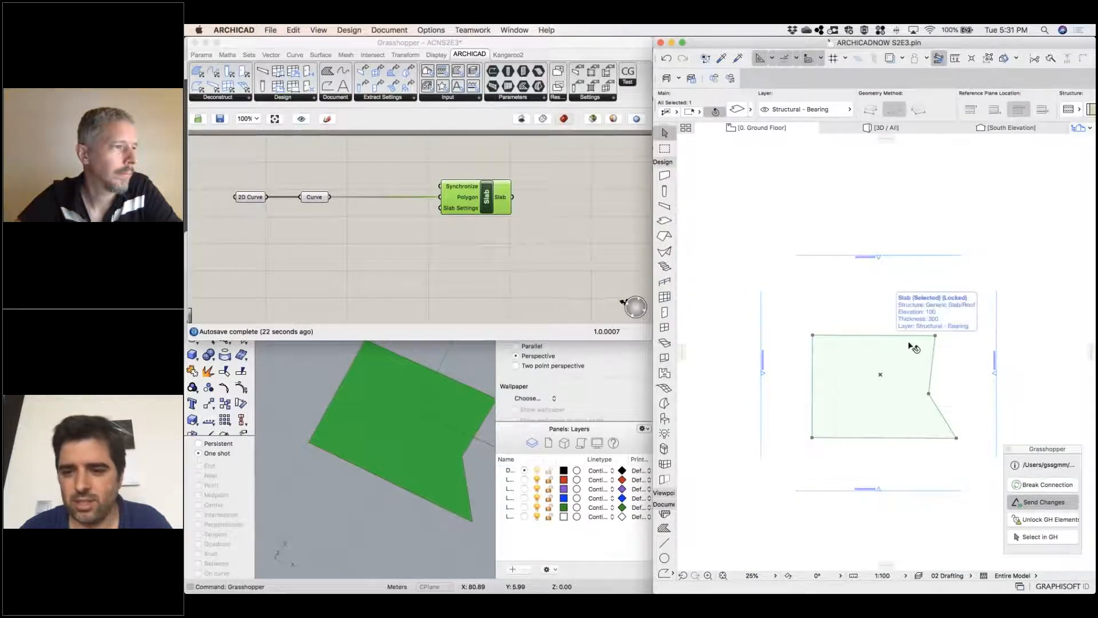
{"action": "left_click", "coordinate": [850, 170]}
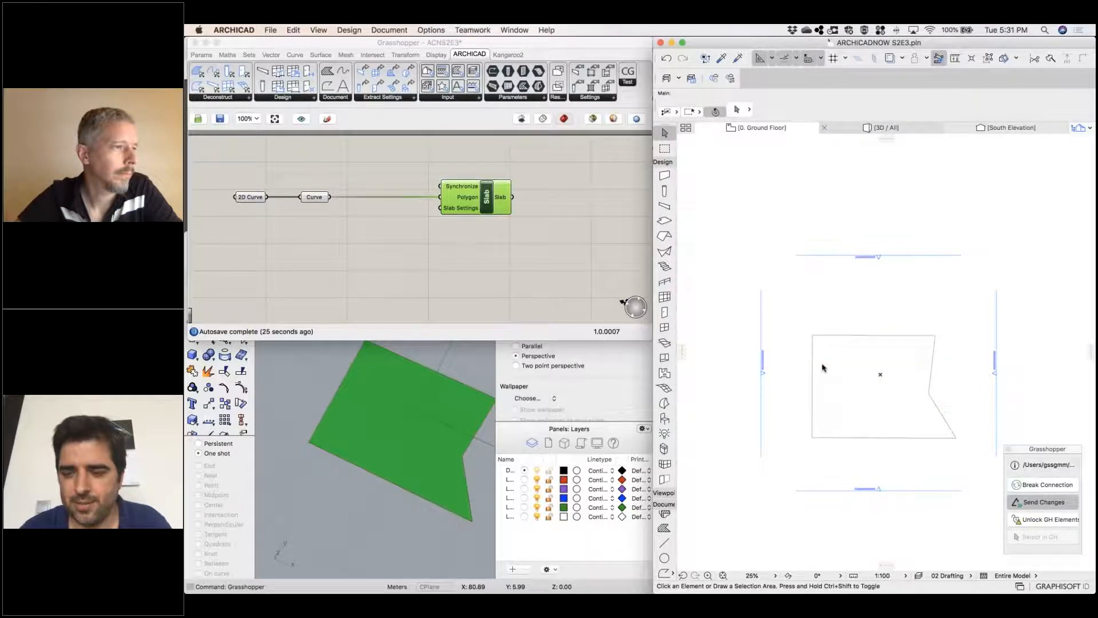
{"action": "left_click", "coordinate": [877, 128]}
{"action": "middle_click_drag", "start_coordinate": [850, 405], "coordinate": [812, 400], "text": "shift"}
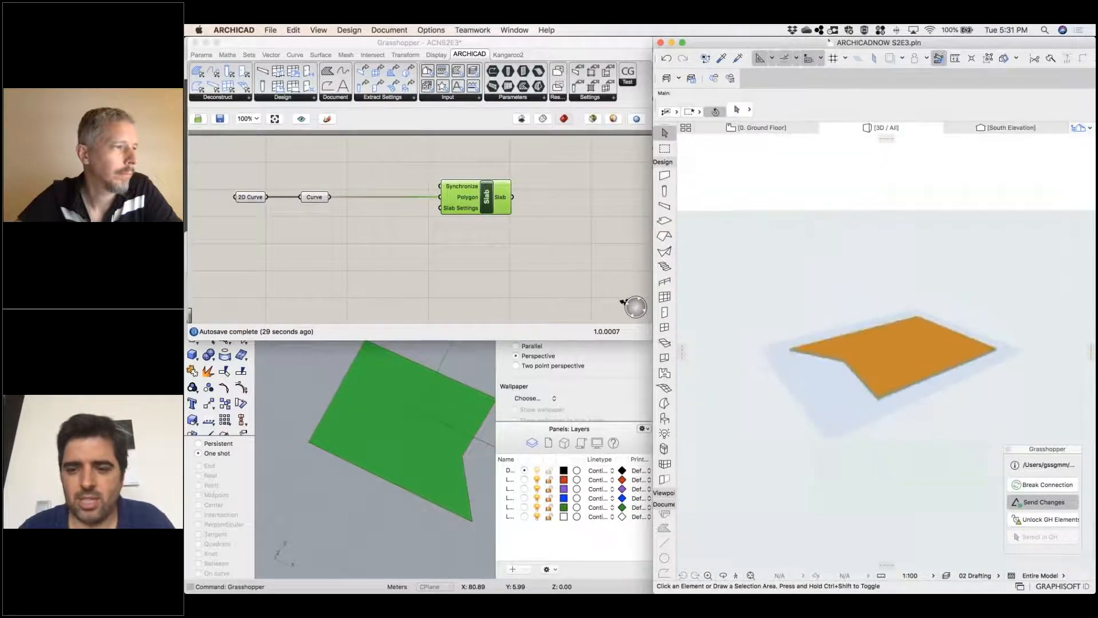
In Grasshopper, add an Archicad Wall component below the Slab component and wire the Curve parameter into its Curve input
{"action": "left_click", "coordinate": [457, 260]}
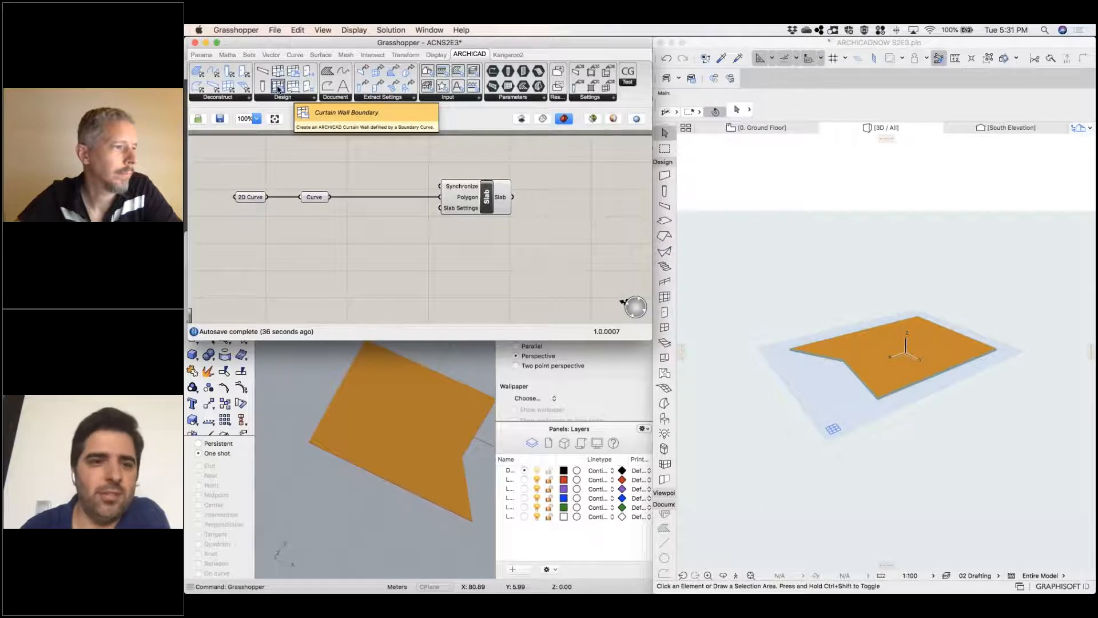
{"action": "left_click", "coordinate": [297, 100]}
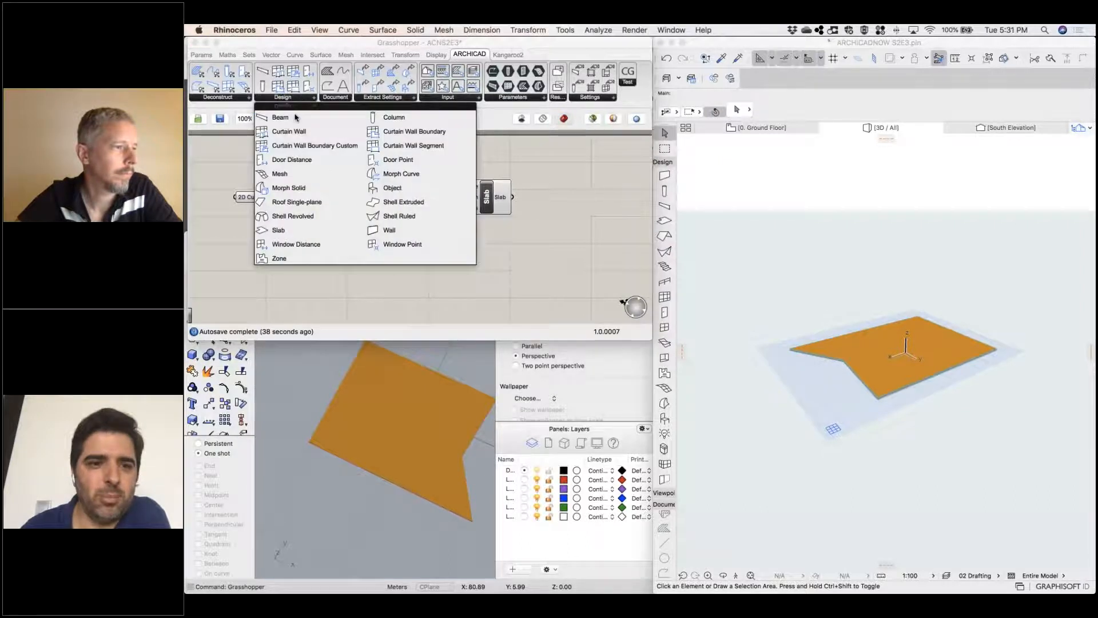
{"action": "left_click", "coordinate": [390, 230]}
{"action": "left_click", "coordinate": [480, 275]}
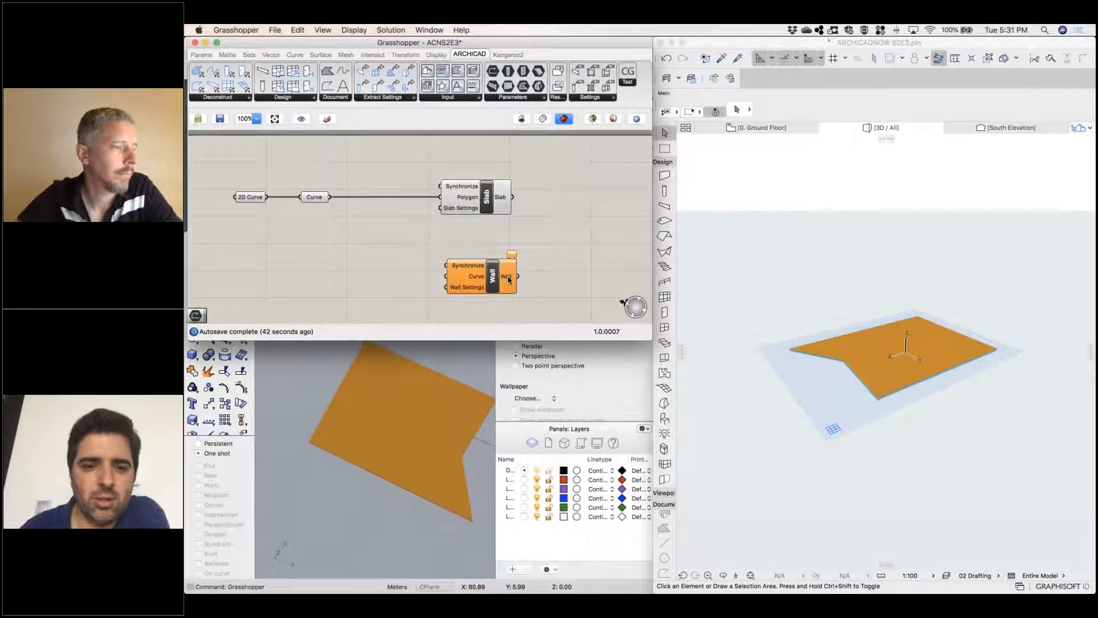
{"action": "middle_click", "coordinate": [575, 264]}
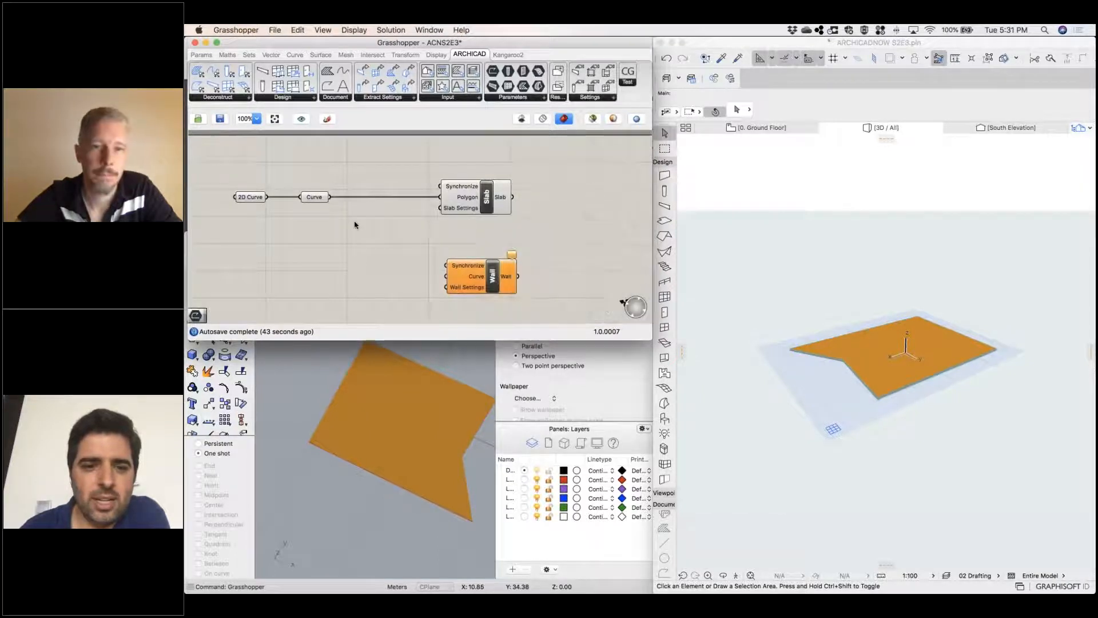
{"action": "left_click_drag", "start_coordinate": [330, 199], "coordinate": [447, 276]}
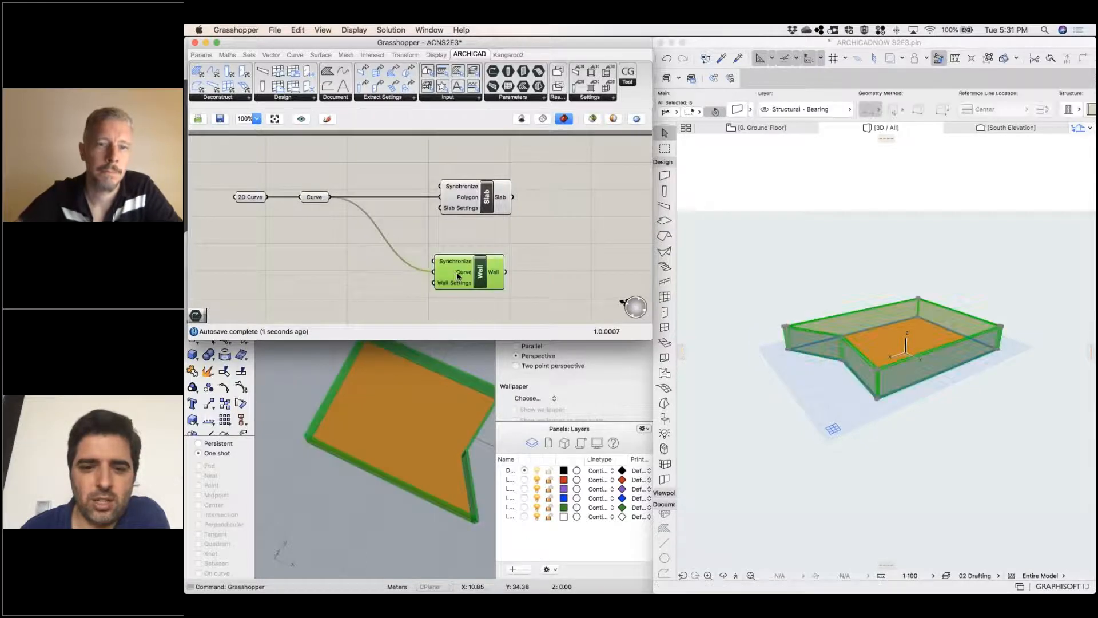
Examine the generated walls' upper-left corner up close on the Archicad Ground Floor plan
{"action": "left_click", "coordinate": [826, 295]}
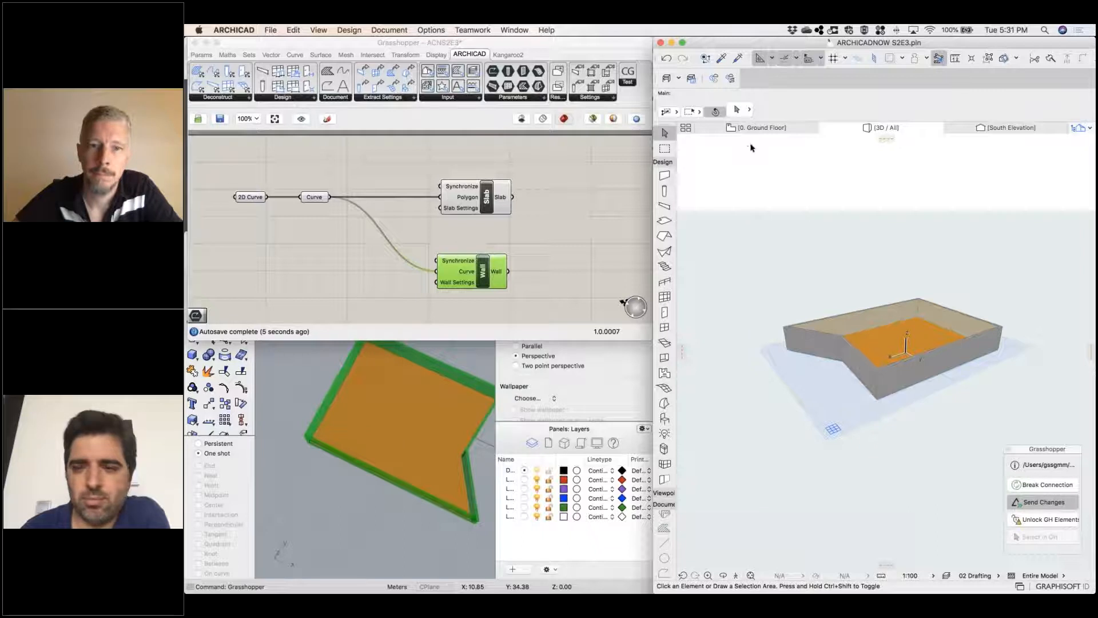
{"action": "key", "text": "F2"}
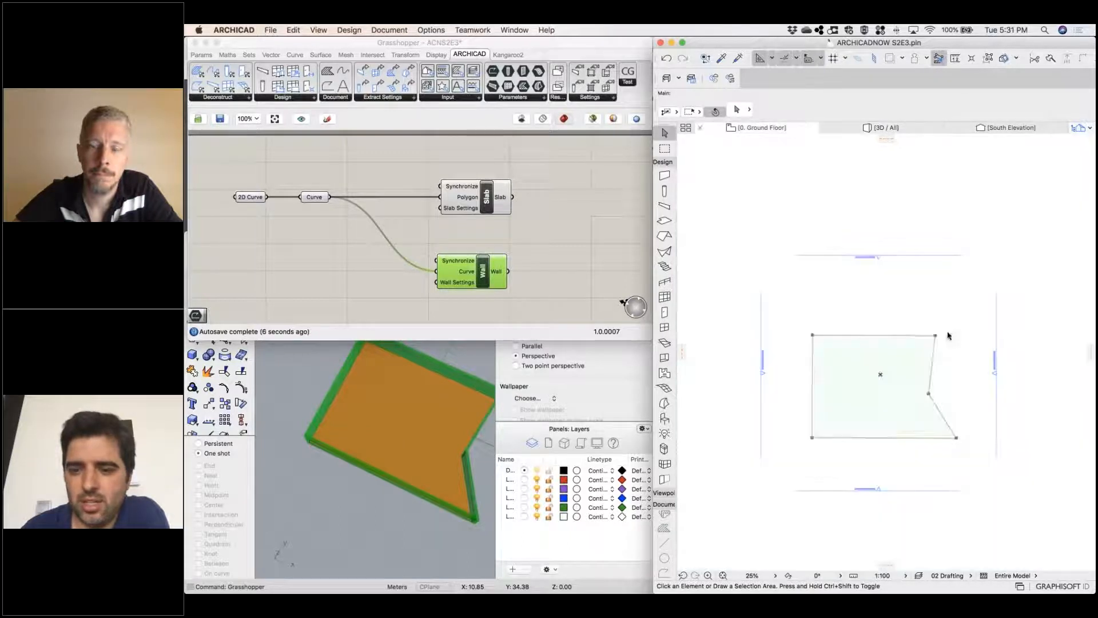
{"action": "scroll", "coordinate": [795, 309], "scroll_direction": "up", "scroll_amount": 6}
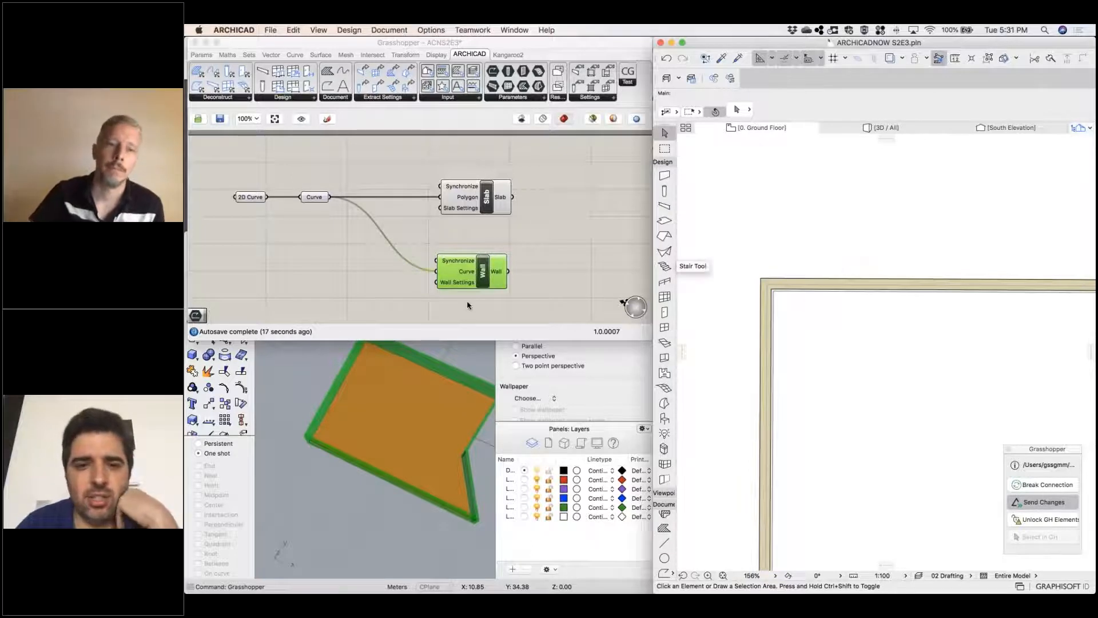
In Grasshopper, add an Archicad Wall Settings component and place it below and to the left of the Wall component
{"action": "left_click", "coordinate": [611, 100]}
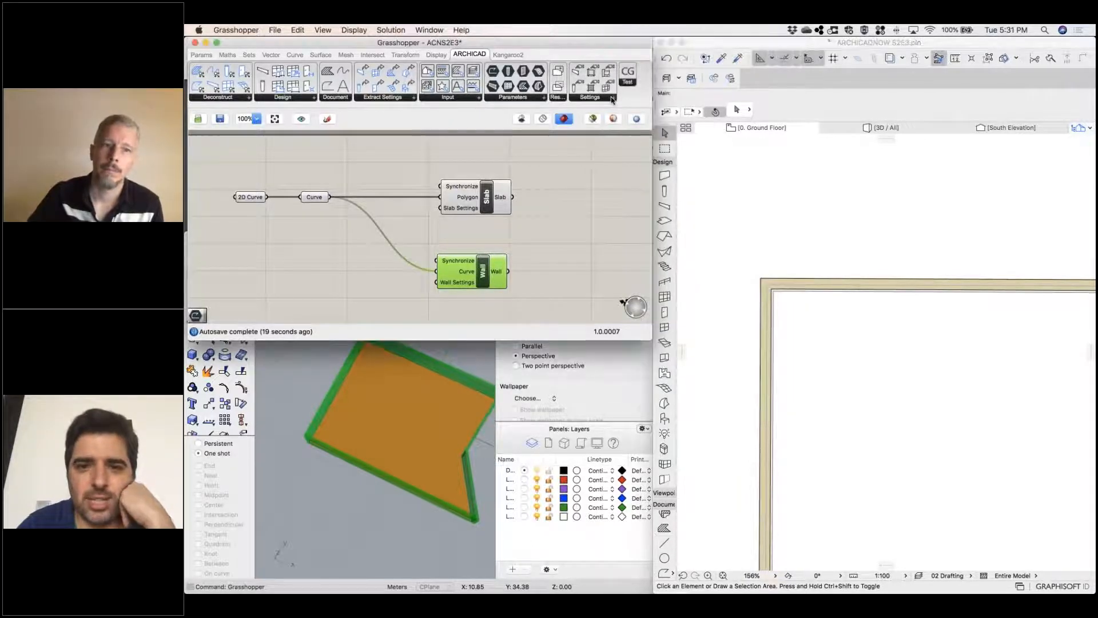
{"action": "left_click", "coordinate": [612, 100]}
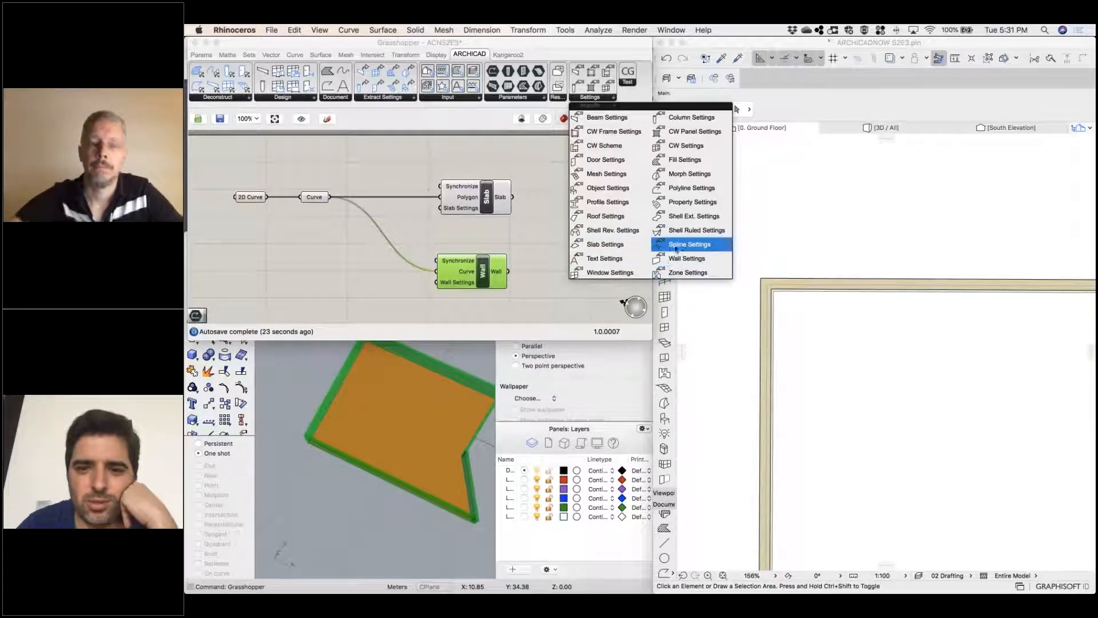
{"action": "left_click_drag", "start_coordinate": [670, 260], "coordinate": [358, 286]}
{"action": "right_click_drag", "start_coordinate": [548, 183], "coordinate": [662, 105]}
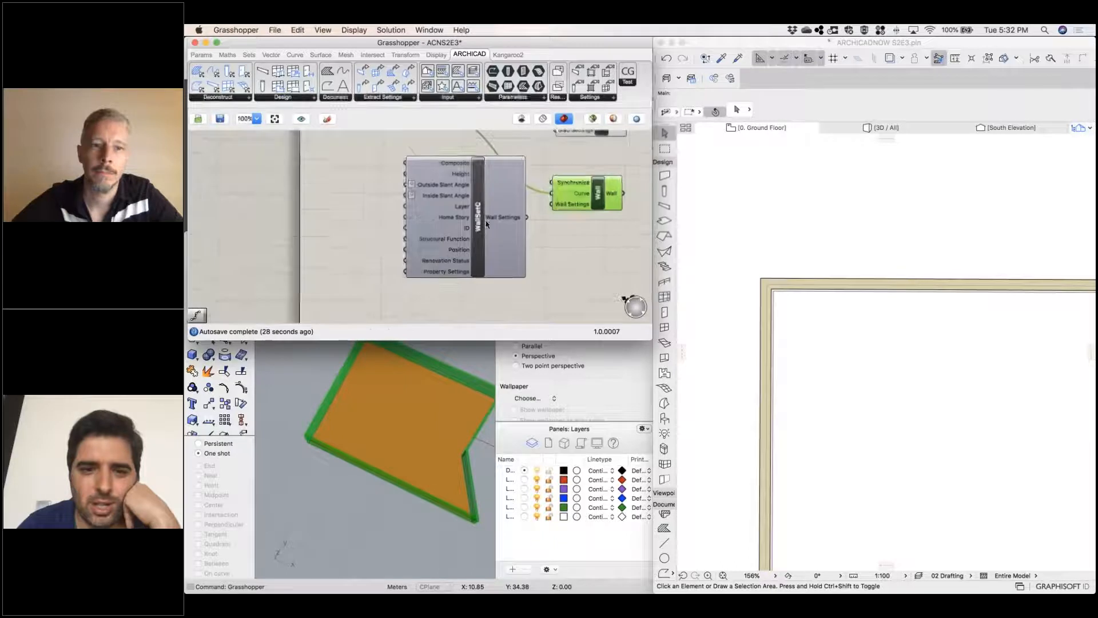
{"action": "left_click_drag", "start_coordinate": [479, 233], "coordinate": [446, 267]}
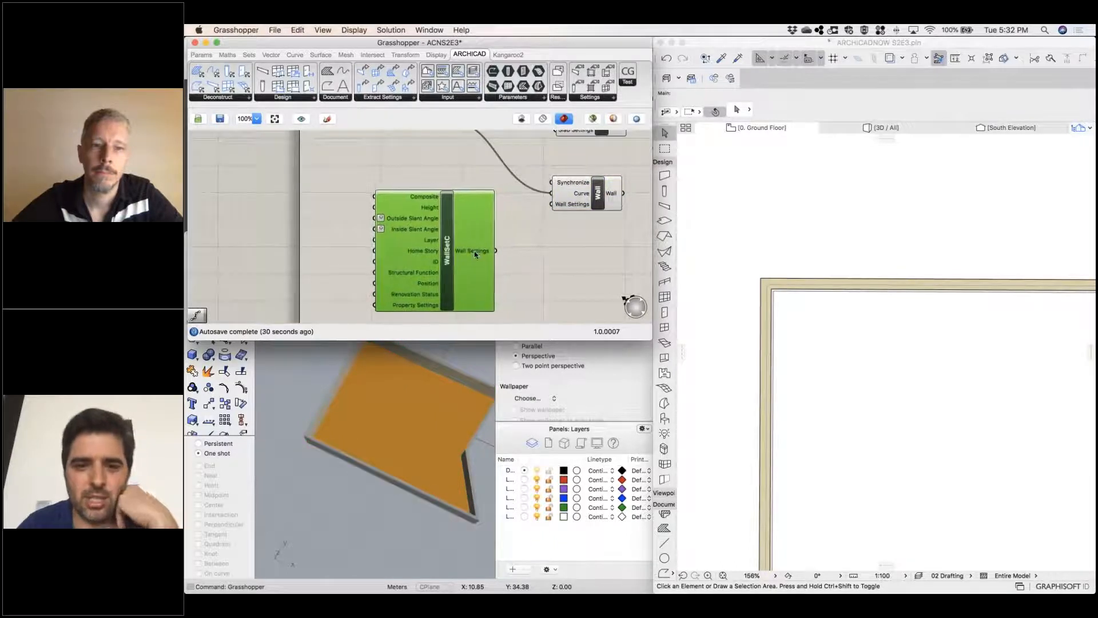
Set the wall settings' Composite to 100 Block Insulated Cavity Plastered and connect the Wall Settings output to the Wall component's Wall Settings input
{"action": "right_click", "coordinate": [427, 200]}
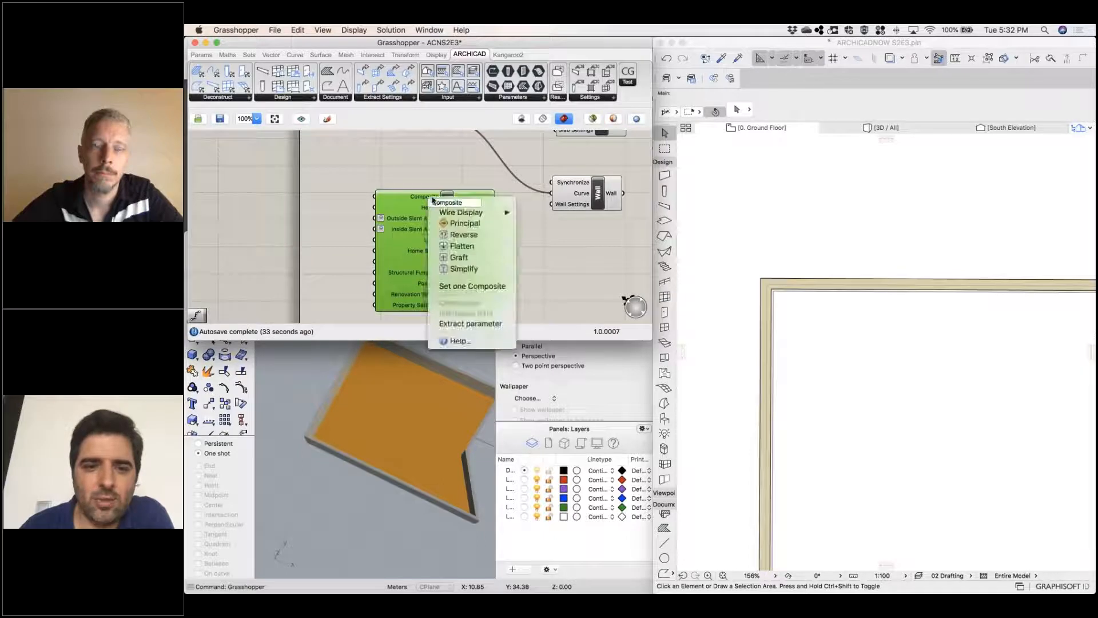
{"action": "left_click", "coordinate": [485, 288]}
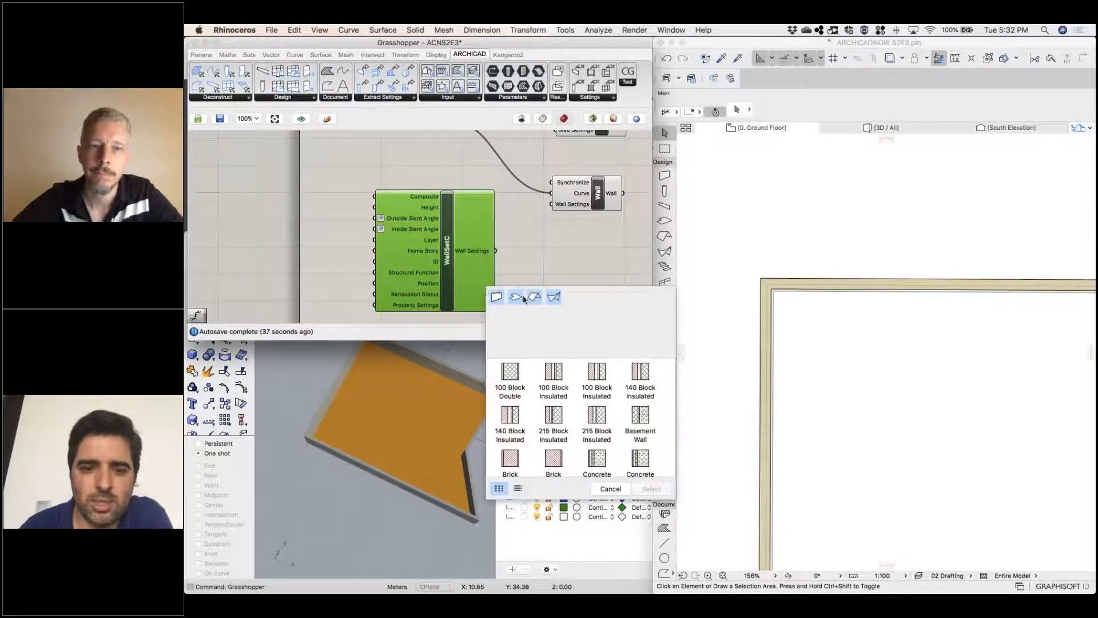
{"action": "scroll", "coordinate": [596, 400], "scroll_direction": "down", "scroll_amount": 10}
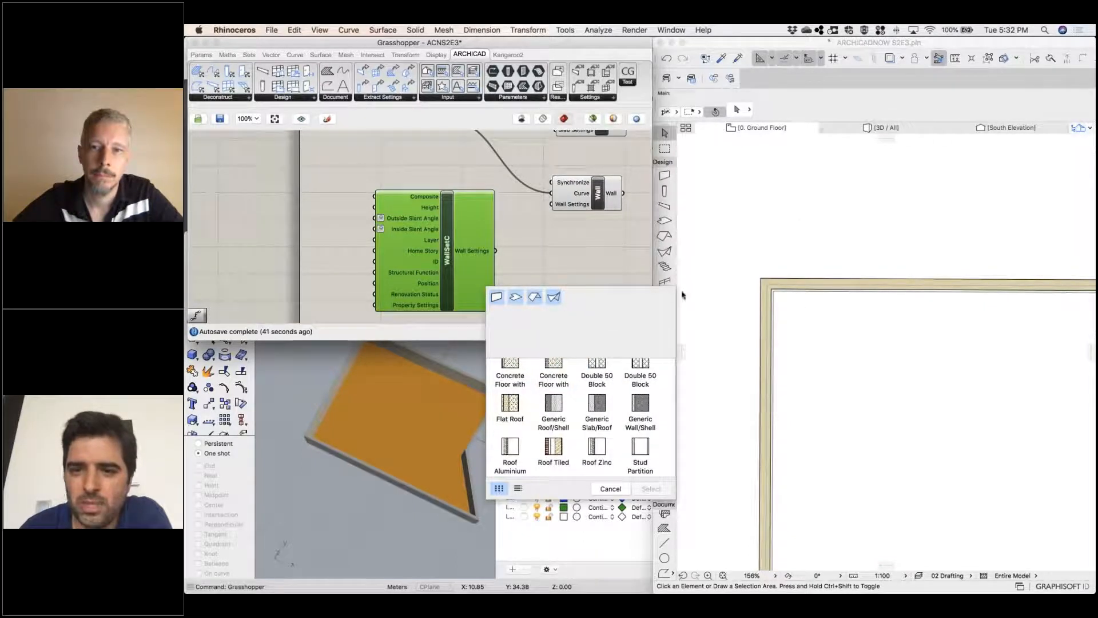
{"action": "scroll", "coordinate": [551, 417], "scroll_direction": "up", "scroll_amount": 2}
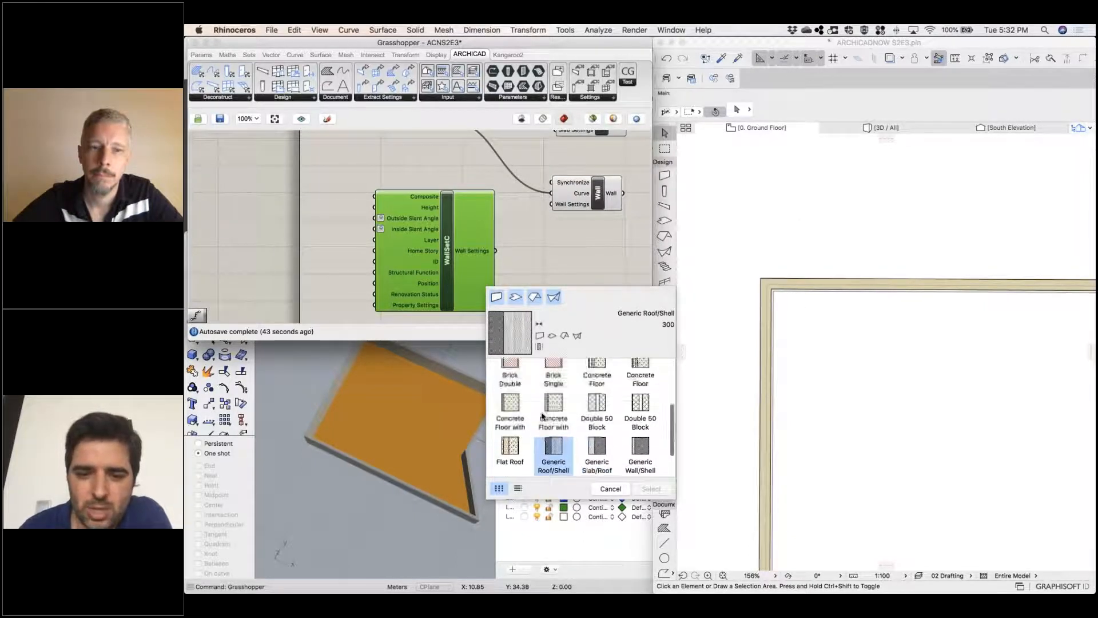
{"action": "scroll", "coordinate": [558, 411], "scroll_direction": "up", "scroll_amount": 3}
{"action": "scroll", "coordinate": [560, 411], "scroll_direction": "up", "scroll_amount": 2}
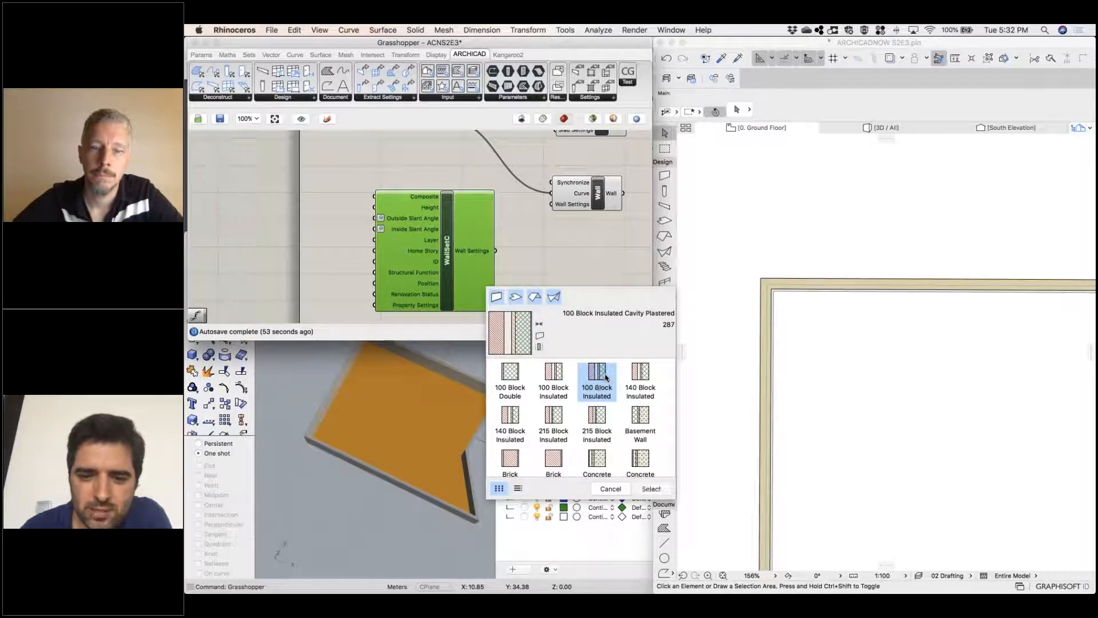
{"action": "double_click", "coordinate": [605, 377]}
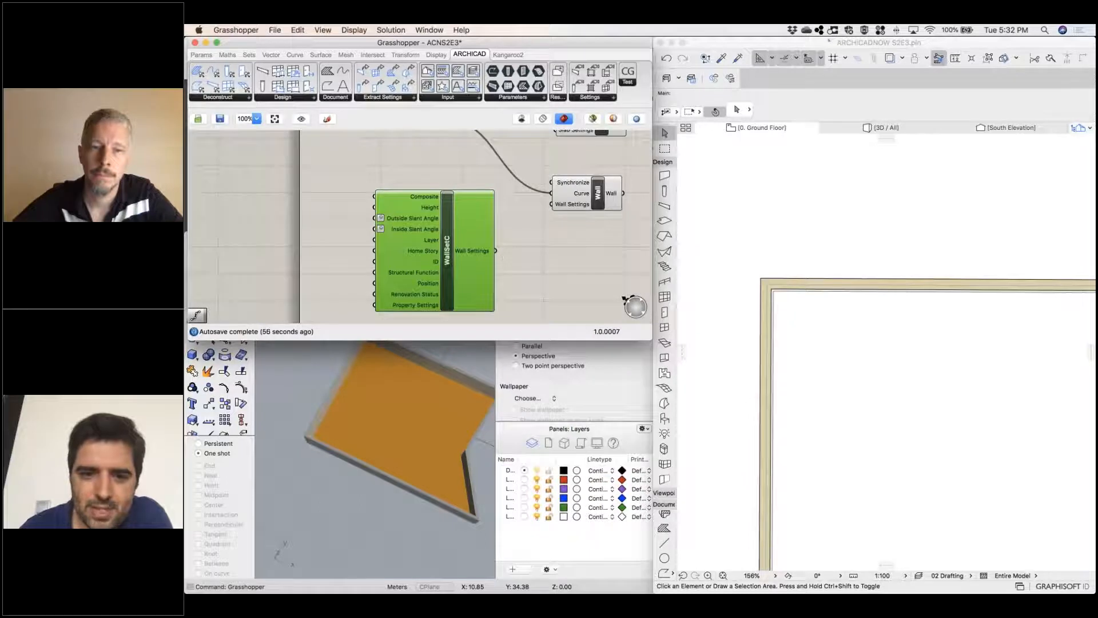
{"action": "left_click_drag", "start_coordinate": [551, 204], "coordinate": [495, 250]}
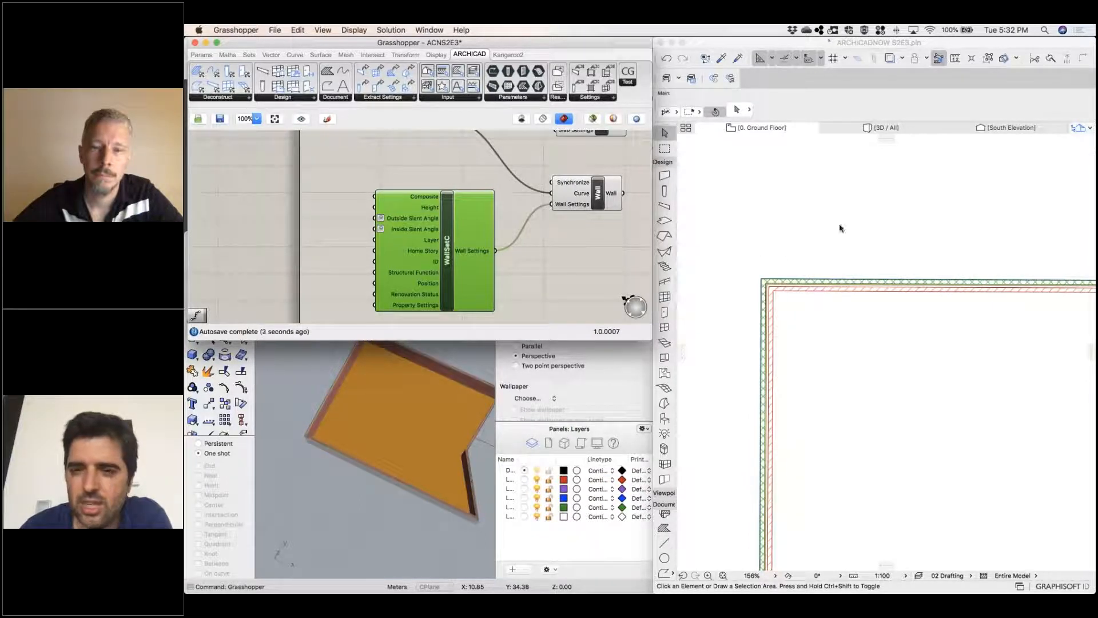
Switch to Archicad's 3D view and examine the composite walls' layers up close around the building's corners
{"action": "left_click", "coordinate": [858, 133]}
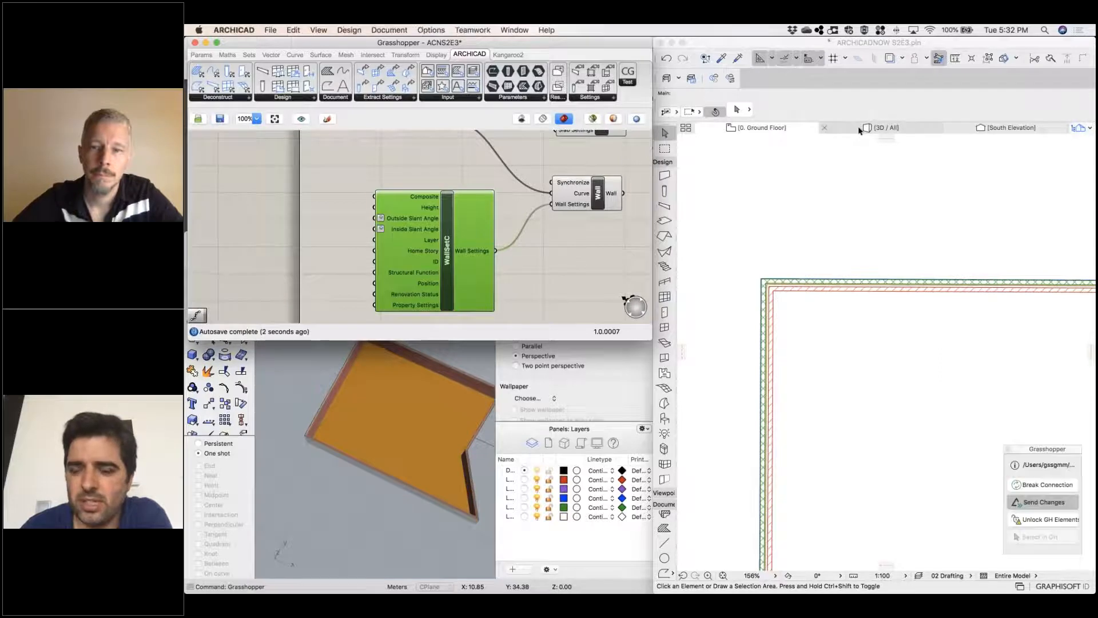
{"action": "scroll", "coordinate": [886, 372], "scroll_direction": "up", "scroll_amount": 10}
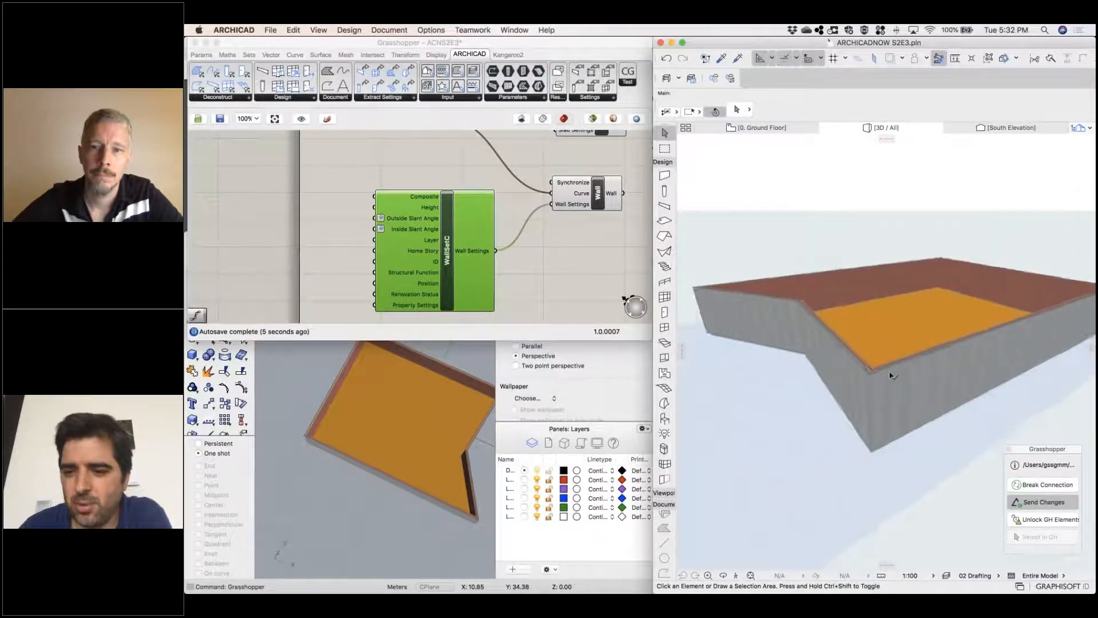
{"action": "middle_click_drag", "start_coordinate": [852, 337], "coordinate": [845, 370], "text": "shift"}
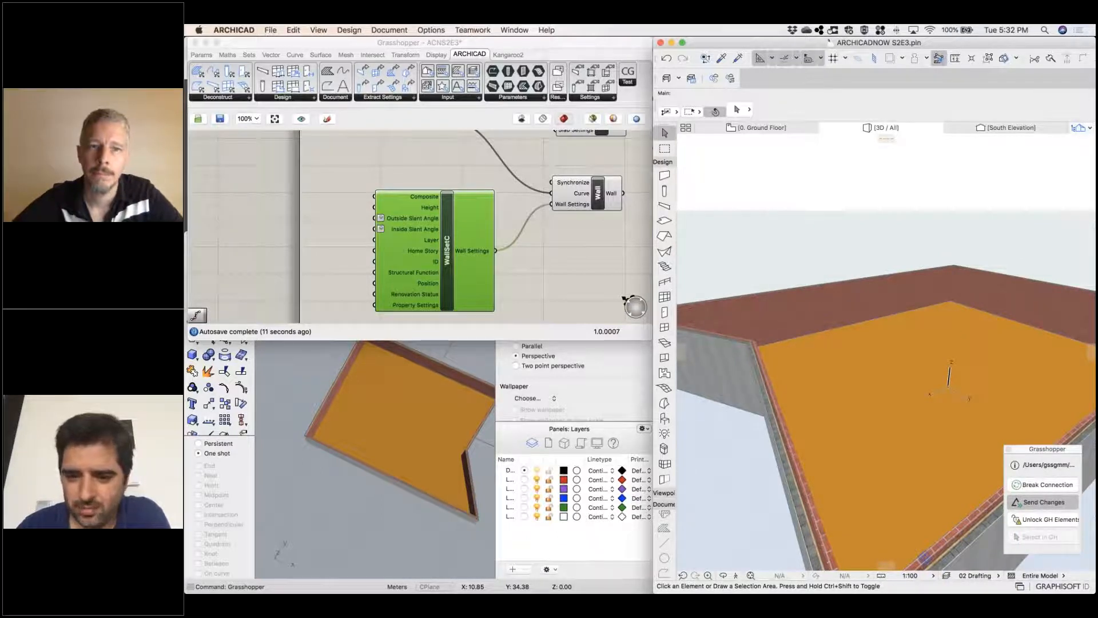
{"action": "middle_click_drag", "start_coordinate": [826, 357], "coordinate": [756, 322], "text": "shift"}
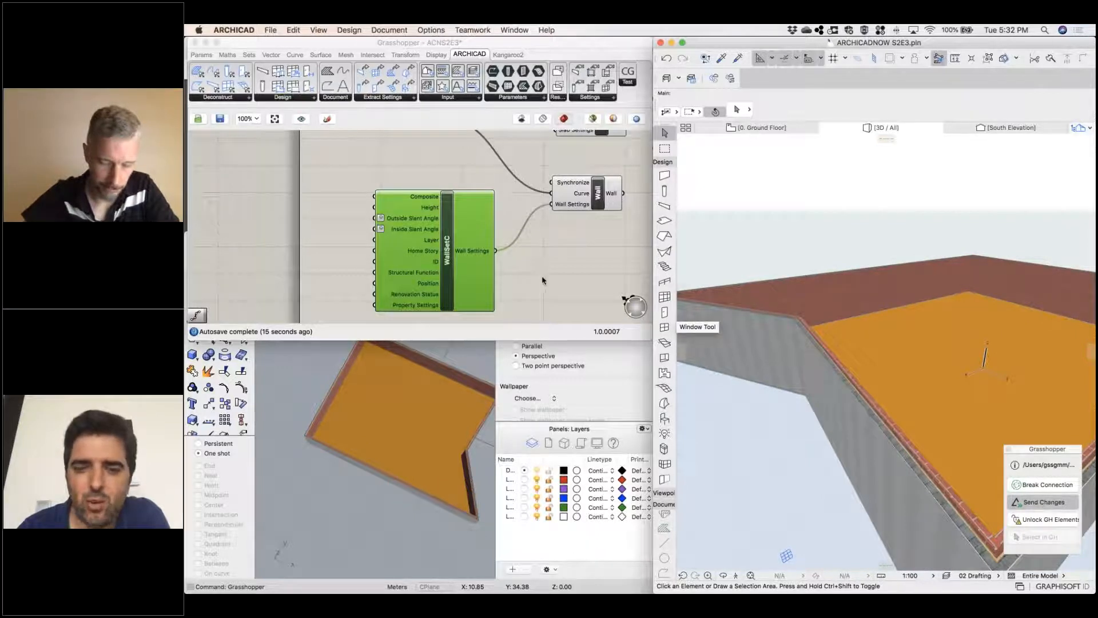
{"action": "left_click", "coordinate": [430, 211]}
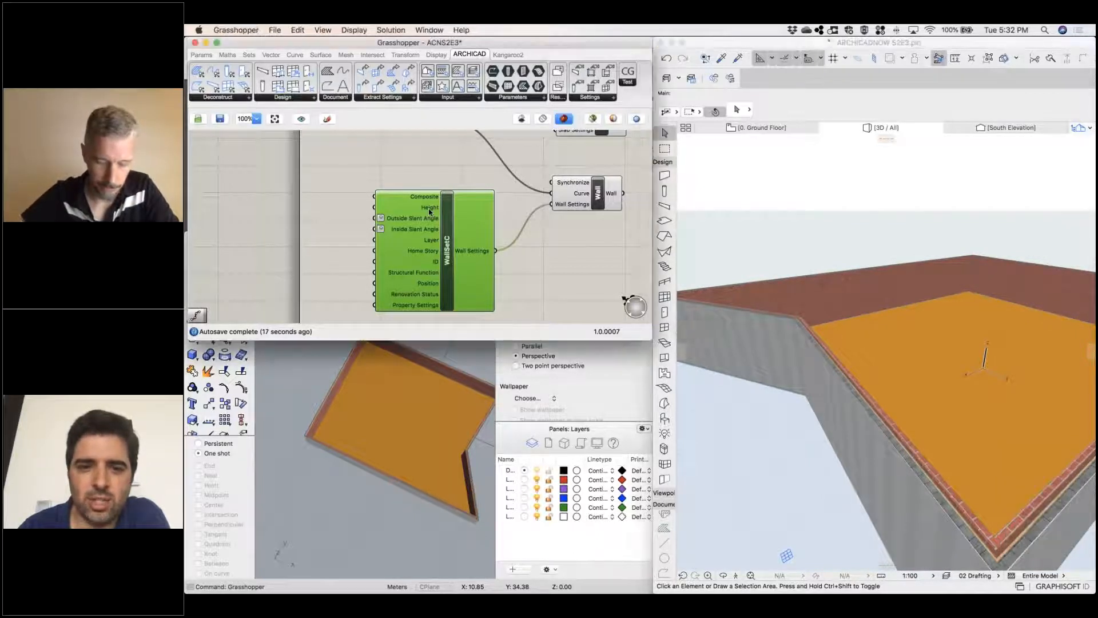
{"action": "left_click", "coordinate": [555, 267]}
{"action": "middle_click", "coordinate": [561, 265]}
{"action": "left_click", "coordinate": [519, 210]}
{"action": "scroll", "coordinate": [527, 237], "scroll_direction": "up", "scroll_amount": 2}
{"action": "scroll", "coordinate": [526, 235], "scroll_direction": "left", "scroll_amount": 2}
{"action": "scroll", "coordinate": [526, 234], "scroll_direction": "left", "scroll_amount": 1}
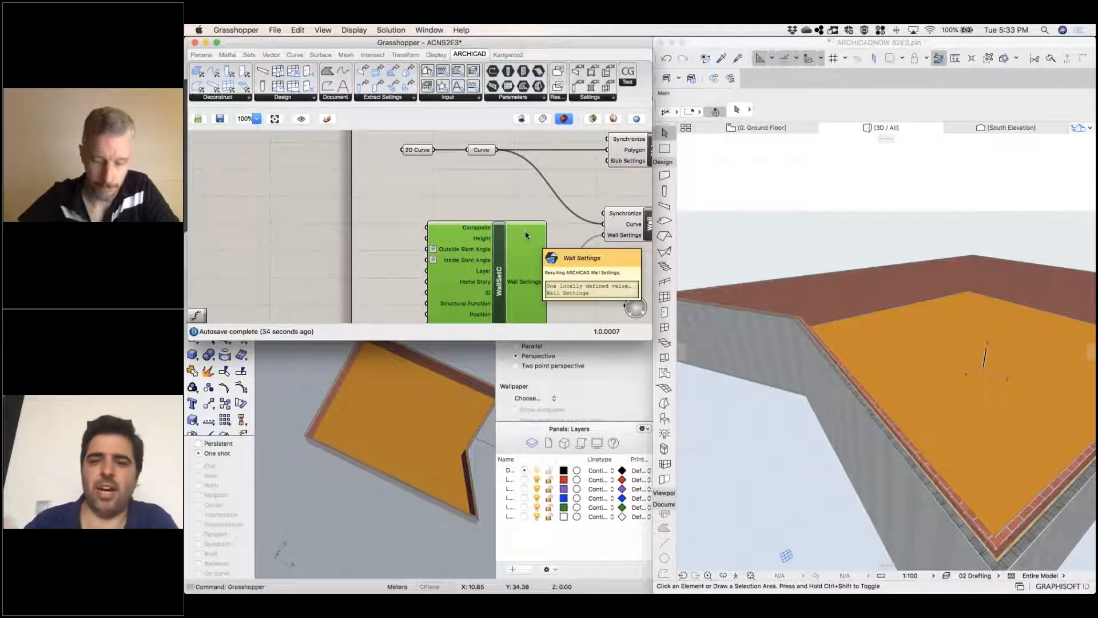
{"action": "right_click_drag", "start_coordinate": [466, 211], "coordinate": [466, 227]}
{"action": "scroll", "coordinate": [456, 207], "scroll_direction": "down", "scroll_amount": 1}
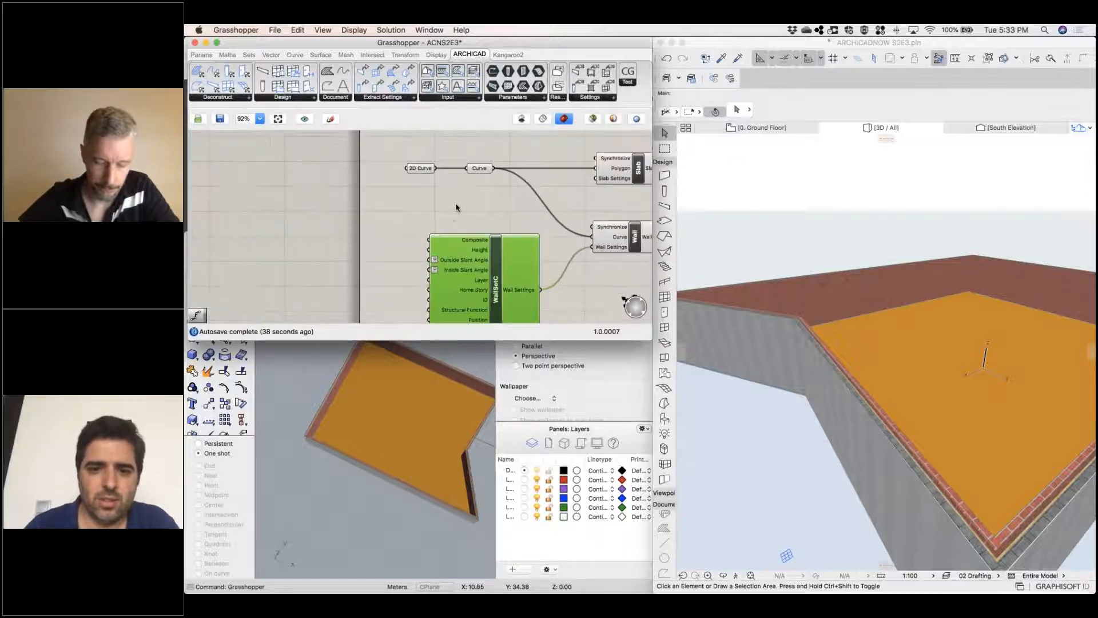
Add a Unit Z vector component to the Grasshopper canvas beside the Slab and Wall components
{"action": "right_click_drag", "start_coordinate": [506, 235], "coordinate": [362, 247]}
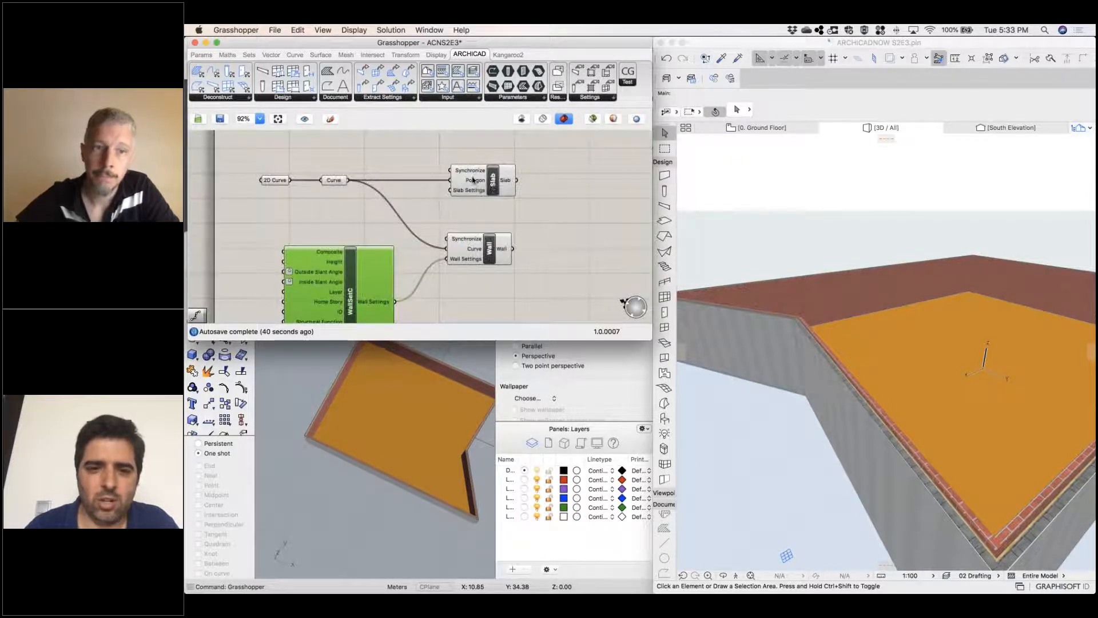
{"action": "double_click", "coordinate": [575, 214]}
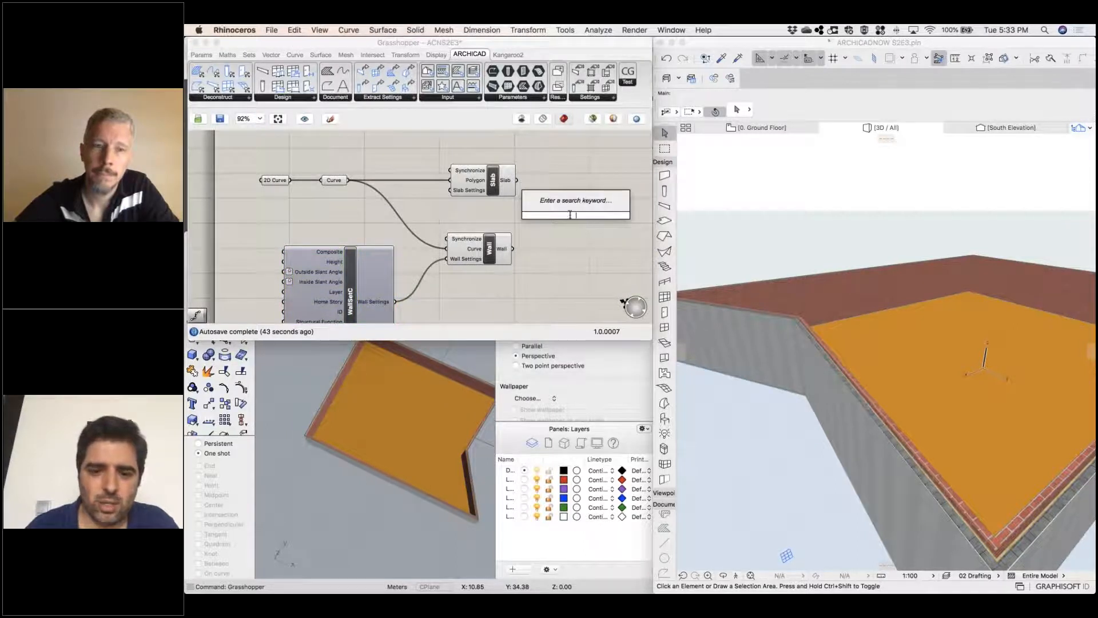
{"action": "type", "text": "move"}
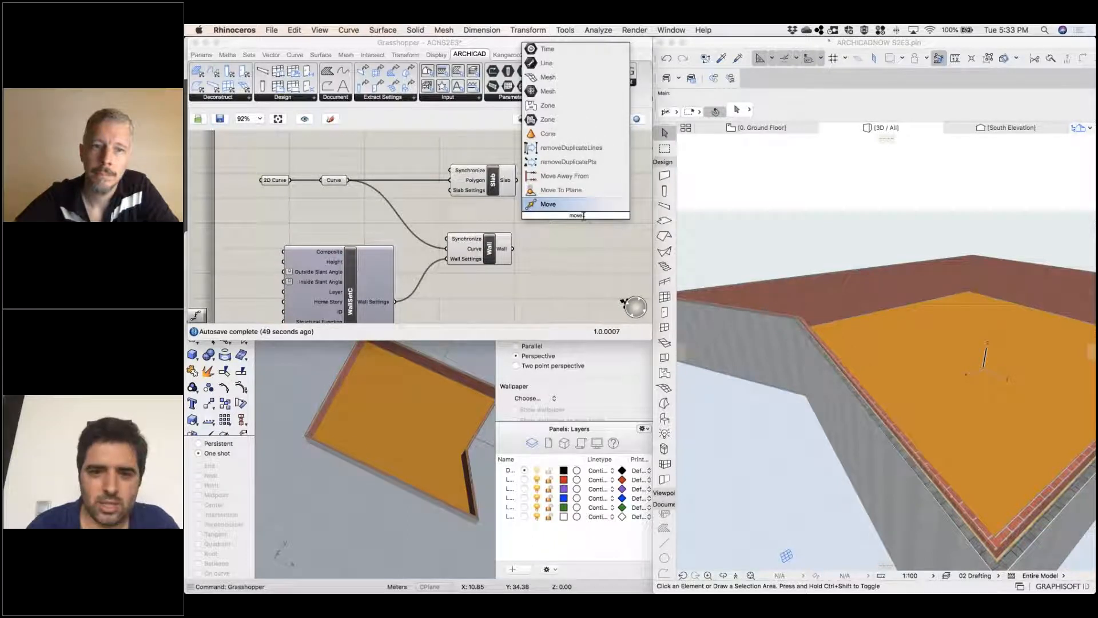
{"action": "key", "text": "BackSpace"}
{"action": "key", "text": "BackSpace"}
{"action": "key", "text": "BackSpace"}
{"action": "key", "text": "BackSpace"}
{"action": "type", "text": "un"}
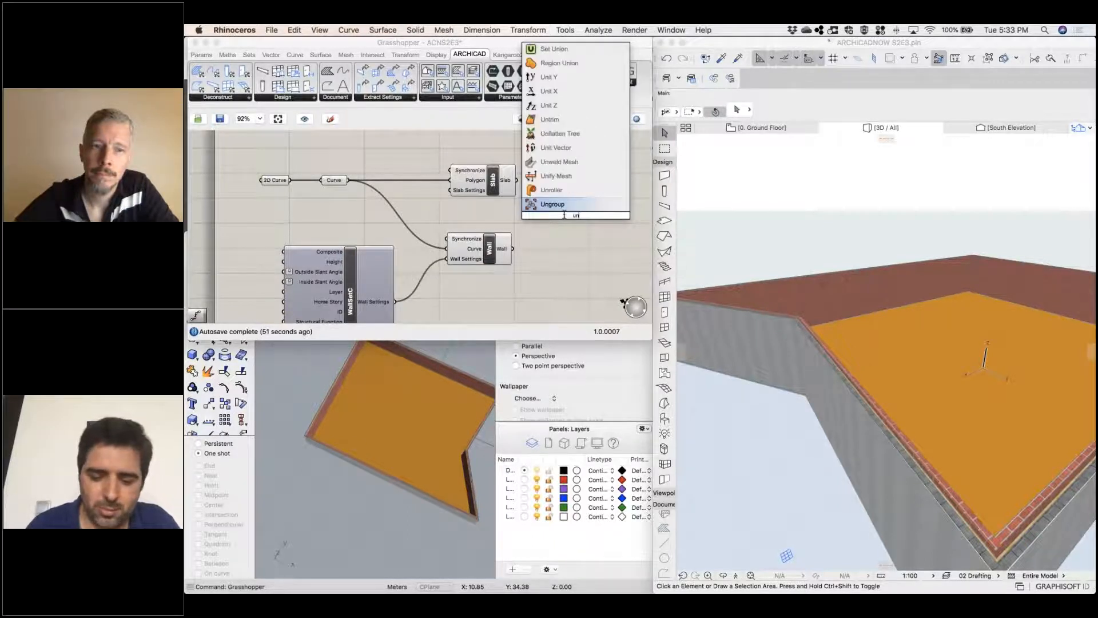
{"action": "type", "text": "itz"}
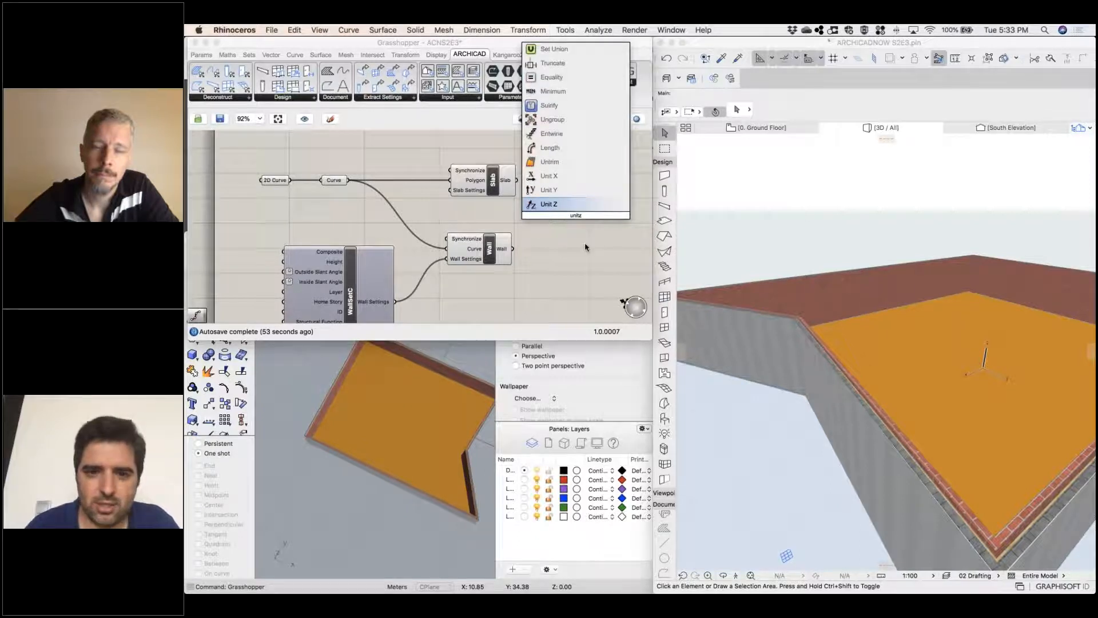
{"action": "double_click", "coordinate": [545, 203]}
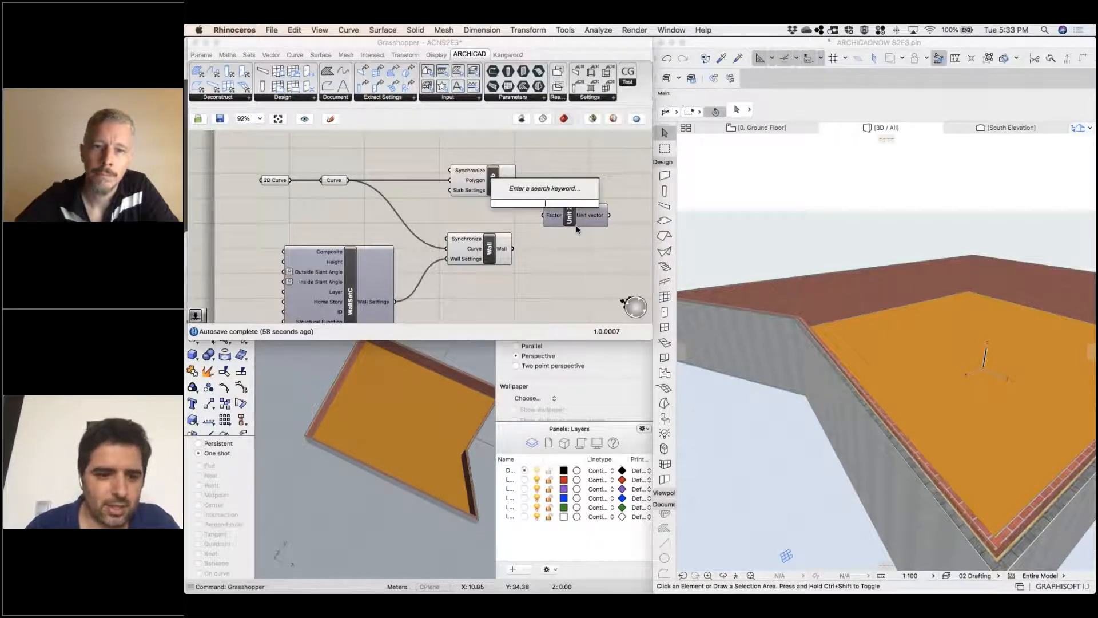
Add a Move component, place Unit Z below the Wall component, and wire the Curve parameter into Move's Geometry input
{"action": "double_click", "coordinate": [592, 250]}
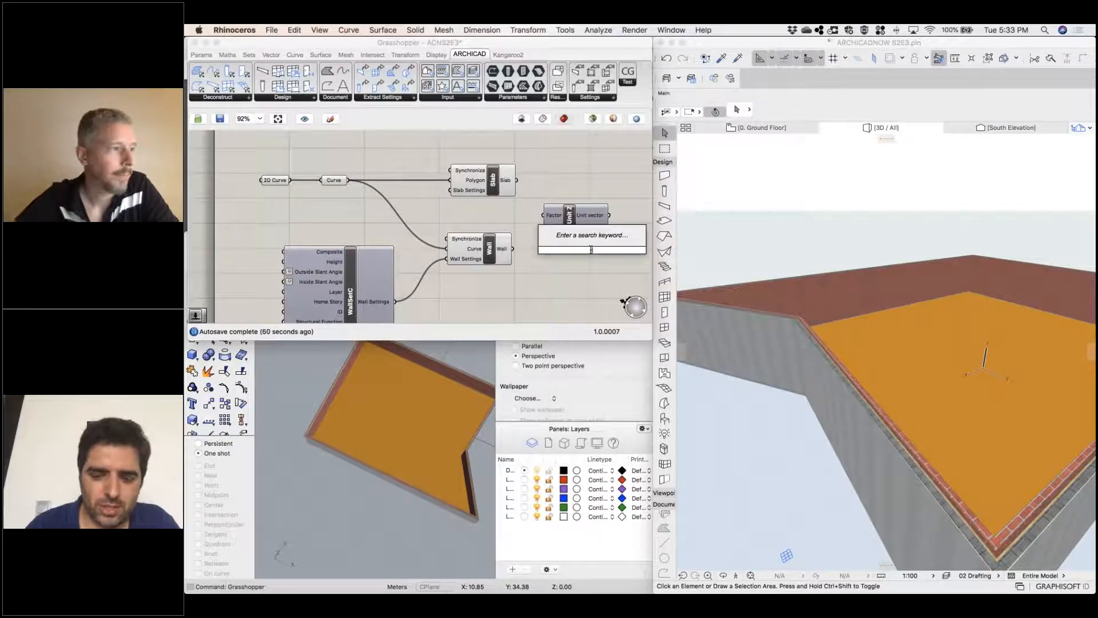
{"action": "type", "text": "move"}
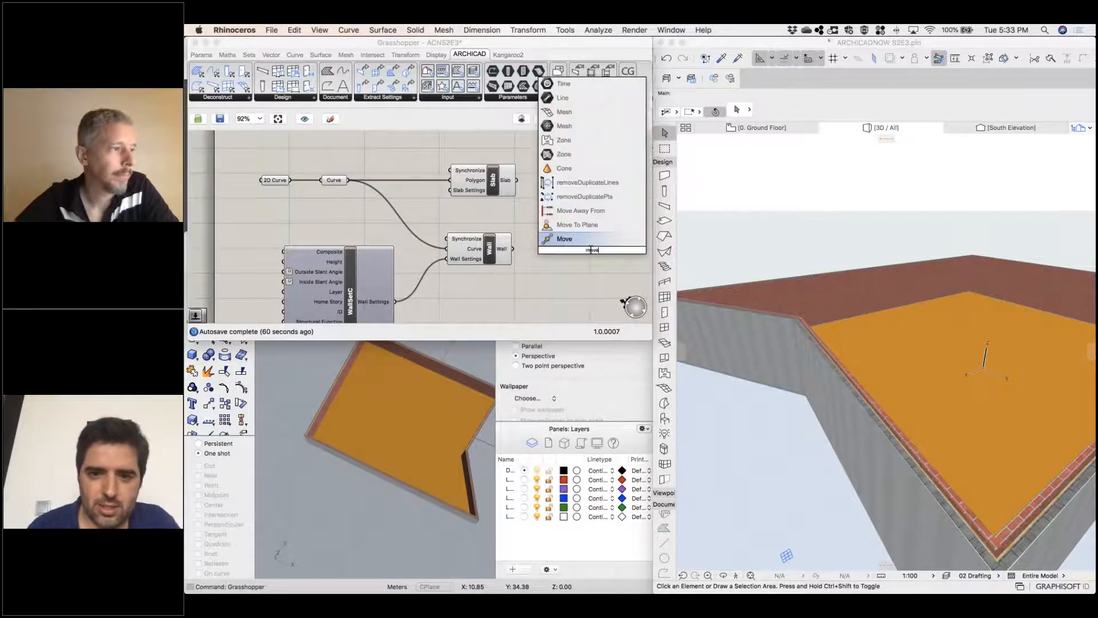
{"action": "key", "text": "Return"}
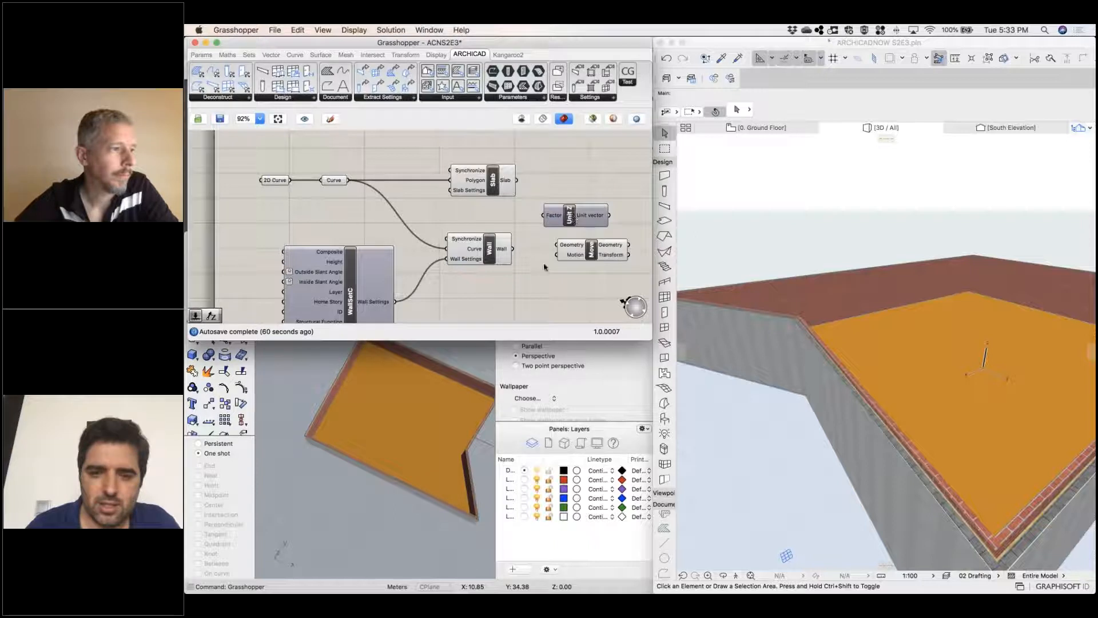
{"action": "left_click_drag", "start_coordinate": [572, 215], "coordinate": [502, 303]}
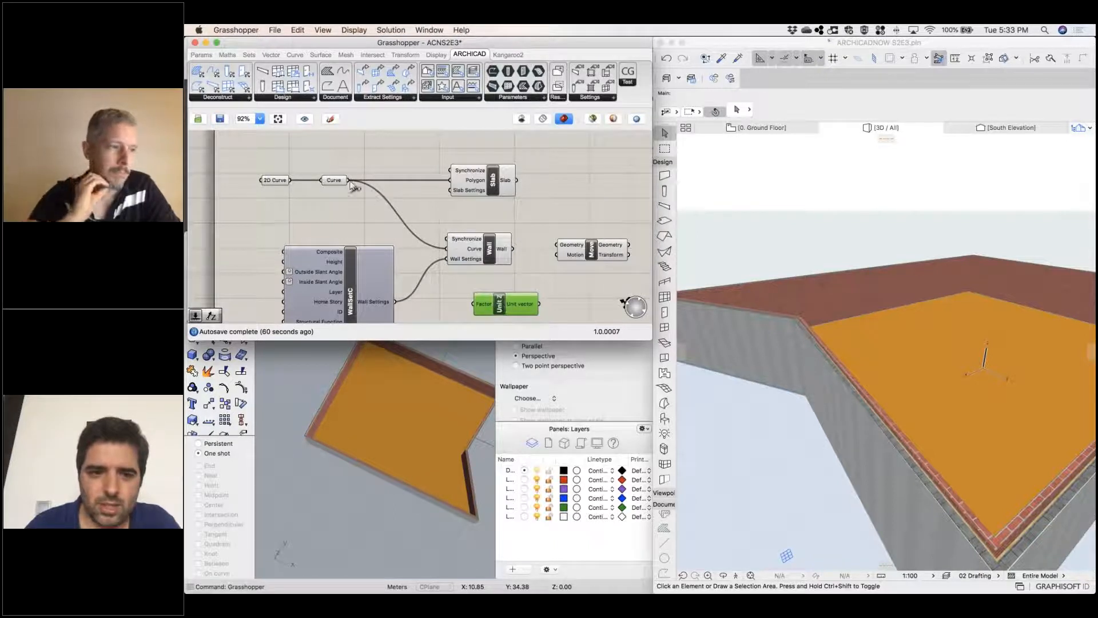
{"action": "left_click_drag", "start_coordinate": [348, 180], "coordinate": [579, 234]}
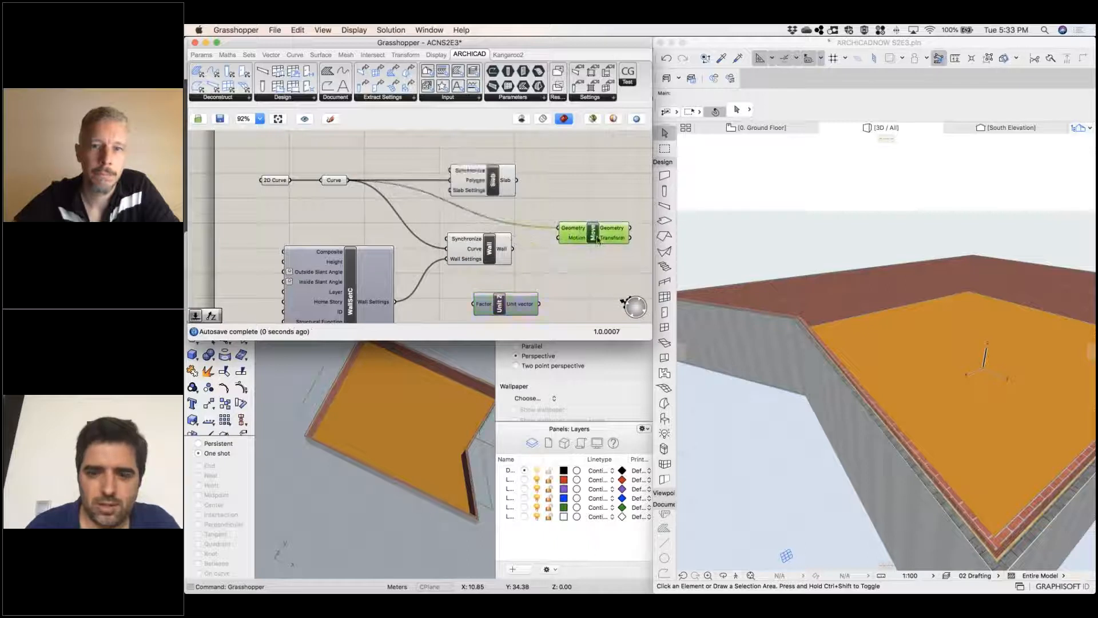
Wire the Unit Z vector into Move's Motion input and reposition Unit Z just below the Curve parameter's wires
{"action": "left_click", "coordinate": [393, 528]}
{"action": "mouse_move", "coordinate": [405, 487]}
{"action": "right_mouse_down"}
{"action": "mouse_move", "coordinate": [405, 468]}
{"action": "mouse_move", "coordinate": [403, 489]}
{"action": "right_mouse_up"}
{"action": "scroll", "coordinate": [406, 413], "scroll_direction": "down", "scroll_amount": 10}
{"action": "scroll", "coordinate": [412, 443], "scroll_direction": "up", "scroll_amount": 6}
{"action": "right_click_drag", "start_coordinate": [400, 400], "coordinate": [417, 450]}
{"action": "scroll", "coordinate": [403, 476], "scroll_direction": "up", "scroll_amount": 5}
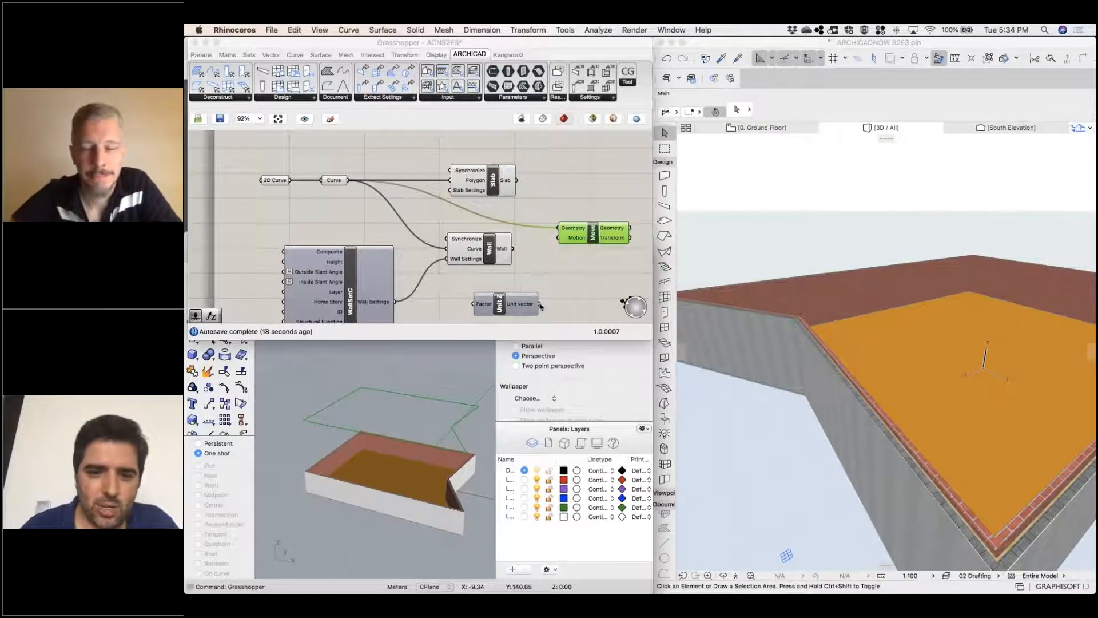
{"action": "left_click_drag", "start_coordinate": [538, 303], "coordinate": [558, 237]}
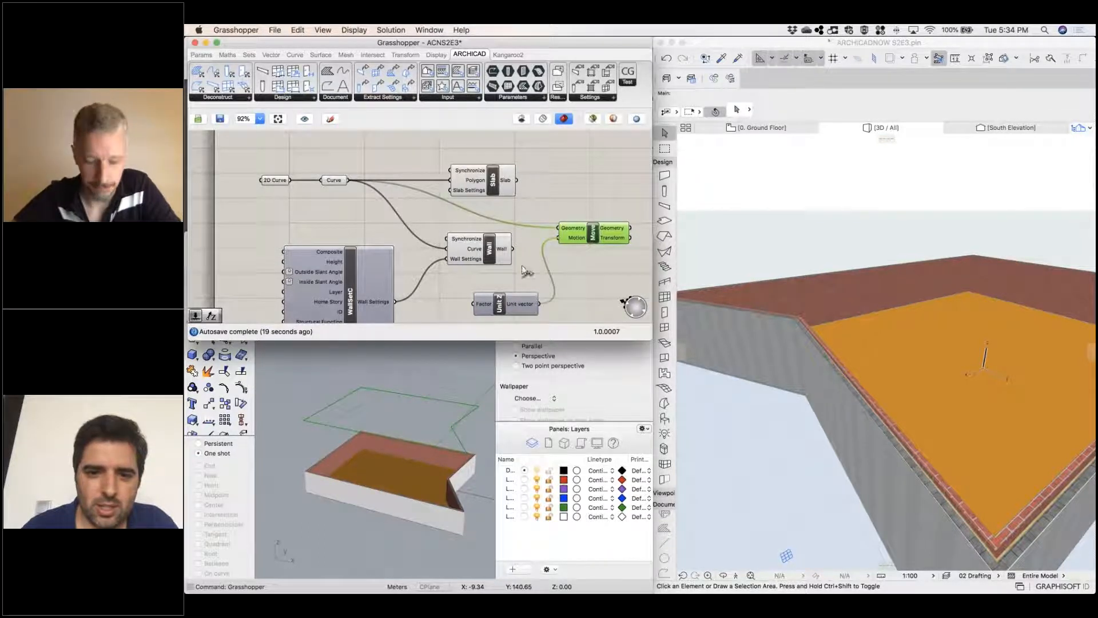
{"action": "left_click_drag", "start_coordinate": [497, 305], "coordinate": [402, 221]}
Add a number slider of 2.4 beside Unit Z, connect it to the Factor input and raise it to 10.0
{"action": "double_click", "coordinate": [338, 220]}
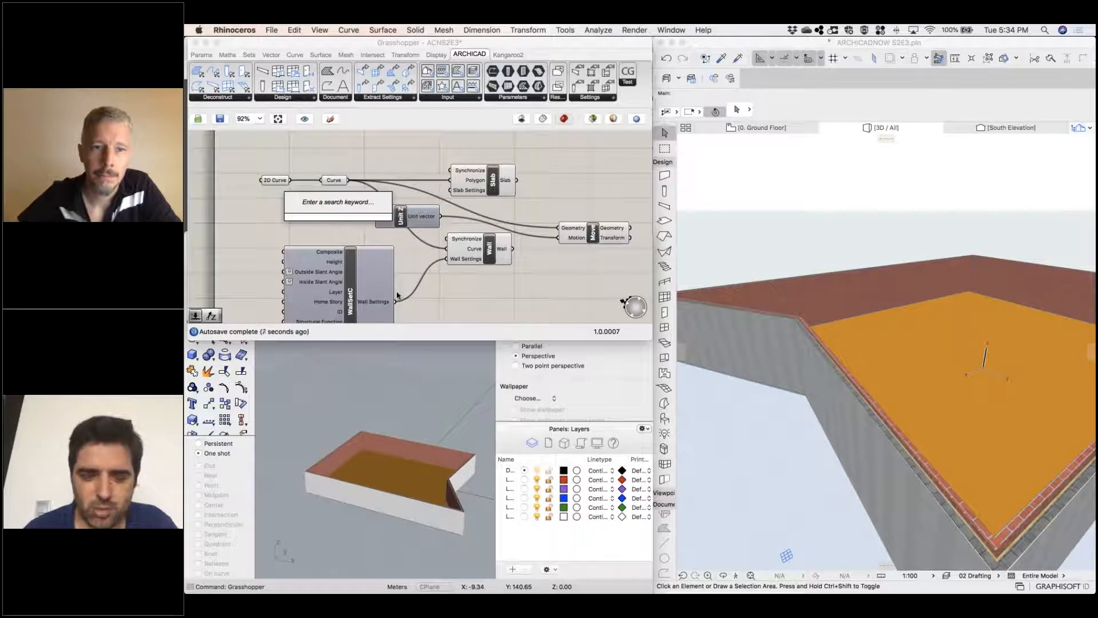
{"action": "type", "text": "2.4"}
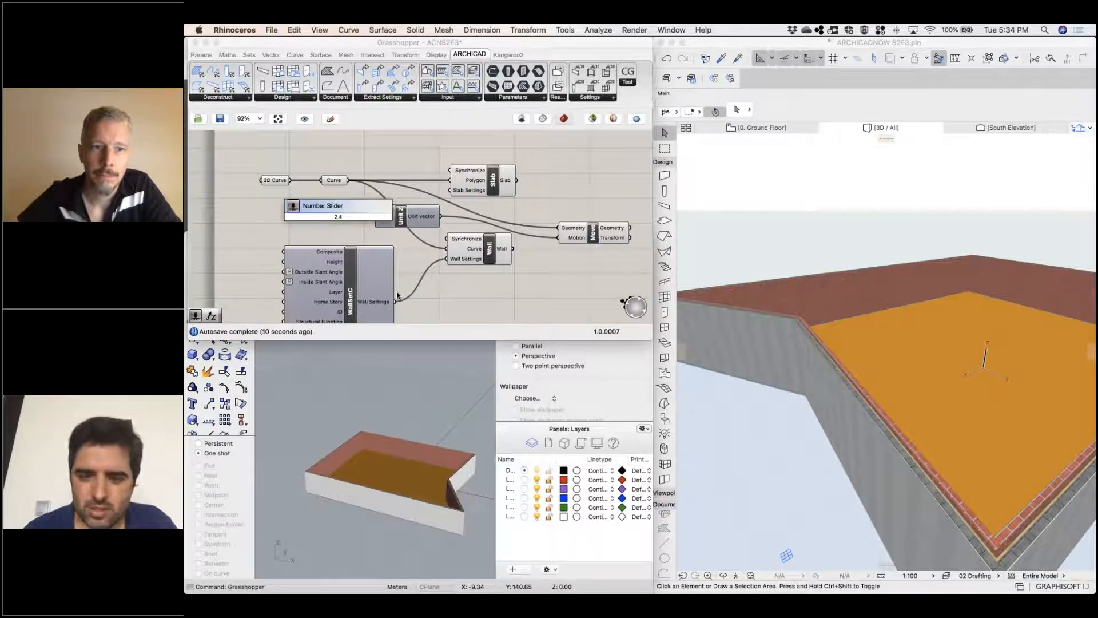
{"action": "key", "text": "Return"}
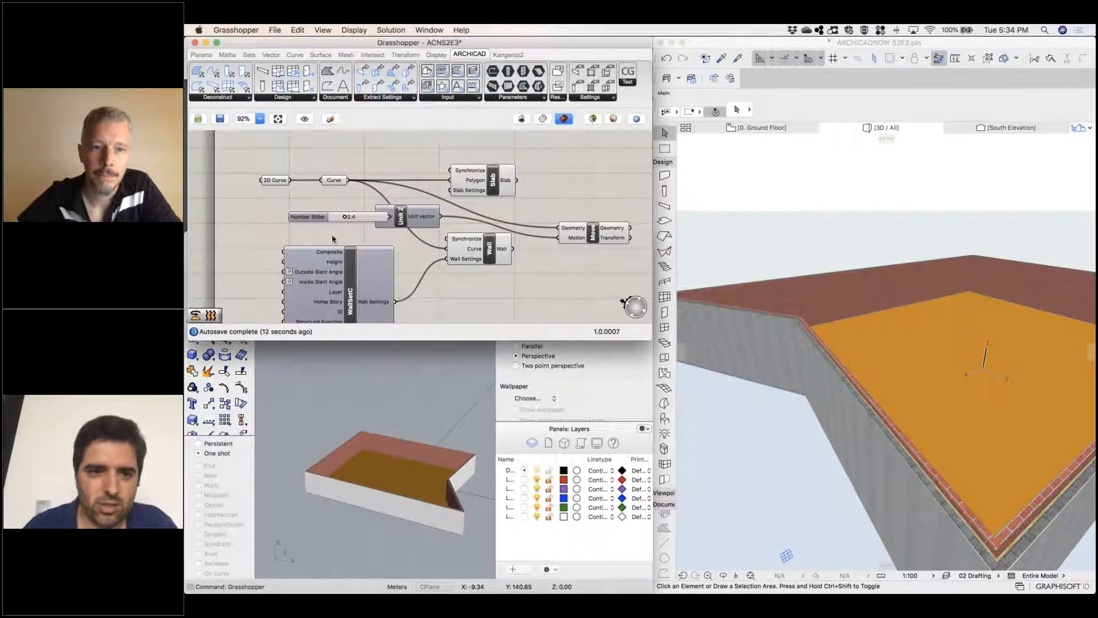
{"action": "left_click_drag", "start_coordinate": [296, 219], "coordinate": [263, 217]}
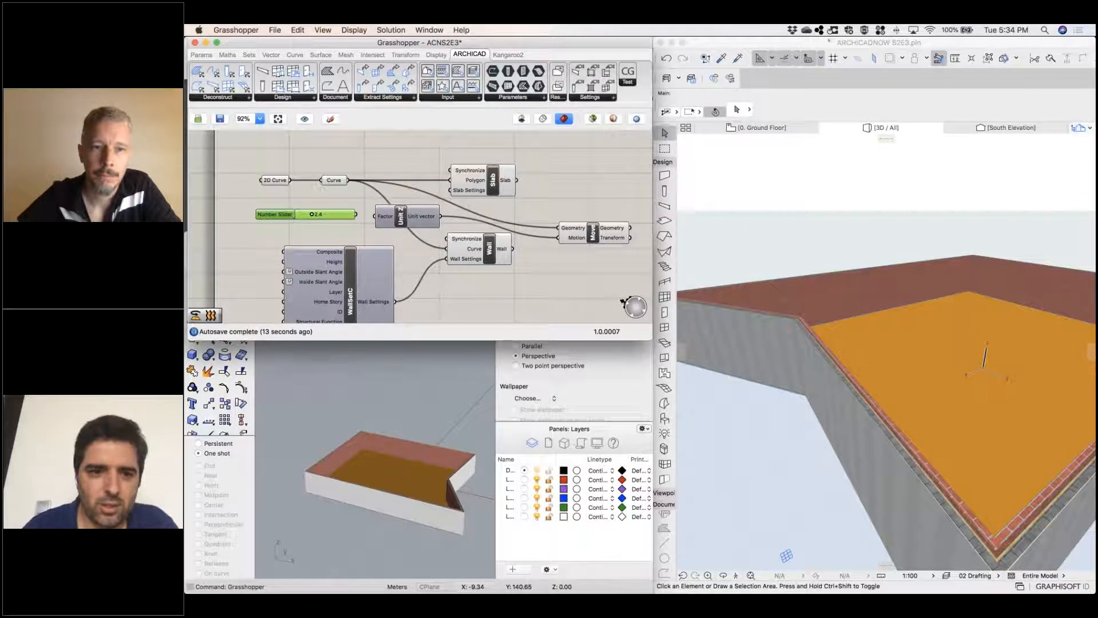
{"action": "left_click_drag", "start_coordinate": [371, 222], "coordinate": [350, 214]}
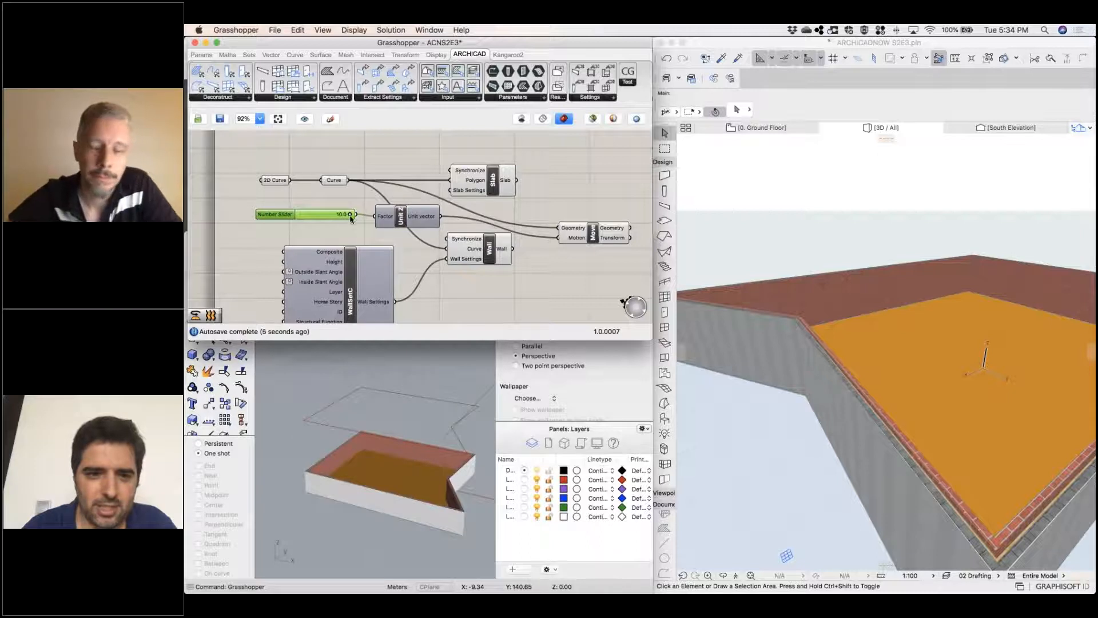
Lower the slider to 5.0, connect it also to the Wall Settings Height input, and reduce it to 2.8
{"action": "left_click_drag", "start_coordinate": [347, 216], "coordinate": [259, 207]}
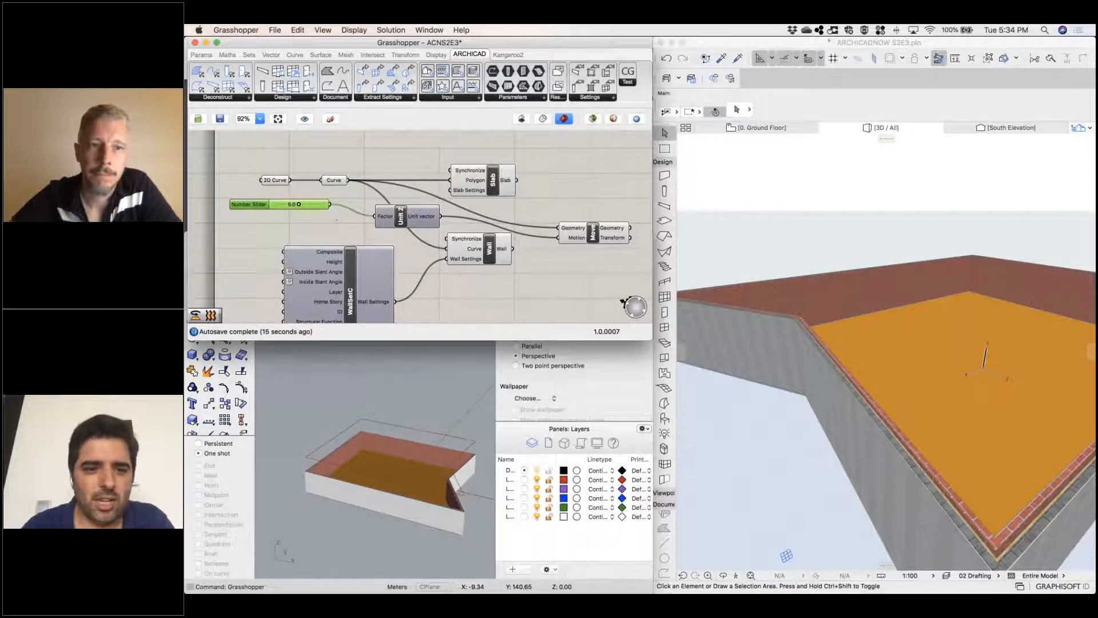
{"action": "left_click_drag", "start_coordinate": [335, 225], "coordinate": [286, 263]}
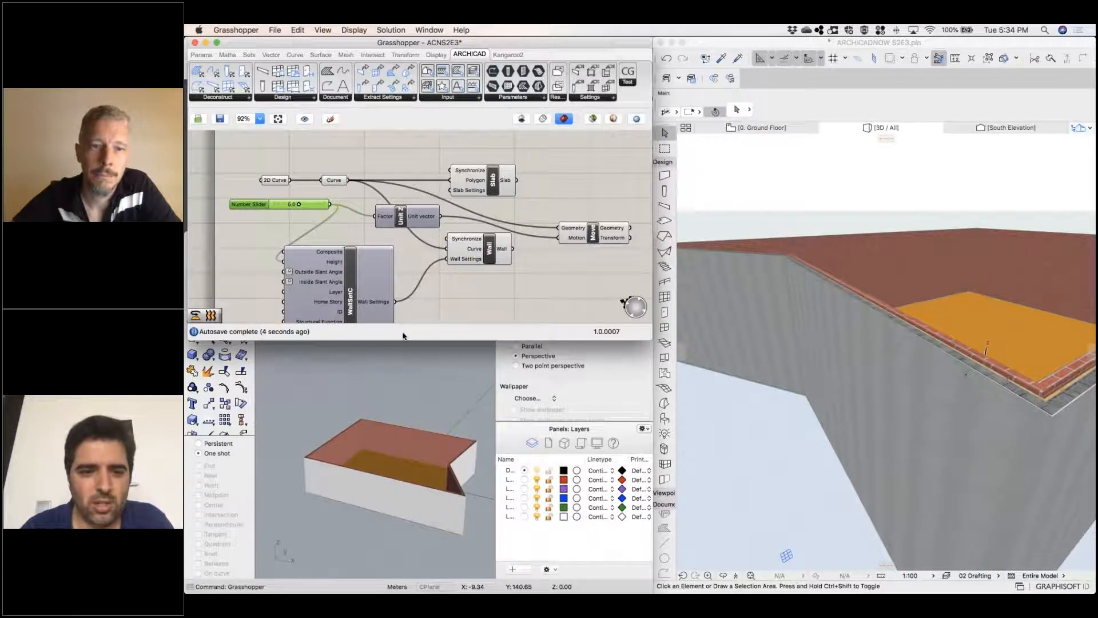
{"action": "left_click_drag", "start_coordinate": [305, 206], "coordinate": [287, 207]}
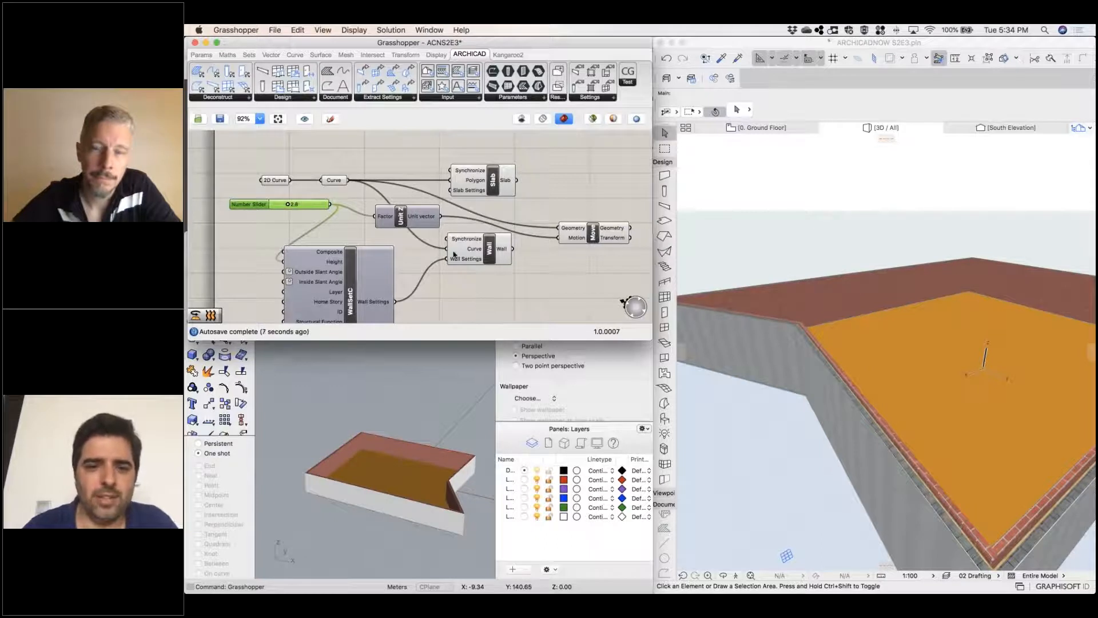
Add a second Archicad Slab component beside Move and wire Move's Geometry output into its Polygon input
{"action": "right_click_drag", "start_coordinate": [542, 283], "coordinate": [495, 281]}
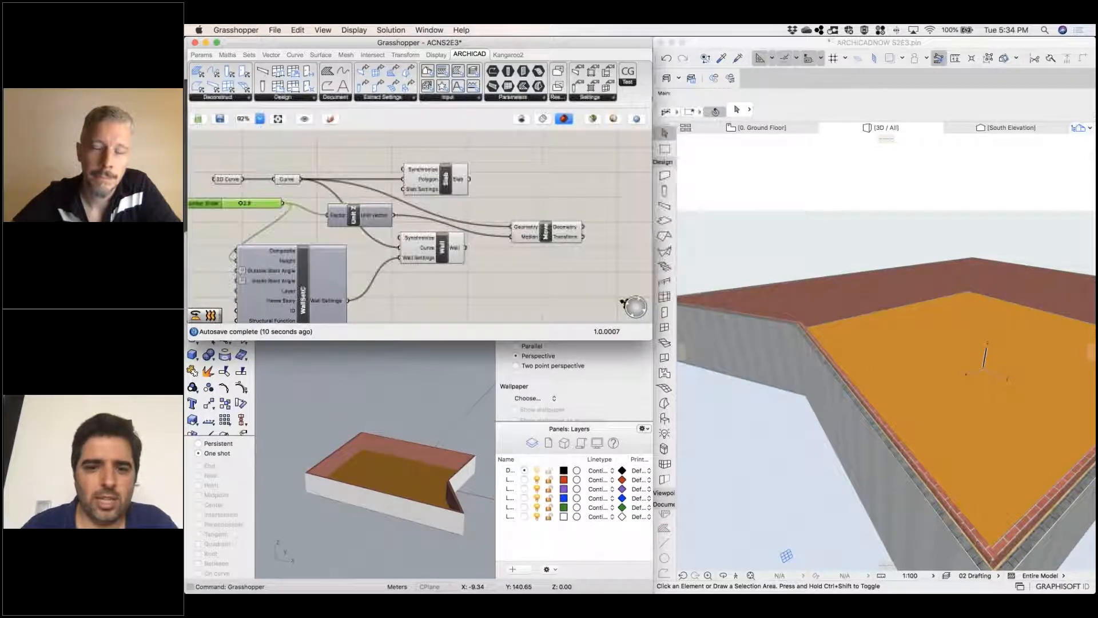
{"action": "left_click", "coordinate": [517, 230]}
{"action": "left_click_drag", "start_coordinate": [517, 229], "coordinate": [508, 229]}
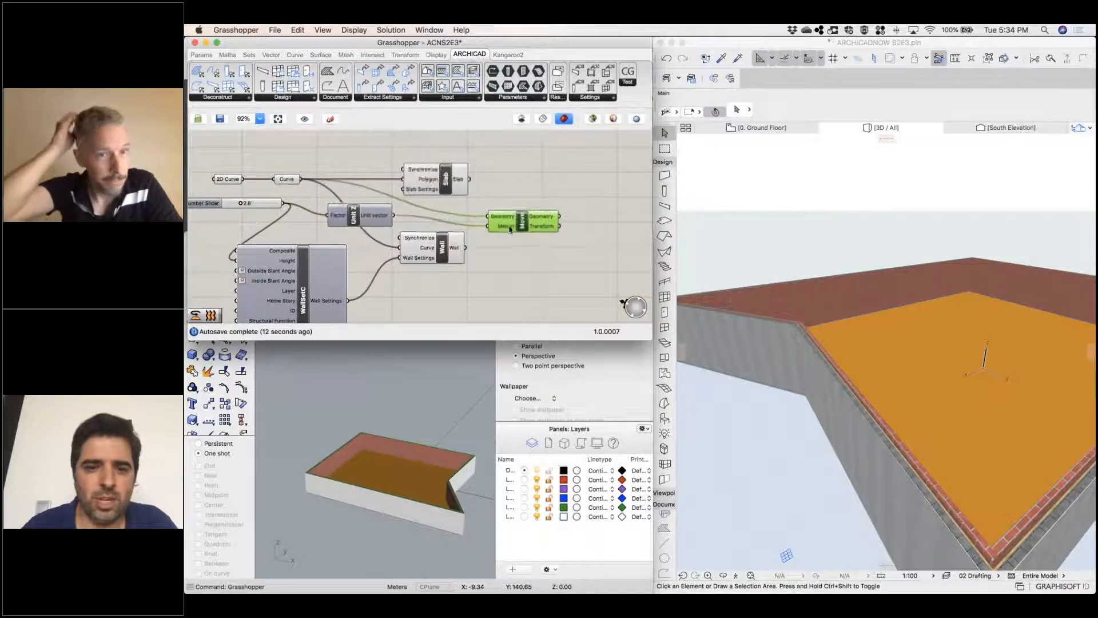
{"action": "left_click", "coordinate": [577, 278]}
{"action": "double_click", "coordinate": [576, 278]}
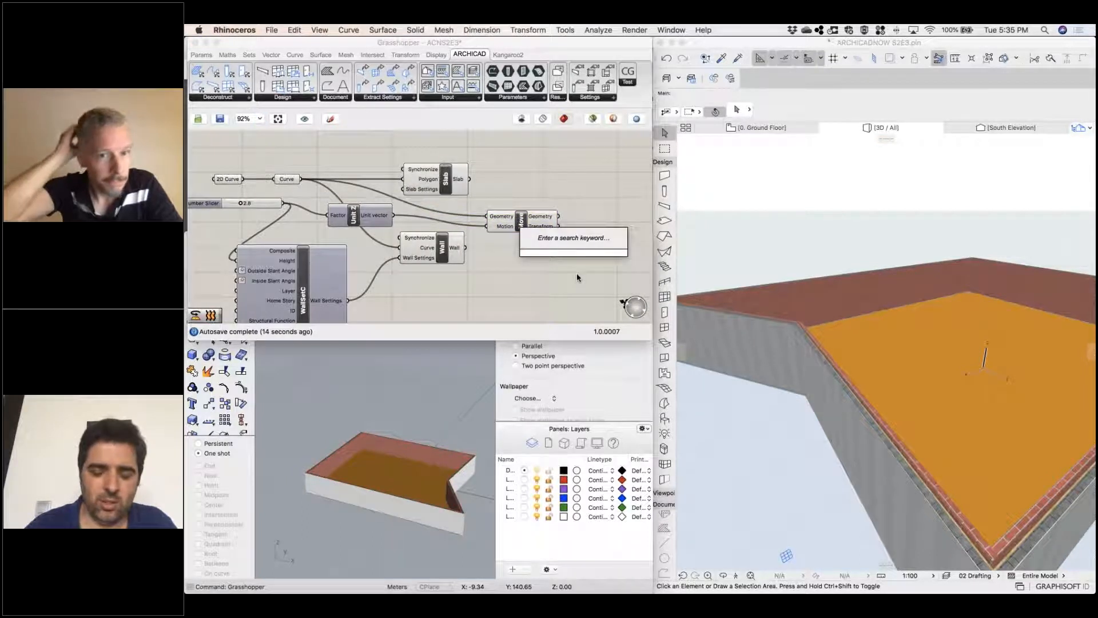
{"action": "type", "text": "slab"}
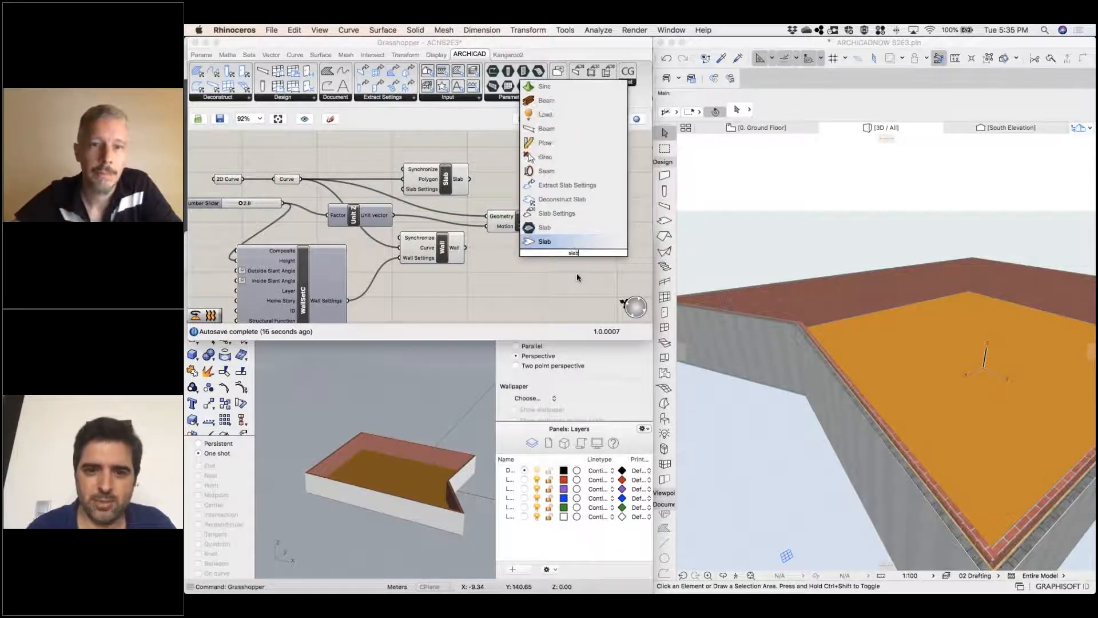
{"action": "key", "text": "Return"}
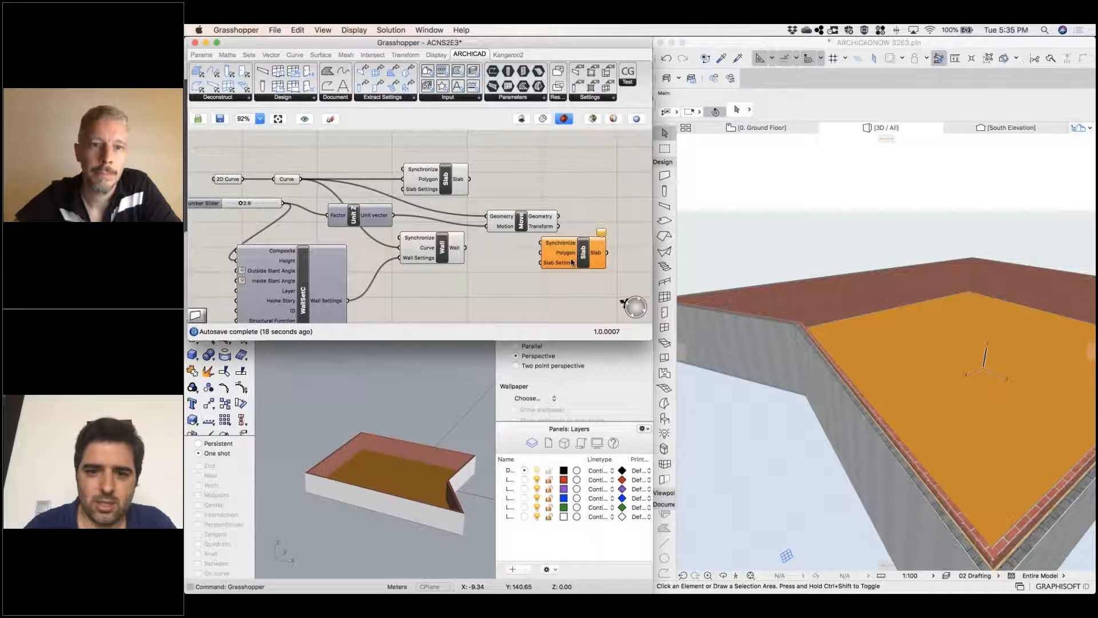
{"action": "left_click_drag", "start_coordinate": [596, 255], "coordinate": [639, 229]}
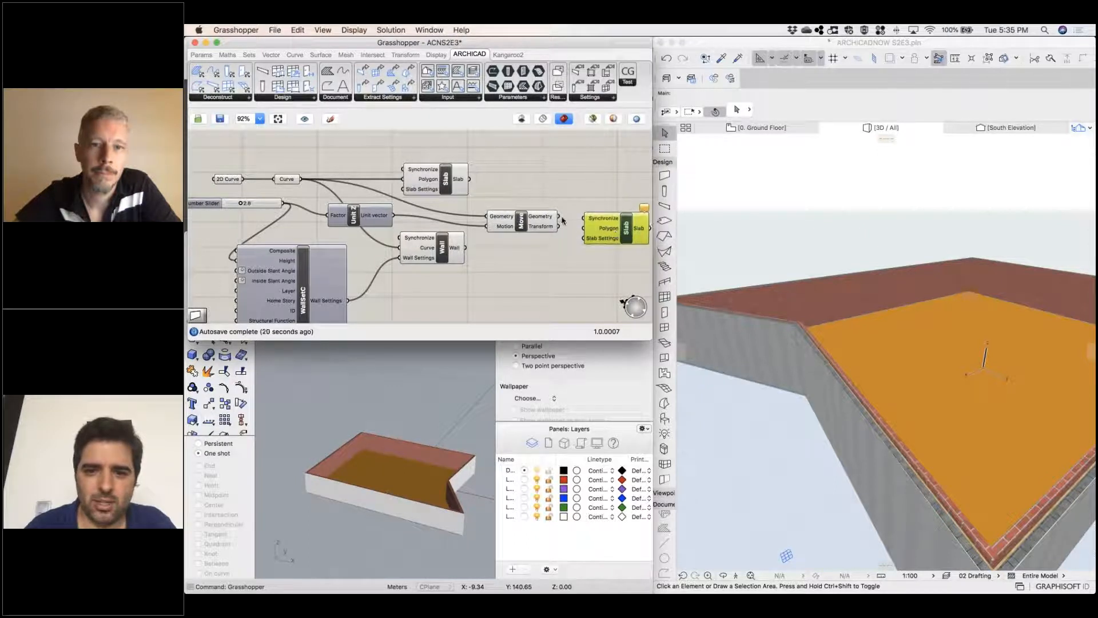
{"action": "left_click_drag", "start_coordinate": [559, 217], "coordinate": [613, 217]}
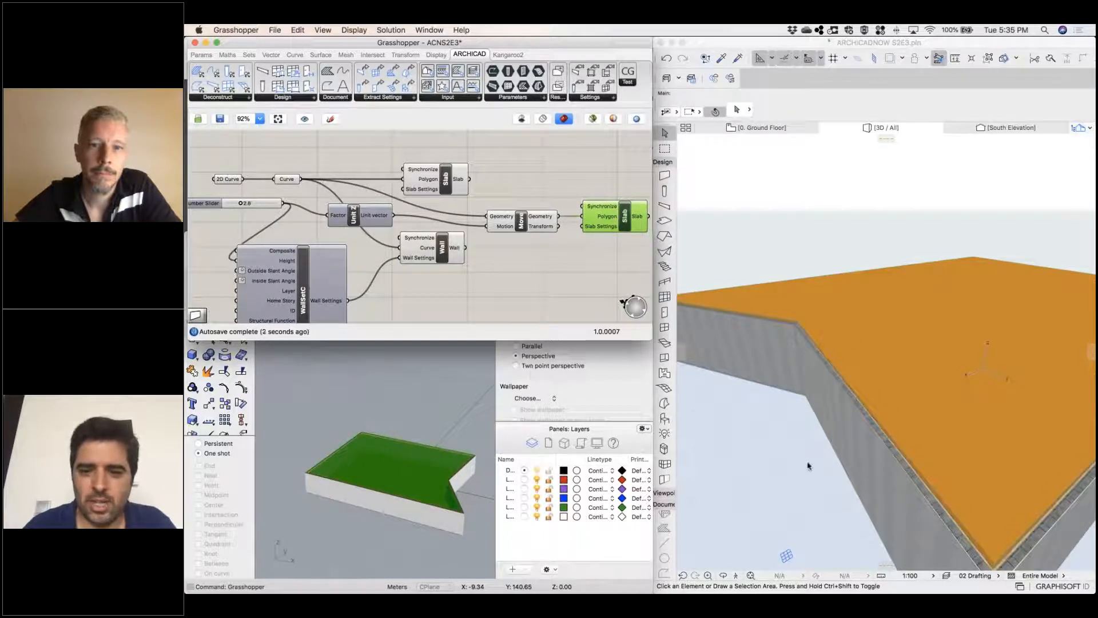
Raise the height number slider to 3.8 with the Archicad building in view from above one corner
{"action": "right_click", "coordinate": [832, 429]}
{"action": "left_click", "coordinate": [804, 433]}
{"action": "left_click", "coordinate": [777, 440]}
{"action": "mouse_move", "coordinate": [800, 386]}
{"action": "middle_mouse_down", "text": "shift"}
{"action": "mouse_move", "coordinate": [788, 380]}
{"action": "mouse_move", "coordinate": [819, 366]}
{"action": "mouse_move", "coordinate": [751, 363]}
{"action": "mouse_move", "coordinate": [899, 255]}
{"action": "mouse_move", "coordinate": [989, 412]}
{"action": "mouse_move", "coordinate": [792, 420]}
{"action": "mouse_move", "coordinate": [817, 384]}
{"action": "mouse_move", "coordinate": [799, 380]}
{"action": "middle_mouse_up", "text": "shift"}
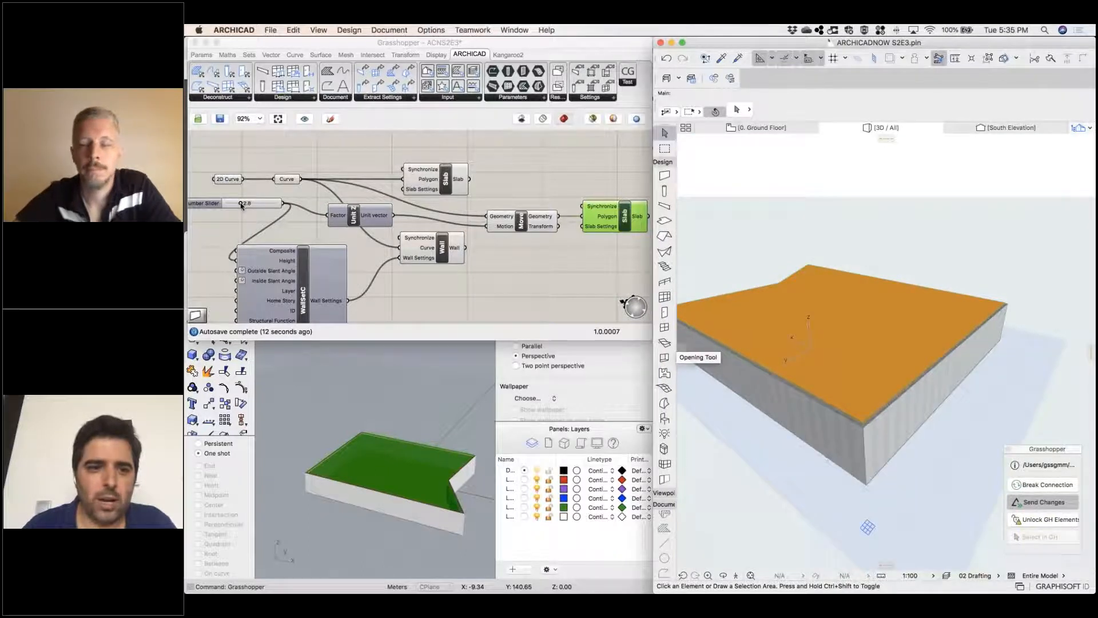
{"action": "left_click", "coordinate": [242, 203]}
{"action": "left_click_drag", "start_coordinate": [242, 203], "coordinate": [246, 205]}
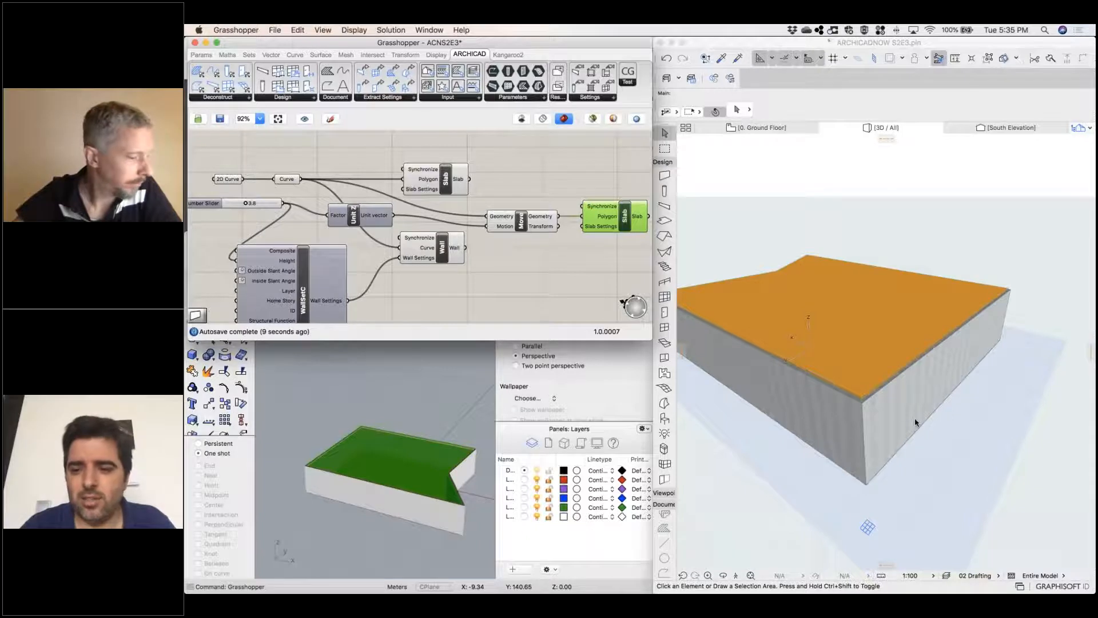
Inspect the selection settings of one generated end wall in Archicad, leaving them unchanged
{"action": "left_click", "coordinate": [895, 419]}
{"action": "left_click", "coordinate": [895, 419]}
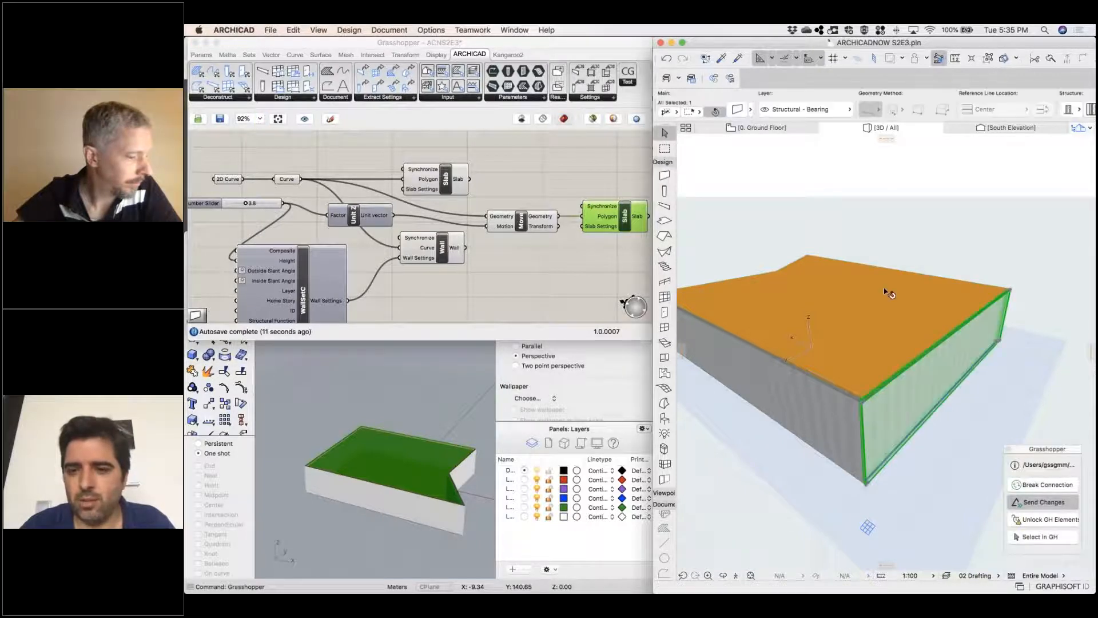
{"action": "left_click", "coordinate": [737, 110]}
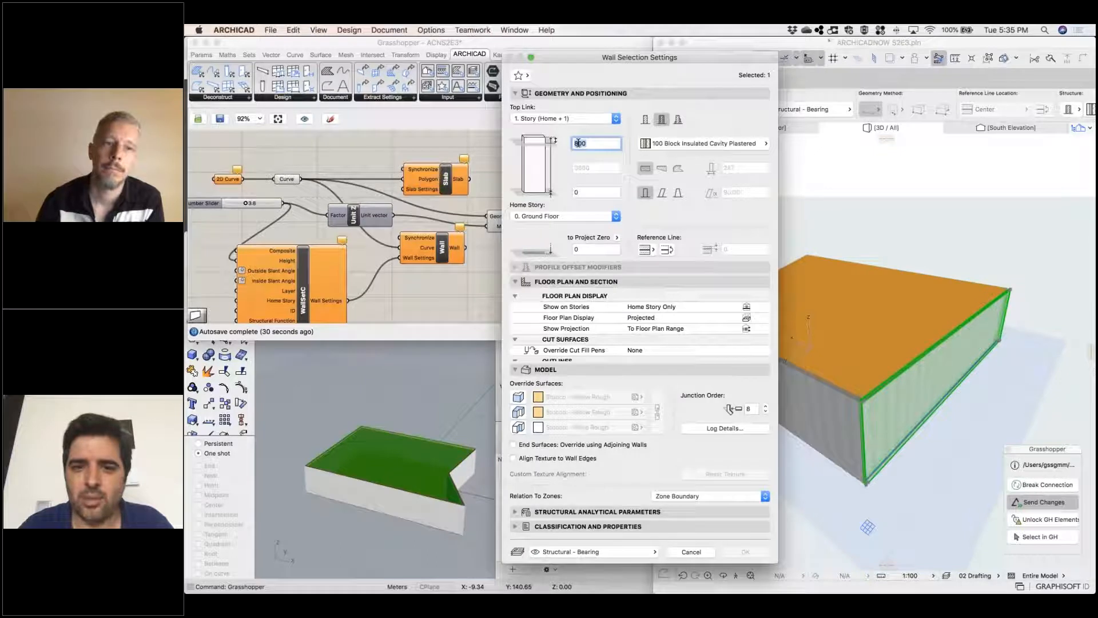
{"action": "left_click", "coordinate": [700, 553]}
{"action": "left_click", "coordinate": [860, 237]}
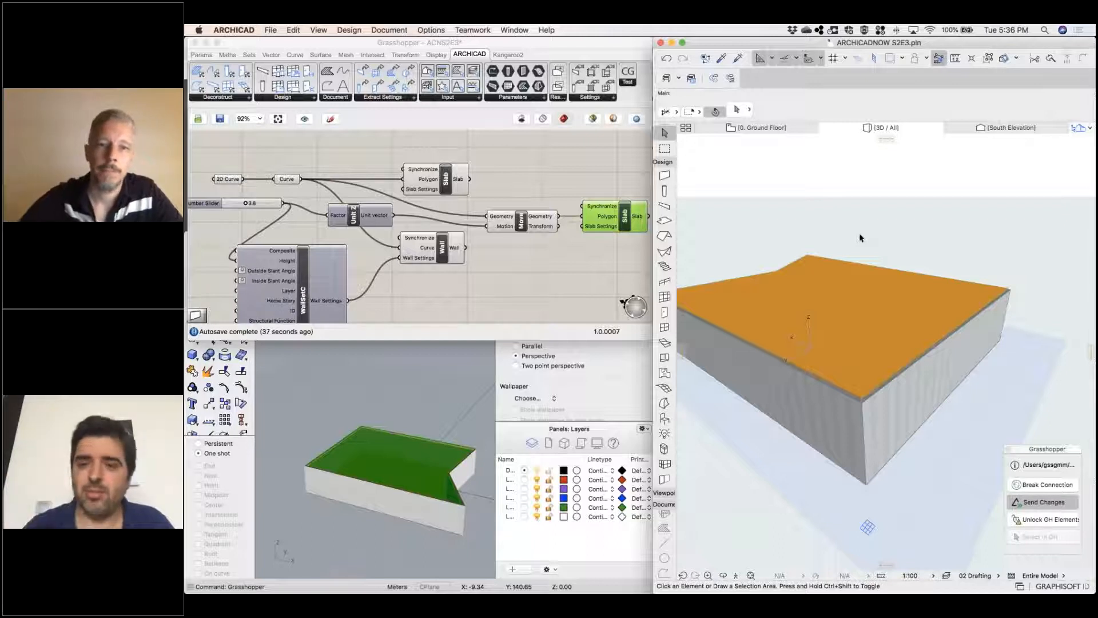
Raise the number slider driving the wall height and upper slab to 4.8
{"action": "mouse_move", "coordinate": [906, 228]}
{"action": "left_mouse_down"}
{"action": "mouse_move", "coordinate": [926, 221]}
{"action": "mouse_move", "coordinate": [899, 233]}
{"action": "left_mouse_up"}
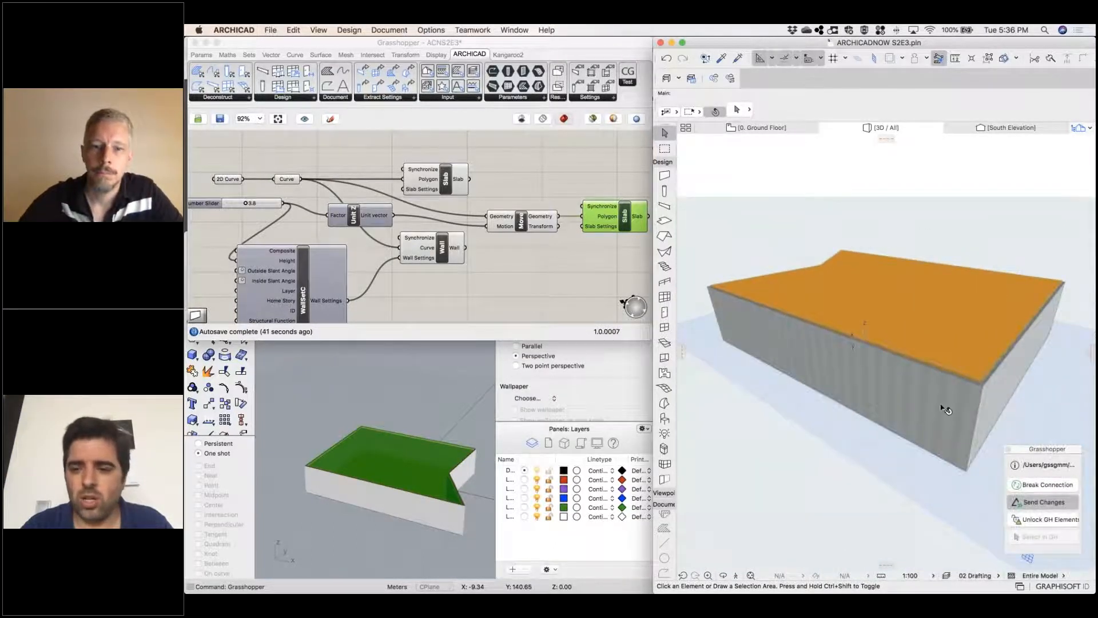
{"action": "left_click", "coordinate": [245, 204]}
{"action": "left_click_drag", "start_coordinate": [246, 204], "coordinate": [250, 204]}
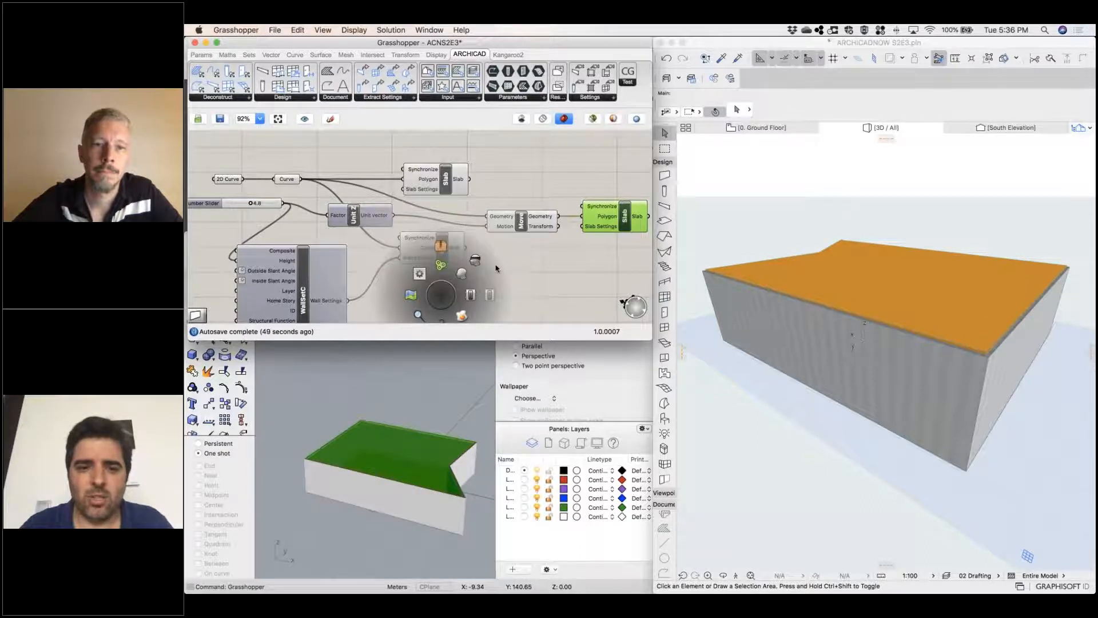
{"action": "right_click", "coordinate": [531, 258]}
{"action": "right_click_drag", "start_coordinate": [495, 272], "coordinate": [585, 230]}
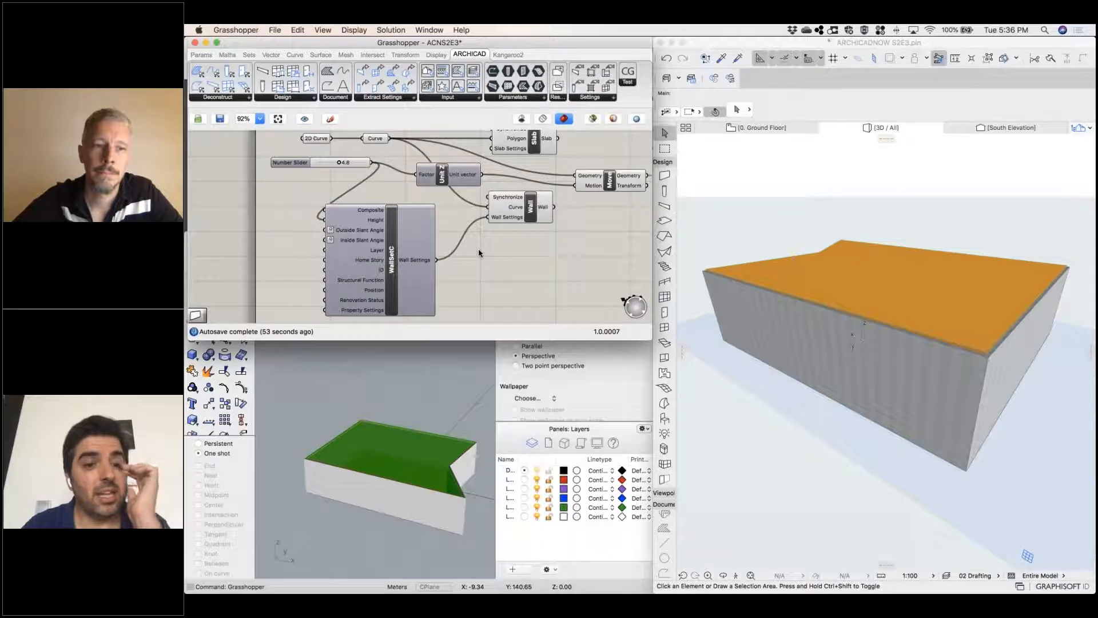
Set Archicad's default wall to a basic structure in Glass with a thickness of 20
{"action": "left_click", "coordinate": [709, 192]}
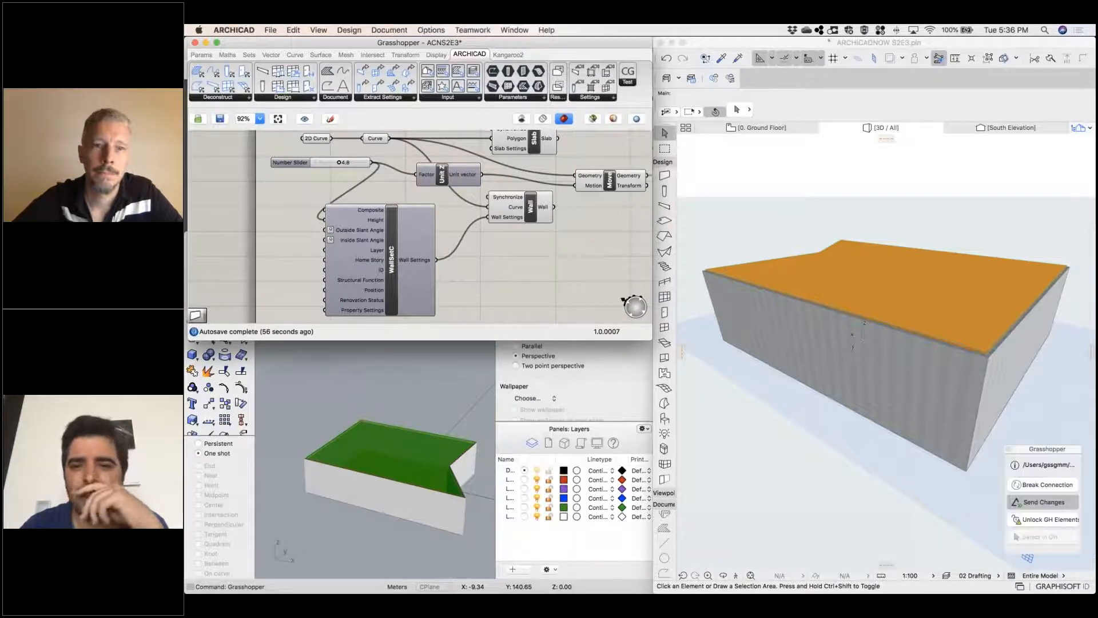
{"action": "double_click", "coordinate": [665, 175]}
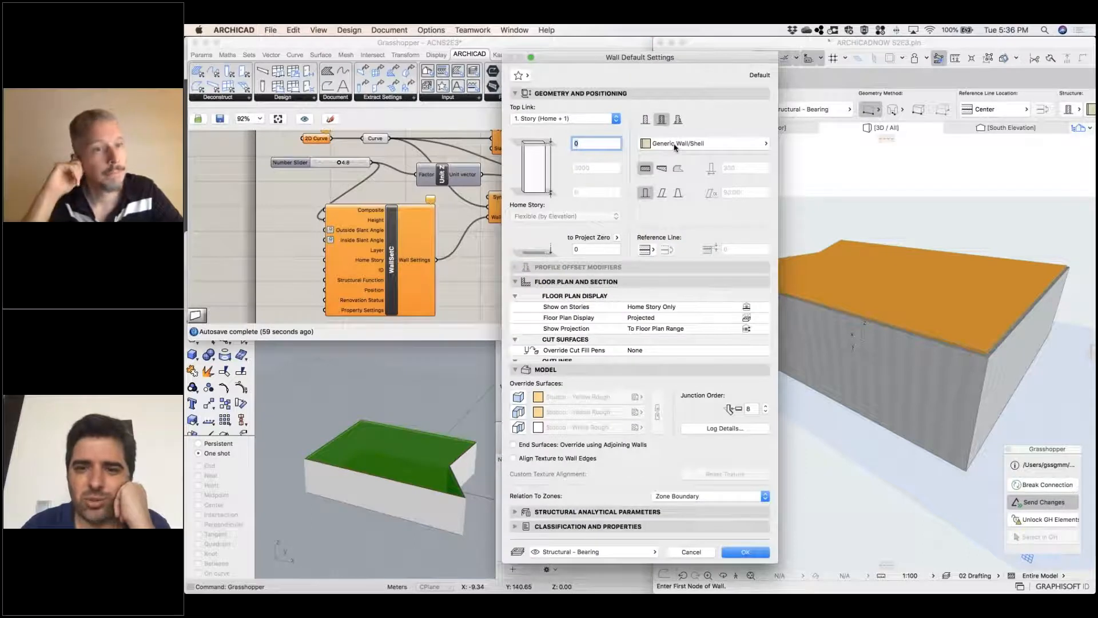
{"action": "left_click", "coordinate": [675, 147]}
{"action": "left_click", "coordinate": [665, 132]}
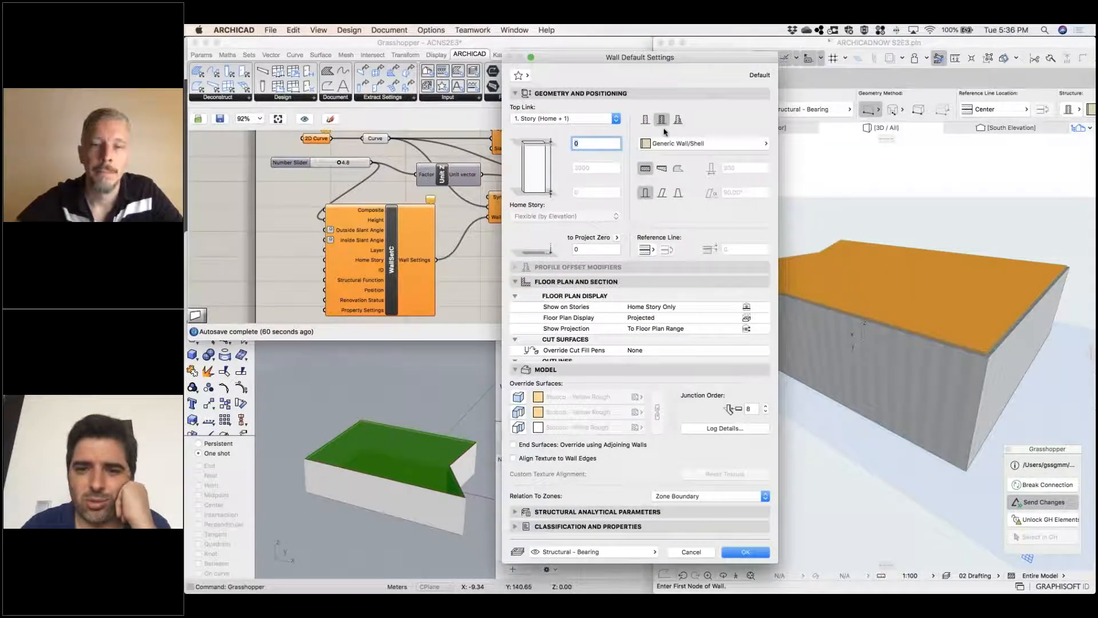
{"action": "left_click", "coordinate": [645, 119]}
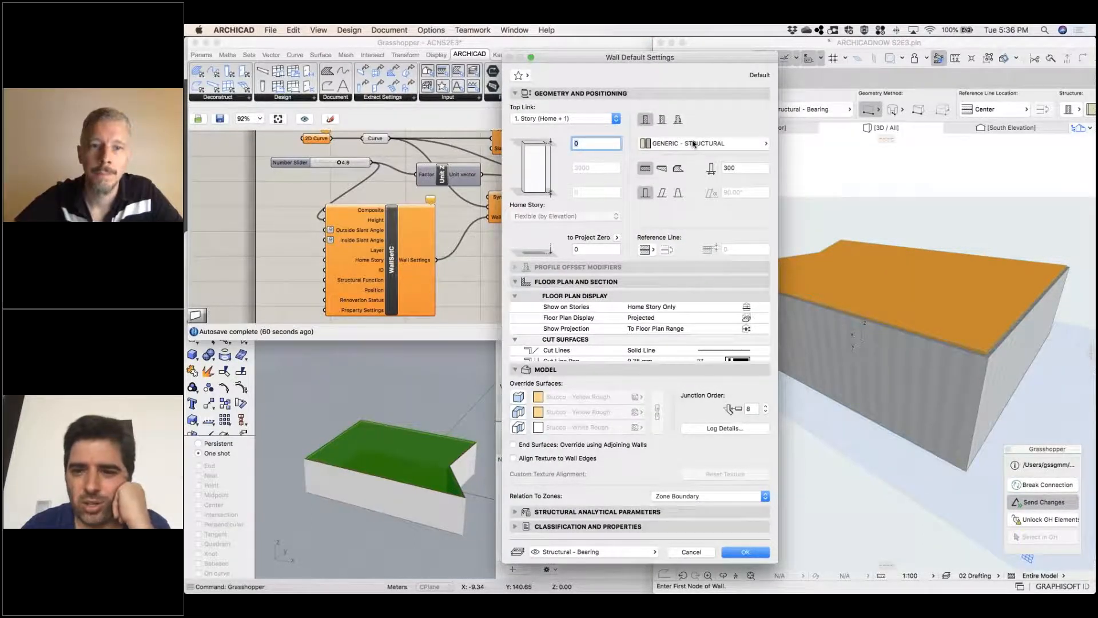
{"action": "left_click", "coordinate": [693, 144]}
{"action": "left_click", "coordinate": [812, 172]}
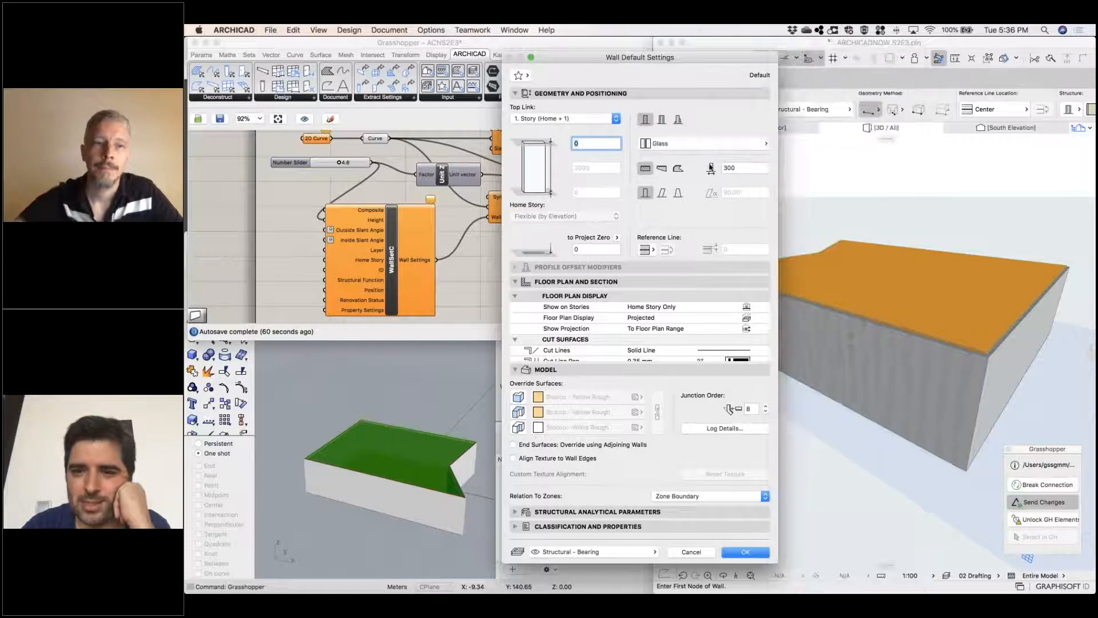
{"action": "left_click", "coordinate": [720, 170]}
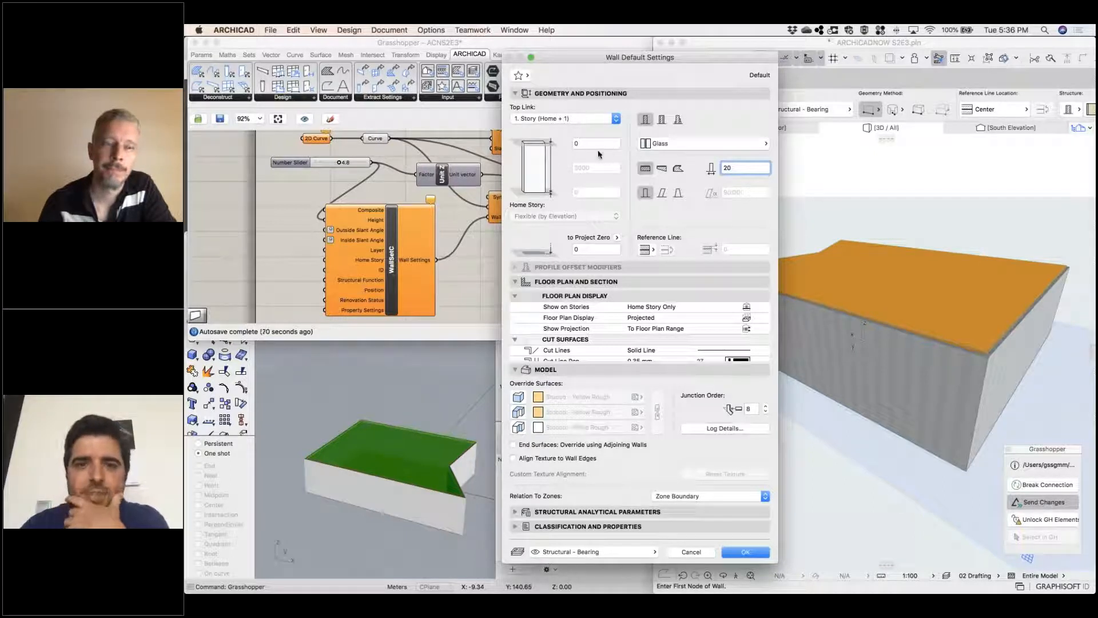
Set the default wall's top link to Not Linked, its height to 5000 and its layer to Finish - Wall
{"action": "left_click", "coordinate": [594, 120]}
{"action": "left_click", "coordinate": [564, 135]}
{"action": "left_click_drag", "start_coordinate": [560, 168], "coordinate": [563, 166]}
{"action": "type", "text": "5"}
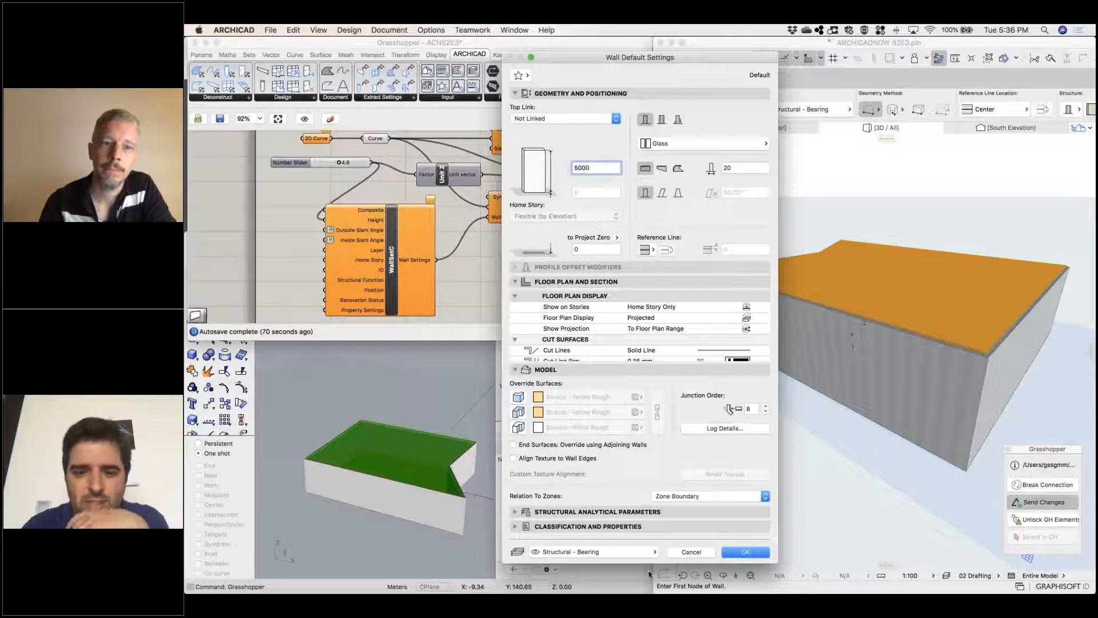
{"action": "left_click", "coordinate": [617, 552]}
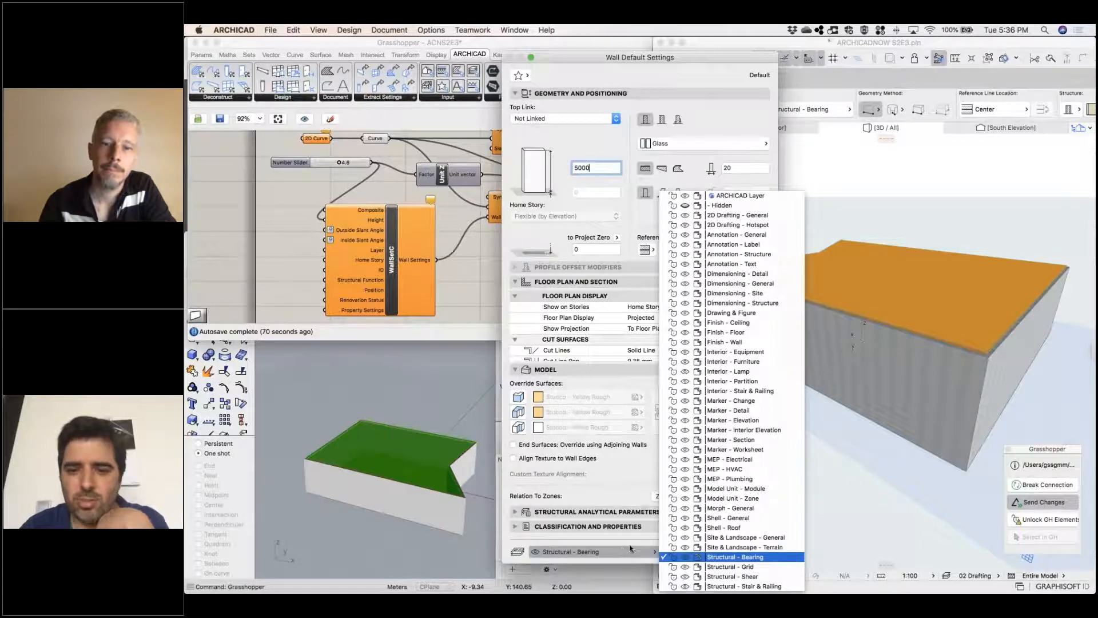
{"action": "left_click", "coordinate": [753, 342]}
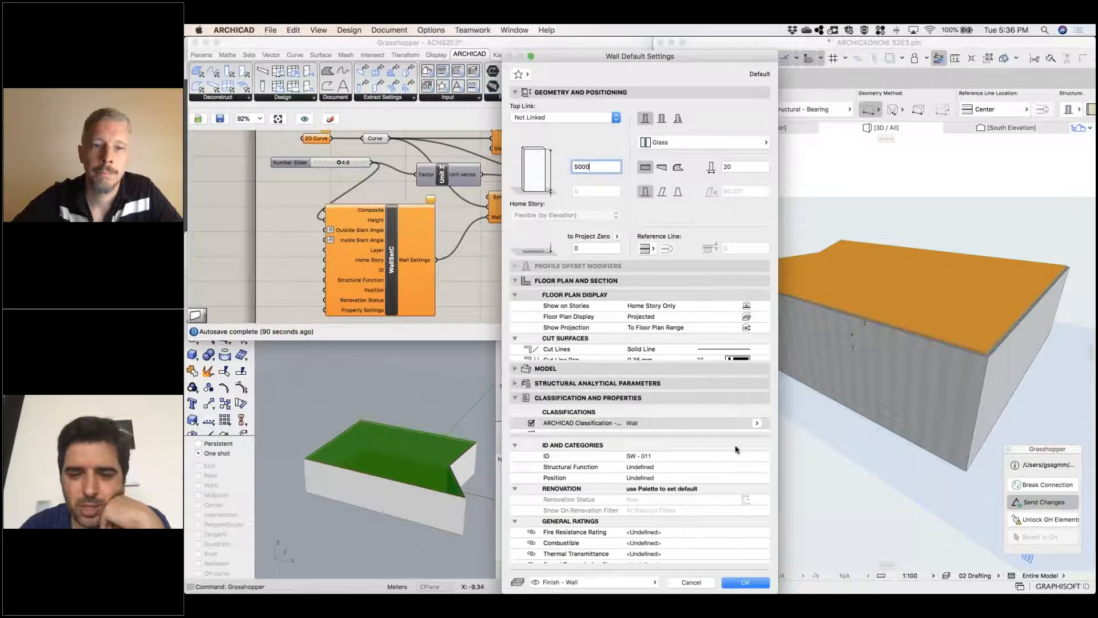
{"action": "left_click", "coordinate": [755, 426]}
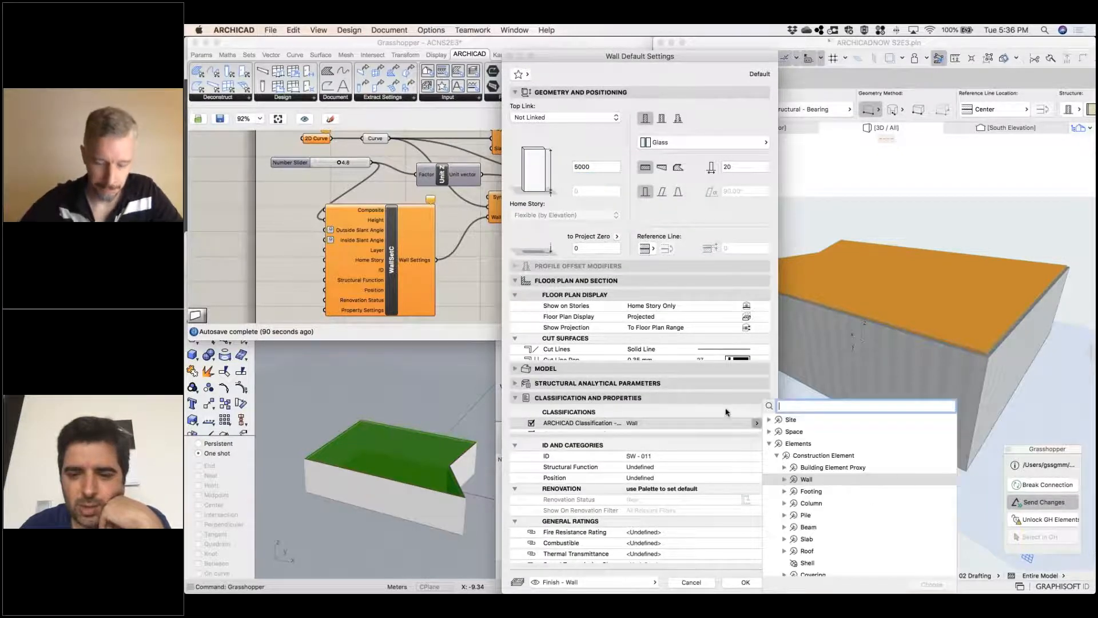
{"action": "left_click", "coordinate": [736, 586]}
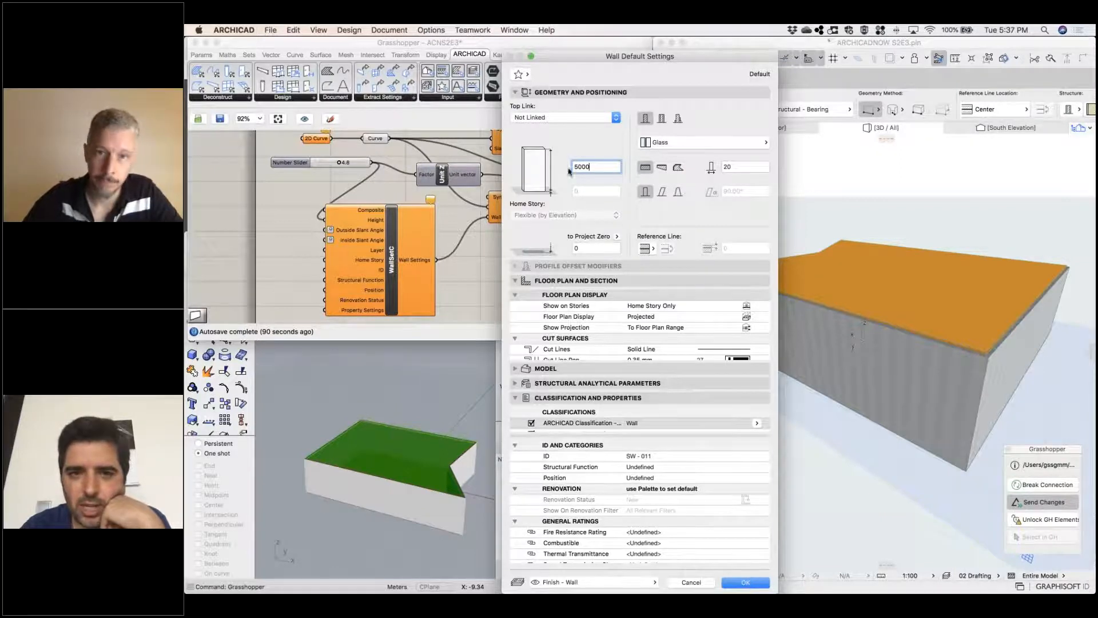
Save the wall settings as a new favorite named SCHEMATIC GLASS WALL and accept the default settings
{"action": "left_click", "coordinate": [526, 74]}
{"action": "scroll", "coordinate": [372, 275], "scroll_direction": "down", "scroll_amount": 2}
{"action": "left_click", "coordinate": [337, 332]}
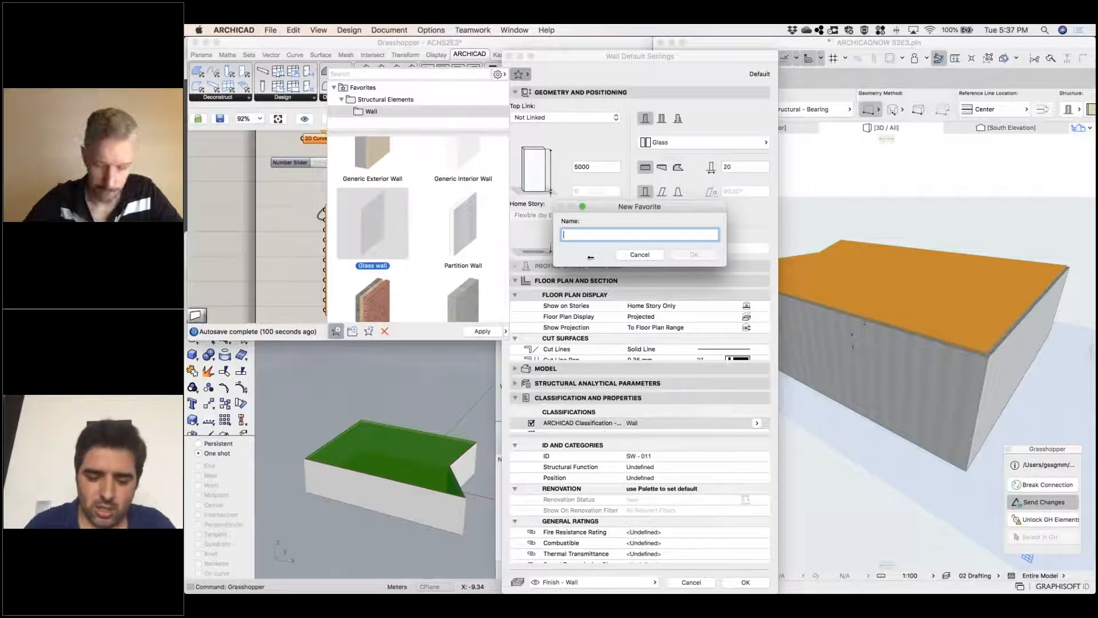
{"action": "type", "text": "SCHEMAT"}
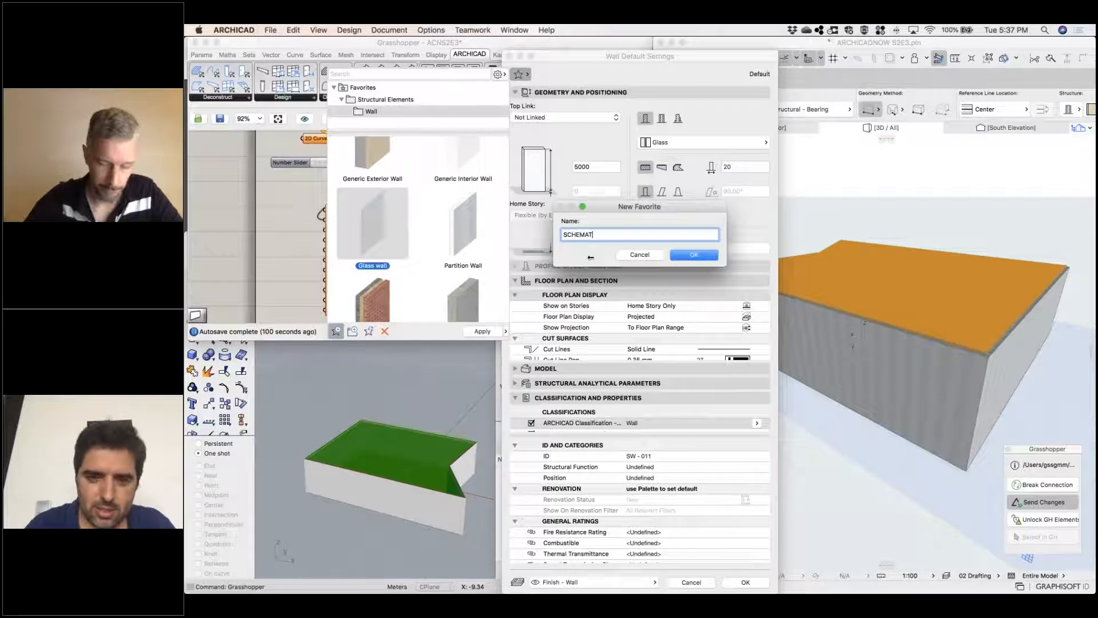
{"action": "type", "text": "IC GLASS WALL"}
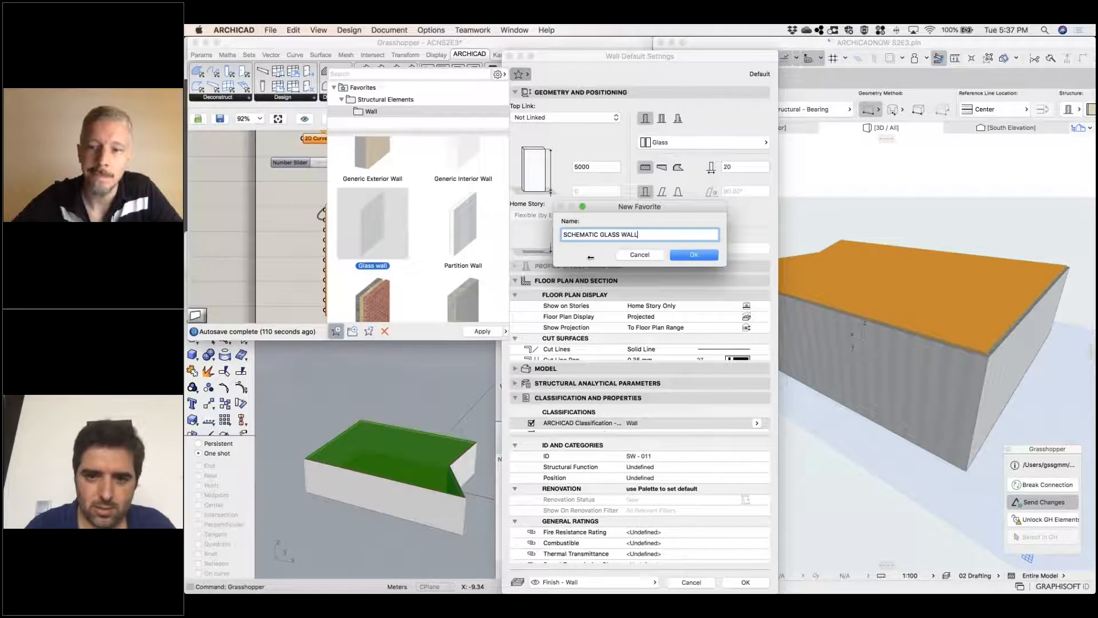
{"action": "key", "text": "Return"}
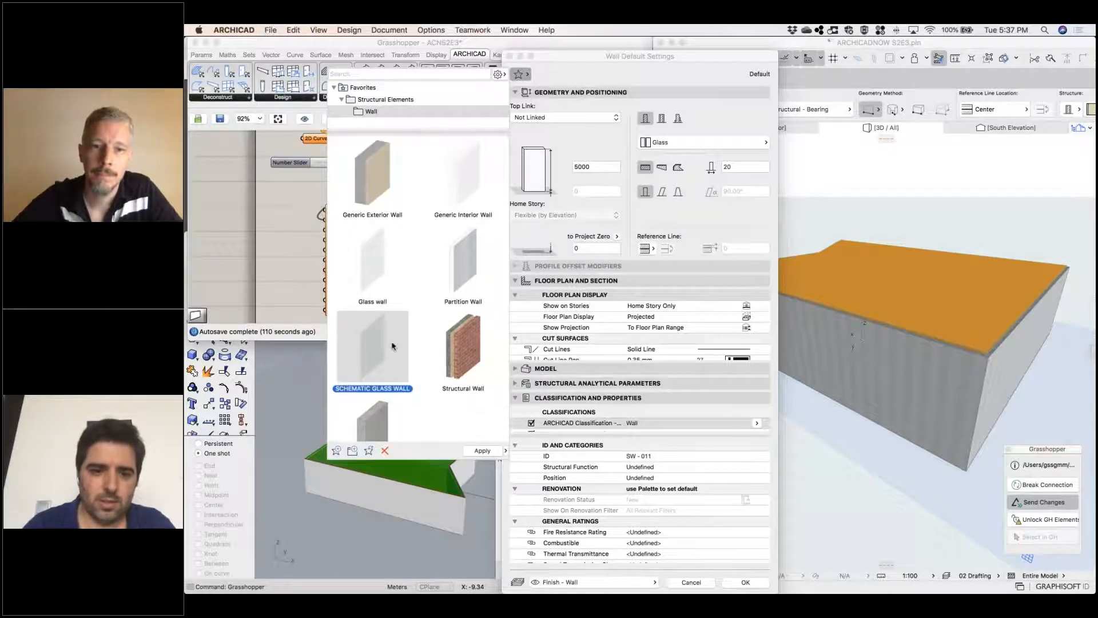
{"action": "left_click", "coordinate": [753, 588]}
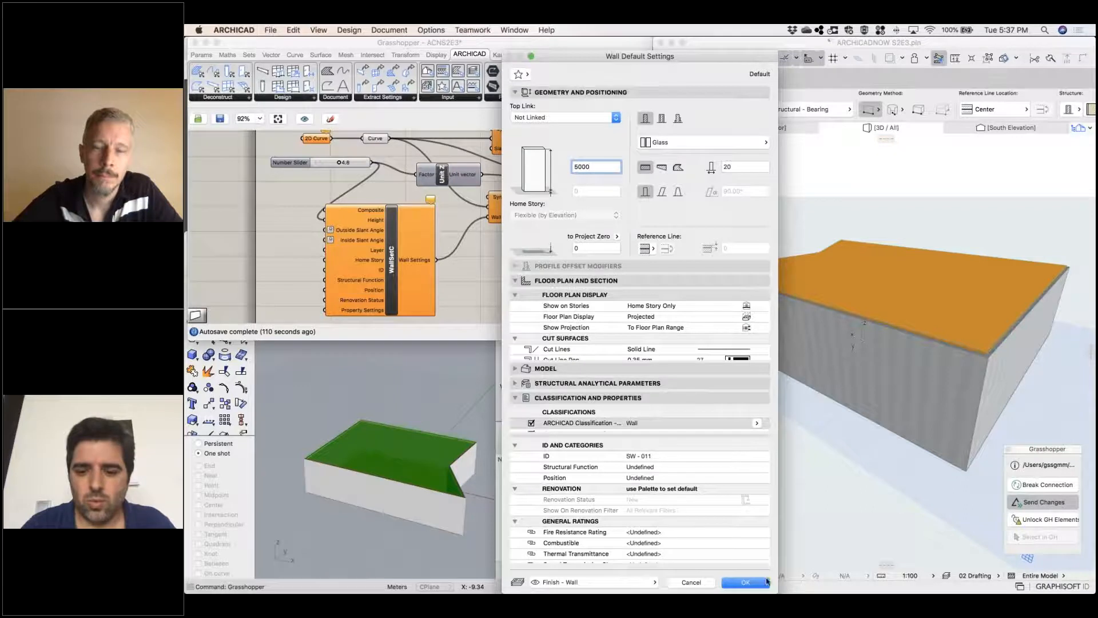
{"action": "left_click", "coordinate": [746, 583]}
Check Archicad's wall favorites for the saved SCHEMATIC GLASS WALL
{"action": "left_click", "coordinate": [749, 110]}
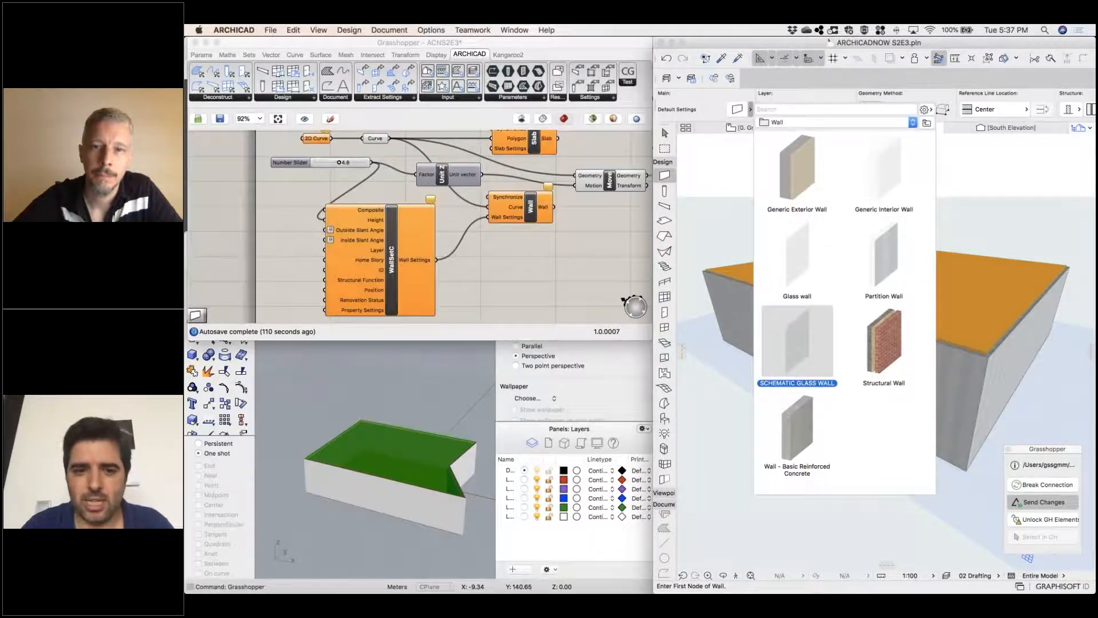
{"action": "left_click", "coordinate": [510, 274]}
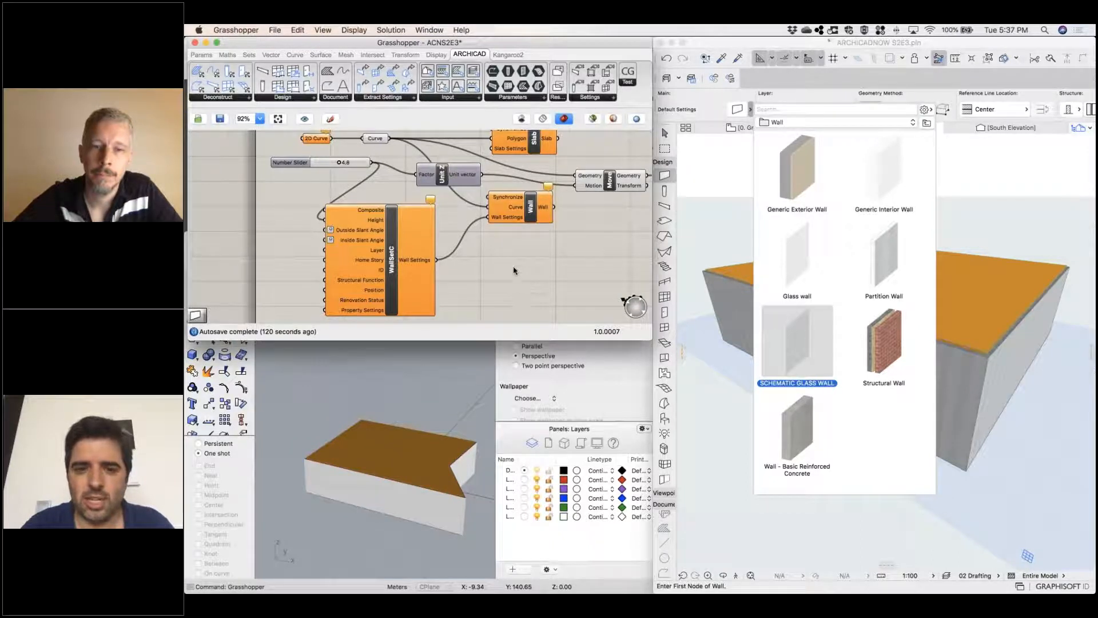
{"action": "left_click", "coordinate": [717, 439]}
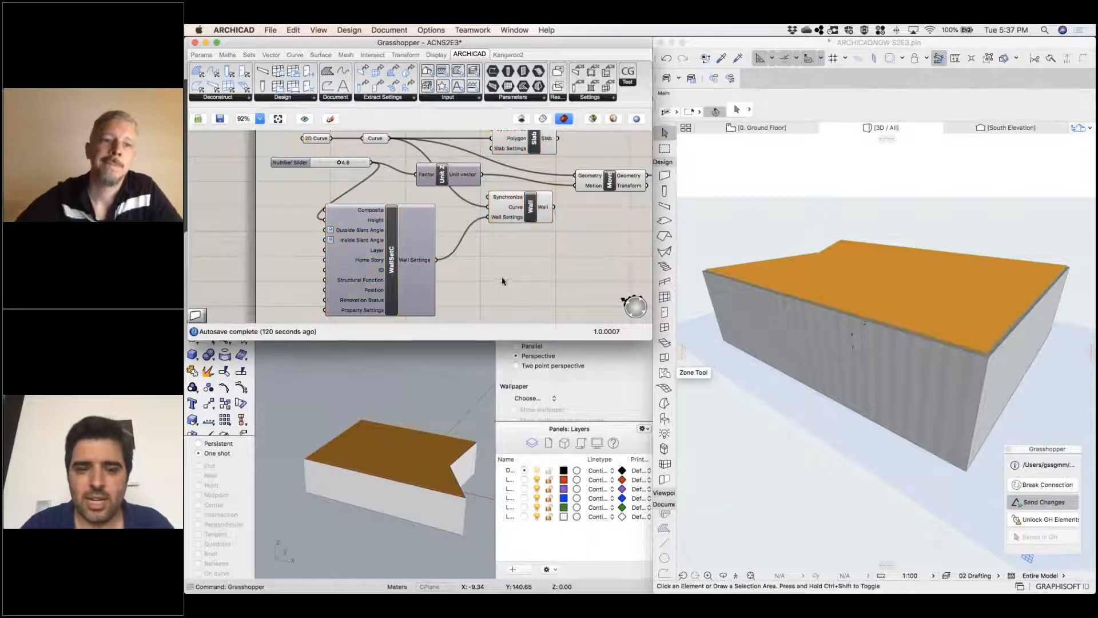
Delete the composite wall settings component feeding the Wall component in Grasshopper
{"action": "scroll", "coordinate": [495, 285], "scroll_direction": "left", "scroll_amount": 3}
{"action": "scroll", "coordinate": [489, 292], "scroll_direction": "up", "scroll_amount": 2}
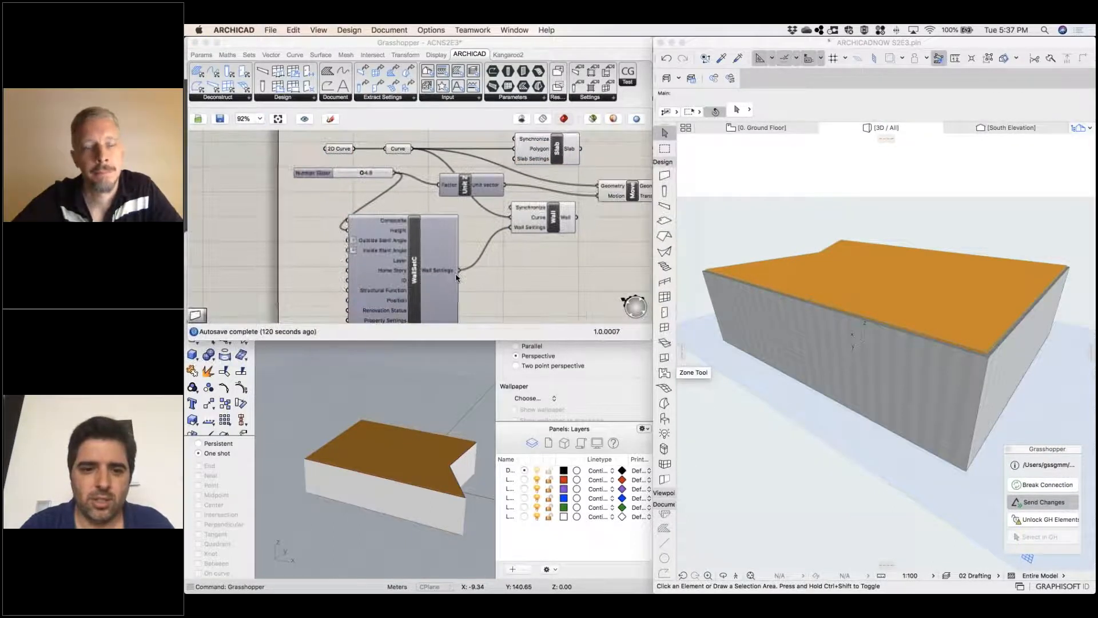
{"action": "left_click", "coordinate": [416, 244]}
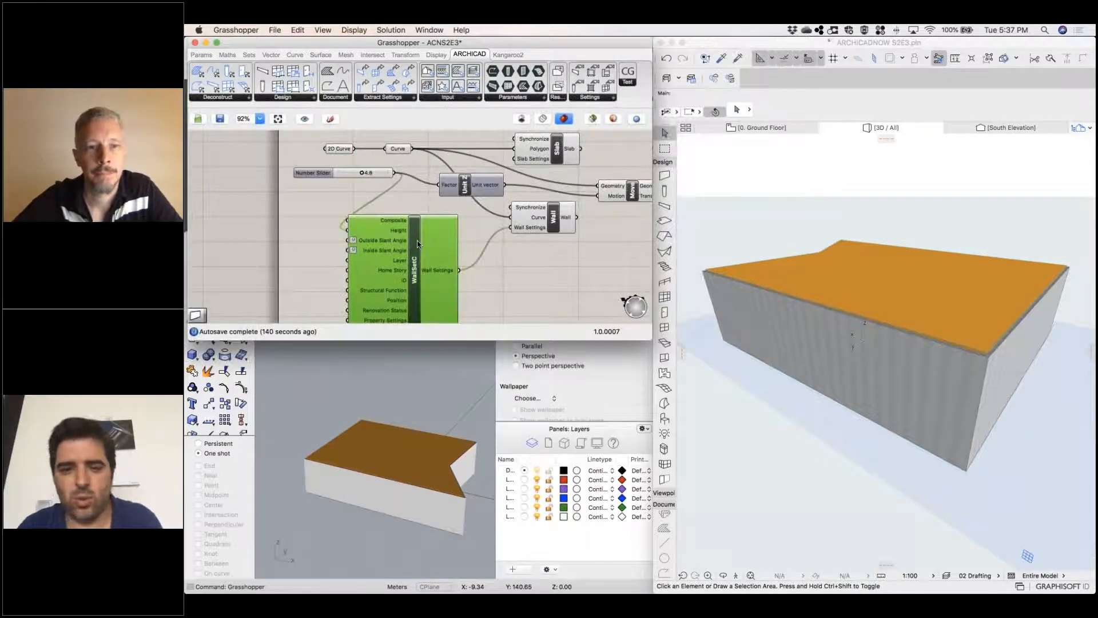
{"action": "key", "text": "Delete"}
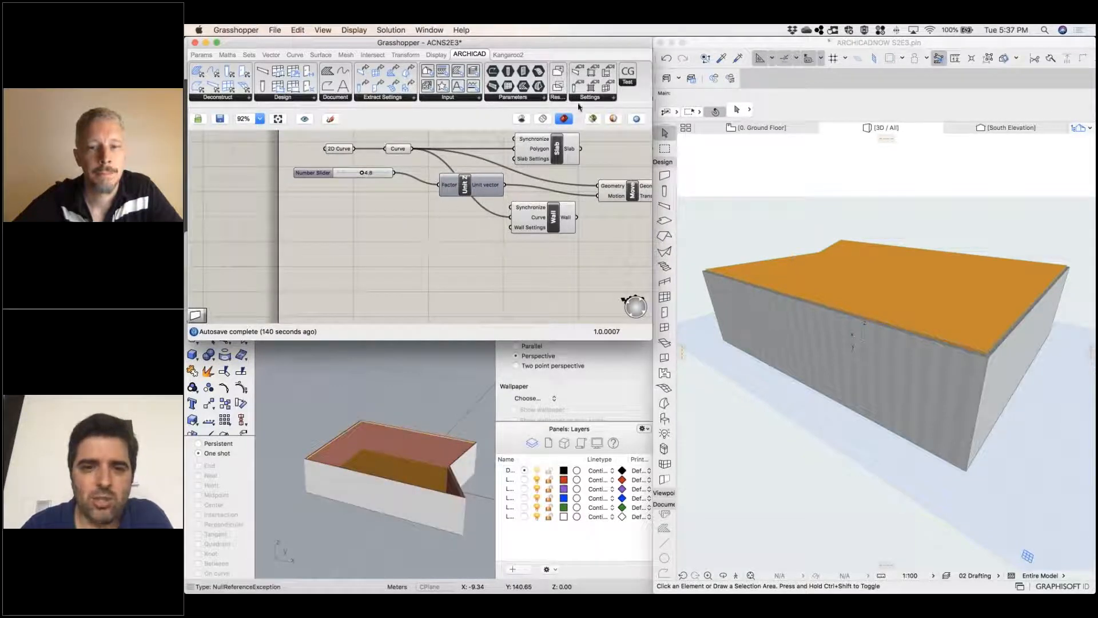
Add a Favorite component, wire it into the Wall Settings input and choose the SCHEMATIC GLASS WALL favorite
{"action": "double_click", "coordinate": [406, 255]}
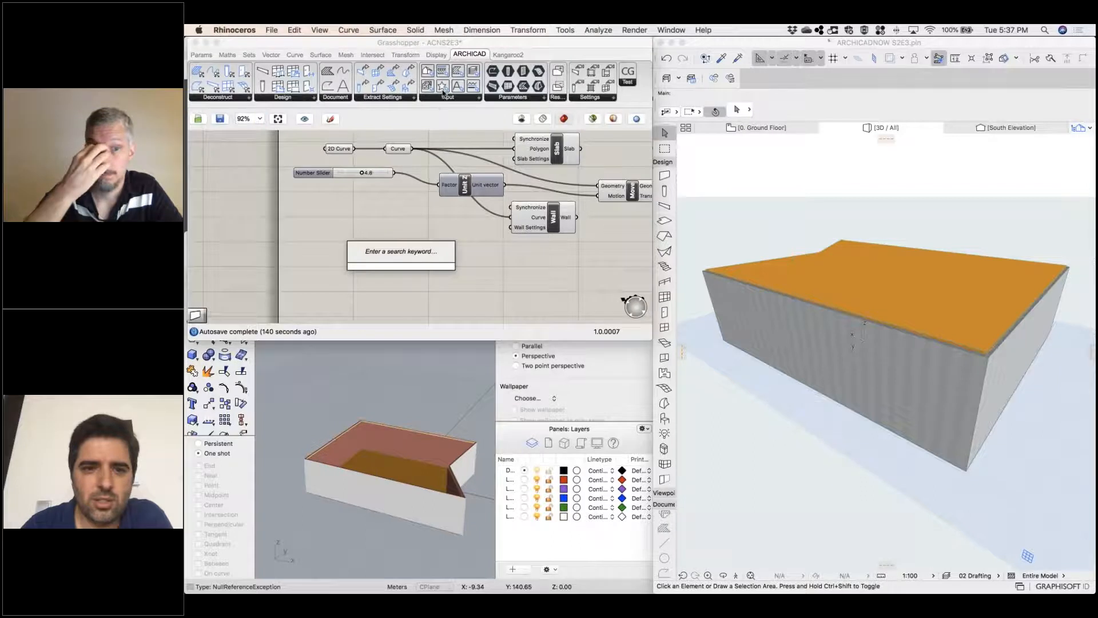
{"action": "left_click_drag", "start_coordinate": [442, 86], "coordinate": [510, 227]}
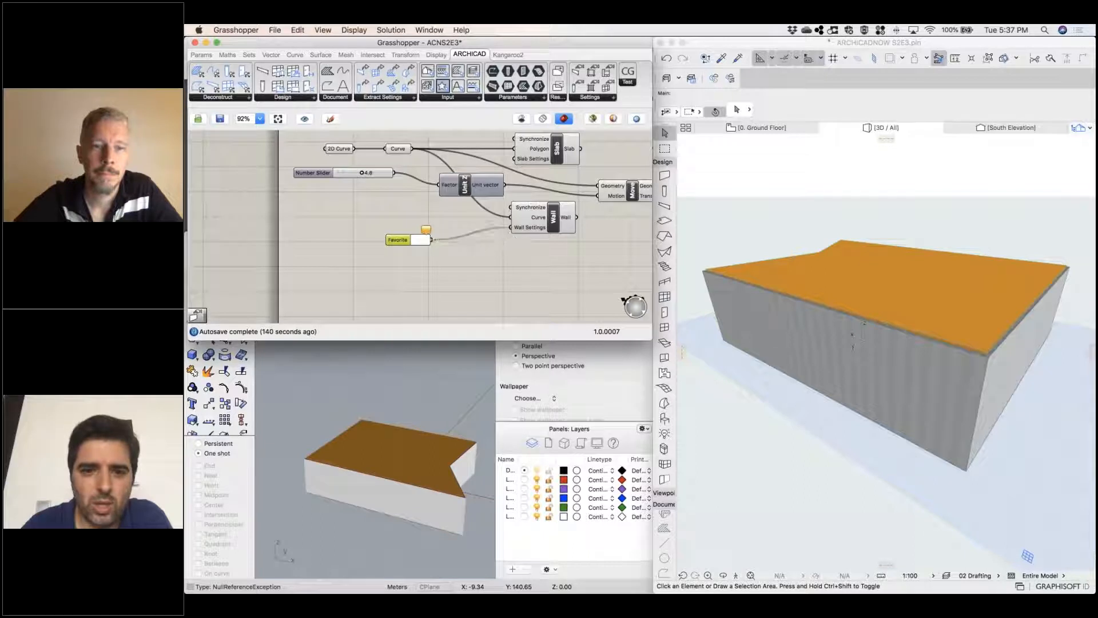
{"action": "left_click", "coordinate": [428, 231]}
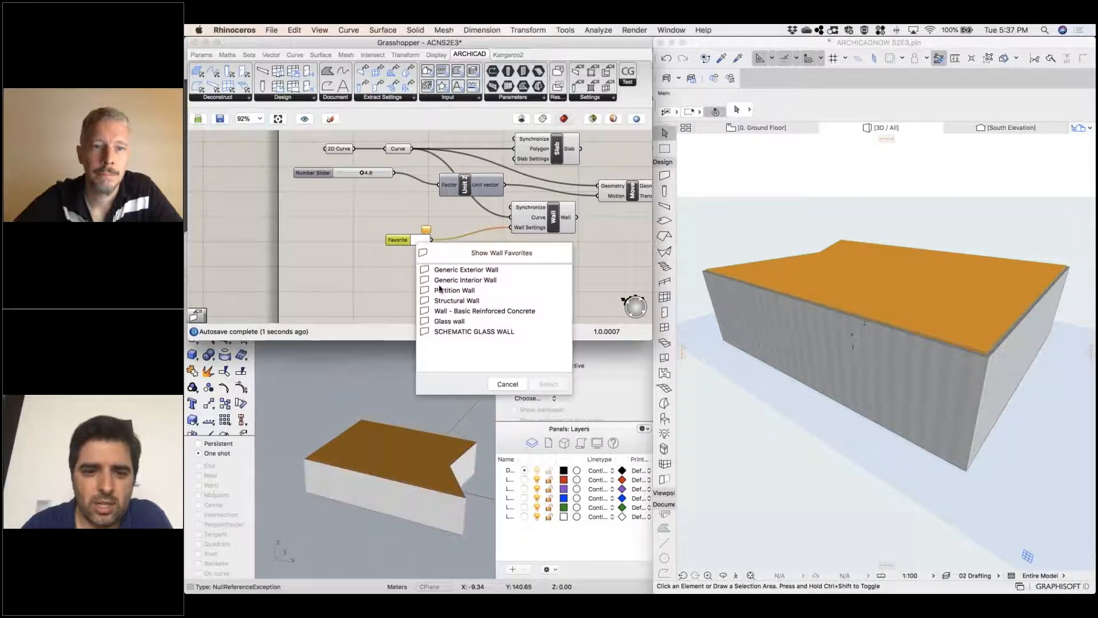
{"action": "left_click", "coordinate": [438, 331]}
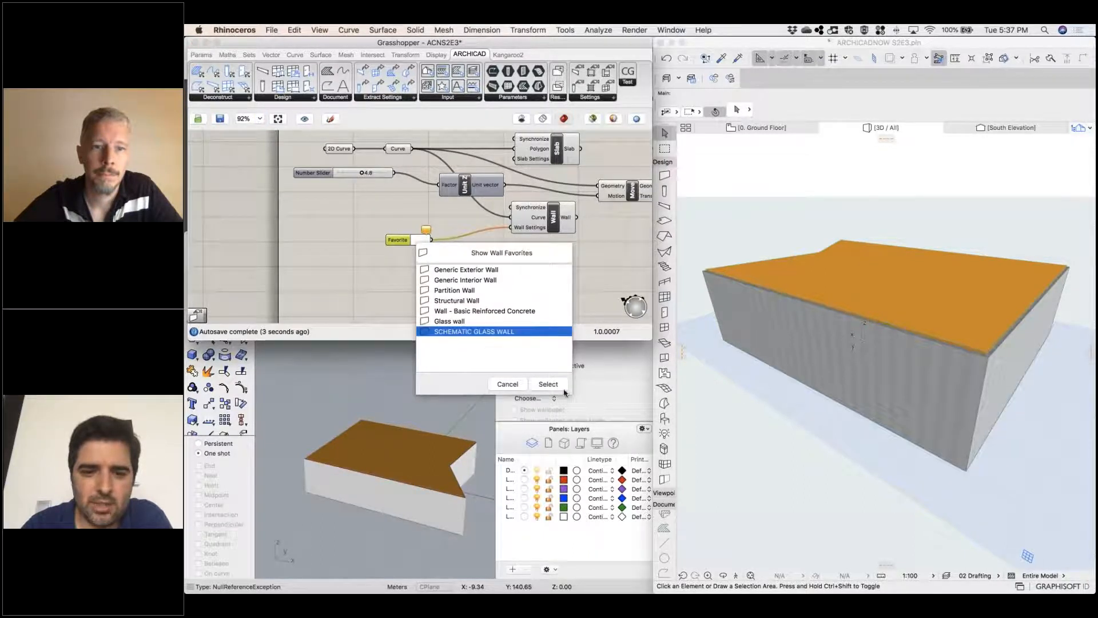
{"action": "left_click", "coordinate": [548, 384]}
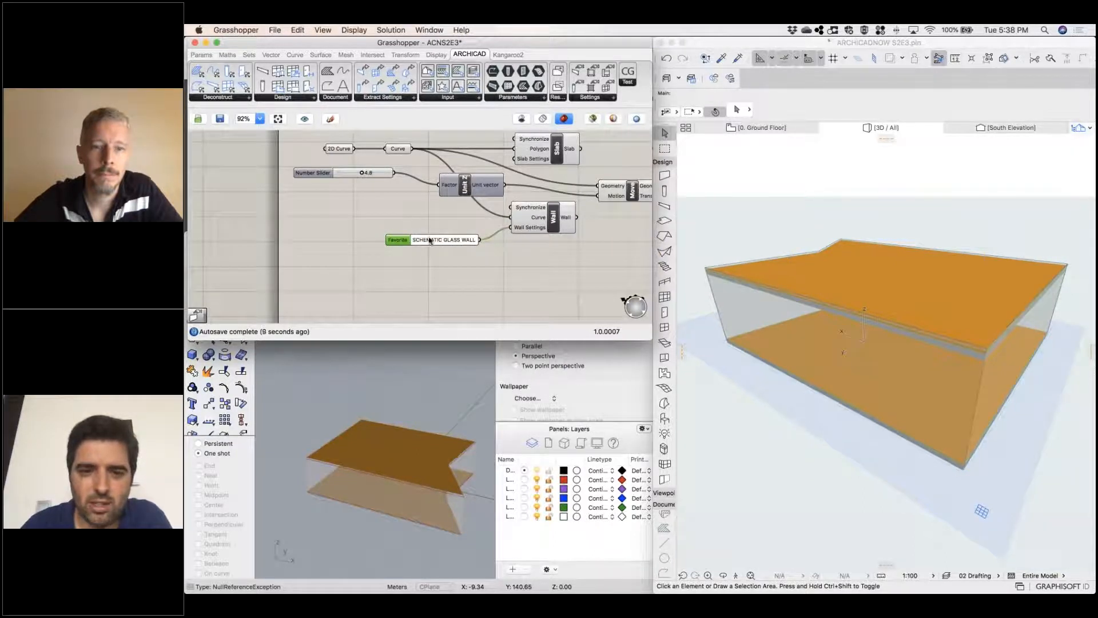
Disconnect the favorite from the Wall component's settings input, choose SCHEMATIC GLASS WALL again from the wall favorites and rewire it
{"action": "right_click", "coordinate": [523, 228]}
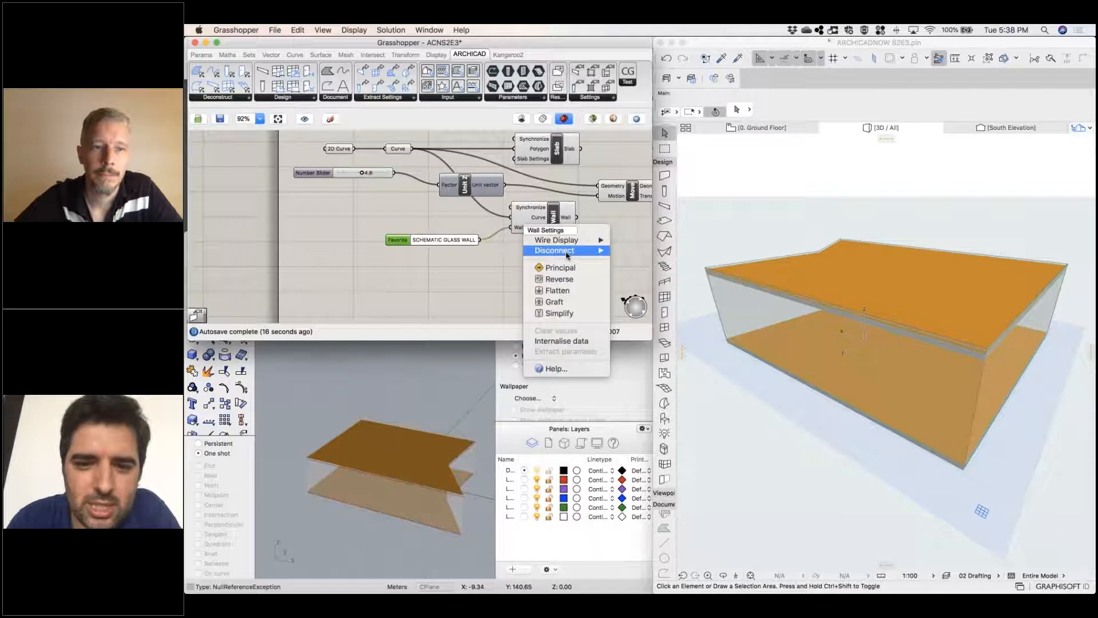
{"action": "mouse_move", "coordinate": [566, 250]}
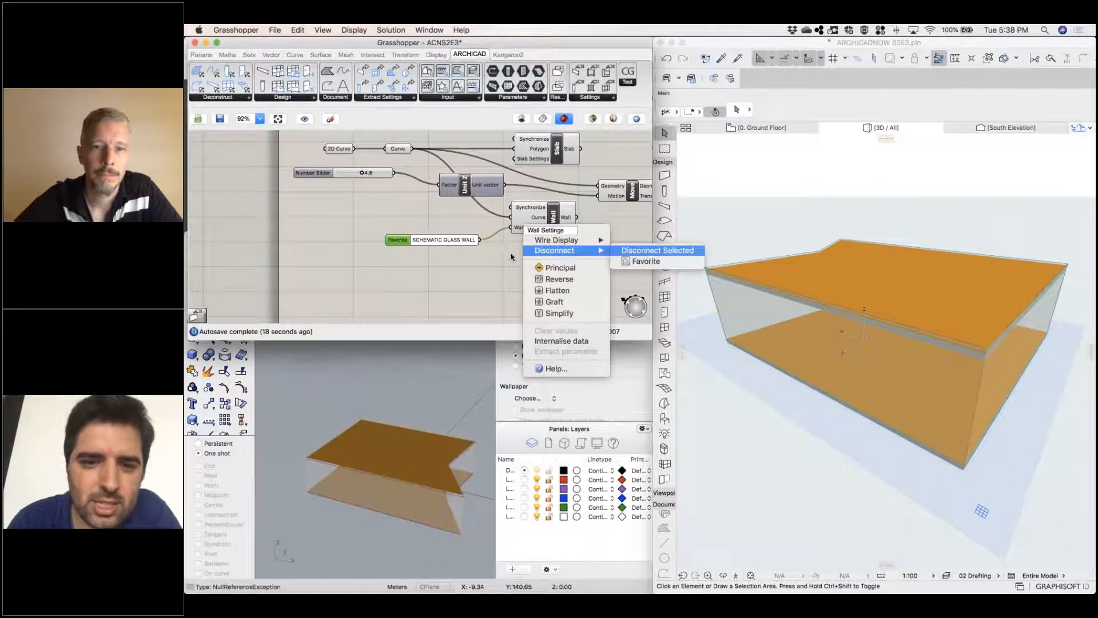
{"action": "left_click", "coordinate": [647, 252]}
{"action": "double_click", "coordinate": [431, 240]}
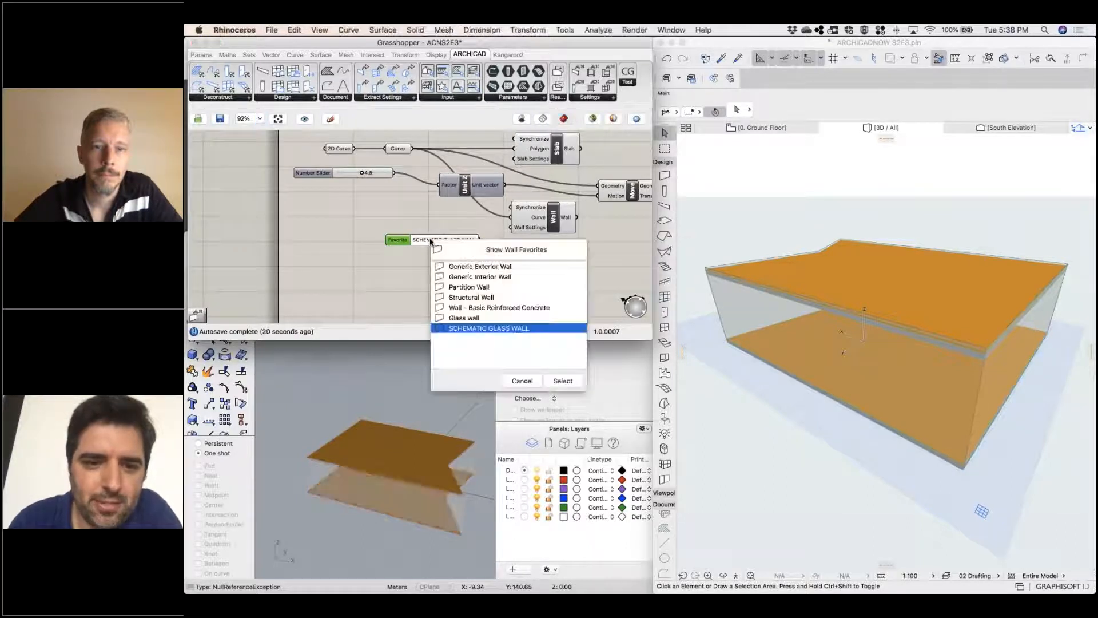
{"action": "left_click", "coordinate": [459, 255]}
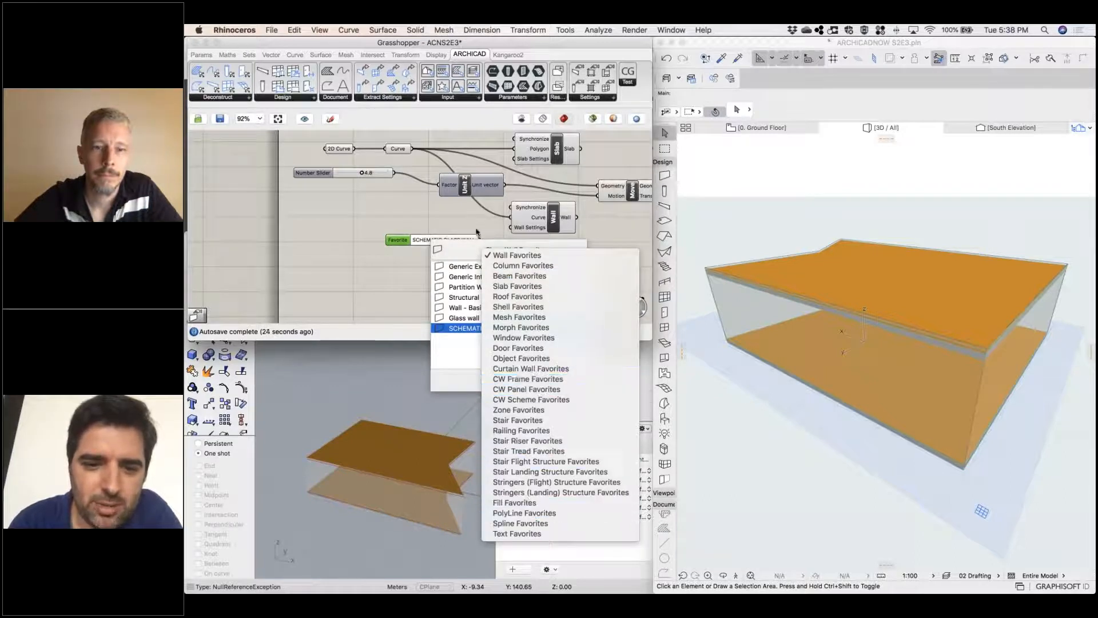
{"action": "left_click", "coordinate": [481, 238]}
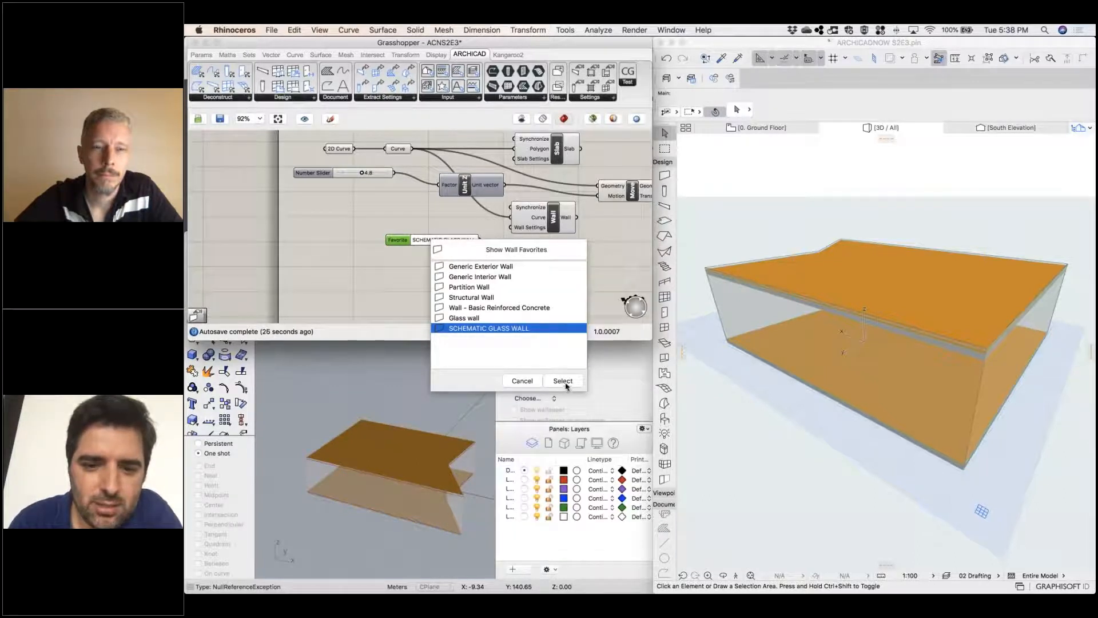
{"action": "left_click", "coordinate": [565, 382]}
{"action": "left_click_drag", "start_coordinate": [480, 240], "coordinate": [511, 227]}
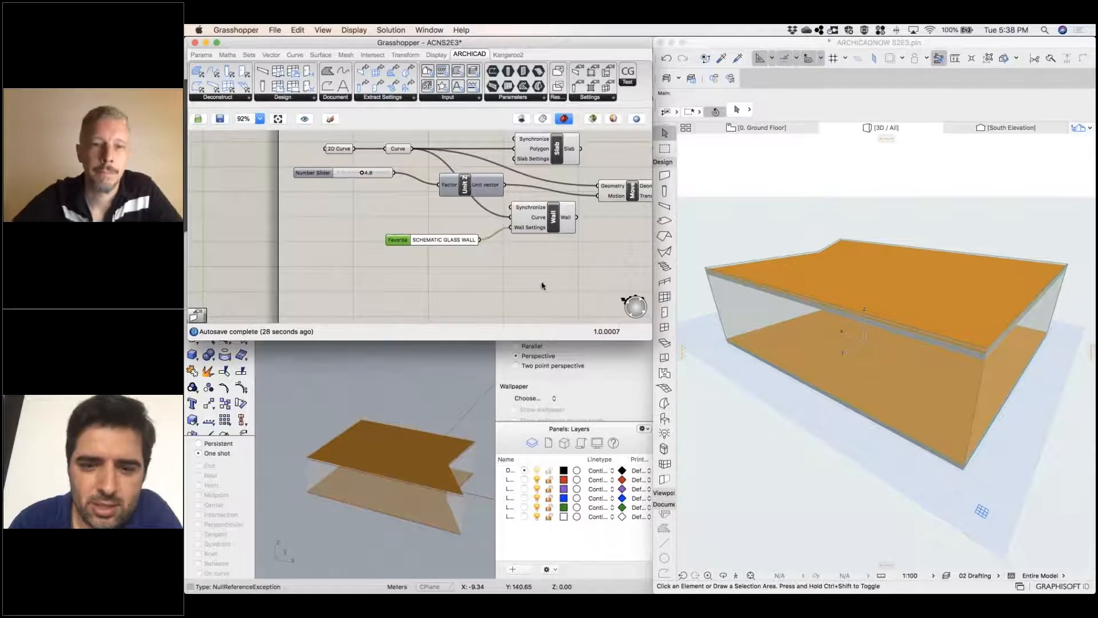
Set the number slider feeding the Unit Z vector to 5.2 and check the updated slab and wall height in Archicad's 3D view
{"action": "right_click", "coordinate": [804, 381]}
{"action": "left_click", "coordinate": [717, 456]}
{"action": "middle_click_drag", "start_coordinate": [748, 400], "coordinate": [924, 387], "text": "shift"}
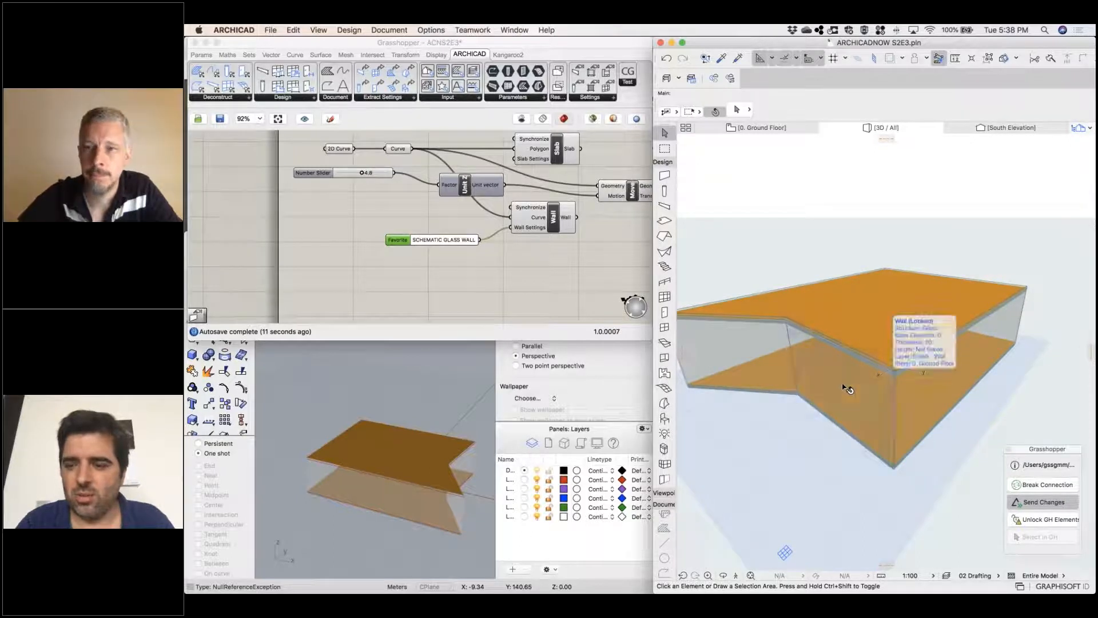
{"action": "left_click", "coordinate": [367, 178]}
{"action": "left_click_drag", "start_coordinate": [361, 173], "coordinate": [364, 173]}
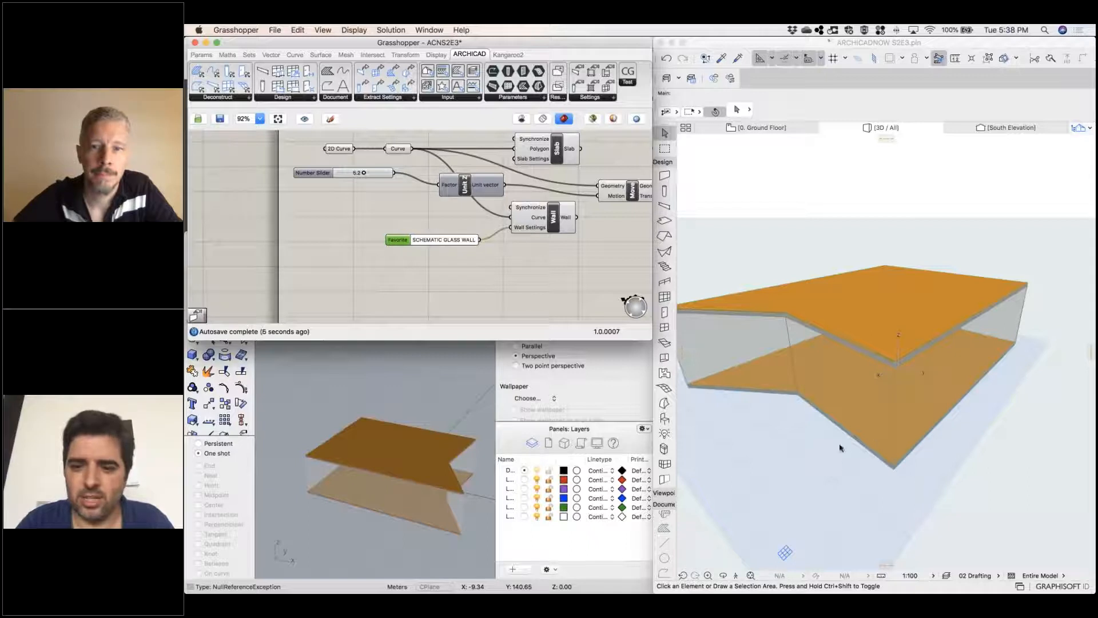
{"action": "left_click", "coordinate": [782, 451]}
{"action": "middle_click_drag", "start_coordinate": [781, 451], "coordinate": [708, 405], "text": "shift"}
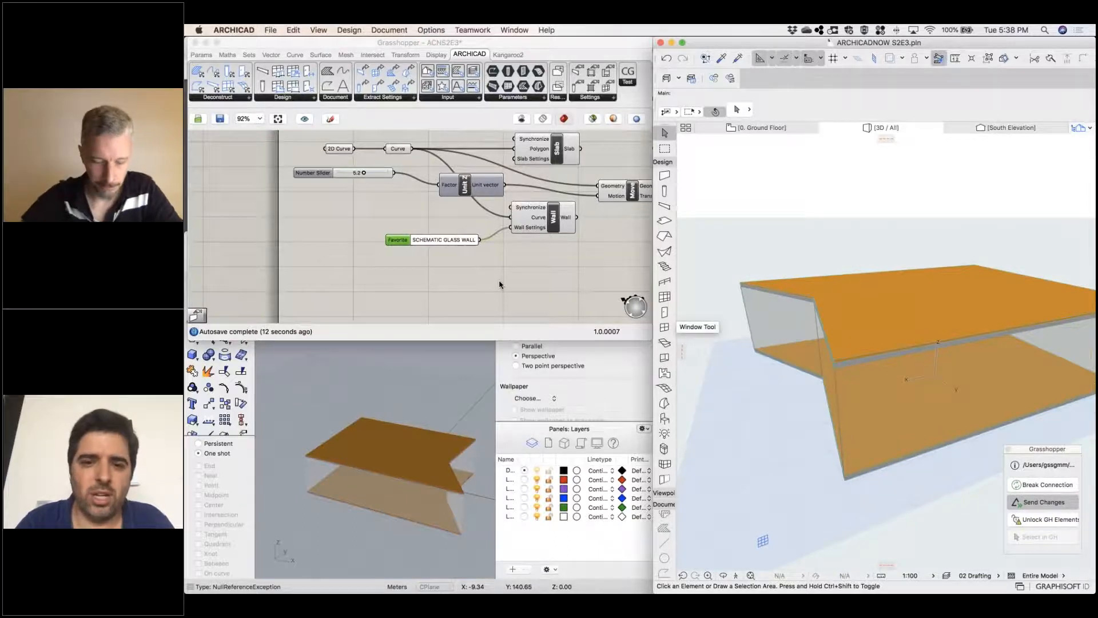
{"action": "key", "text": "space"}
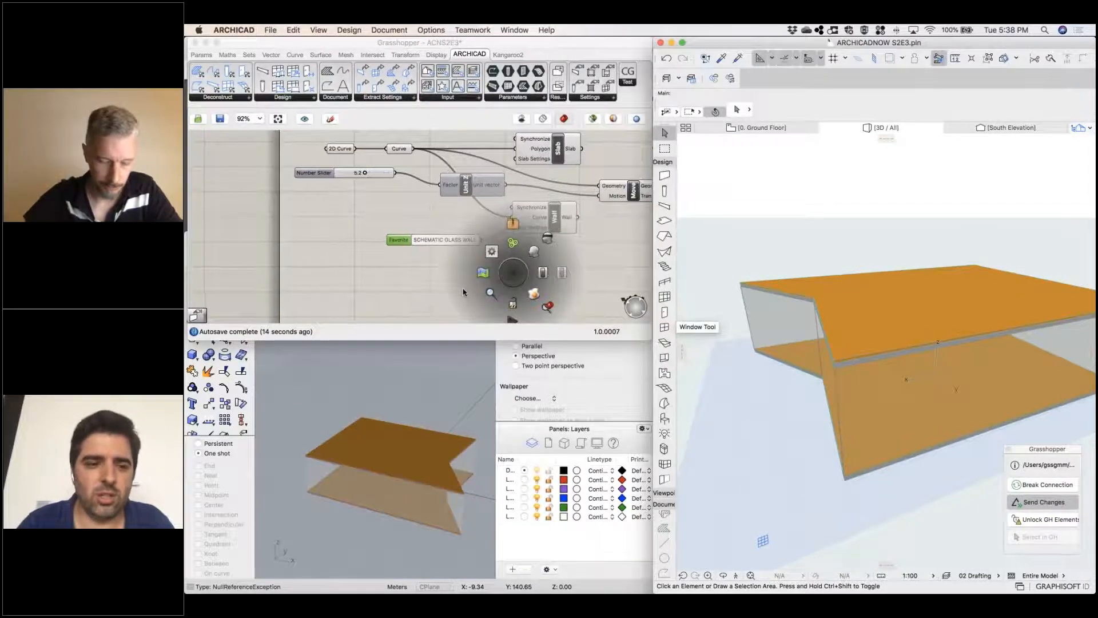
{"action": "scroll", "coordinate": [463, 292], "scroll_direction": "right", "scroll_amount": 1}
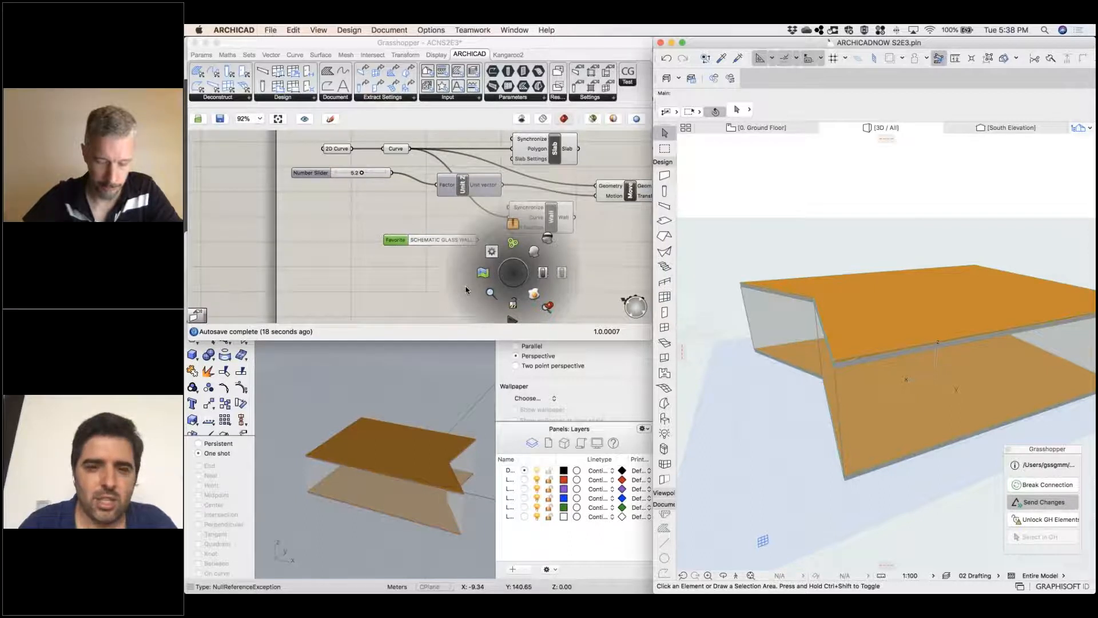
{"action": "left_click", "coordinate": [607, 254]}
{"action": "middle_click", "coordinate": [539, 268]}
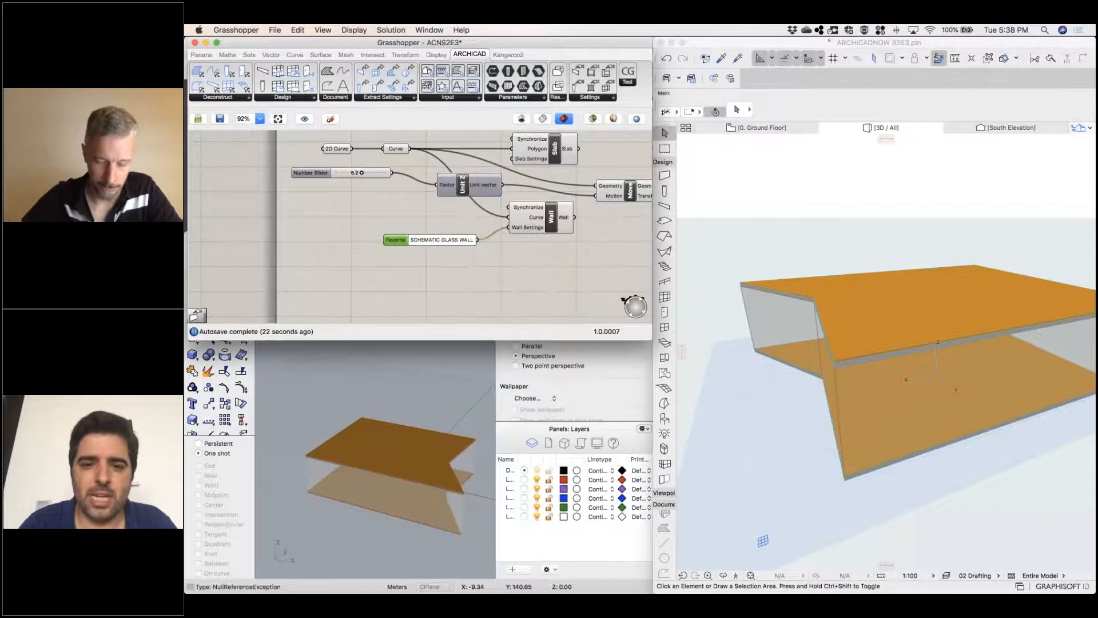
{"action": "right_click_drag", "start_coordinate": [448, 294], "coordinate": [392, 301]}
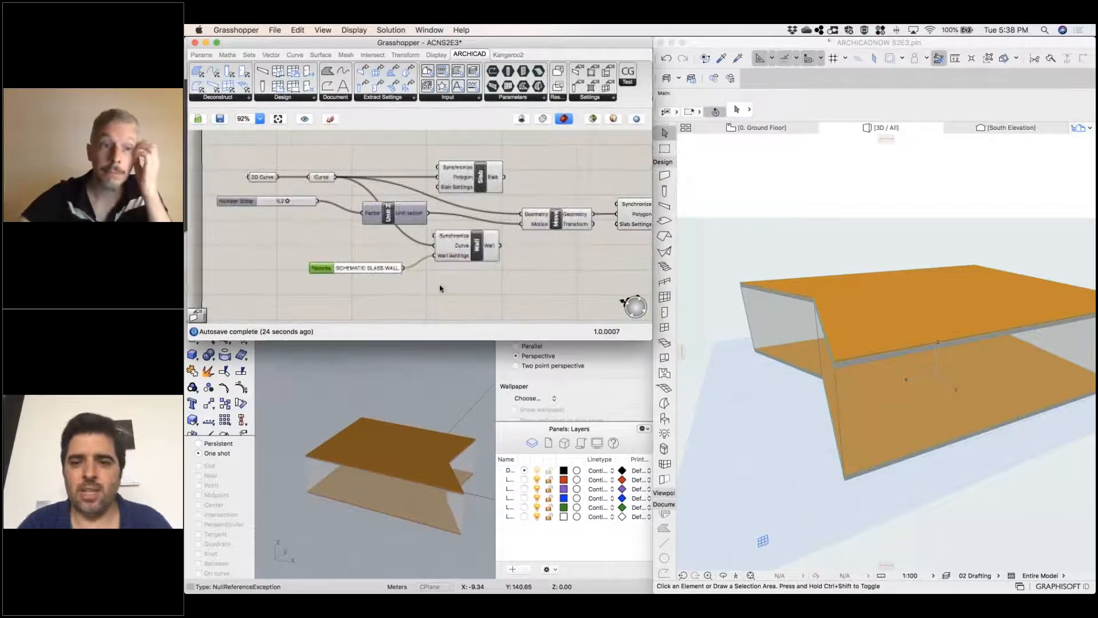
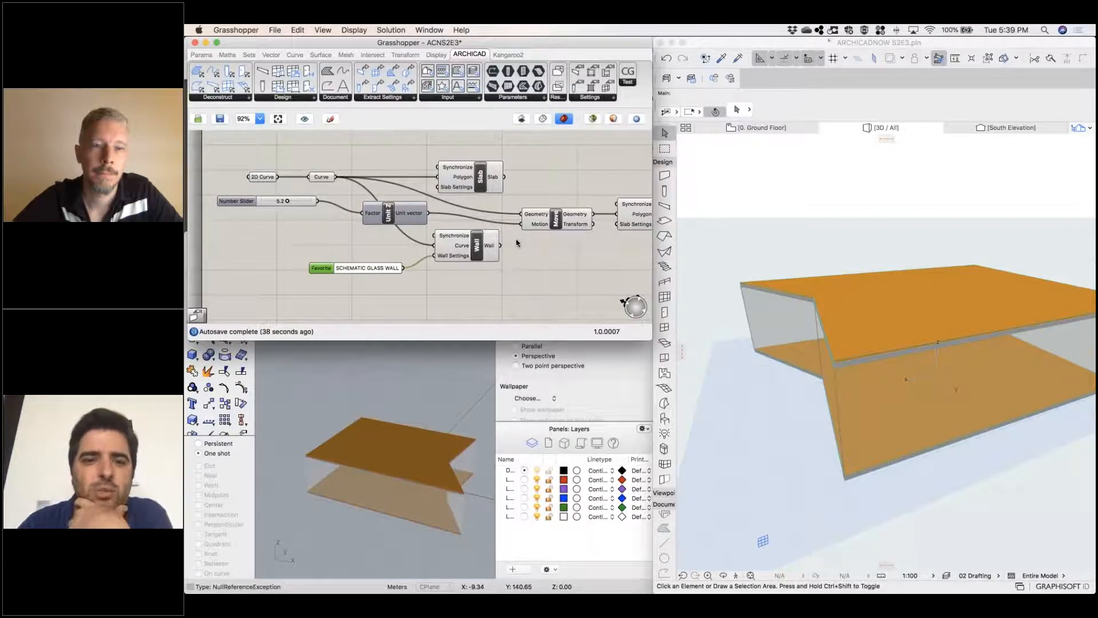
Add a 2D Fill component to the Grasshopper canvas and wire the Curve output into its Polygon input
{"action": "left_click", "coordinate": [328, 73]}
{"action": "left_click", "coordinate": [560, 169]}
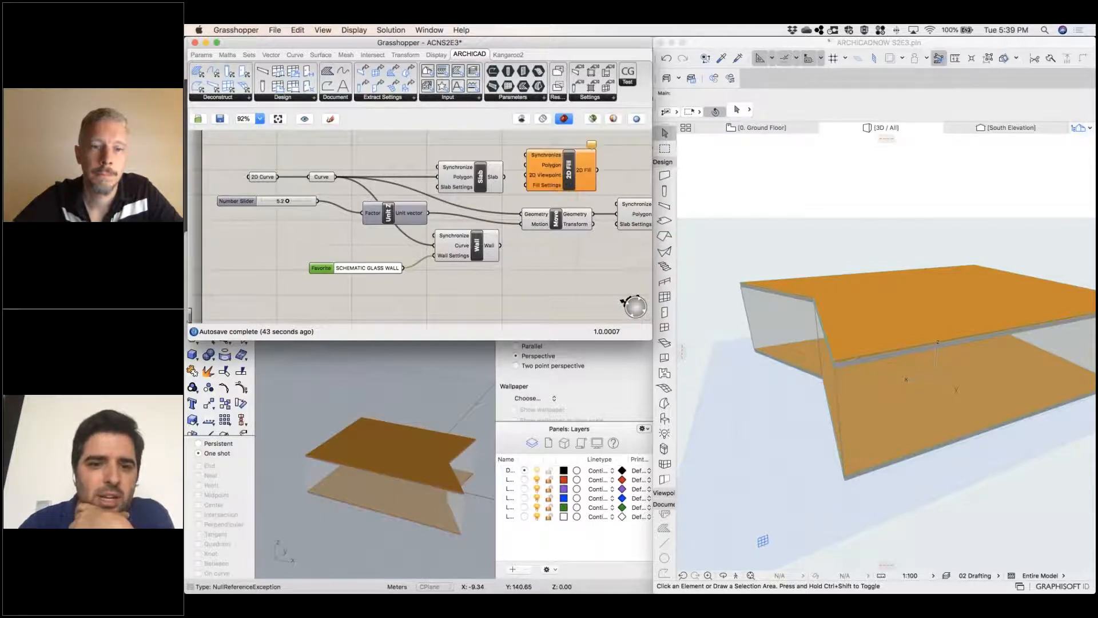
{"action": "left_click_drag", "start_coordinate": [549, 166], "coordinate": [387, 144]}
{"action": "left_click_drag", "start_coordinate": [338, 177], "coordinate": [366, 144]}
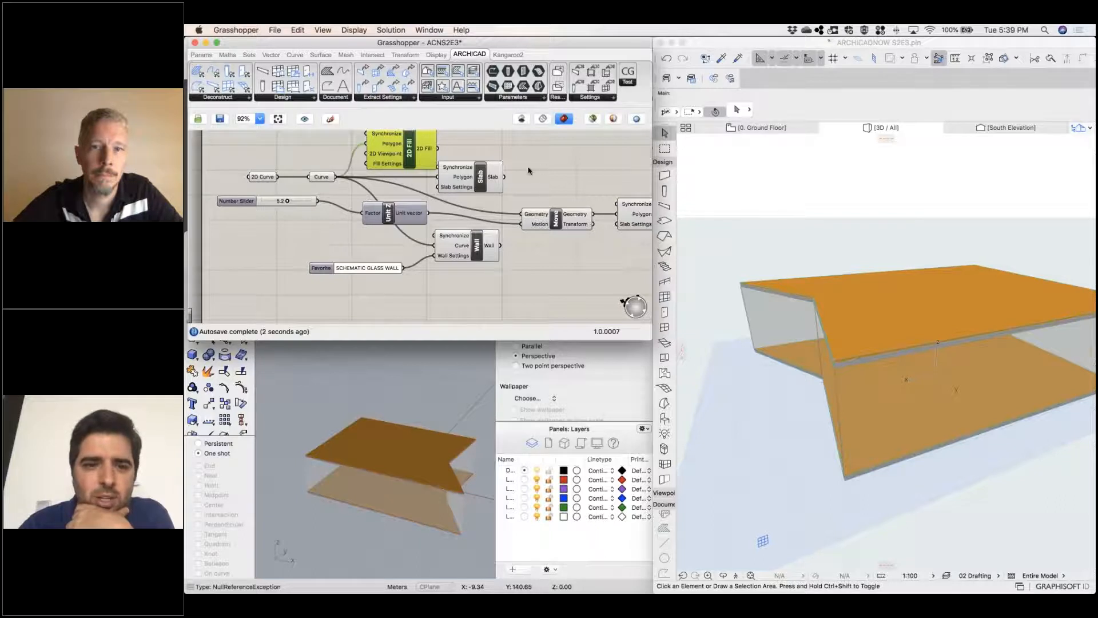
Add a 2D Viewpoint component, wire it into the 2D Fill's viewpoint input and set it to the story 0. Ground Floor
{"action": "mouse_move", "coordinate": [370, 158]}
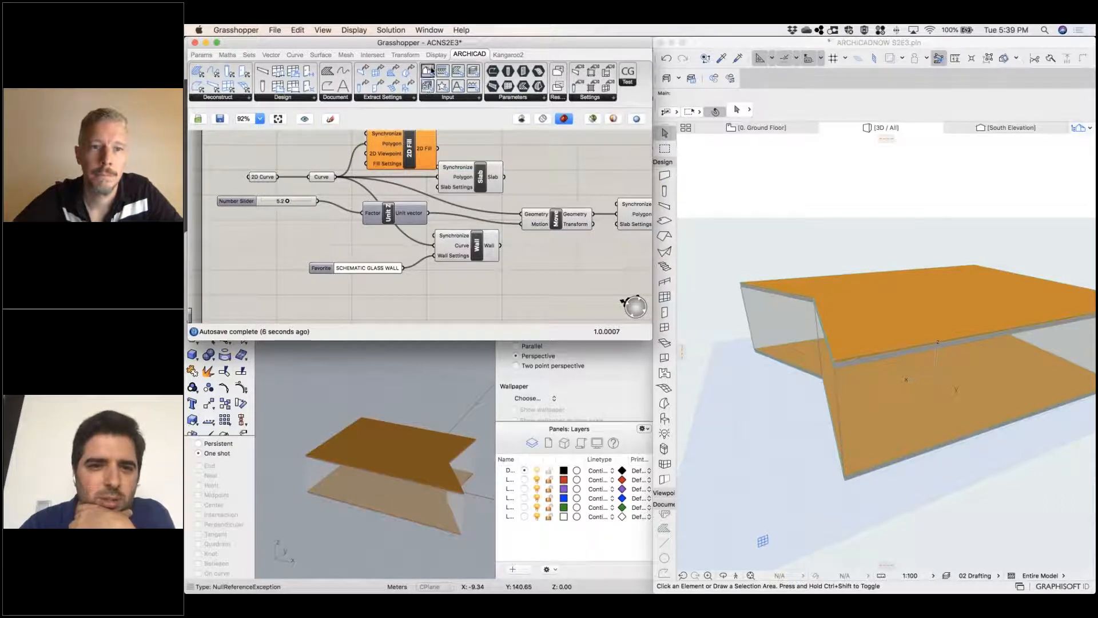
{"action": "left_click_drag", "start_coordinate": [427, 70], "coordinate": [298, 150]}
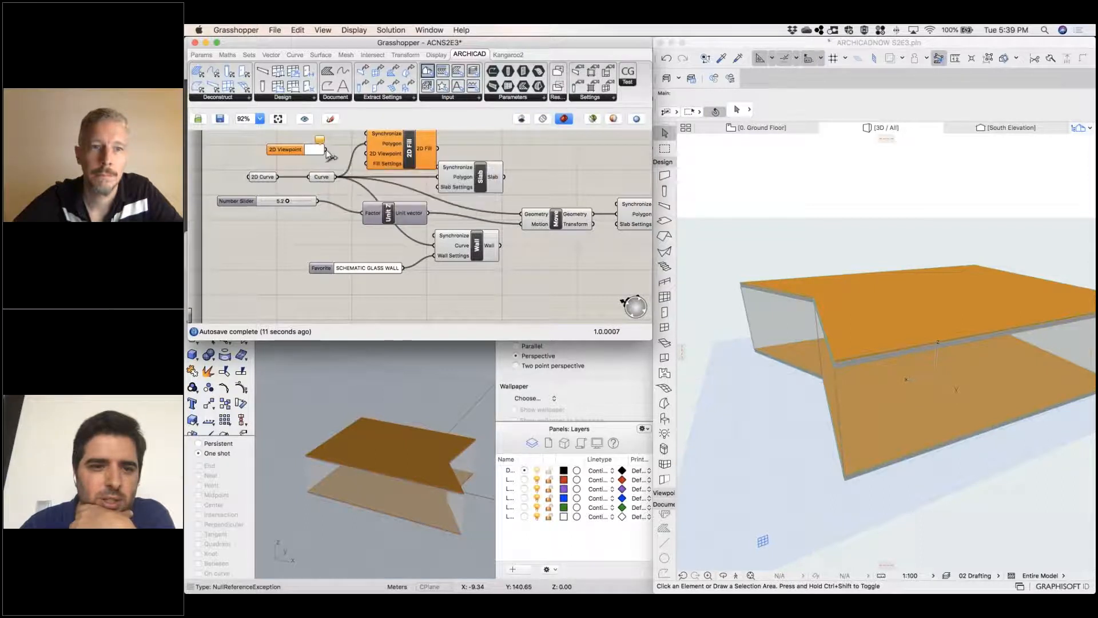
{"action": "left_click_drag", "start_coordinate": [326, 149], "coordinate": [358, 158]}
{"action": "double_click", "coordinate": [313, 151]}
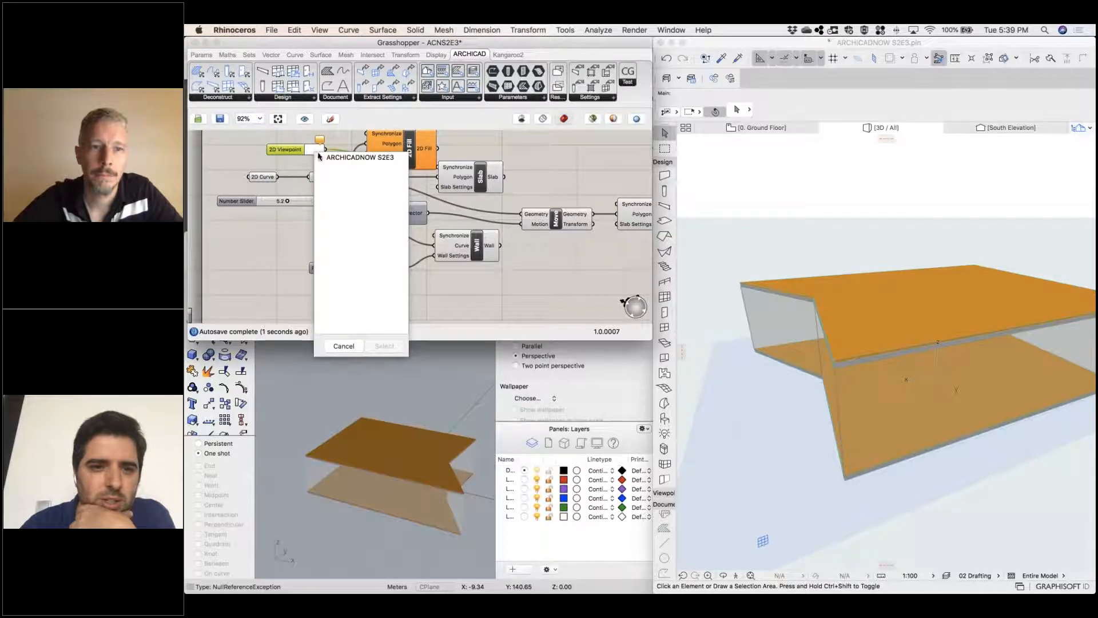
{"action": "left_click", "coordinate": [320, 157]}
{"action": "left_click", "coordinate": [329, 168]}
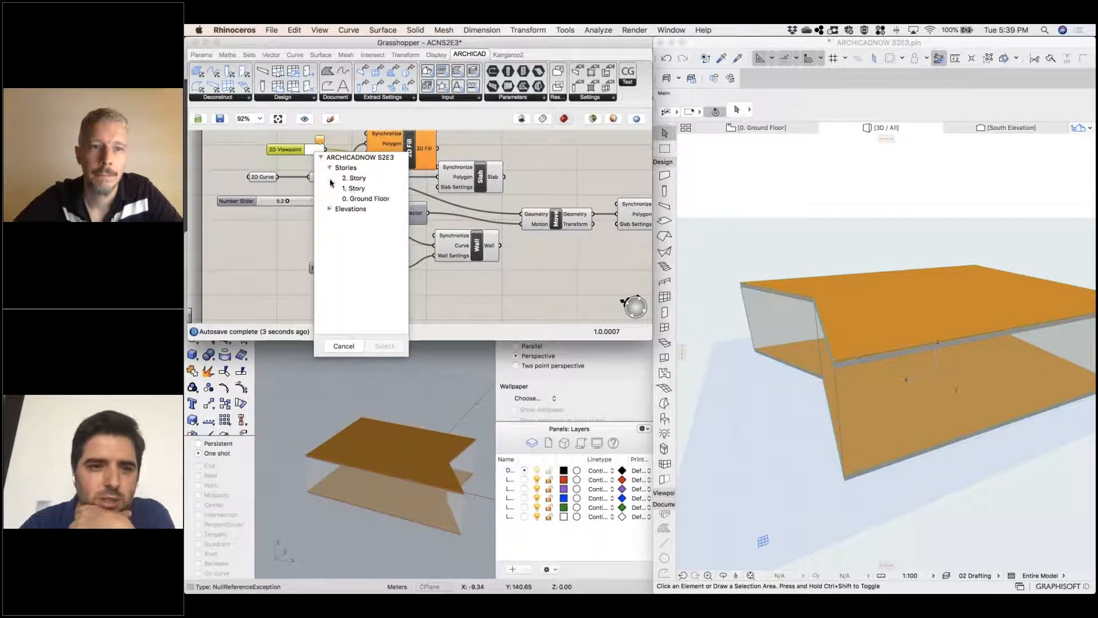
{"action": "double_click", "coordinate": [356, 199]}
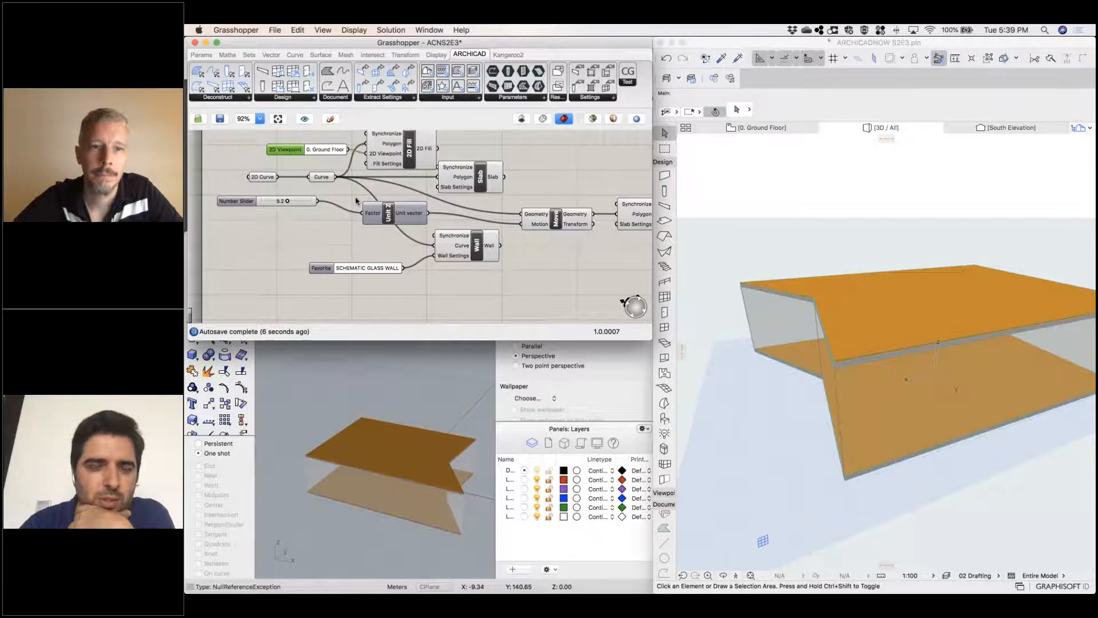
{"action": "left_click_drag", "start_coordinate": [289, 152], "coordinate": [285, 156]}
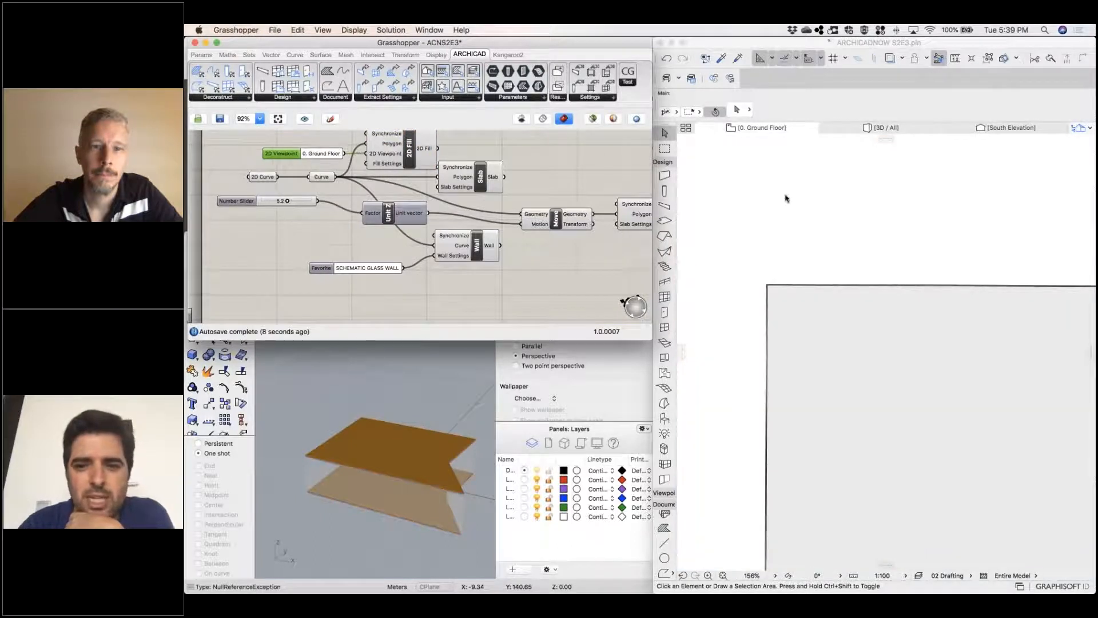
In Archicad's ground floor plan, select the source polyline and move its inner notch node outward past the right edge
{"action": "left_click", "coordinate": [763, 208]}
{"action": "scroll", "coordinate": [763, 208], "scroll_direction": "down", "scroll_amount": 3}
{"action": "scroll", "coordinate": [773, 226], "scroll_direction": "down", "scroll_amount": 10}
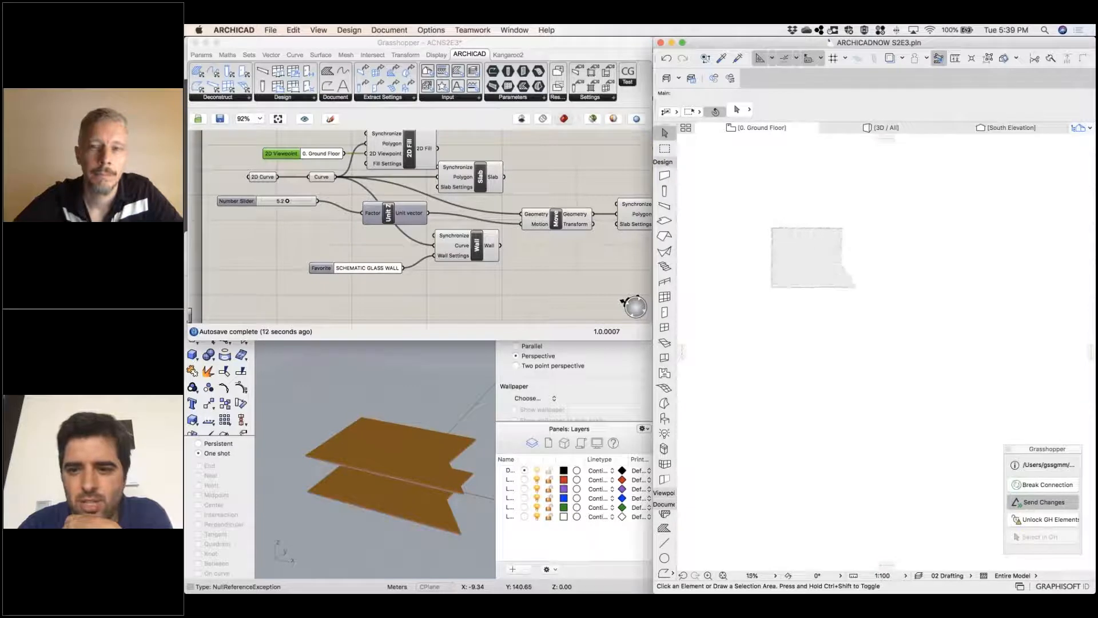
{"action": "left_click", "coordinate": [811, 252]}
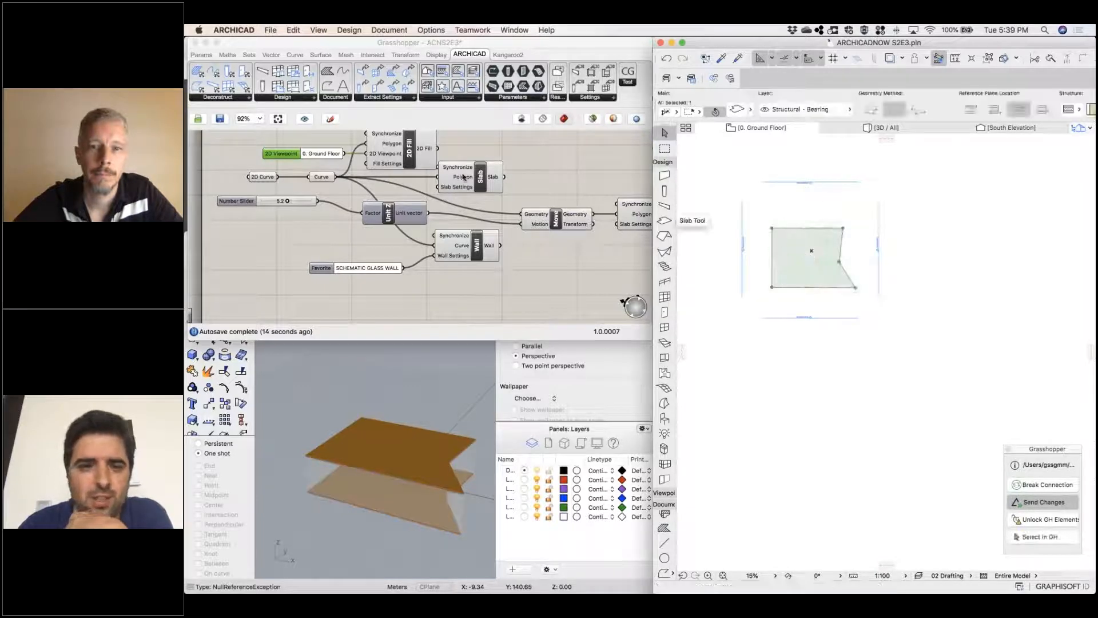
{"action": "left_click", "coordinate": [852, 338]}
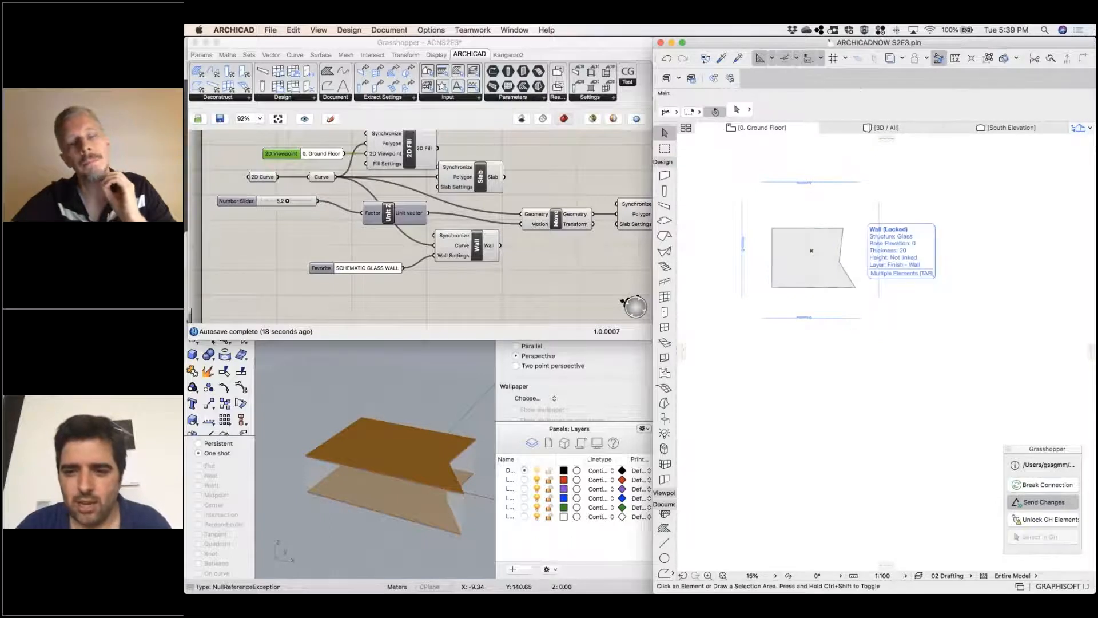
{"action": "left_click", "coordinate": [863, 243]}
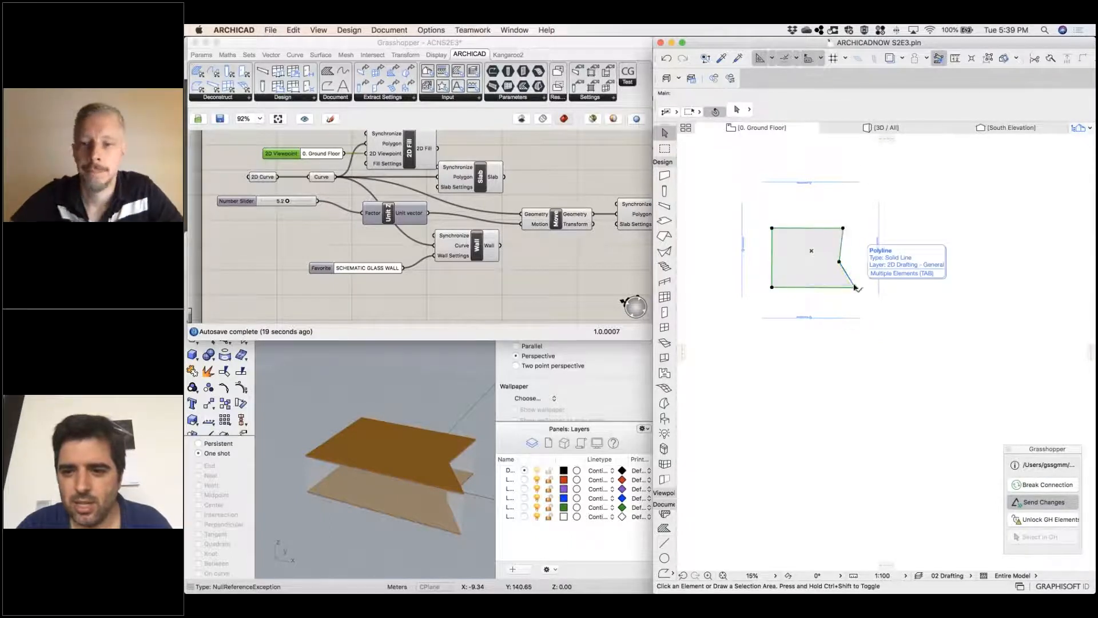
{"action": "left_click", "coordinate": [862, 243]}
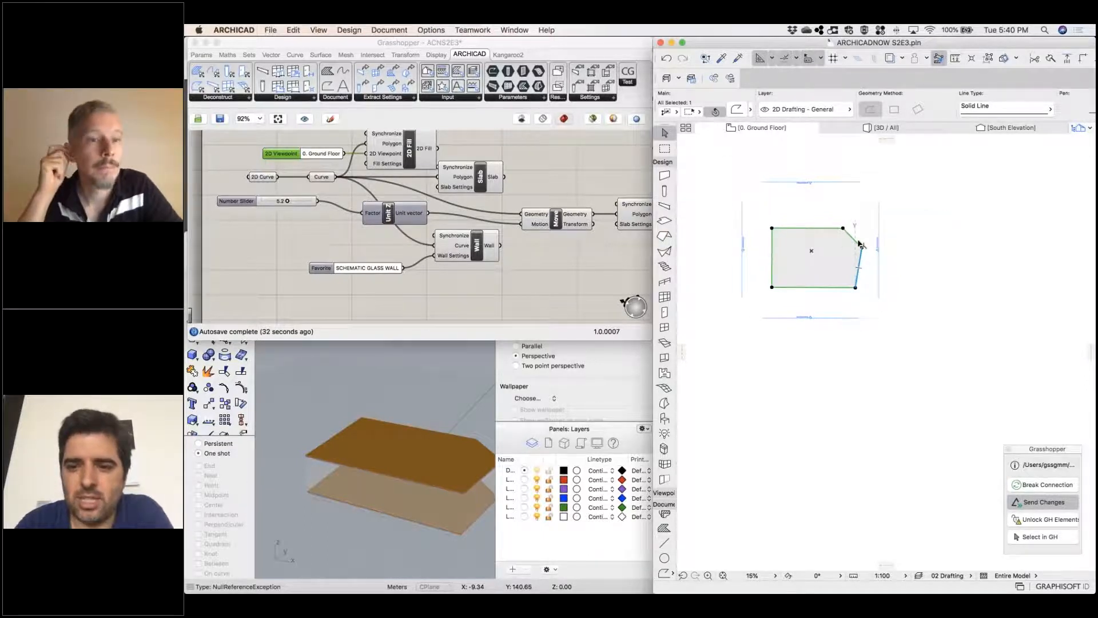
Check the updated slabs and glass walls in Archicad's South Elevation
{"action": "scroll", "coordinate": [860, 245], "scroll_direction": "up", "scroll_amount": 3}
{"action": "scroll", "coordinate": [863, 240], "scroll_direction": "up", "scroll_amount": 2}
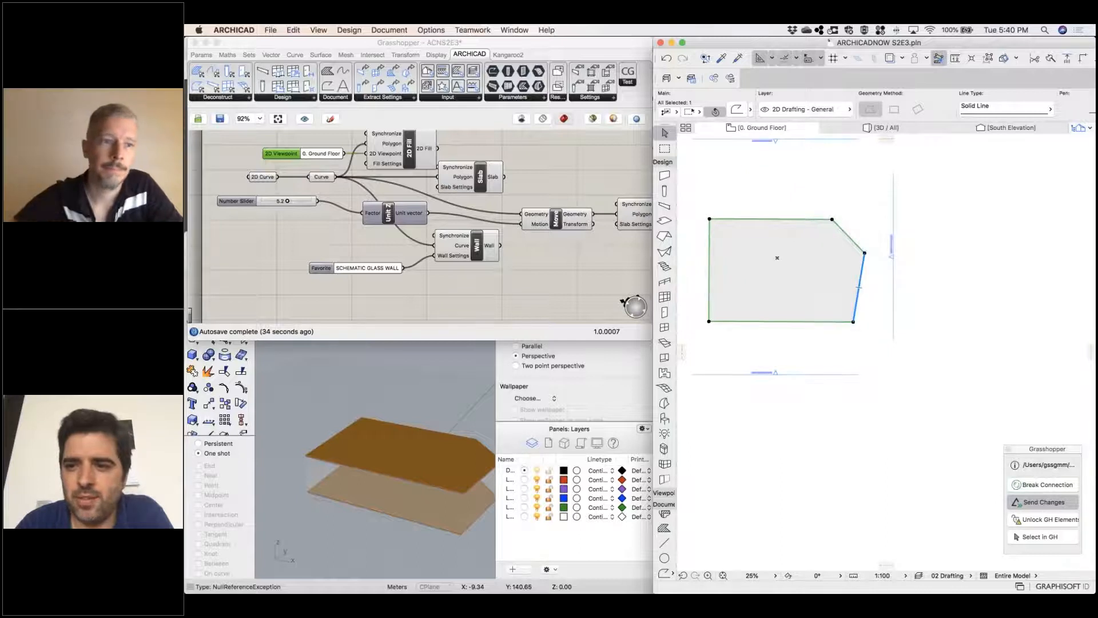
{"action": "left_click", "coordinate": [1011, 128]}
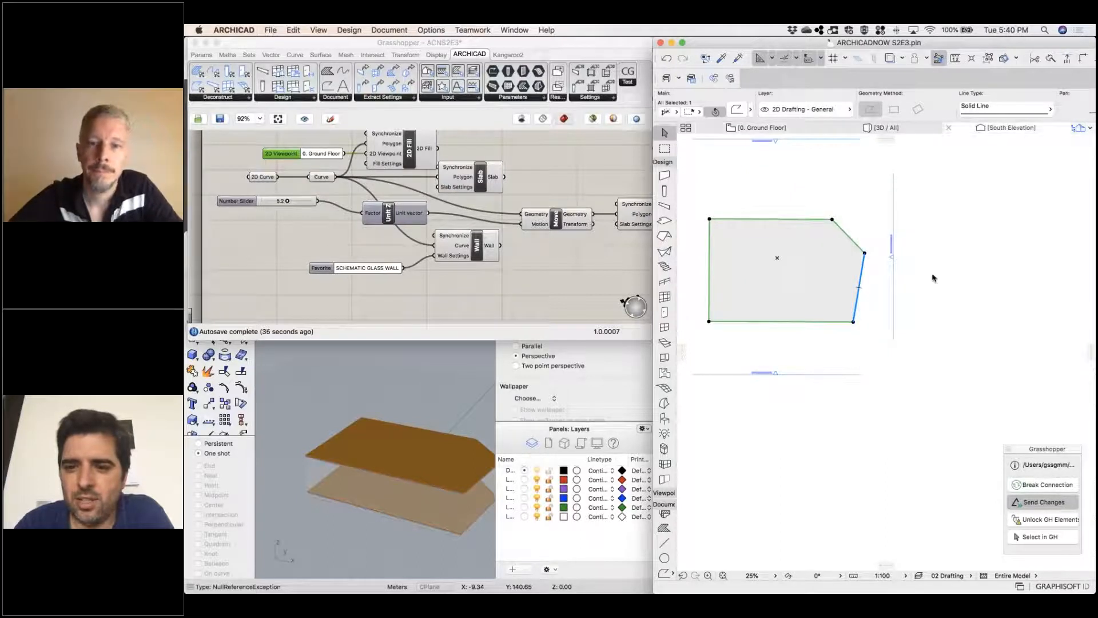
{"action": "scroll", "coordinate": [802, 223], "scroll_direction": "down", "scroll_amount": 8}
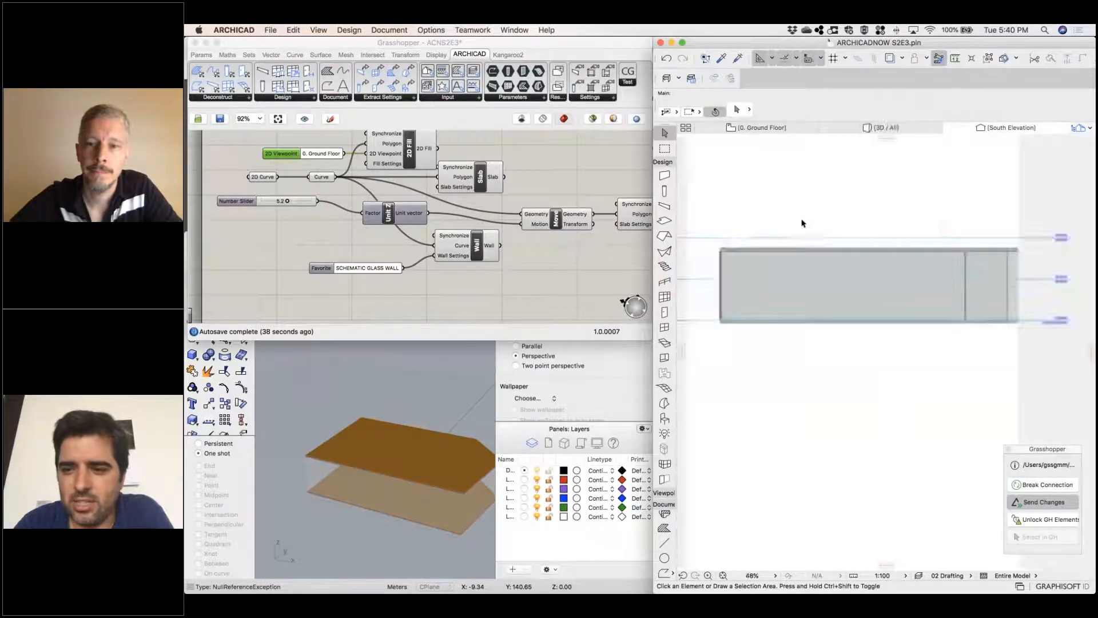
{"action": "scroll", "coordinate": [937, 248], "scroll_direction": "up", "scroll_amount": 2}
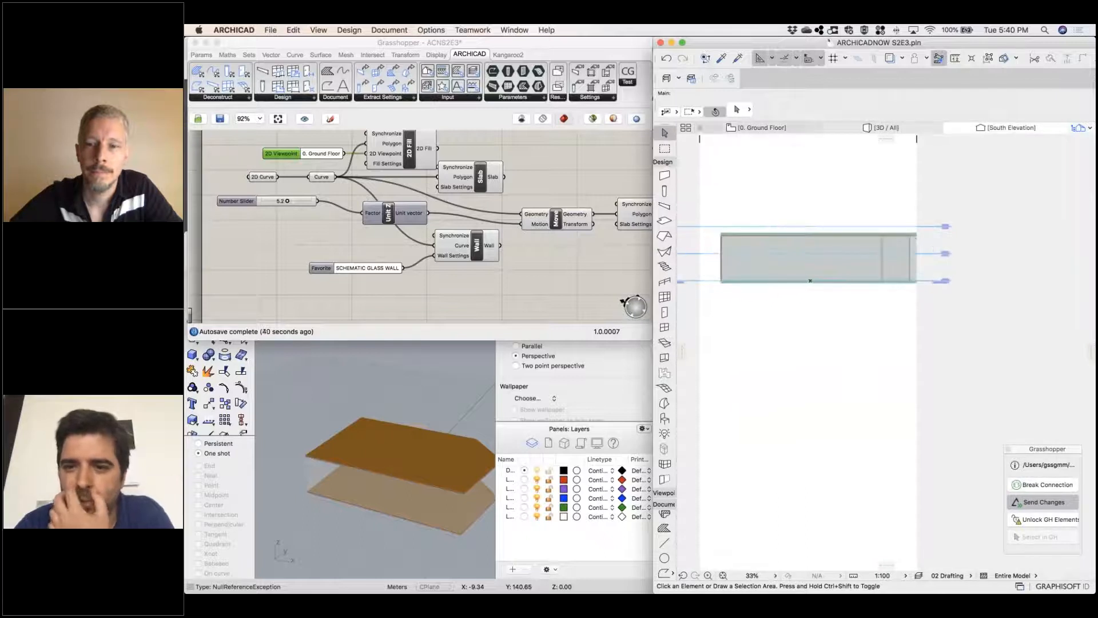
{"action": "mouse_move", "coordinate": [785, 132]}
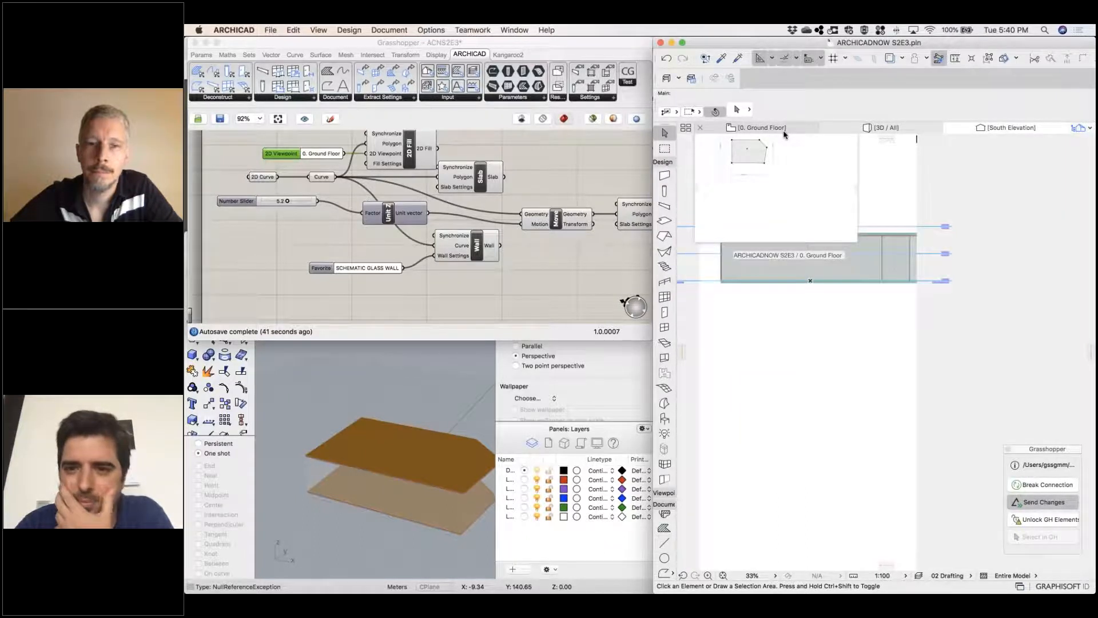
On the ground floor plan, move the polyline's outer right node inward and curve the edge below it into an outward arc
{"action": "left_click", "coordinate": [784, 129]}
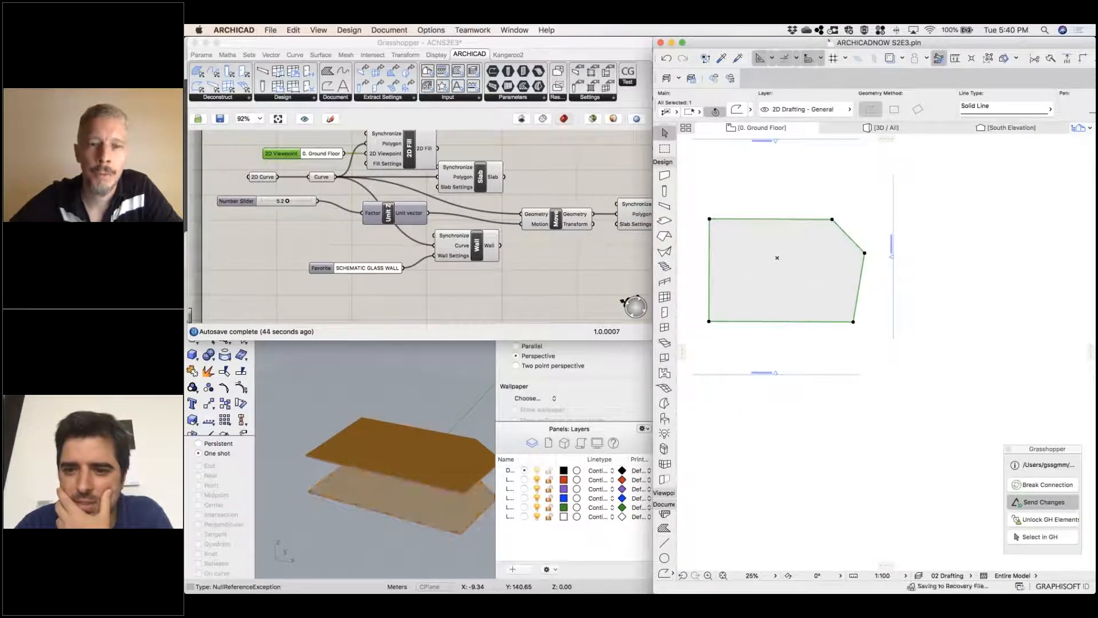
{"action": "left_click", "coordinate": [865, 252]}
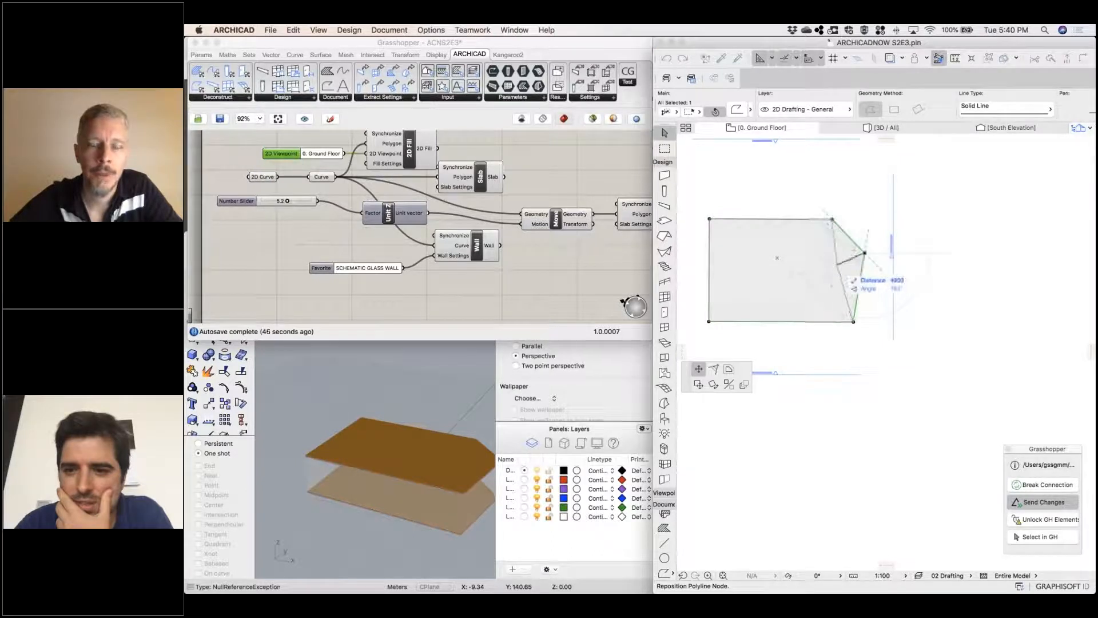
{"action": "left_click", "coordinate": [837, 264]}
{"action": "left_click", "coordinate": [843, 284]}
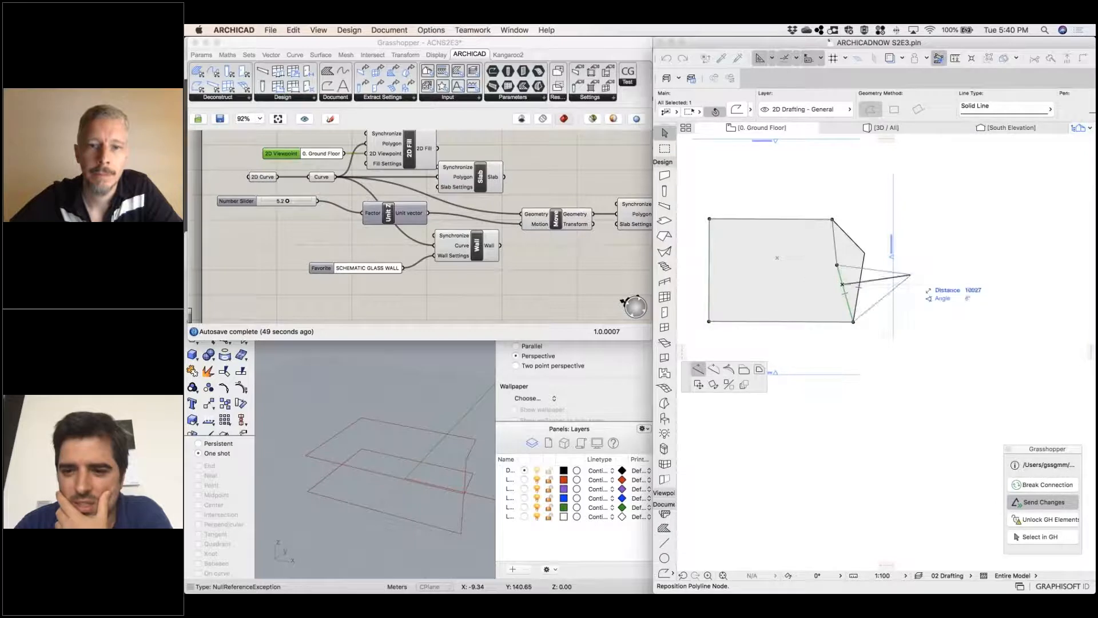
{"action": "left_click", "coordinate": [713, 369]}
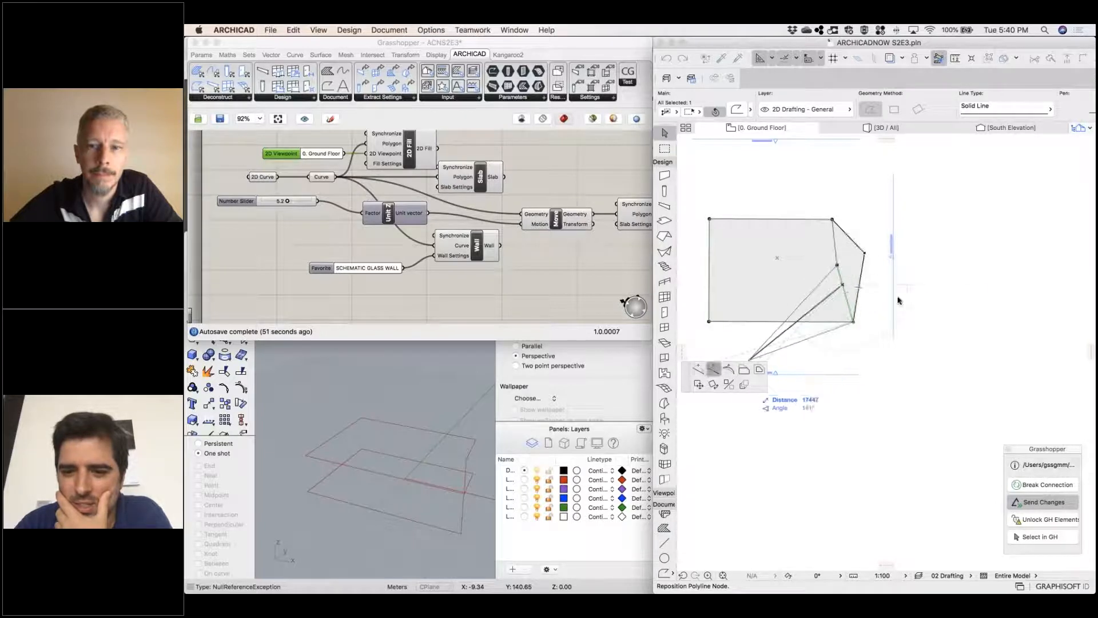
{"action": "left_click", "coordinate": [860, 288]}
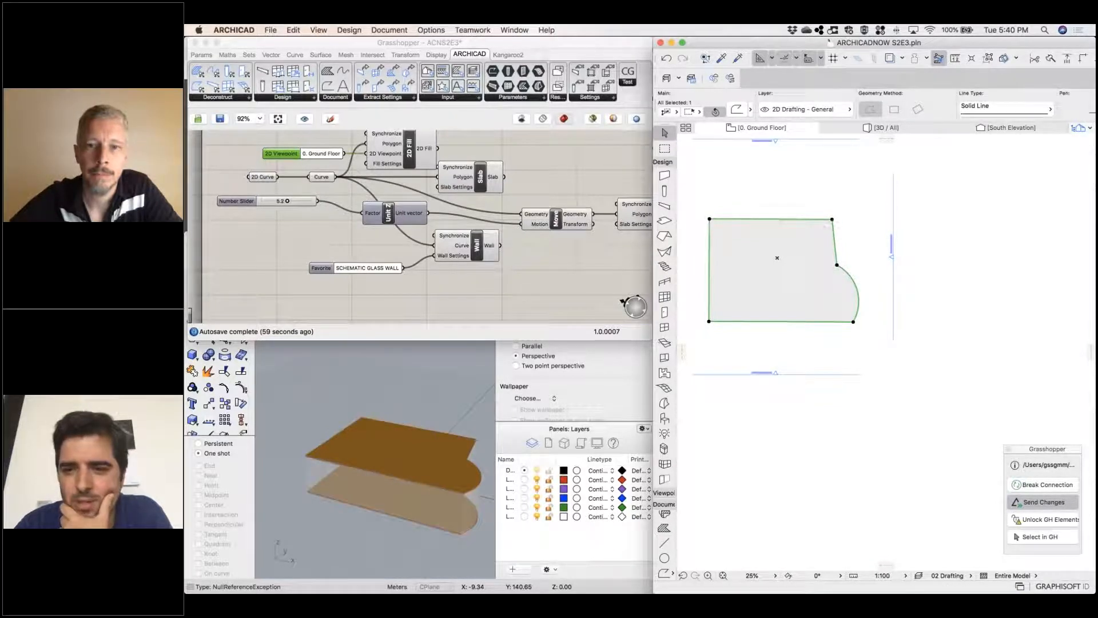
Move the polyline's upper-right corner inward and slightly up, and check the walls in the East Elevation
{"action": "left_click", "coordinate": [832, 219]}
{"action": "left_click", "coordinate": [789, 209]}
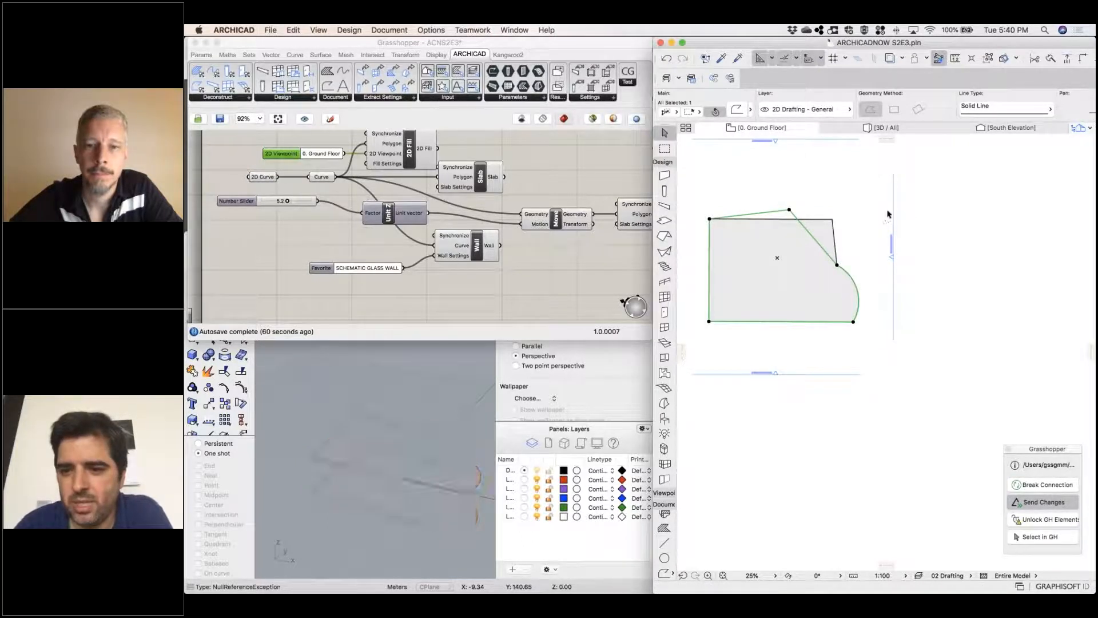
{"action": "right_click", "coordinate": [892, 212]}
{"action": "left_click", "coordinate": [935, 241]}
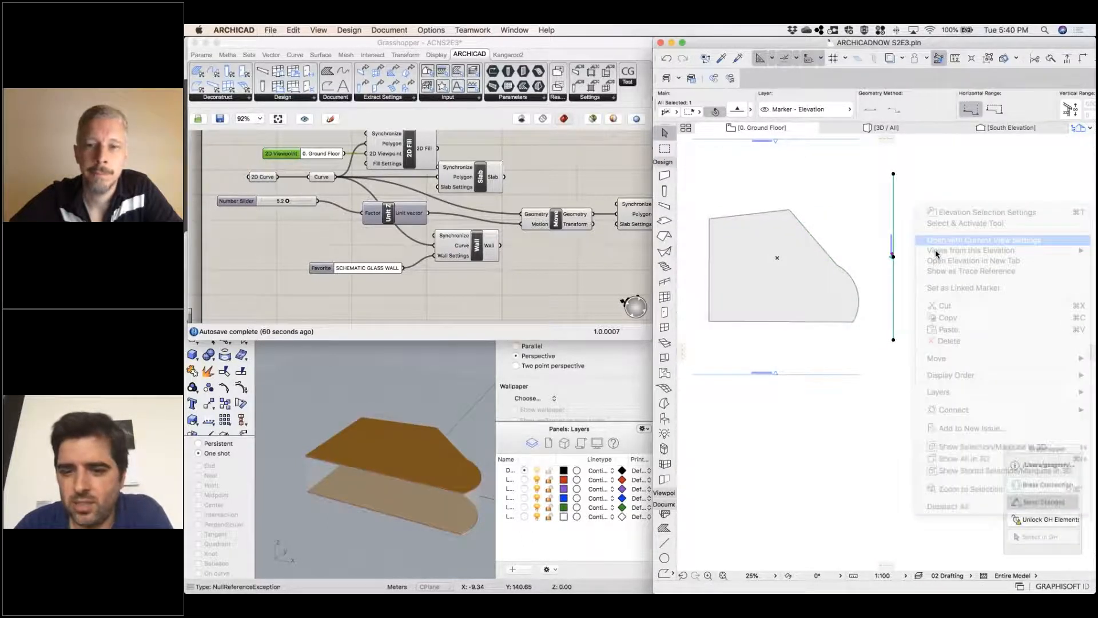
{"action": "scroll", "coordinate": [809, 311], "scroll_direction": "up", "scroll_amount": 3}
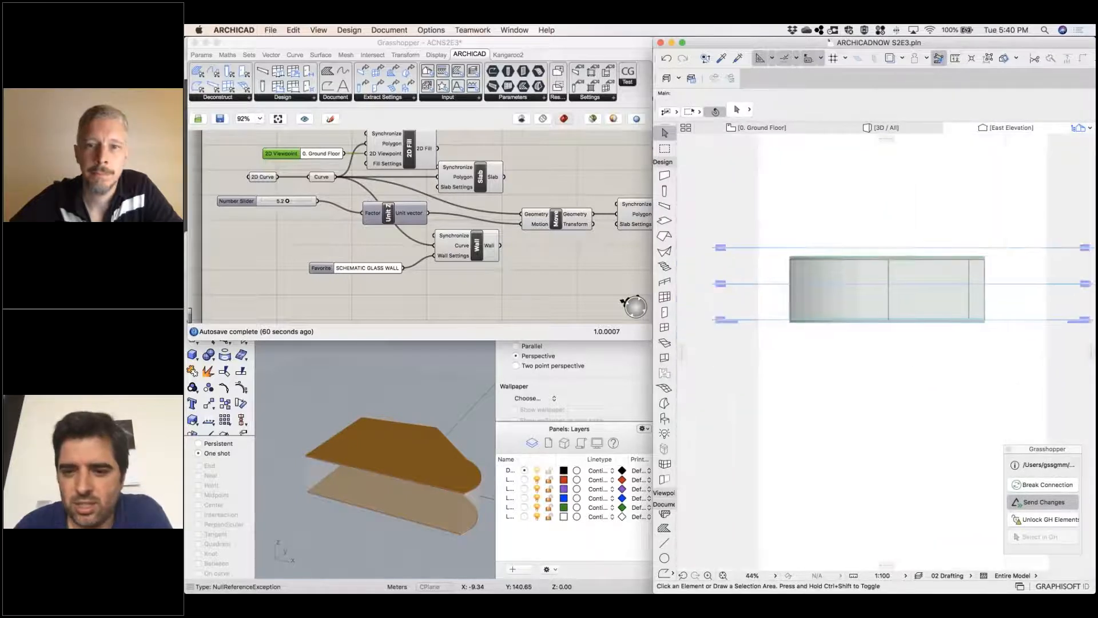
{"action": "scroll", "coordinate": [812, 309], "scroll_direction": "up", "scroll_amount": 3}
{"action": "middle_click_drag", "start_coordinate": [973, 288], "coordinate": [890, 293]}
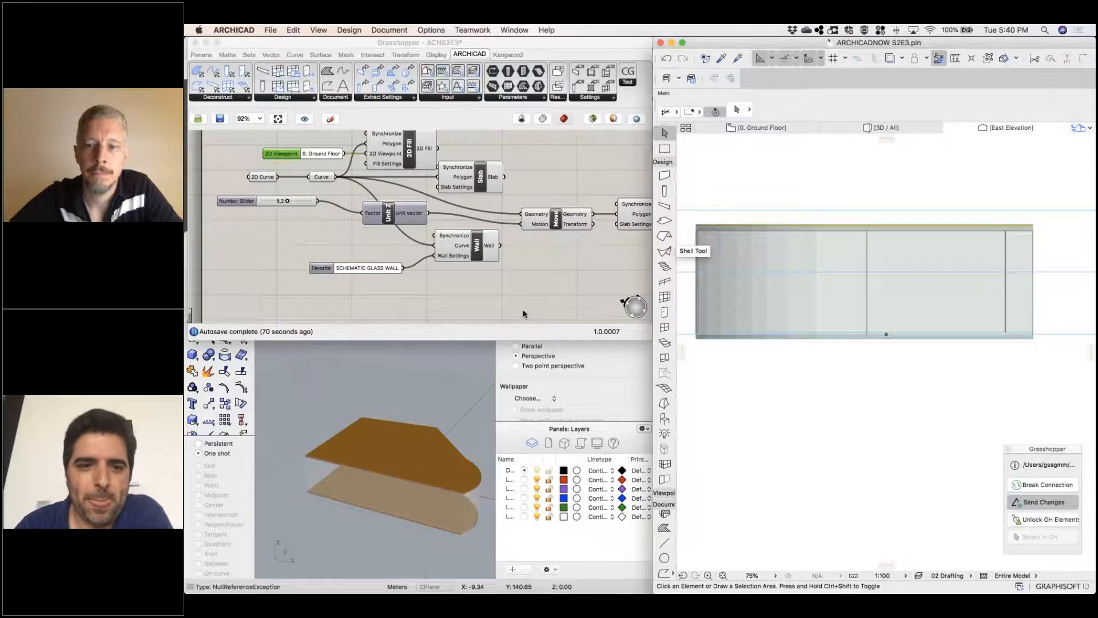
{"action": "middle_click", "coordinate": [510, 276]}
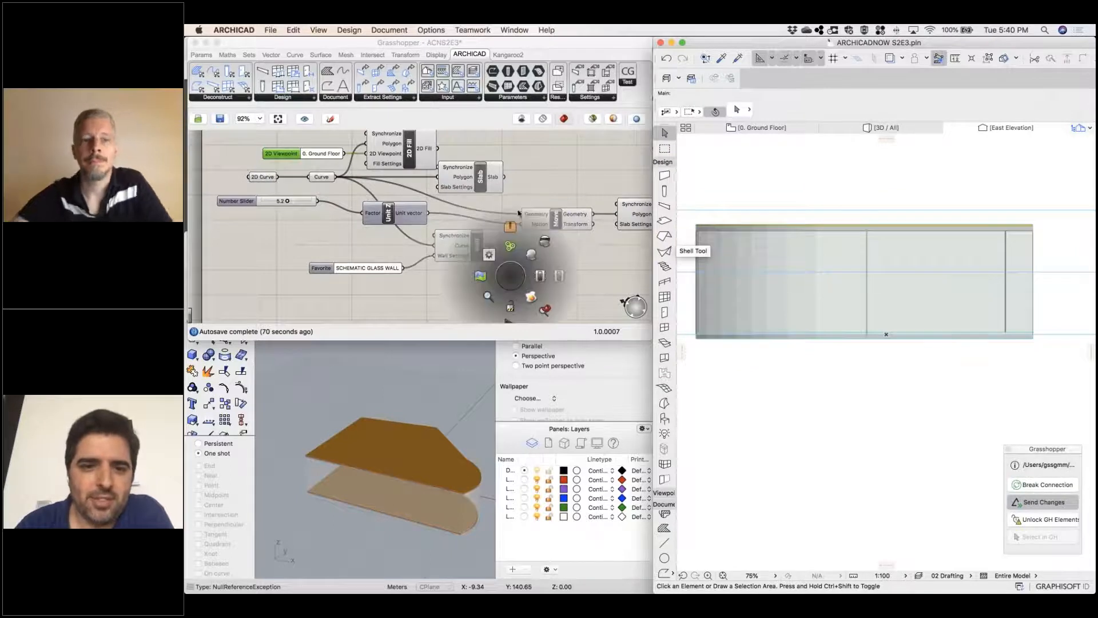
{"action": "left_click", "coordinate": [544, 181]}
{"action": "middle_click", "coordinate": [544, 180]}
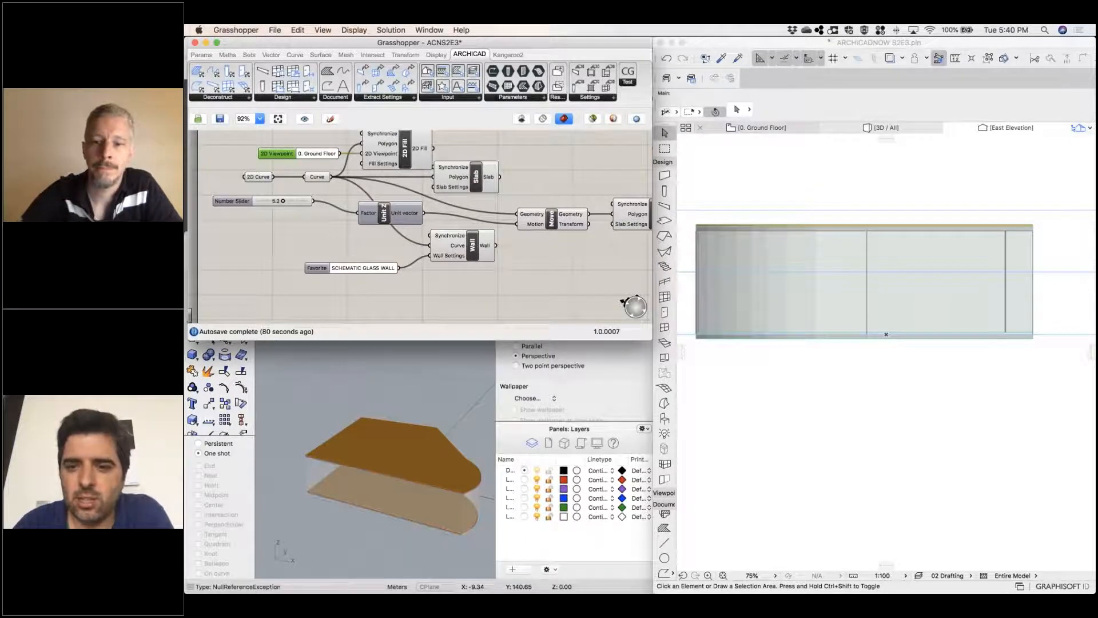
Return to the ground floor plan and place three hotspots inside the slab outline with the Hotspot tool
{"action": "left_click", "coordinate": [759, 177]}
{"action": "left_click", "coordinate": [762, 129]}
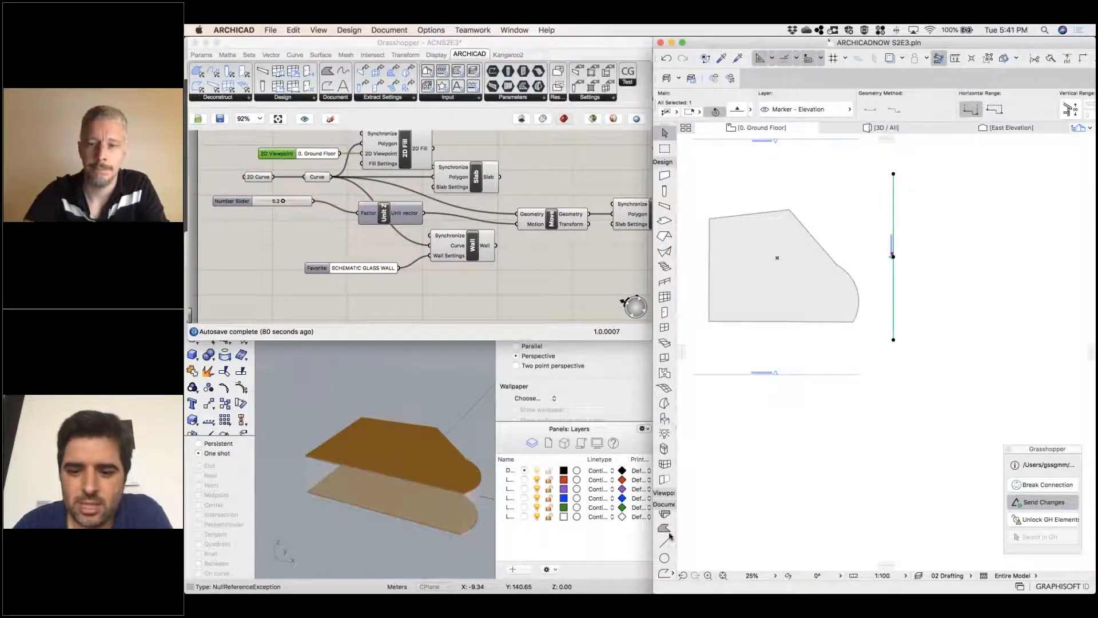
{"action": "scroll", "coordinate": [668, 539], "scroll_direction": "down", "scroll_amount": 2}
{"action": "left_click", "coordinate": [667, 543]}
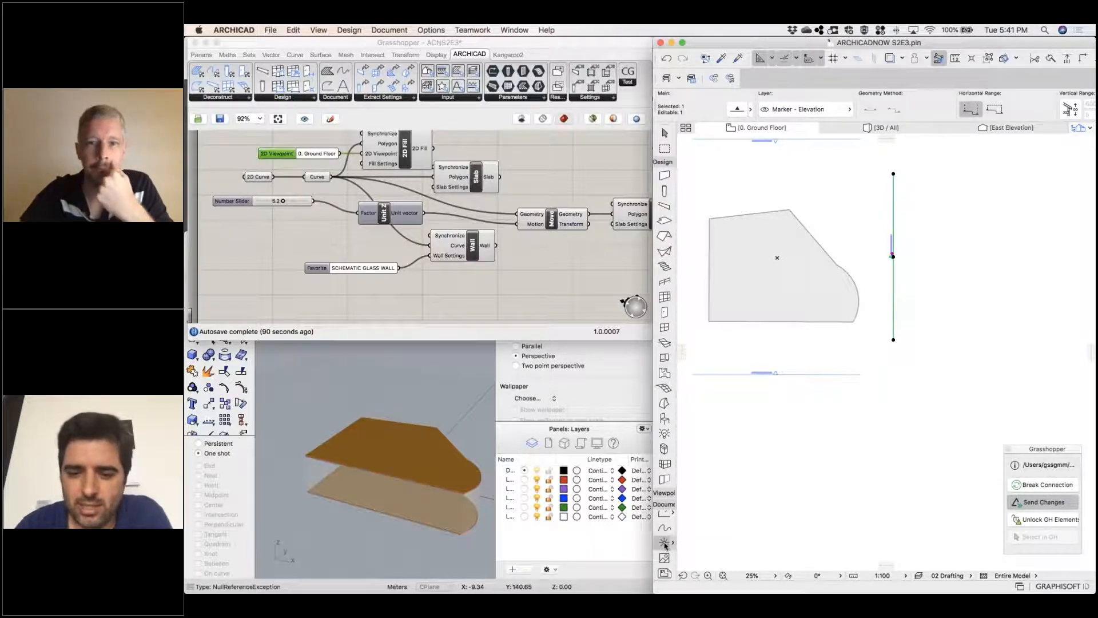
{"action": "left_click", "coordinate": [766, 287]}
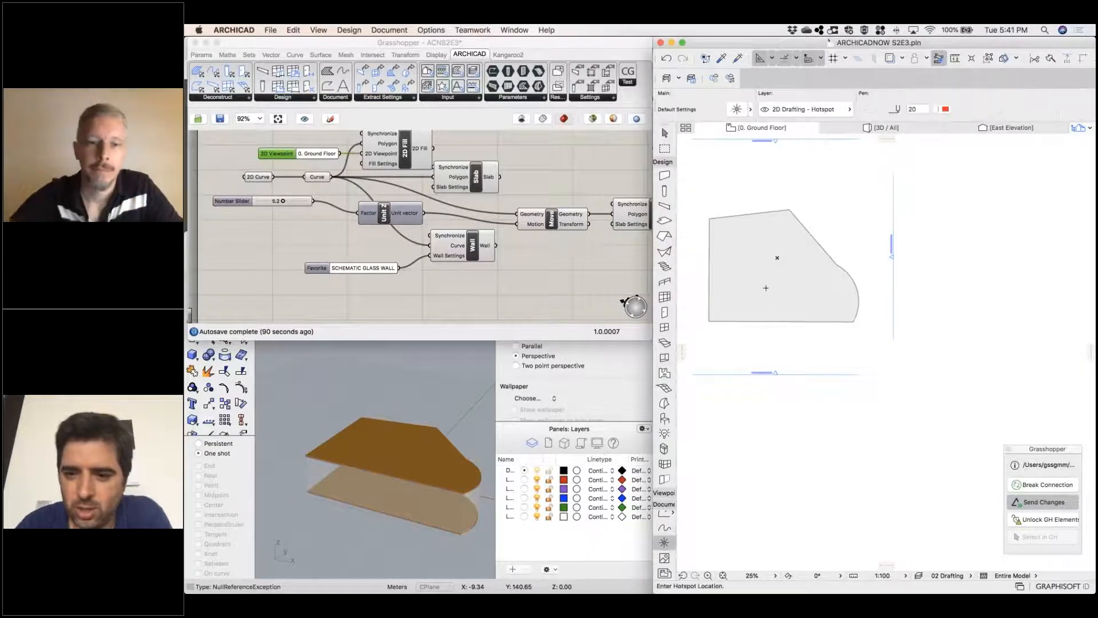
{"action": "scroll", "coordinate": [719, 258], "scroll_direction": "up", "scroll_amount": 10}
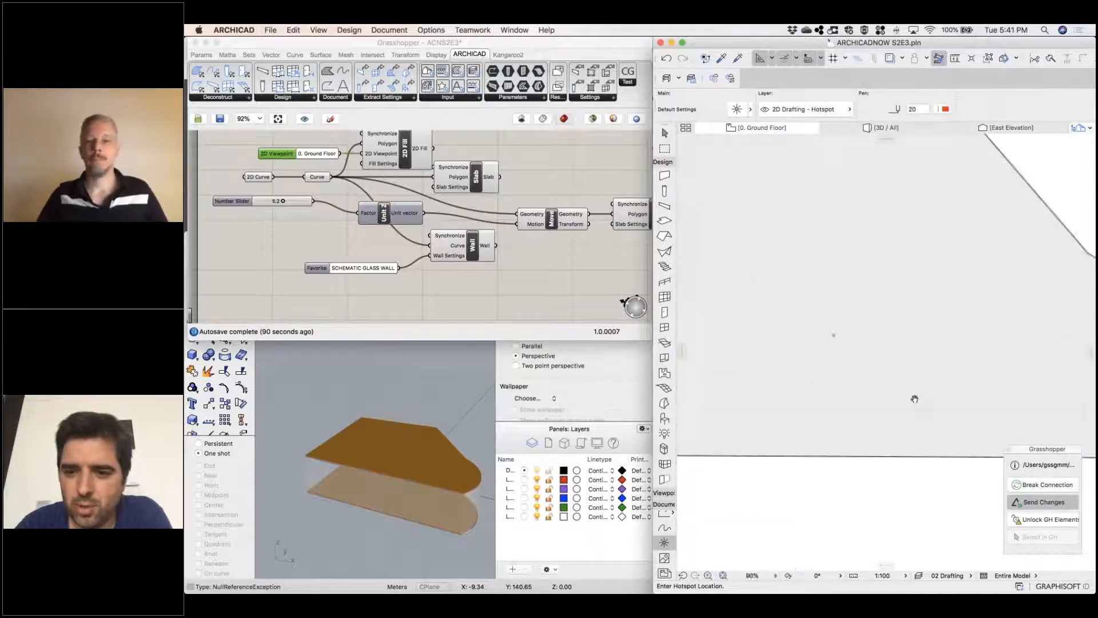
{"action": "left_click", "coordinate": [718, 259]}
{"action": "left_click", "coordinate": [770, 410]}
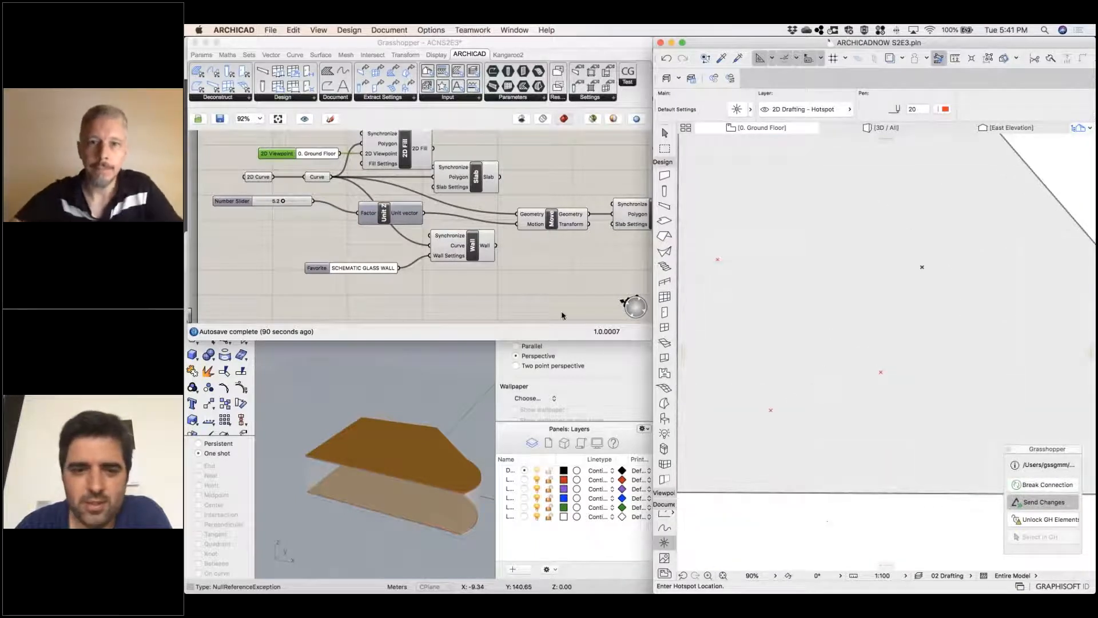
{"action": "middle_click", "coordinate": [449, 291]}
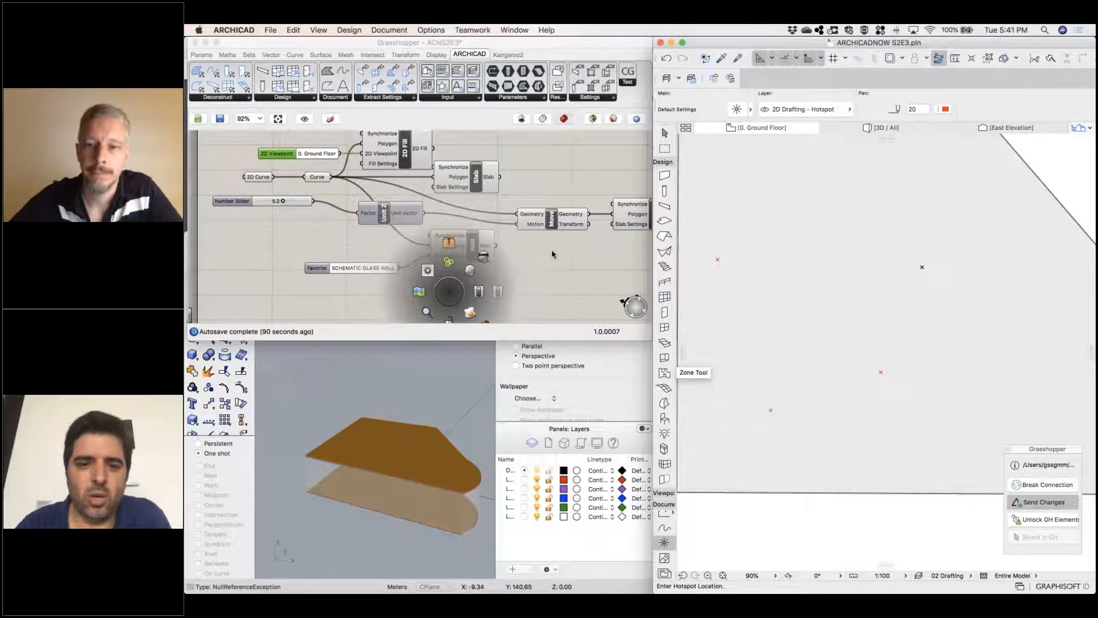
Place two more hotspots inside the slab outline, one toward the upper edge and one near the curved end
{"action": "left_click", "coordinate": [515, 274]}
{"action": "right_click_drag", "start_coordinate": [525, 265], "coordinate": [521, 299]}
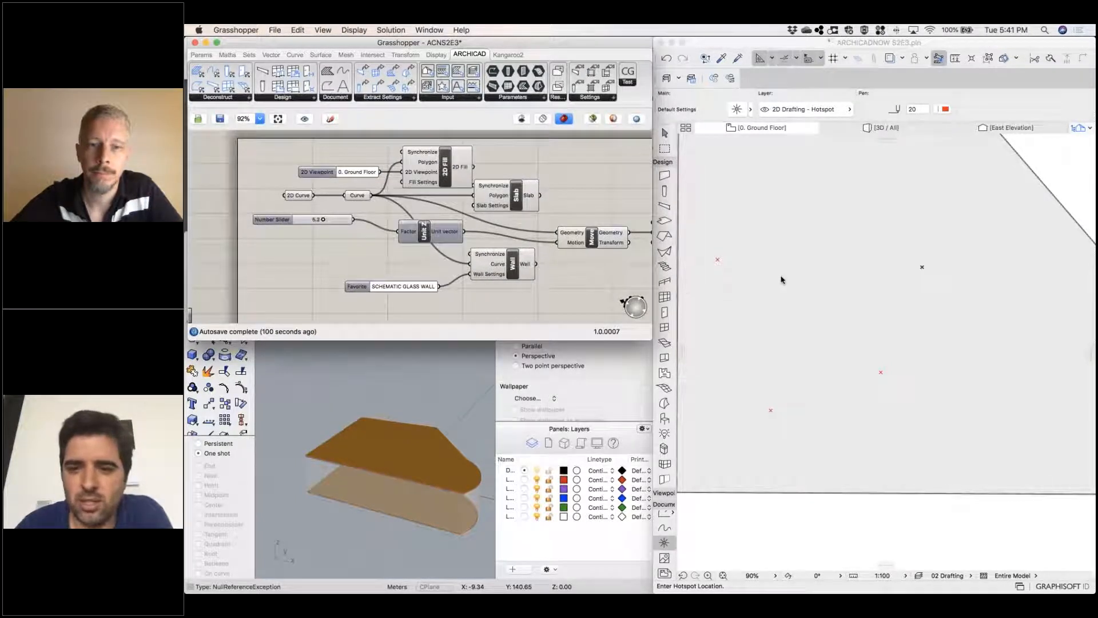
{"action": "left_click", "coordinate": [873, 272]}
{"action": "scroll", "coordinate": [900, 238], "scroll_direction": "down", "scroll_amount": 5}
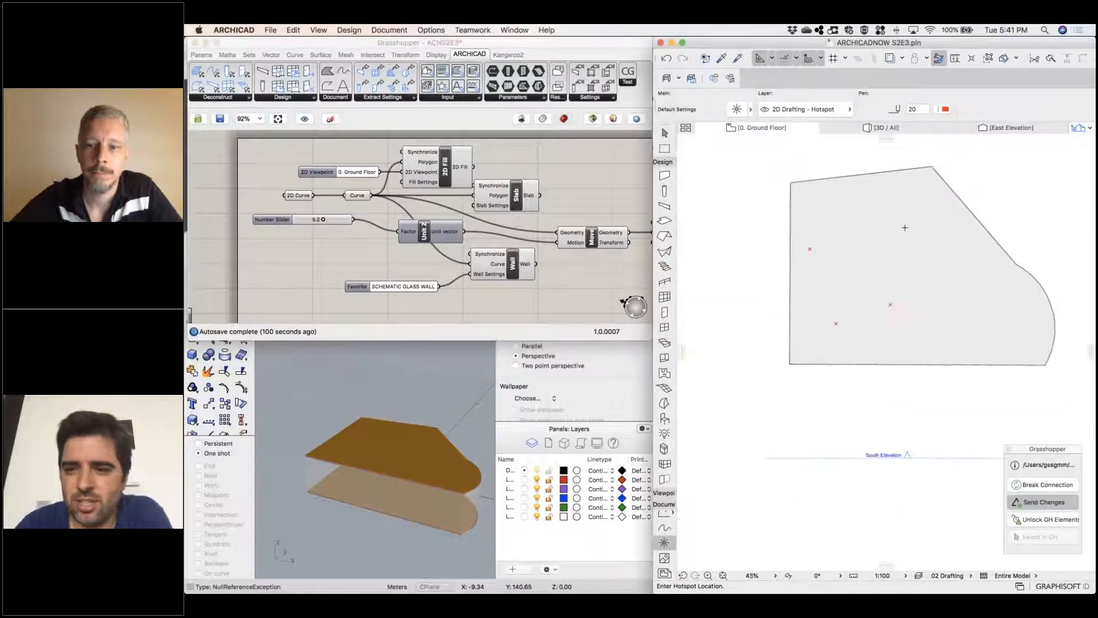
{"action": "left_click", "coordinate": [886, 219]}
{"action": "left_click", "coordinate": [991, 307]}
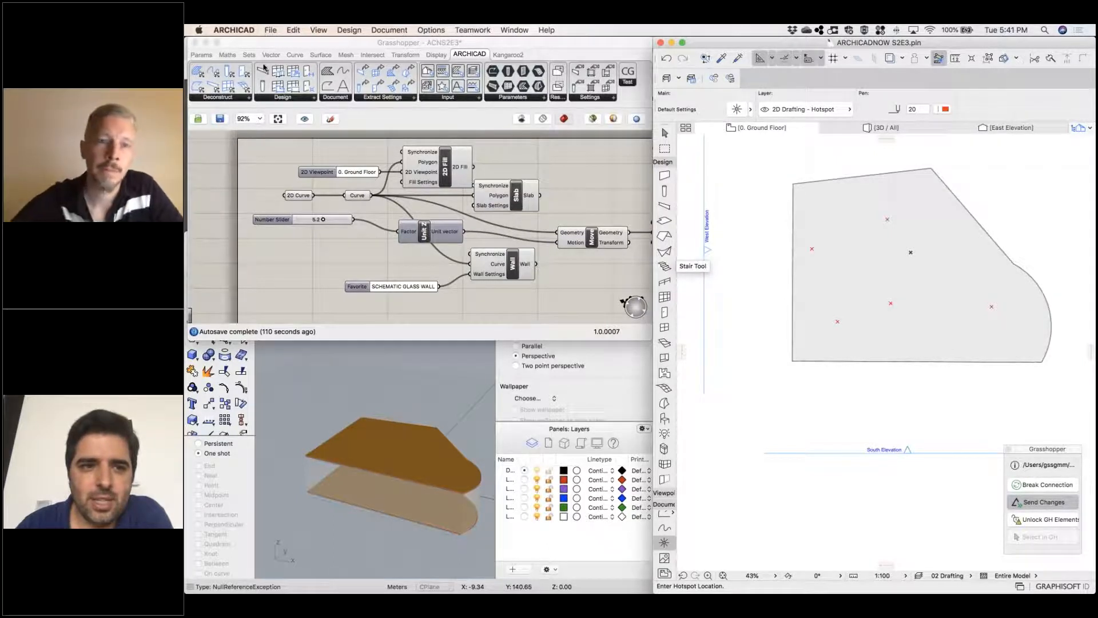
Add a standard Grasshopper Point parameter to the canvas, below the number slider
{"action": "left_click", "coordinate": [208, 55]}
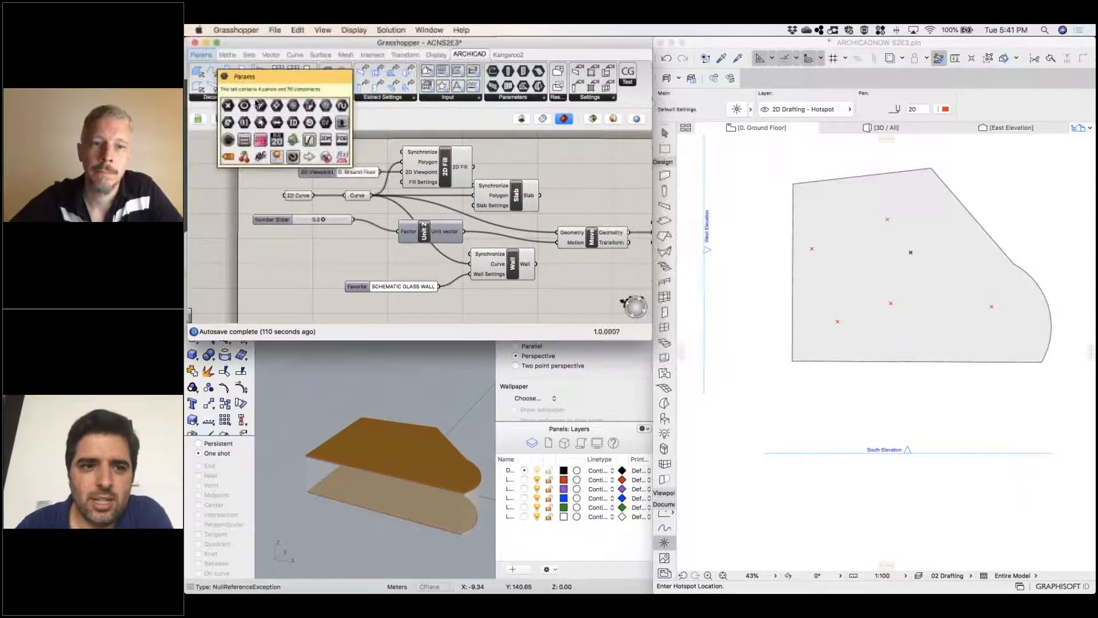
{"action": "left_click", "coordinate": [201, 55]}
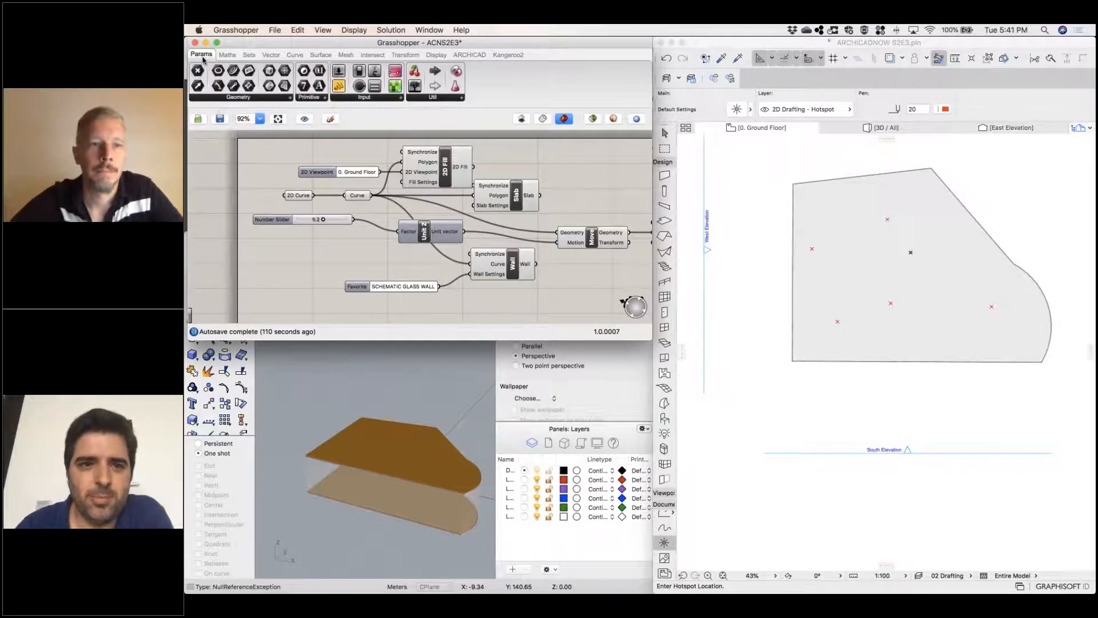
{"action": "left_click_drag", "start_coordinate": [200, 69], "coordinate": [332, 259]}
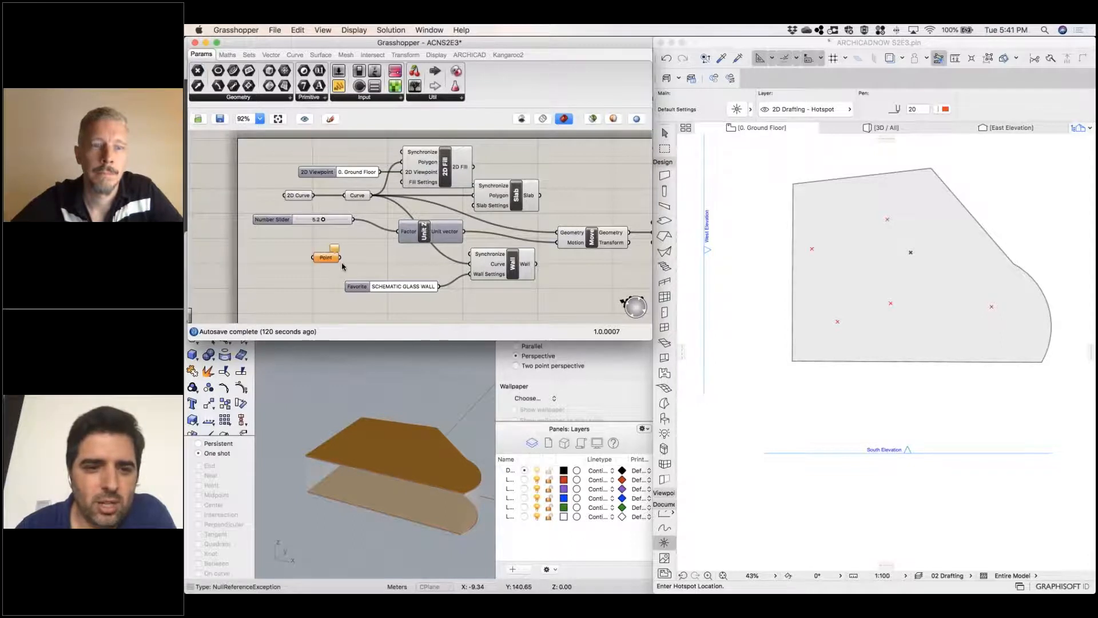
{"action": "right_click", "coordinate": [331, 261]}
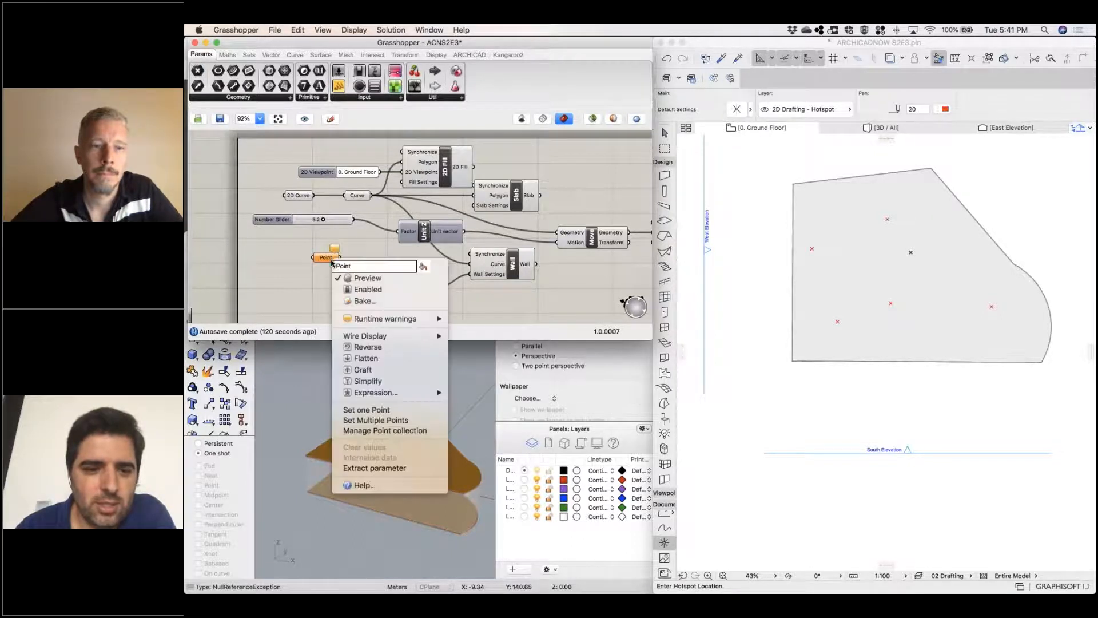
{"action": "left_click", "coordinate": [409, 423]}
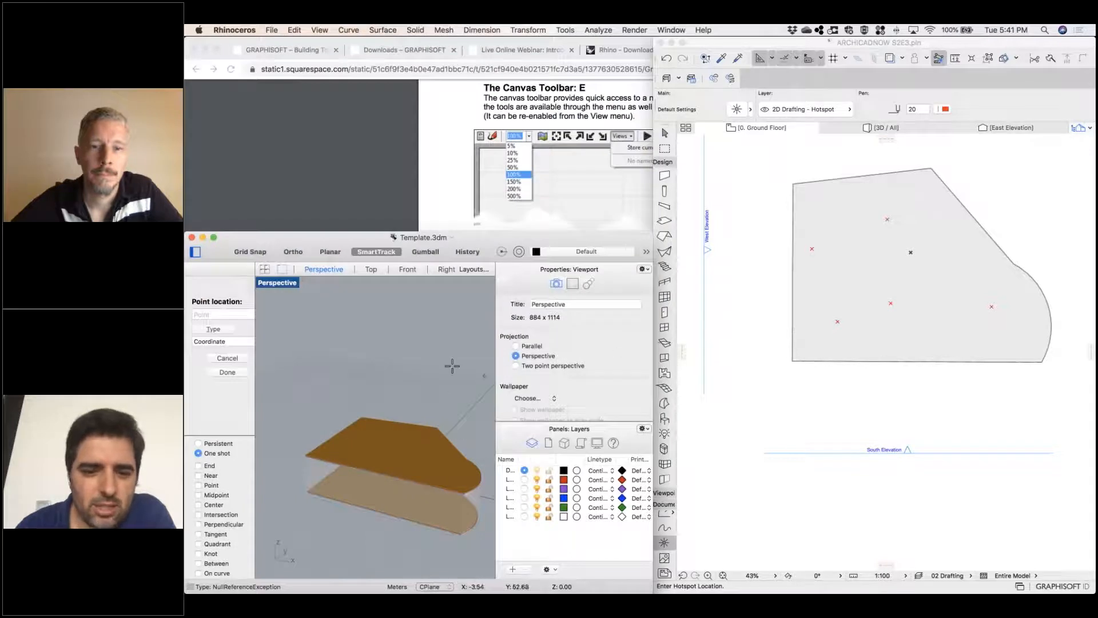
{"action": "key", "text": "Escape"}
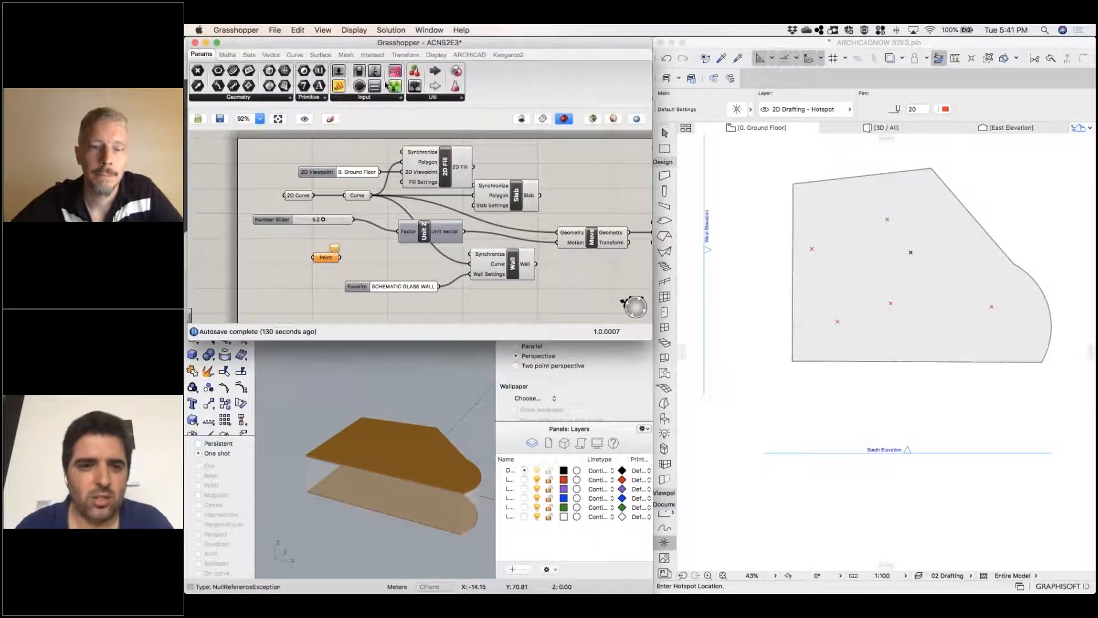
Add an ARCHICAD Point parameter before the existing Point parameter and space the two apart
{"action": "left_click", "coordinate": [457, 55]}
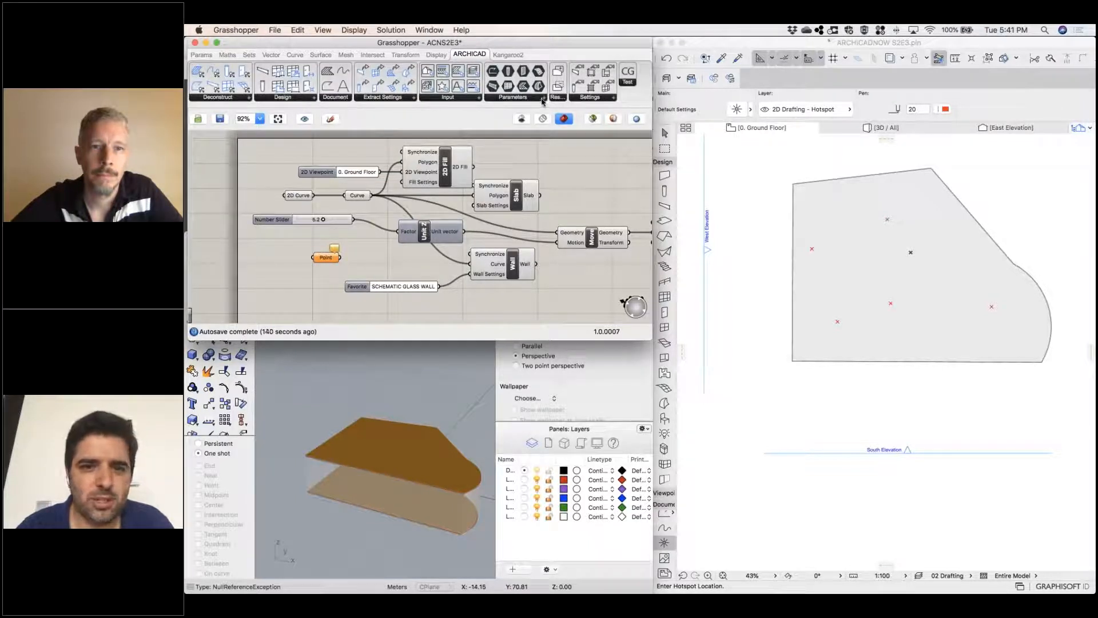
{"action": "left_click", "coordinate": [543, 99]}
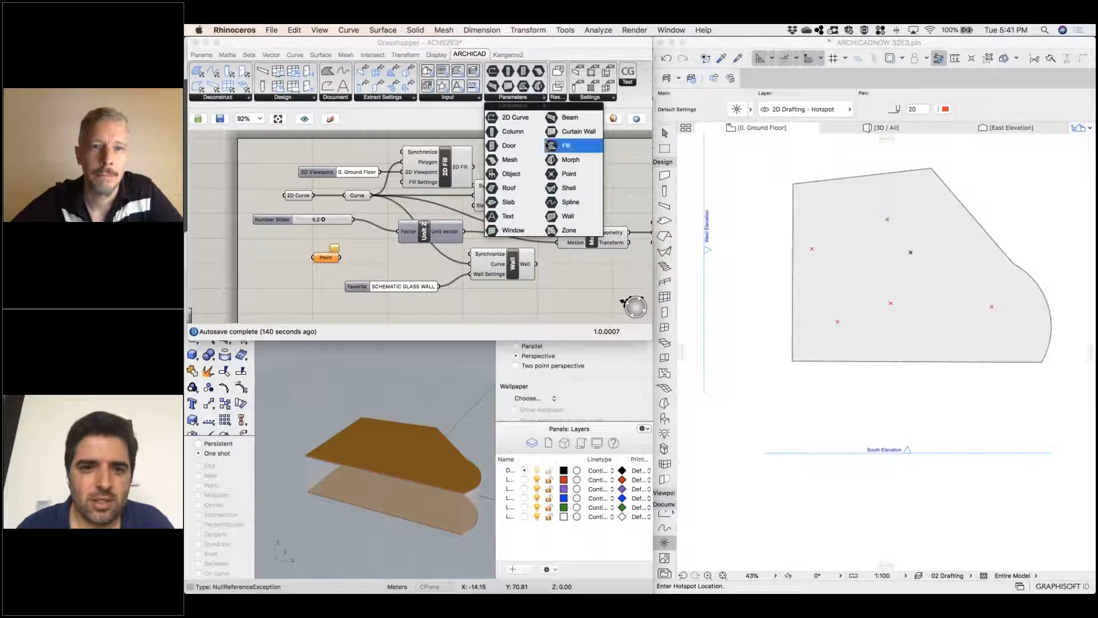
{"action": "left_click", "coordinate": [566, 174]}
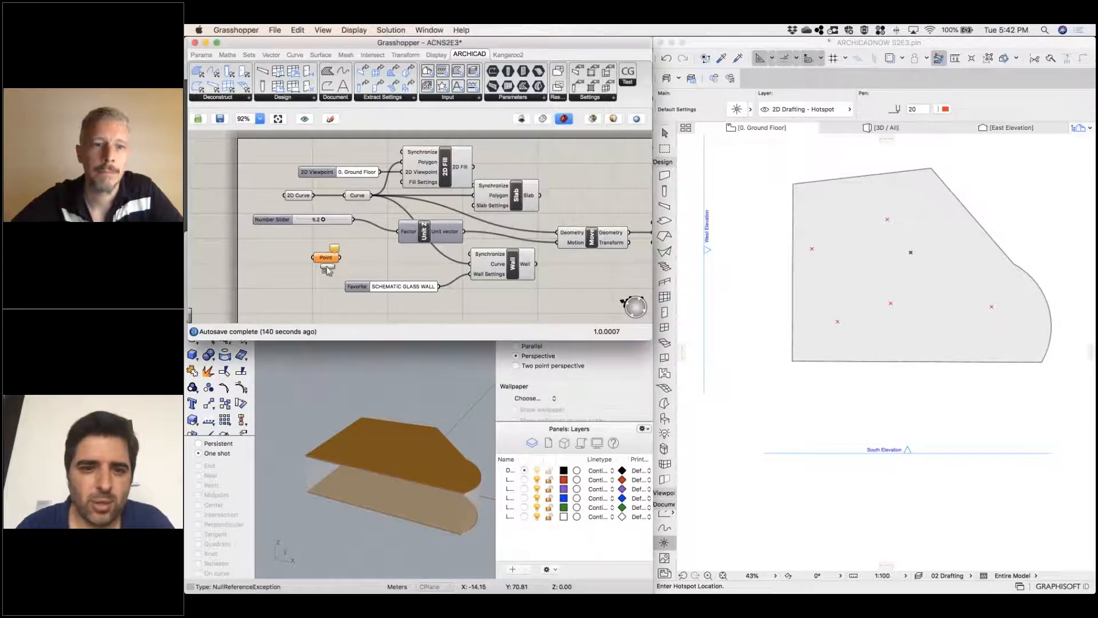
{"action": "left_click", "coordinate": [293, 253]}
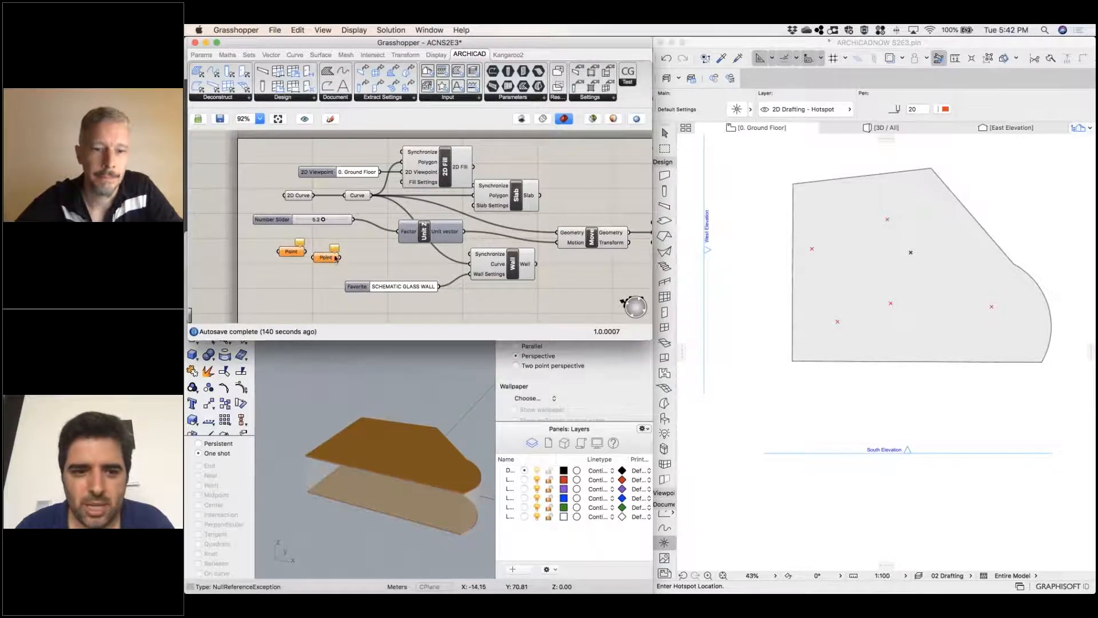
{"action": "left_click_drag", "start_coordinate": [324, 257], "coordinate": [346, 251]}
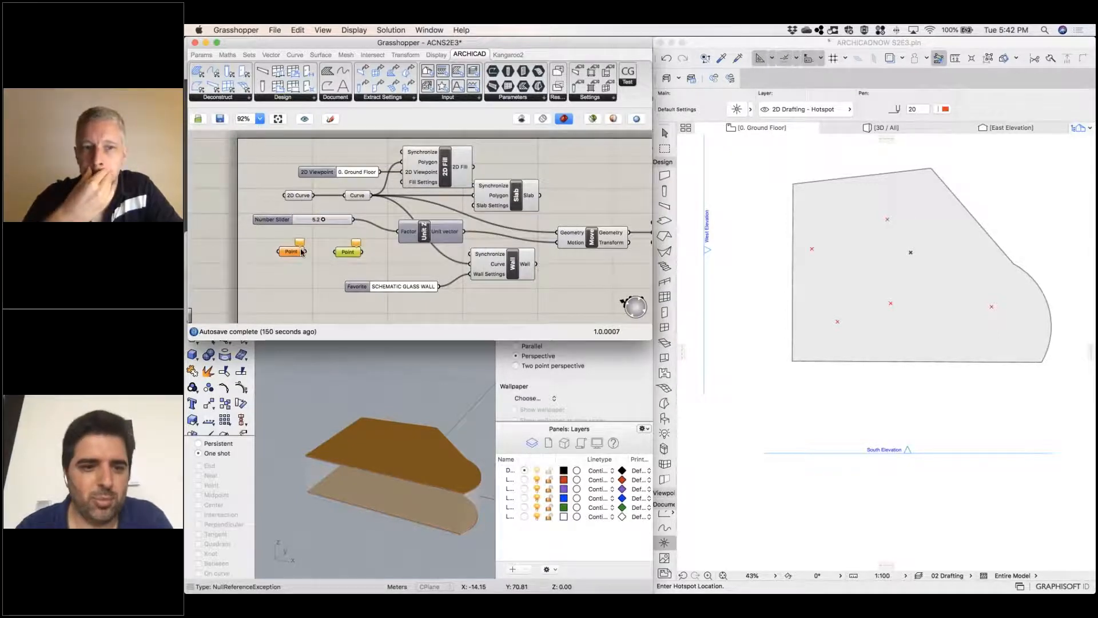
Assign the five ground floor hotspots to the ARCHICAD Point parameter using Set multiple Points in ARCHICAD
{"action": "mouse_move", "coordinate": [357, 253]}
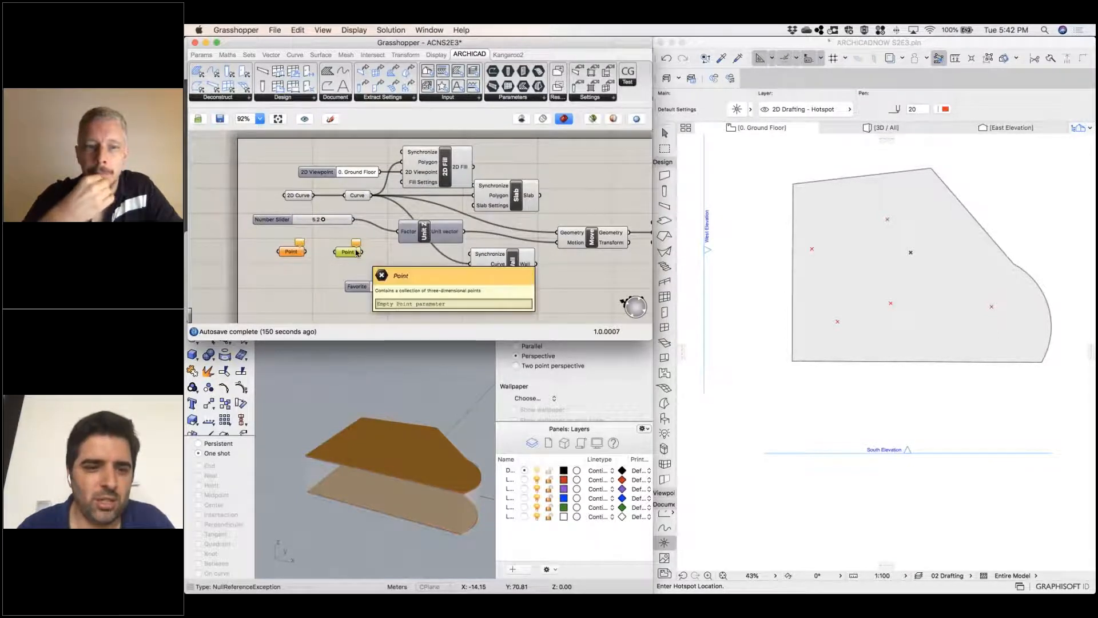
{"action": "mouse_move", "coordinate": [299, 253]}
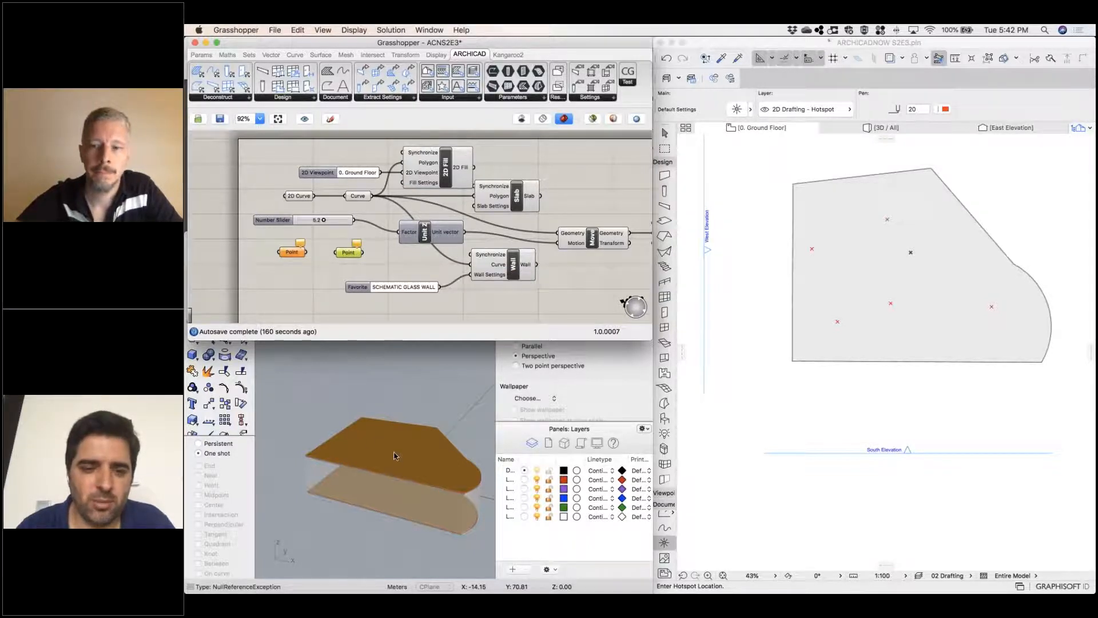
{"action": "right_click", "coordinate": [295, 258]}
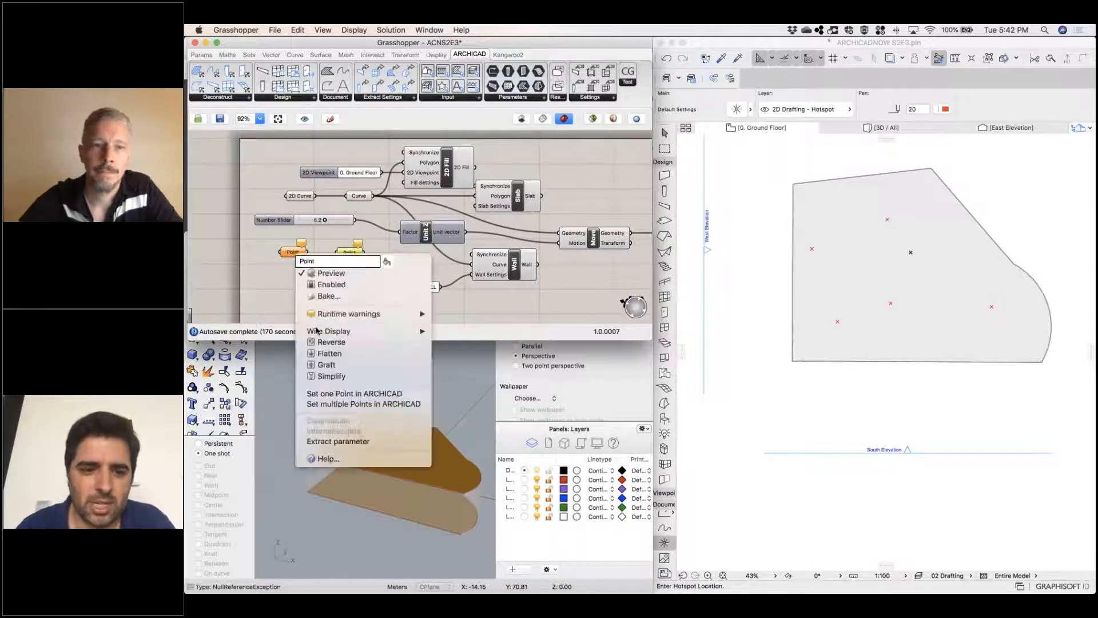
{"action": "left_click", "coordinate": [354, 406]}
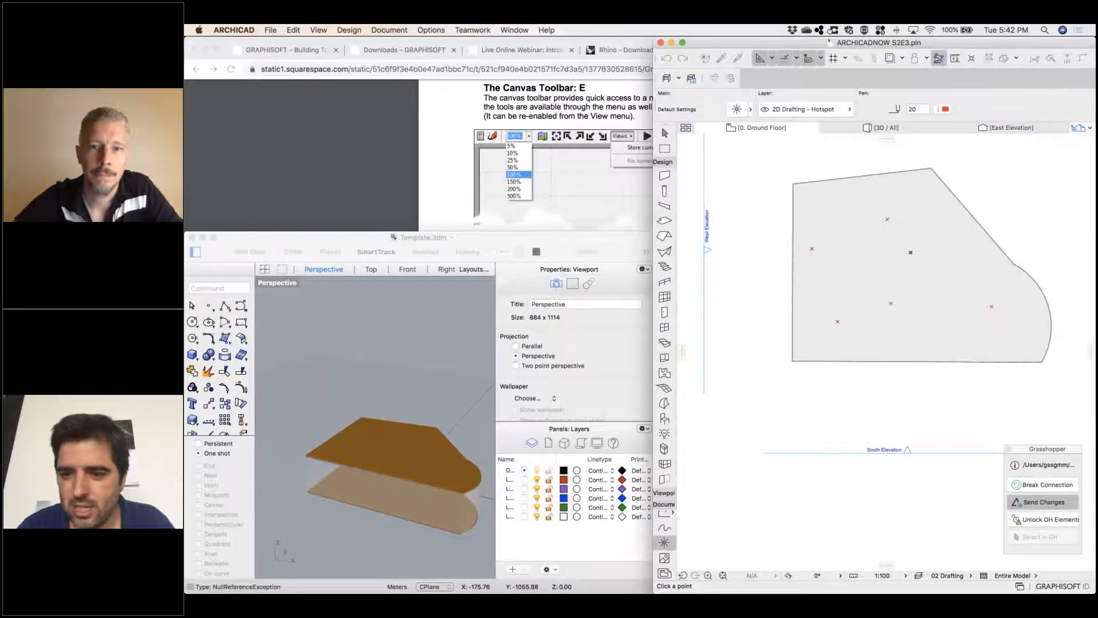
{"action": "left_click", "coordinate": [991, 307]}
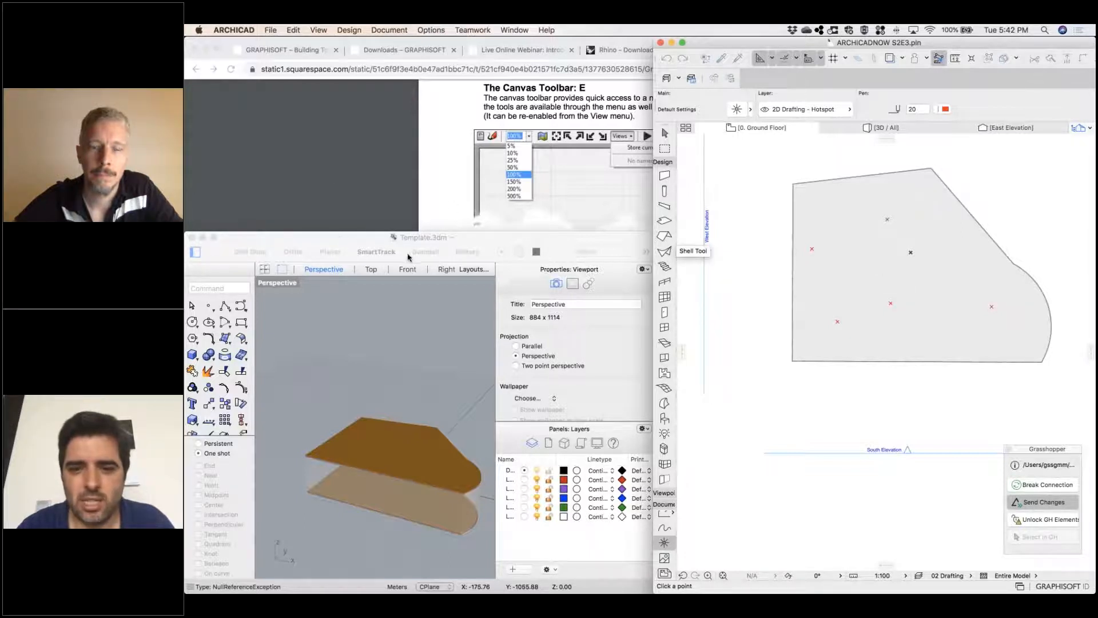
{"action": "left_click", "coordinate": [373, 246]}
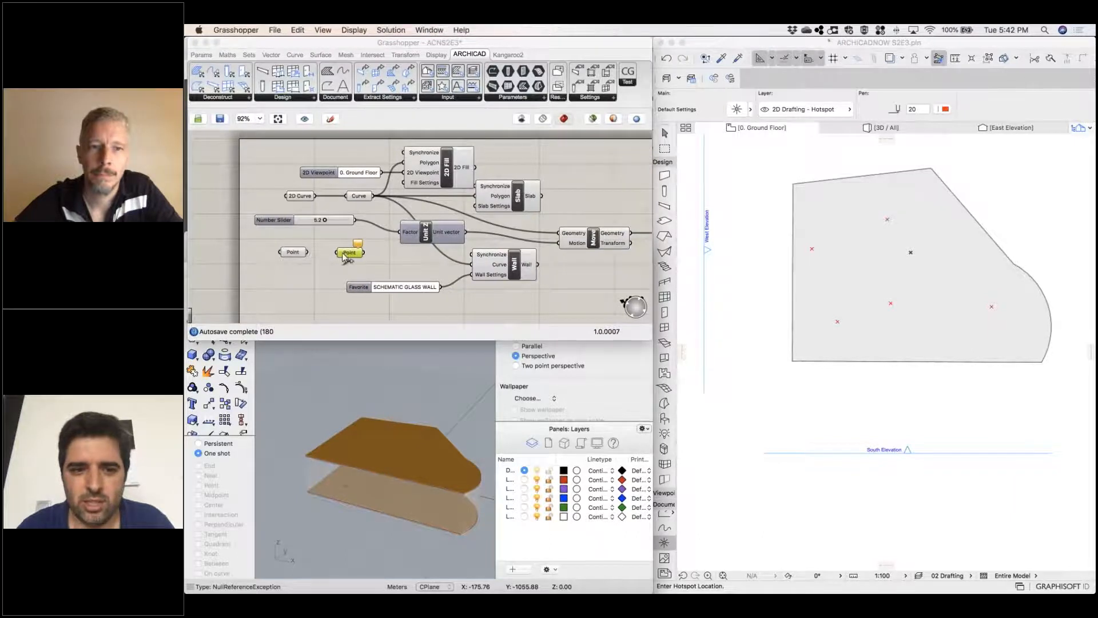
Connect the ARCHICAD Point to the Grasshopper Point and move both below the SCHEMATIC GLASS WALL favorite
{"action": "left_click", "coordinate": [310, 253]}
{"action": "left_click_drag", "start_coordinate": [308, 252], "coordinate": [337, 252]}
{"action": "right_click_drag", "start_coordinate": [449, 212], "coordinate": [464, 134]}
{"action": "left_click_drag", "start_coordinate": [306, 175], "coordinate": [296, 255]}
{"action": "left_click_drag", "start_coordinate": [363, 176], "coordinate": [366, 257]}
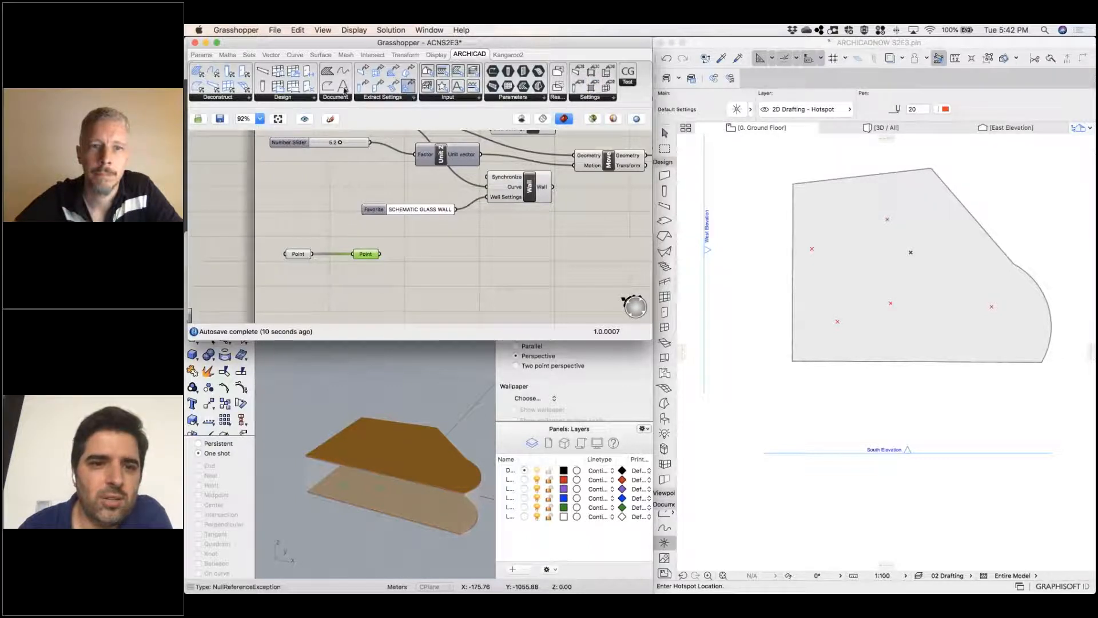
Add an ARCHICAD Object component, connect the Point to its Anchor Point, and check the objects on the ground floor plan
{"action": "left_click", "coordinate": [314, 98]}
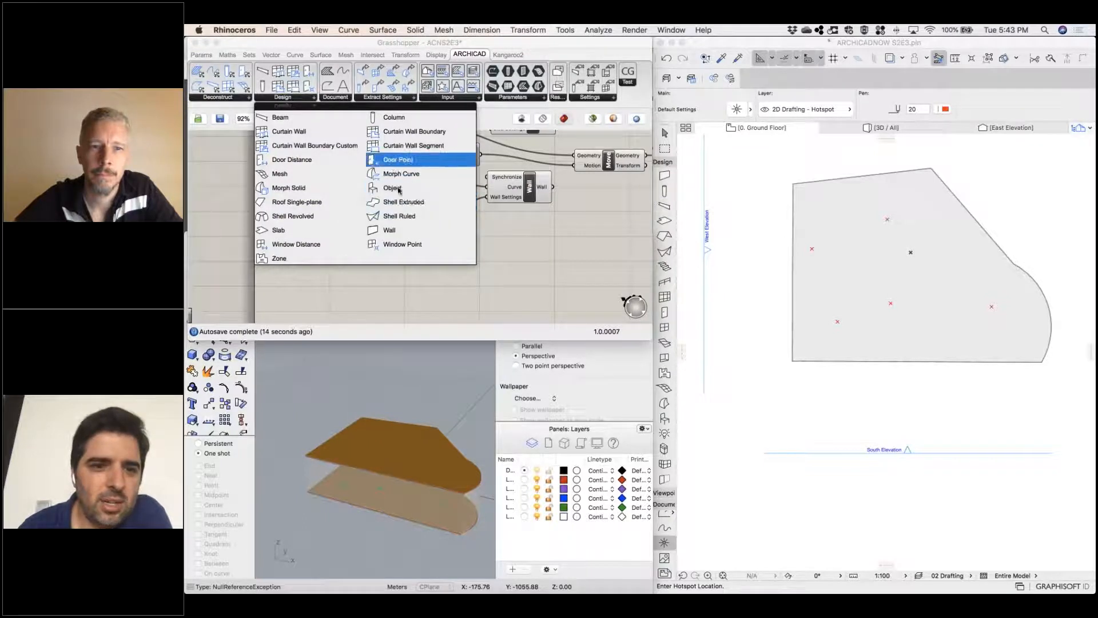
{"action": "left_click", "coordinate": [396, 187]}
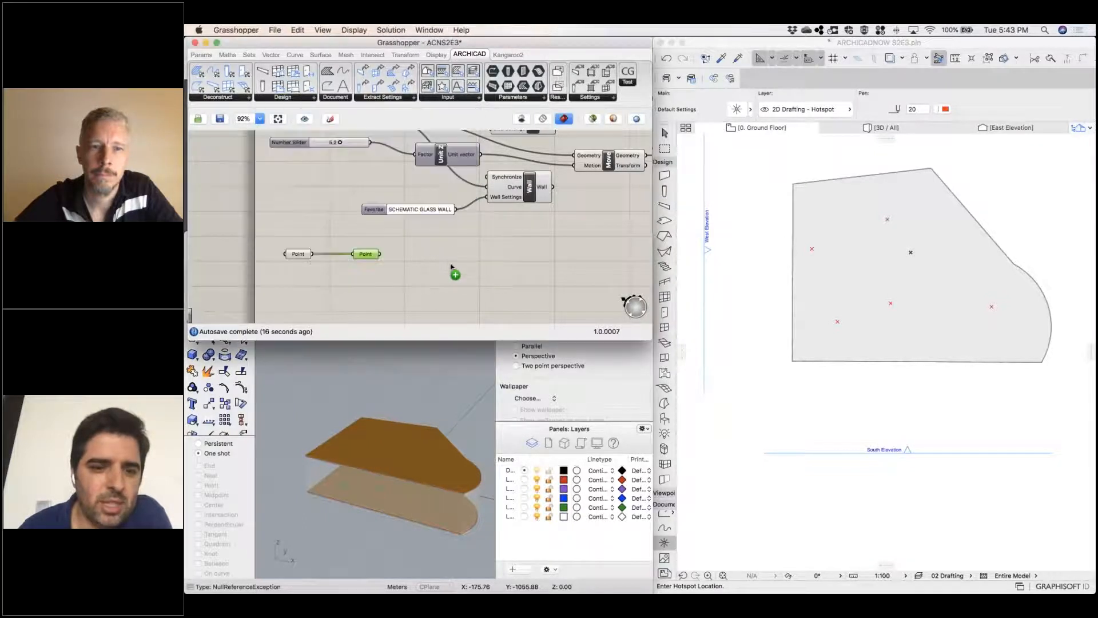
{"action": "left_click", "coordinate": [440, 260]}
{"action": "left_click_drag", "start_coordinate": [380, 253], "coordinate": [409, 267]}
{"action": "scroll", "coordinate": [582, 239], "scroll_direction": "up", "scroll_amount": 1}
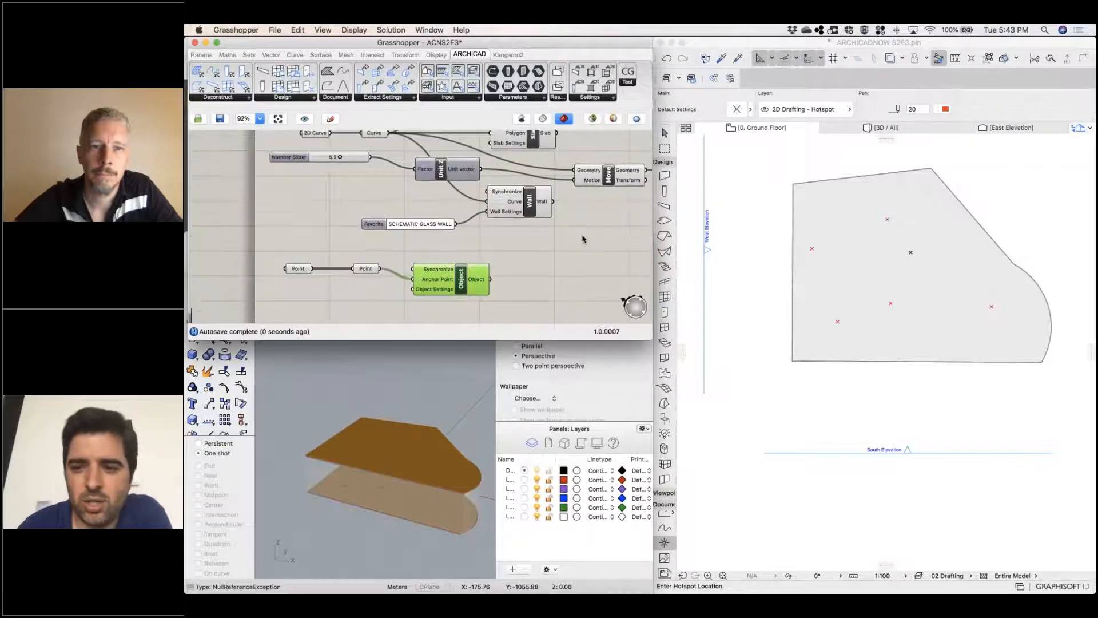
{"action": "left_click", "coordinate": [912, 316]}
{"action": "scroll", "coordinate": [829, 315], "scroll_direction": "up", "scroll_amount": 5}
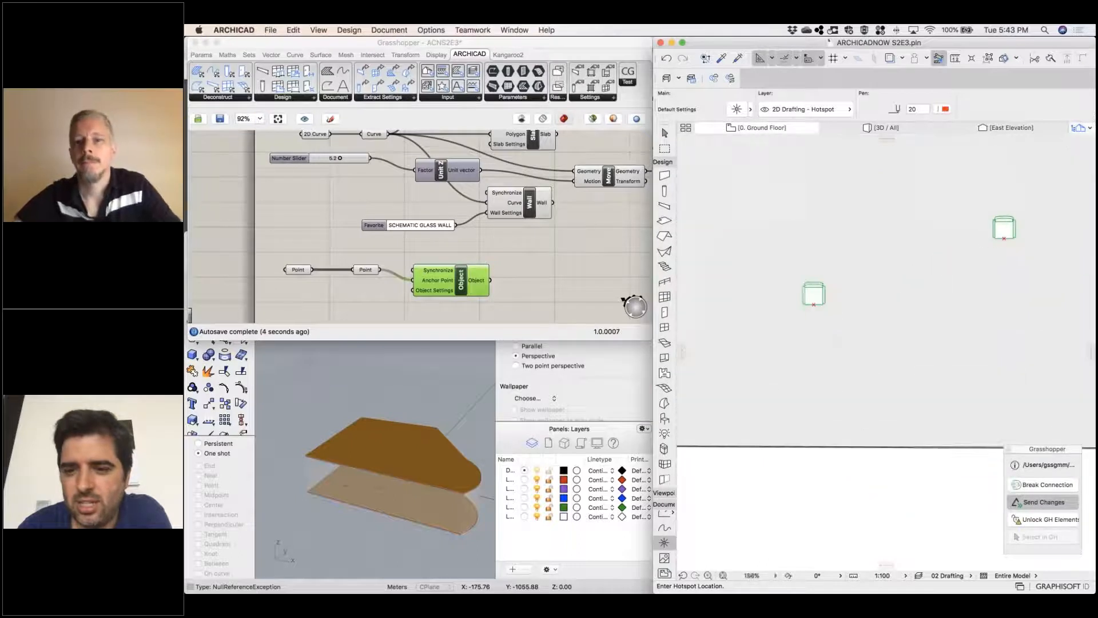
{"action": "scroll", "coordinate": [820, 309], "scroll_direction": "down", "scroll_amount": 5}
{"action": "scroll", "coordinate": [843, 359], "scroll_direction": "down", "scroll_amount": 2}
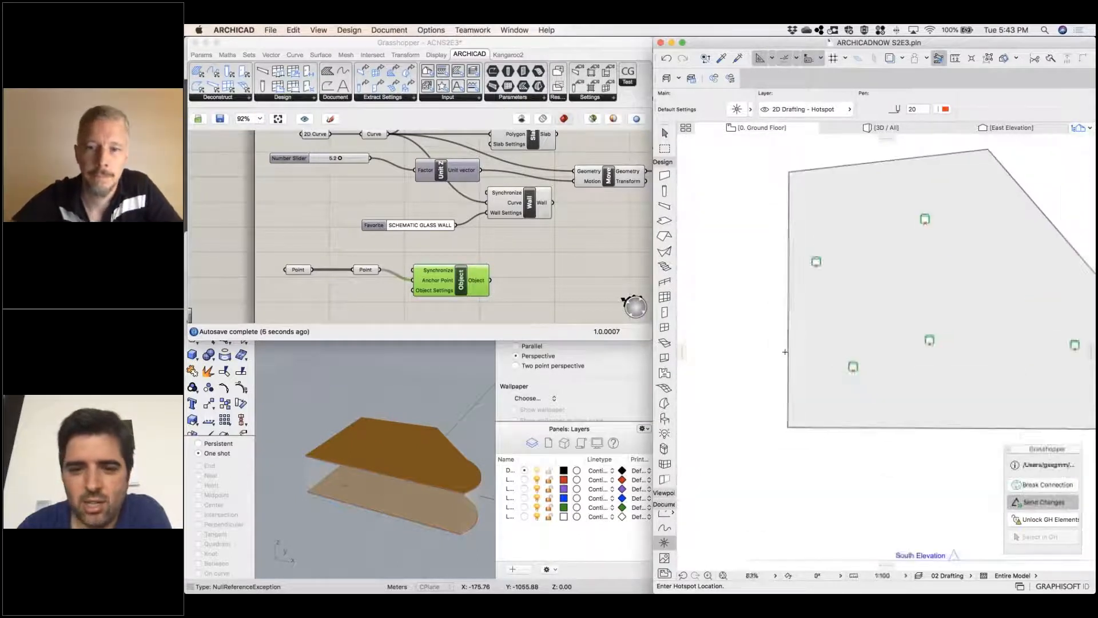
Browse the Object tool's favorites in Archicad and open the Furniture folder
{"action": "middle_click", "coordinate": [513, 301]}
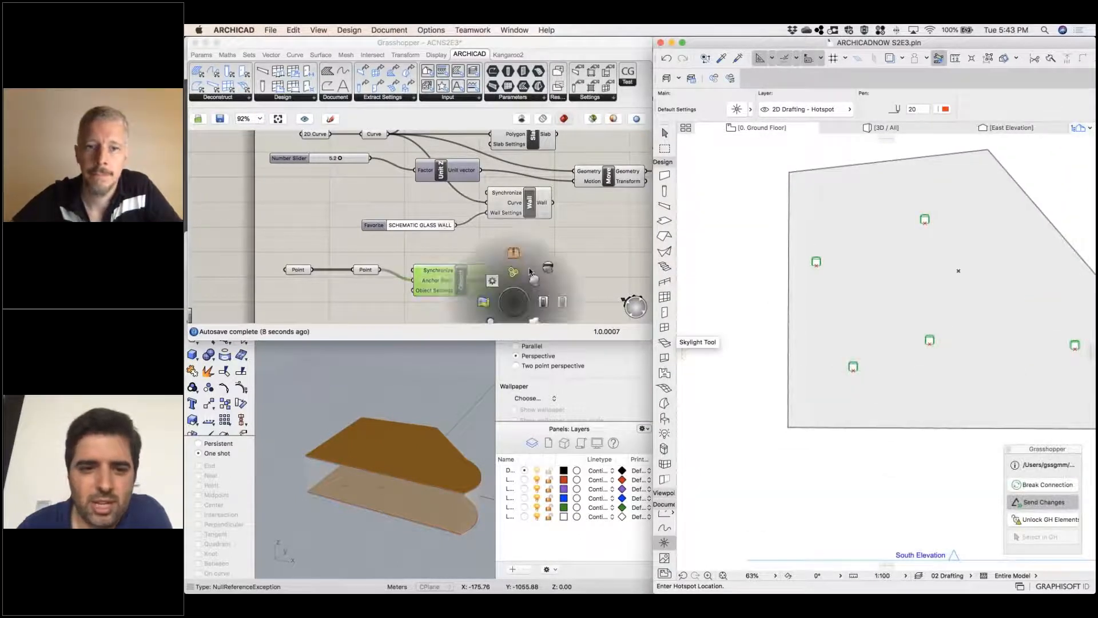
{"action": "left_click", "coordinate": [377, 296]}
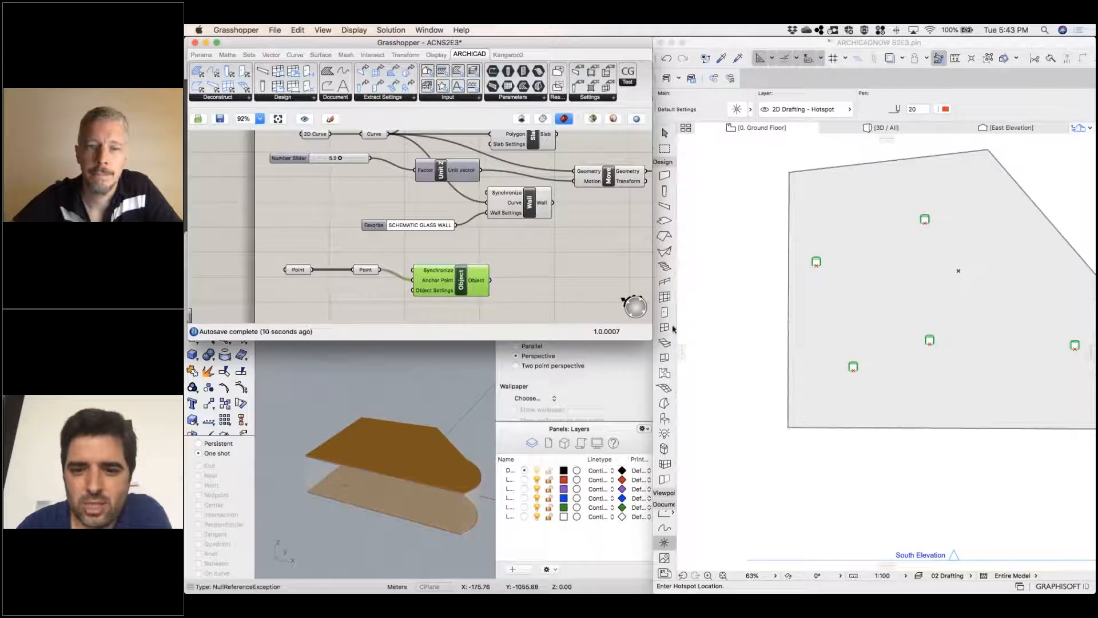
{"action": "left_click", "coordinate": [667, 419]}
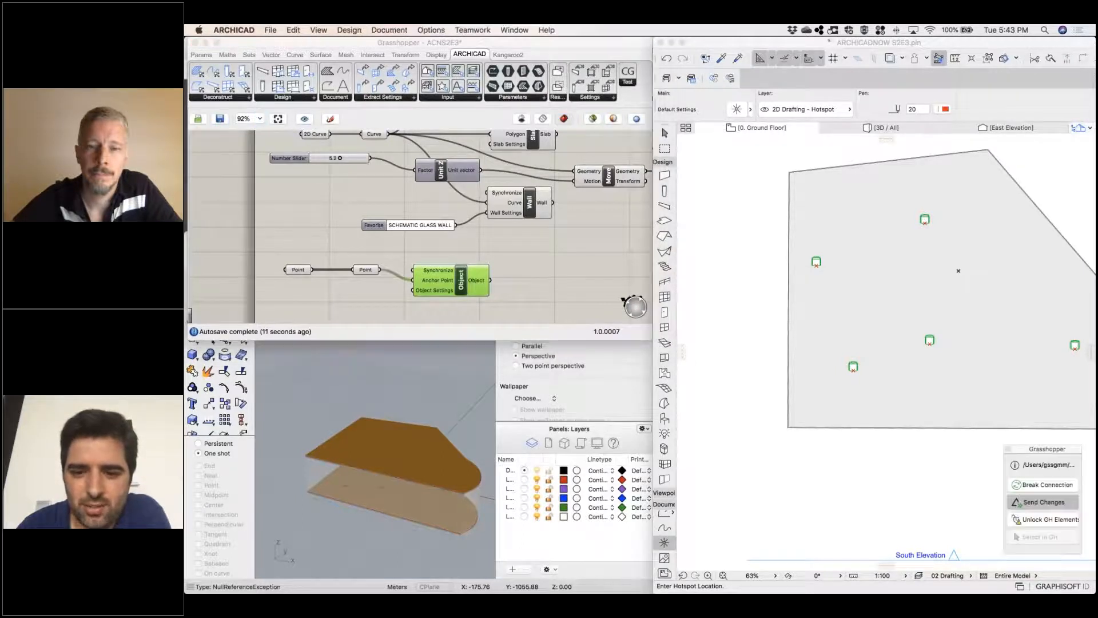
{"action": "left_click", "coordinate": [672, 418]}
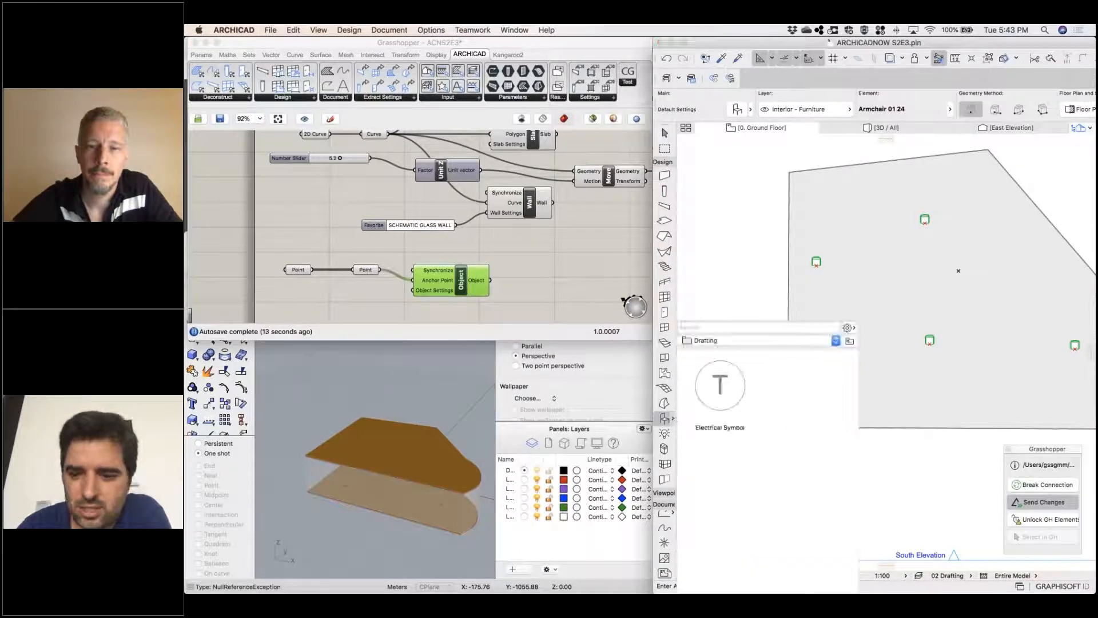
{"action": "left_click", "coordinate": [850, 341]}
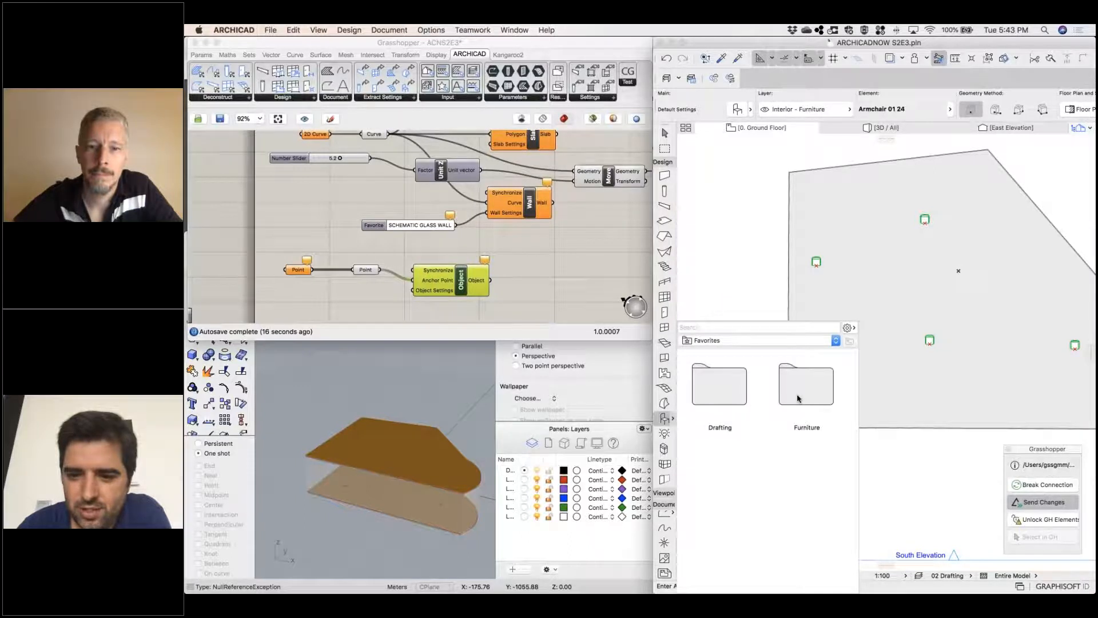
{"action": "double_click", "coordinate": [798, 399]}
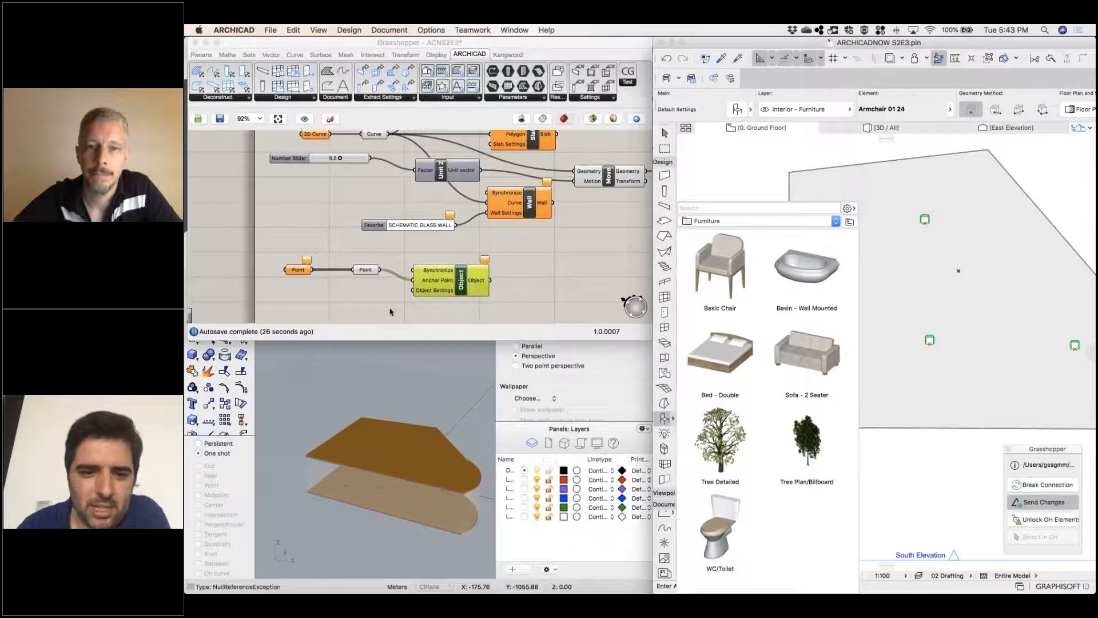
Add a Favorite component in Grasshopper and connect it to the Object component's Object Settings
{"action": "left_click", "coordinate": [344, 301]}
{"action": "double_click", "coordinate": [345, 301]}
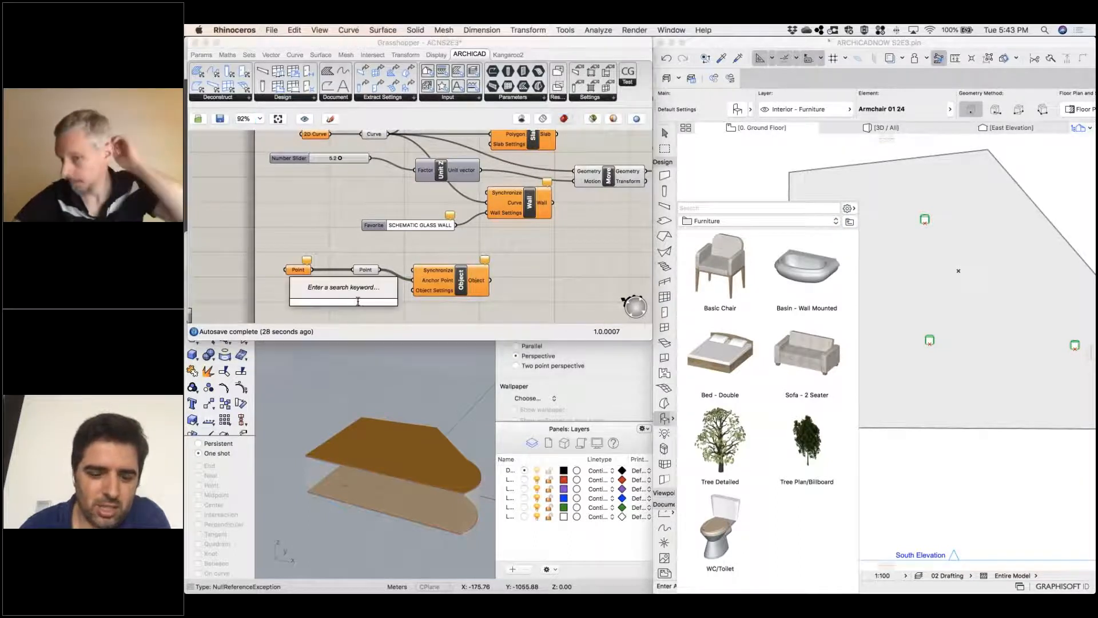
{"action": "type", "text": "fav"}
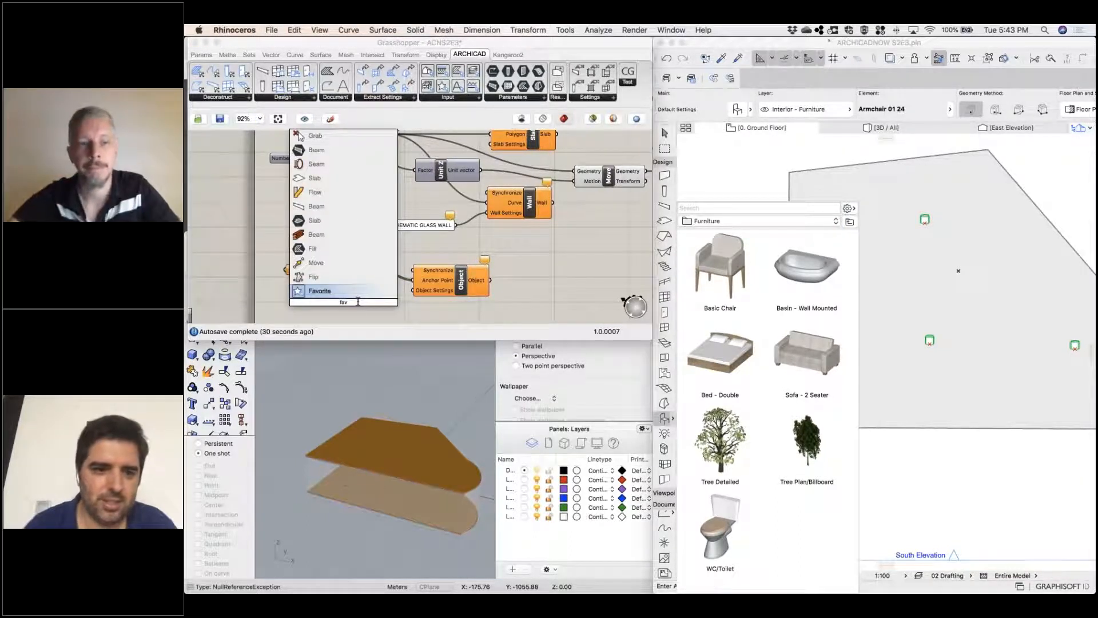
{"action": "key", "text": "Return"}
{"action": "left_click_drag", "start_coordinate": [367, 302], "coordinate": [413, 290]}
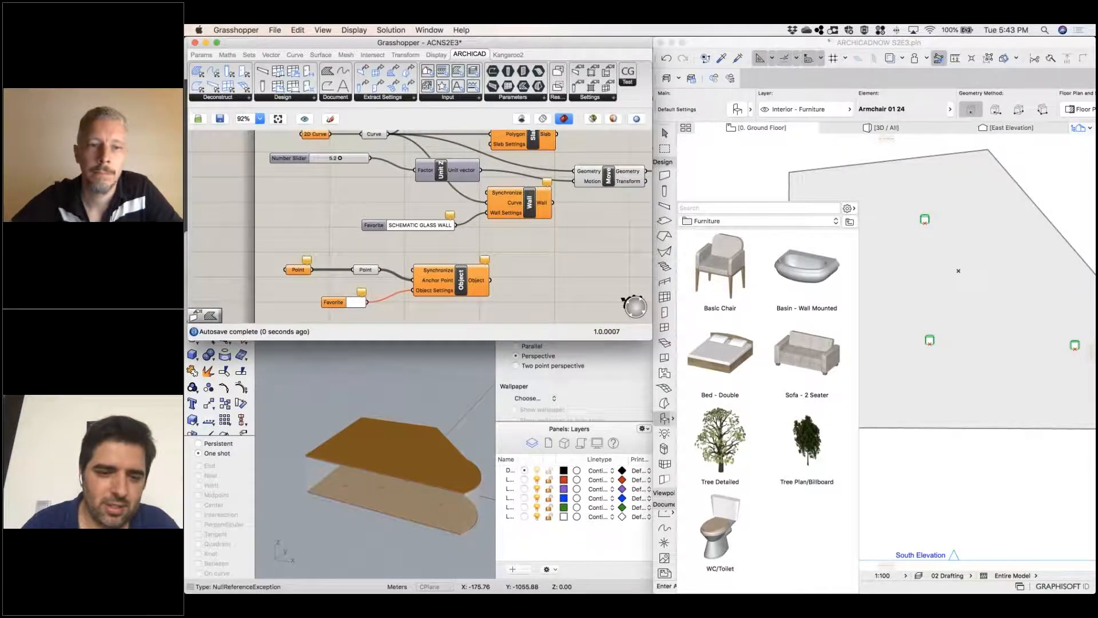
Set the Favorite component feeding the Object Settings to the object favorite Sofa - 2 Seater
{"action": "left_click", "coordinate": [951, 486]}
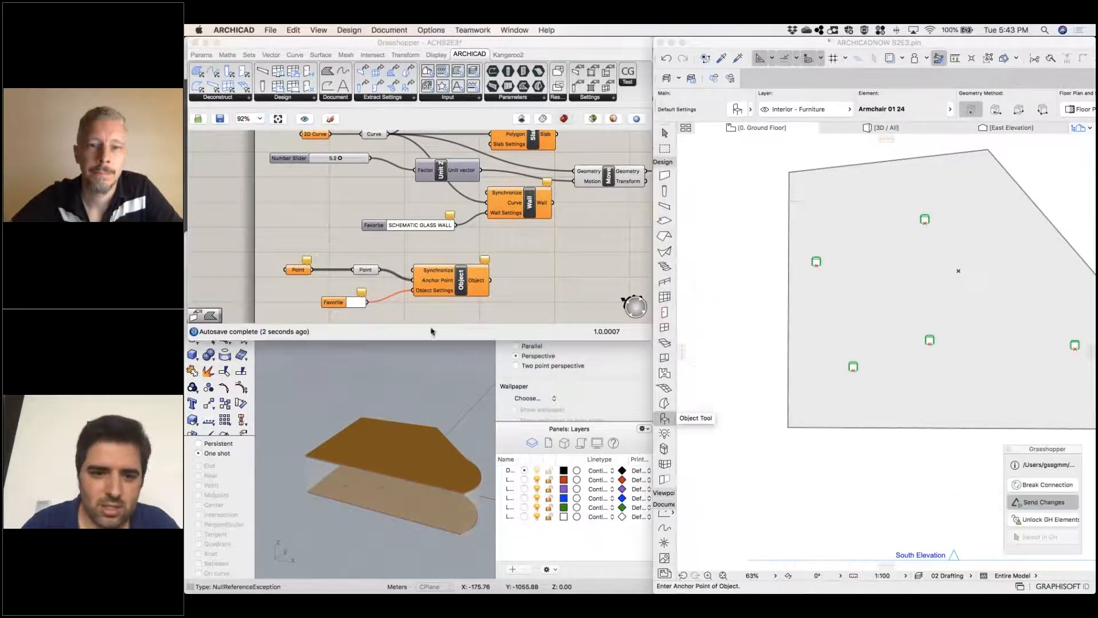
{"action": "left_click", "coordinate": [362, 303]}
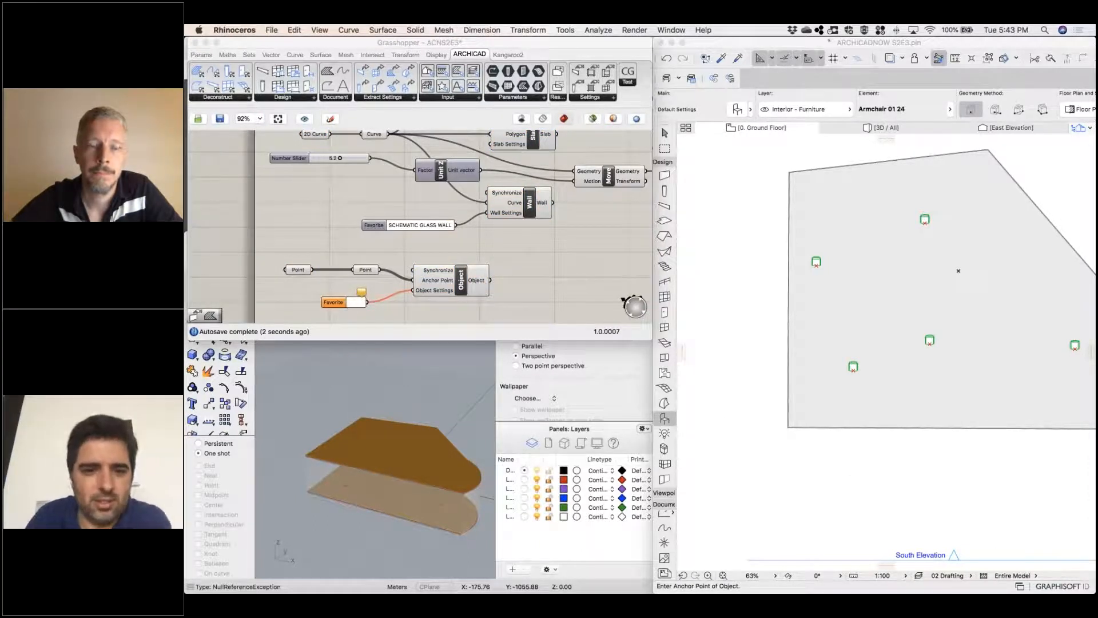
{"action": "double_click", "coordinate": [350, 306]}
{"action": "double_click", "coordinate": [351, 301]}
{"action": "left_click", "coordinate": [351, 303]}
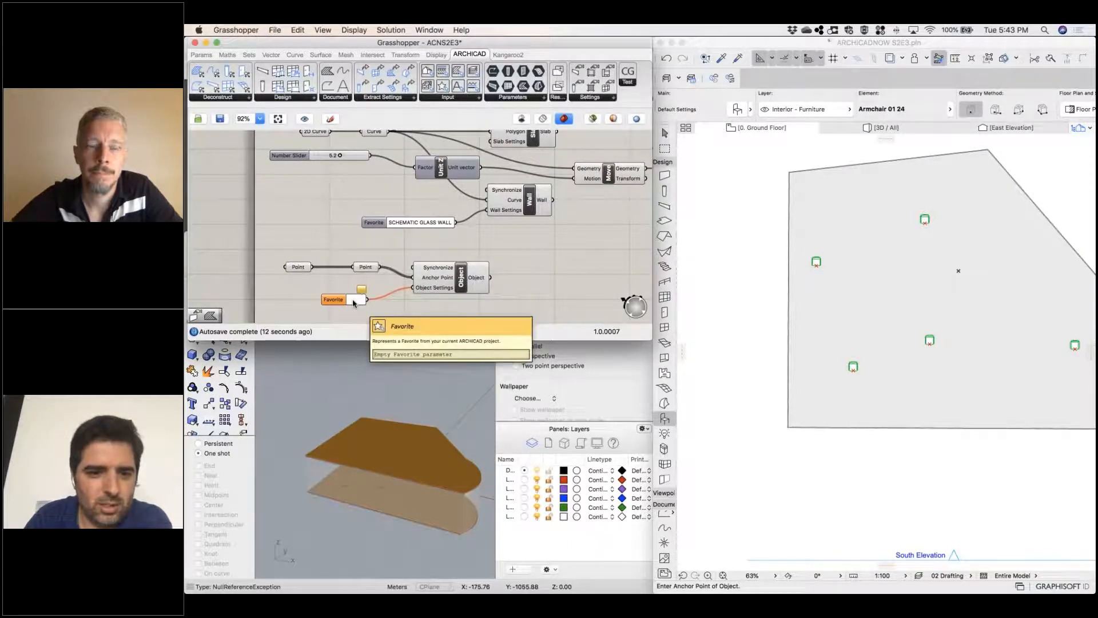
{"action": "double_click", "coordinate": [353, 303]}
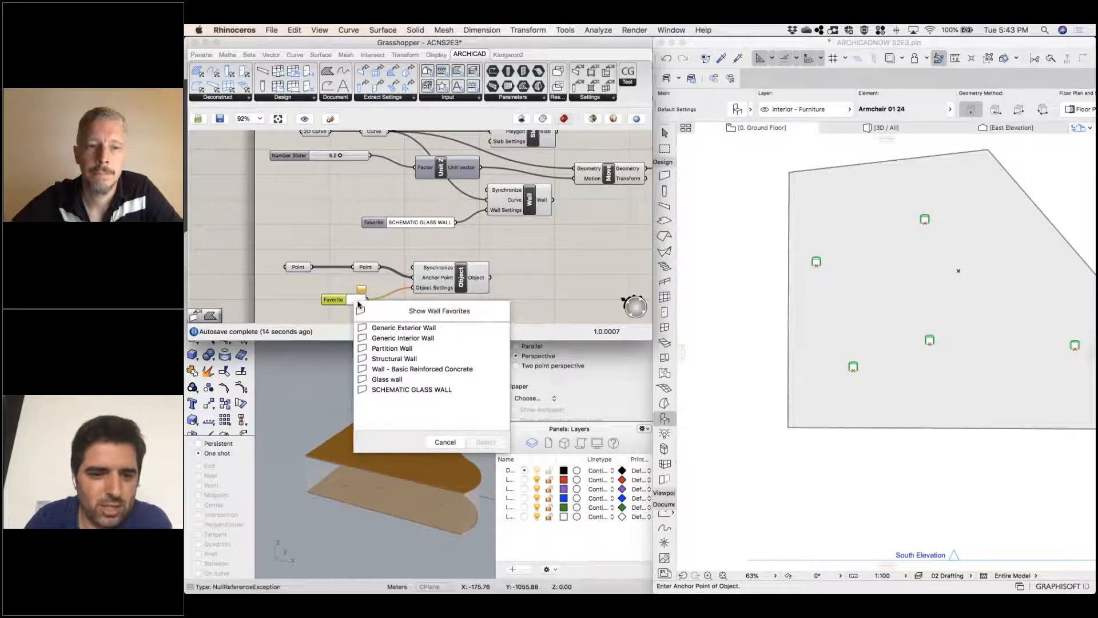
{"action": "left_click", "coordinate": [428, 314]}
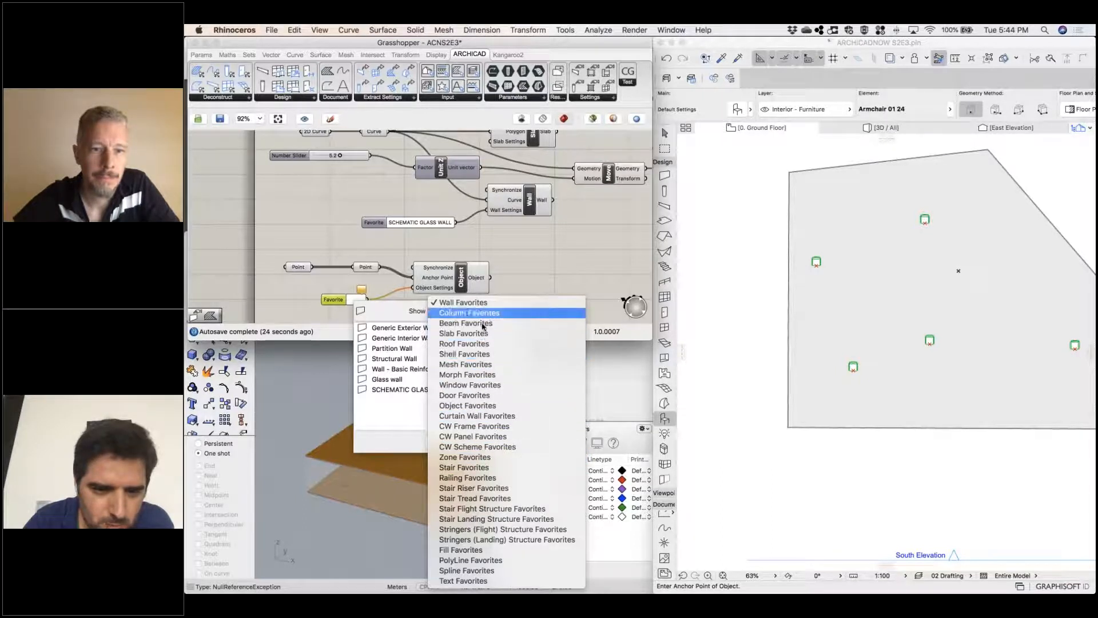
{"action": "left_click", "coordinate": [468, 405]}
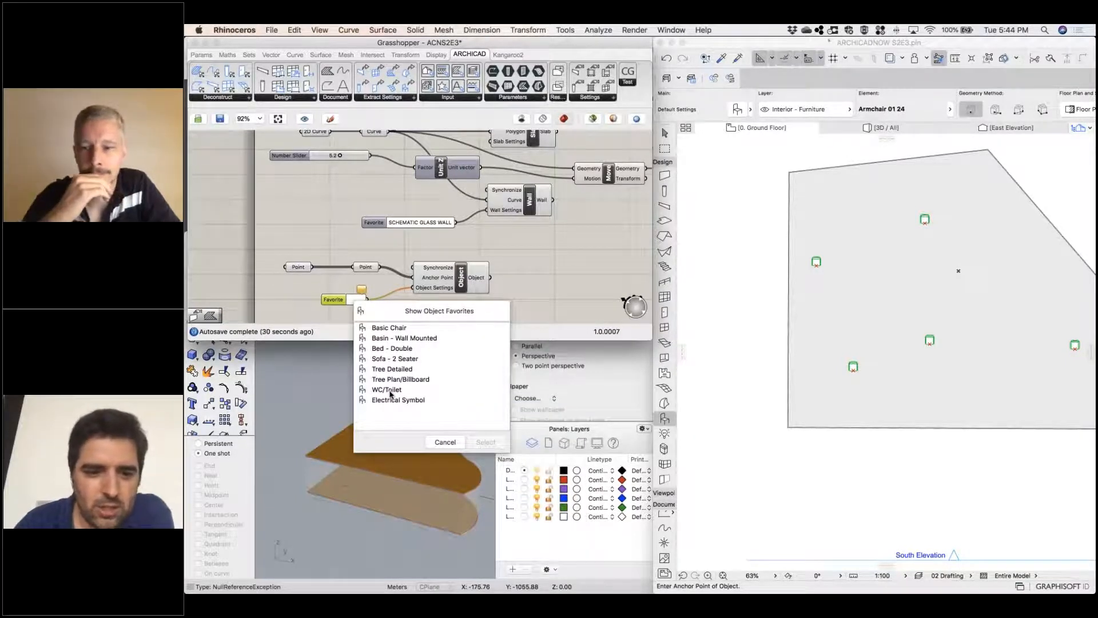
{"action": "left_click", "coordinate": [403, 359]}
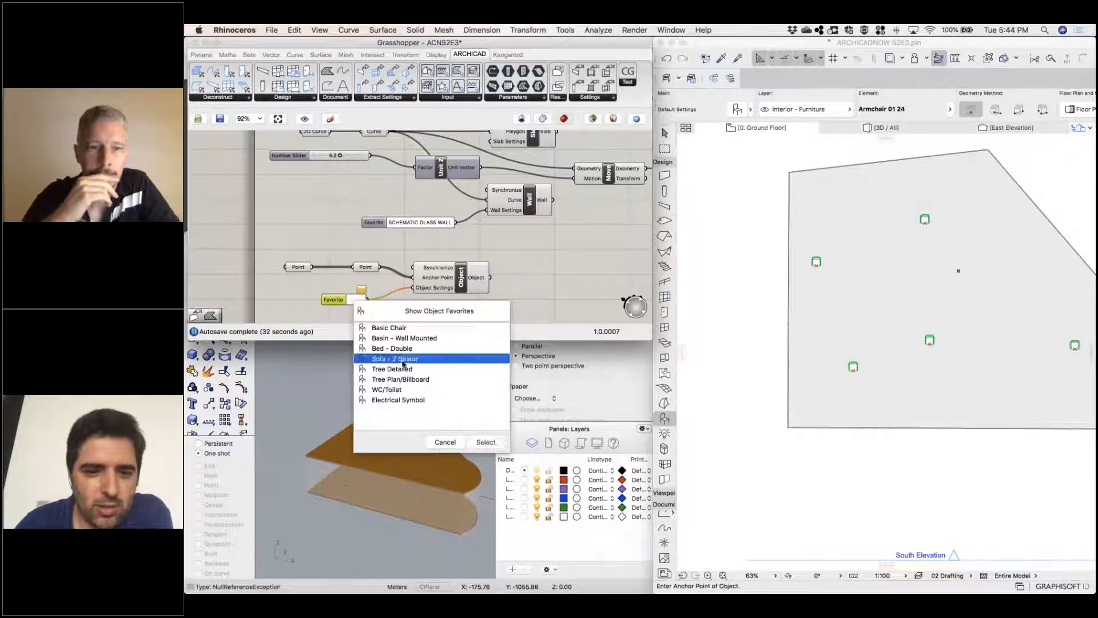
{"action": "double_click", "coordinate": [402, 360]}
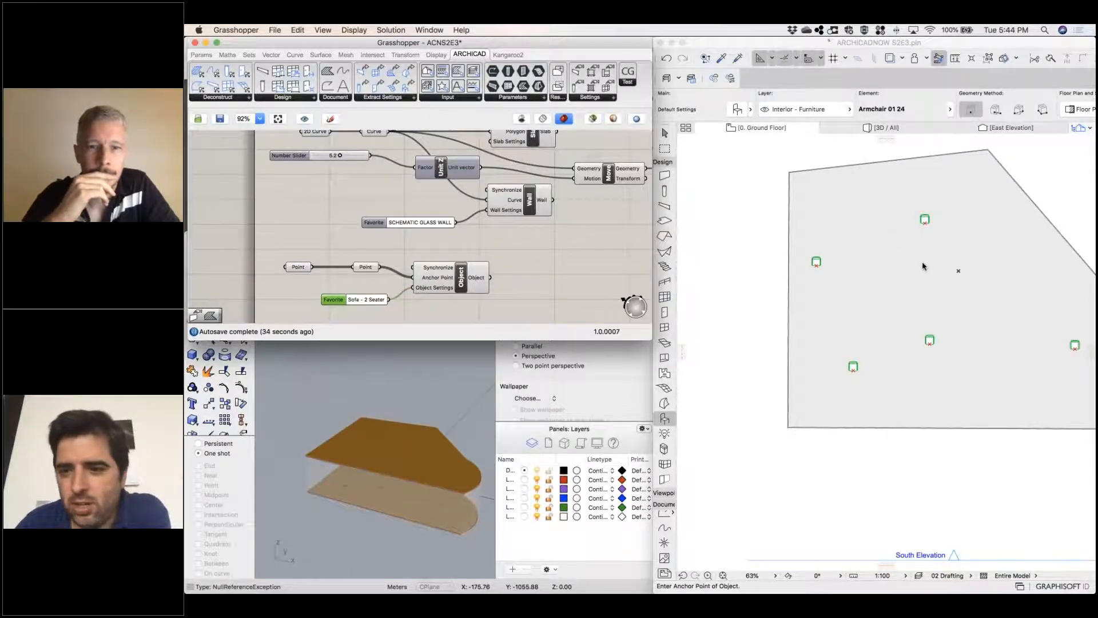
Update the ground floor plan with the sofa objects and answer the unseen-stories notice by undoing the operation
{"action": "left_click", "coordinate": [908, 281]}
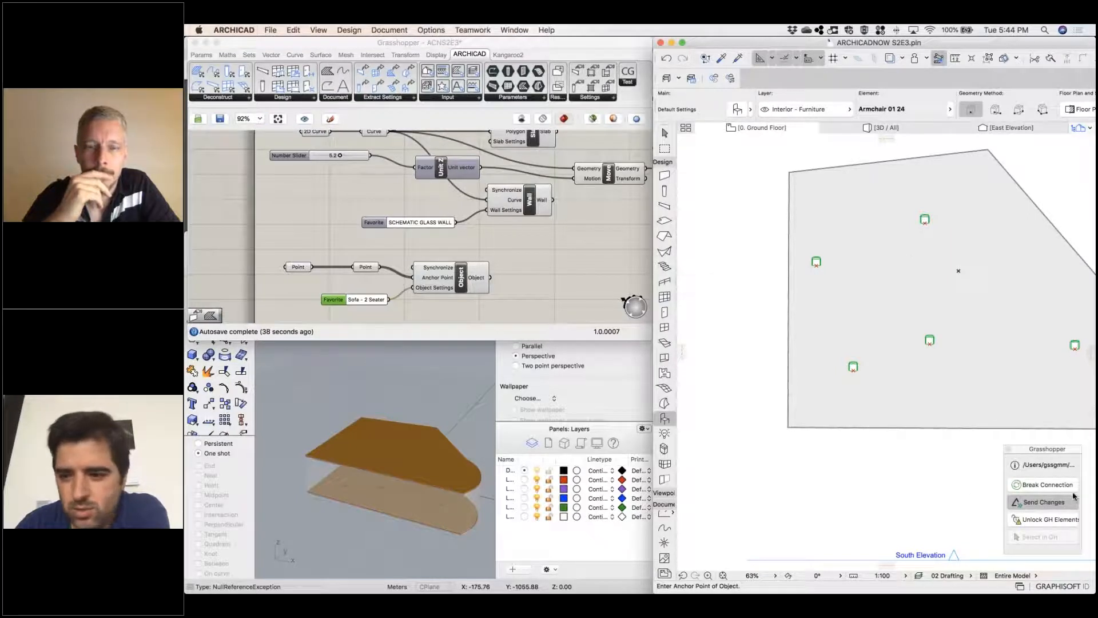
{"action": "left_click", "coordinate": [1049, 486]}
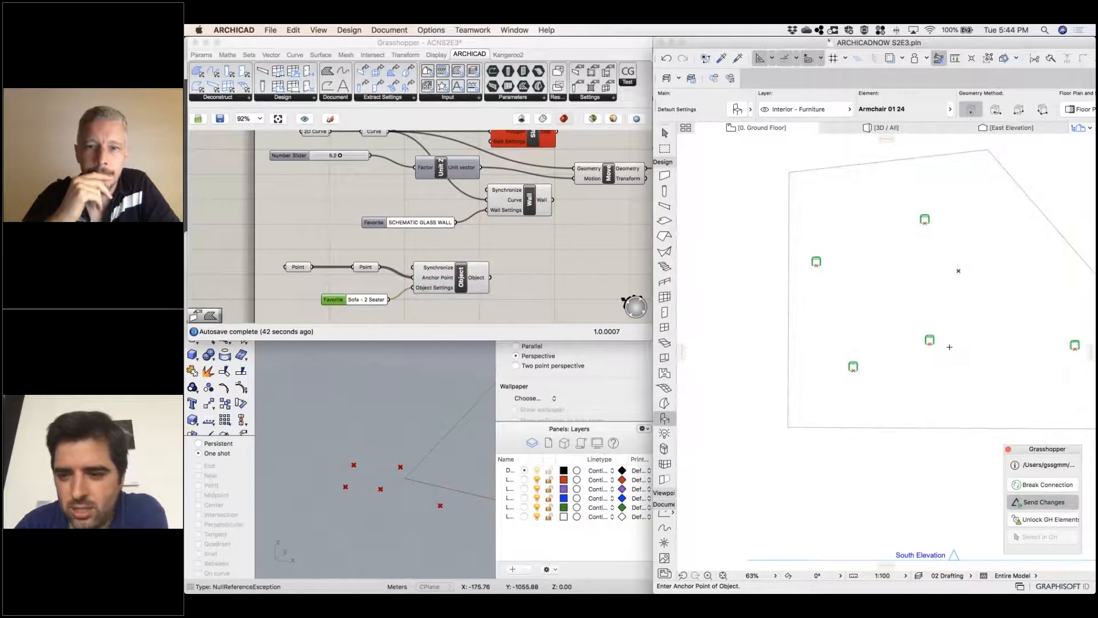
{"action": "scroll", "coordinate": [950, 346], "scroll_direction": "up", "scroll_amount": 5}
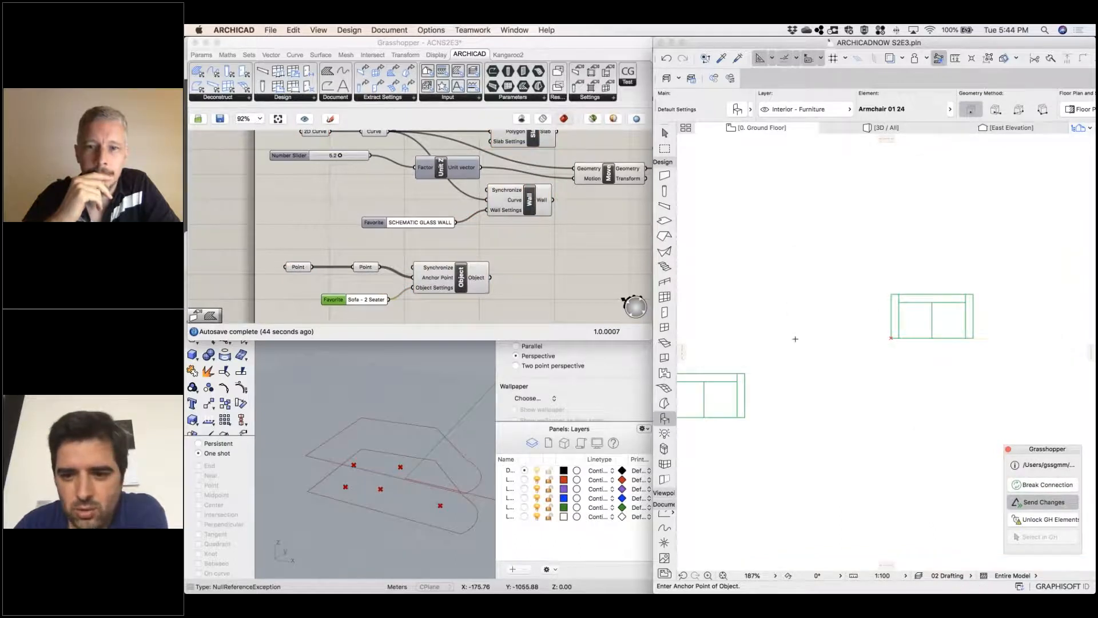
{"action": "scroll", "coordinate": [808, 340], "scroll_direction": "down", "scroll_amount": 6}
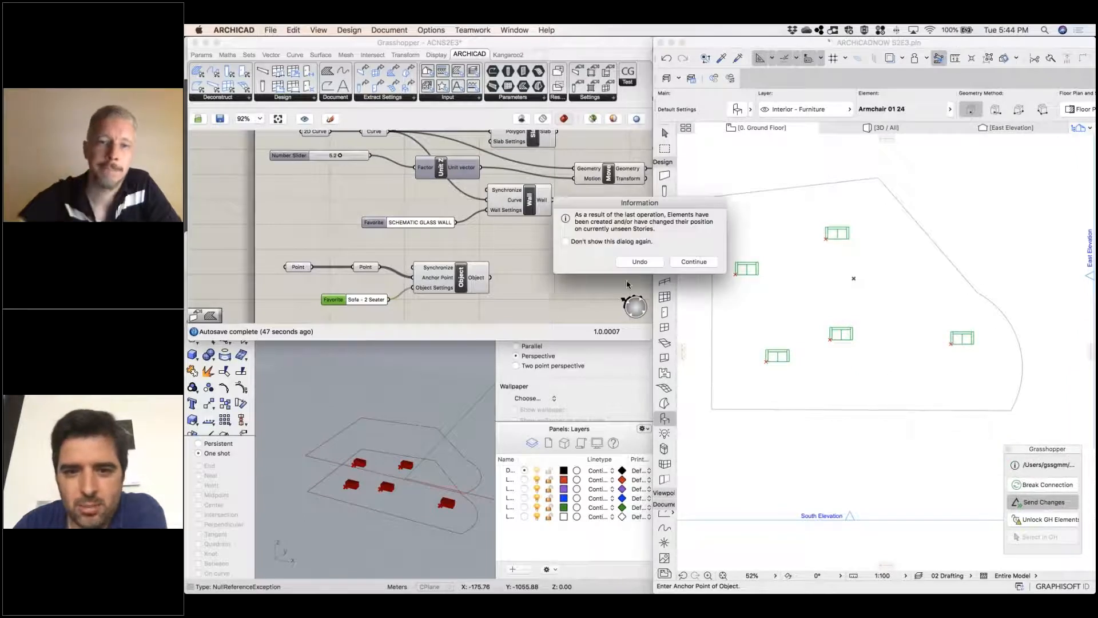
{"action": "left_click", "coordinate": [645, 263]}
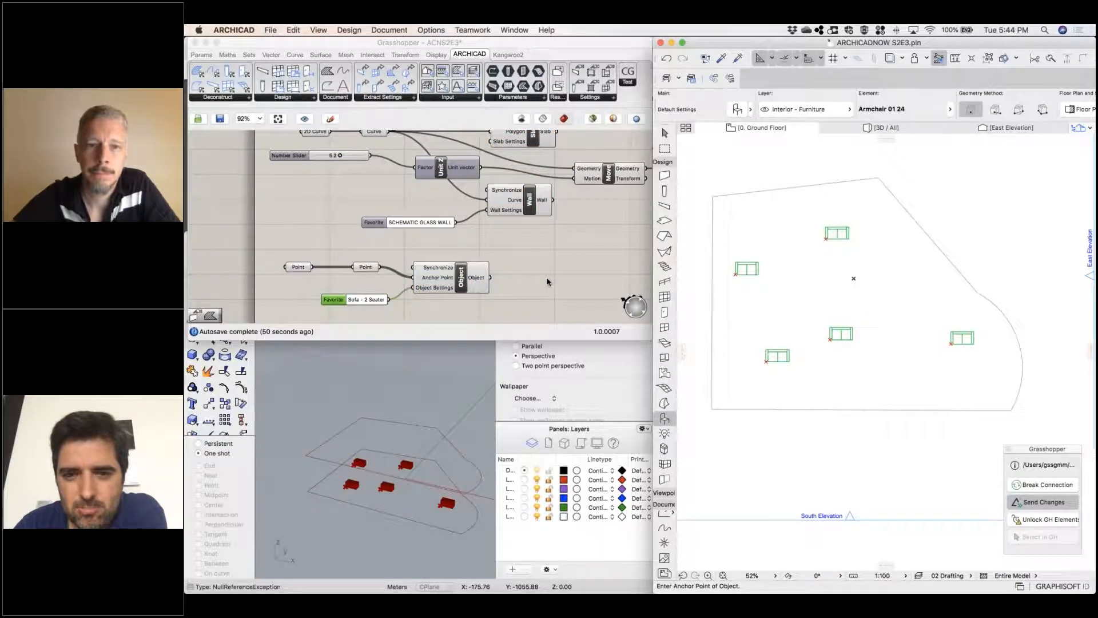
Set the number slider feeding Unit Z to 3.9, and suppress the unseen-stories notice while undoing the operation
{"action": "left_click_drag", "start_coordinate": [337, 155], "coordinate": [333, 159]}
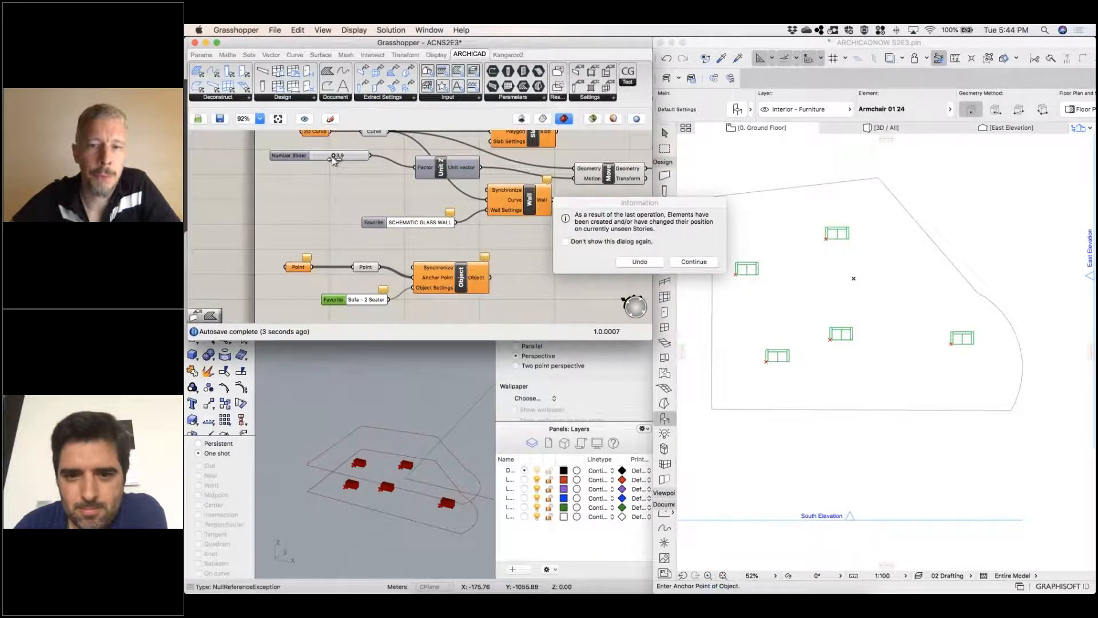
{"action": "left_click", "coordinate": [623, 243]}
{"action": "left_click", "coordinate": [639, 262]}
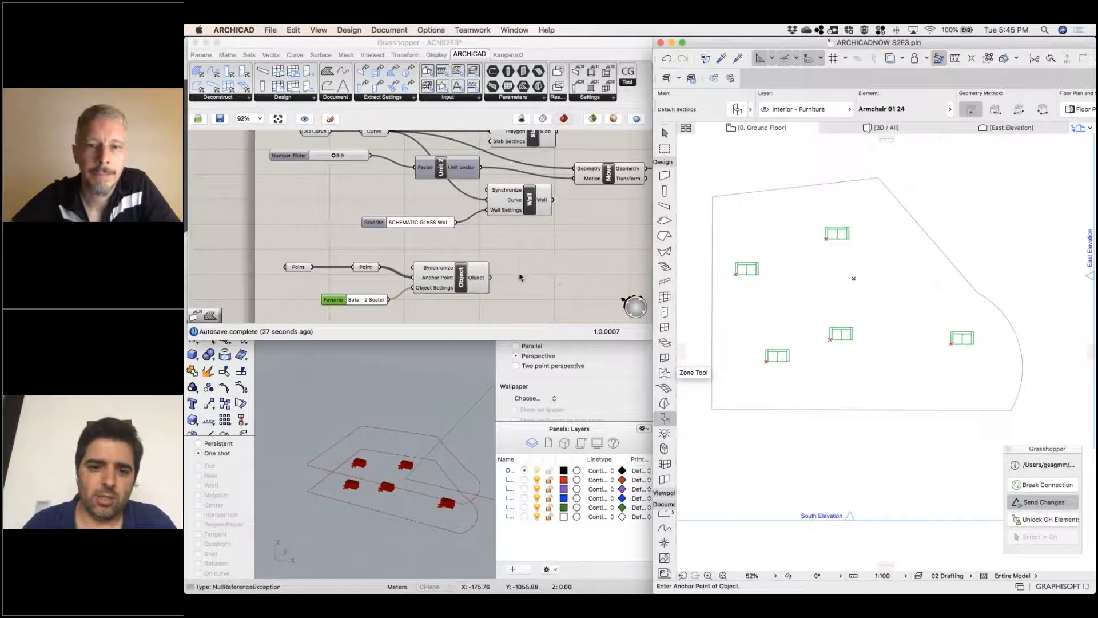
{"action": "scroll", "coordinate": [520, 277], "scroll_direction": "up", "scroll_amount": 5}
{"action": "scroll", "coordinate": [521, 277], "scroll_direction": "right", "scroll_amount": 4}
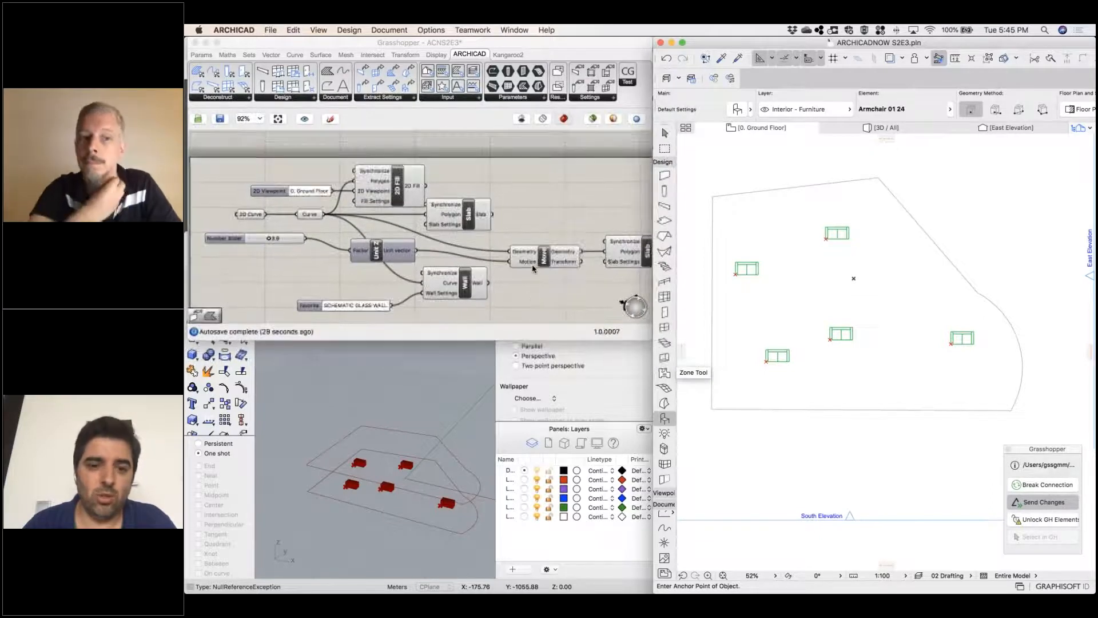
{"action": "scroll", "coordinate": [509, 234], "scroll_direction": "right", "scroll_amount": 3}
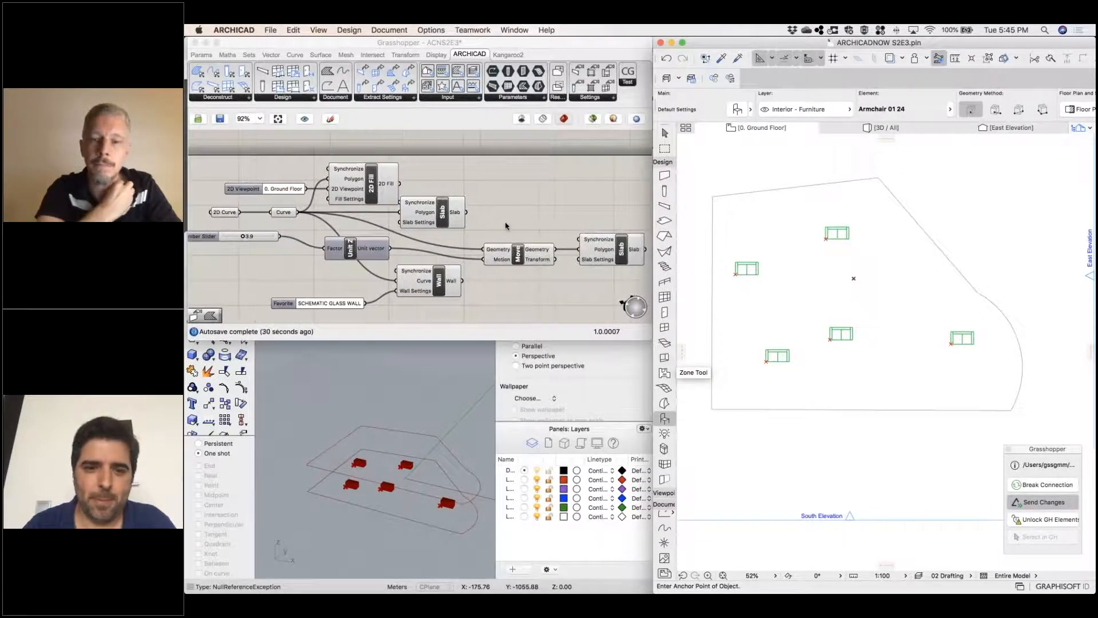
{"action": "right_click_drag", "start_coordinate": [505, 226], "coordinate": [471, 227]}
{"action": "scroll", "coordinate": [510, 219], "scroll_direction": "left", "scroll_amount": 3}
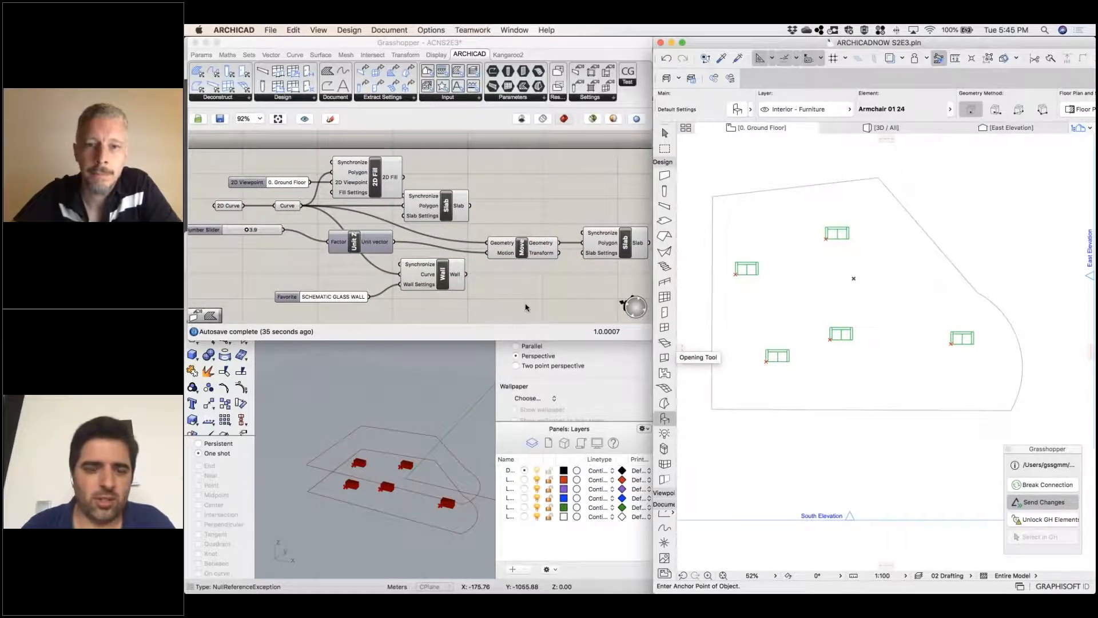
{"action": "scroll", "coordinate": [533, 313], "scroll_direction": "left", "scroll_amount": 3}
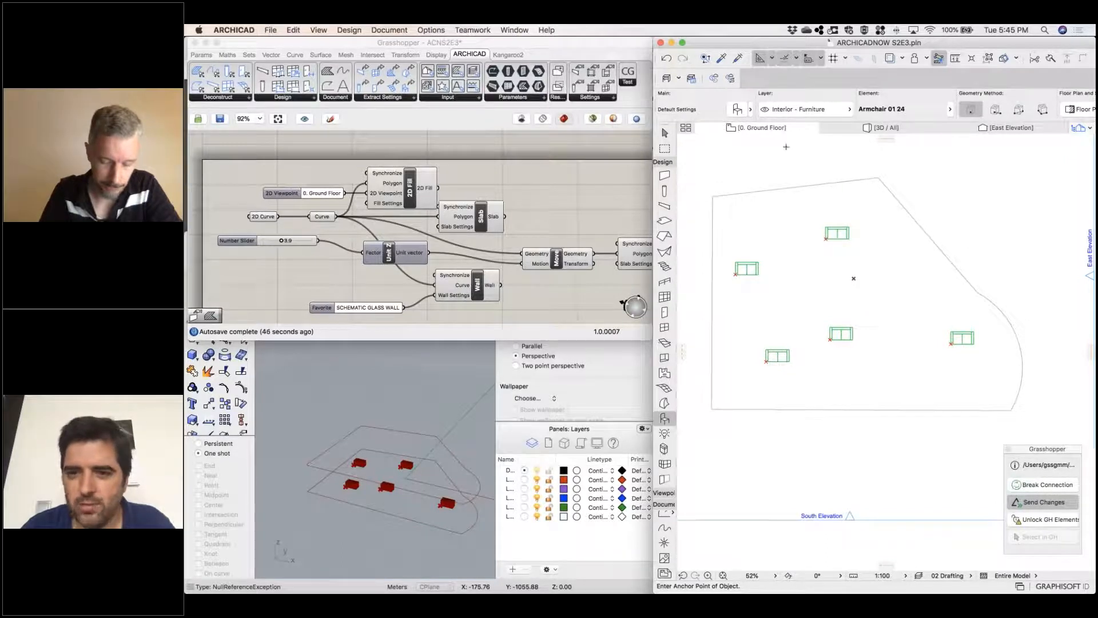
Leave the Object tool in Archicad and resend the Grasshopper changes to regenerate the slabs
{"action": "left_click", "coordinate": [795, 187]}
{"action": "key", "text": "Escape"}
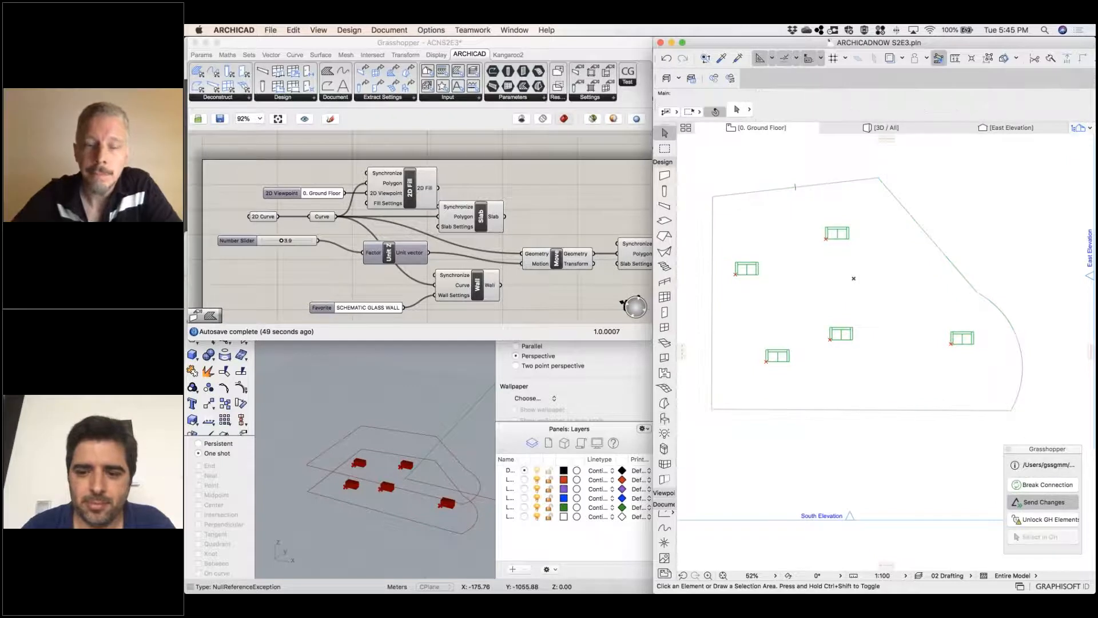
{"action": "left_click", "coordinate": [885, 129]}
{"action": "right_click", "coordinate": [846, 296]}
{"action": "left_click", "coordinate": [995, 503]}
{"action": "left_click", "coordinate": [1046, 508]}
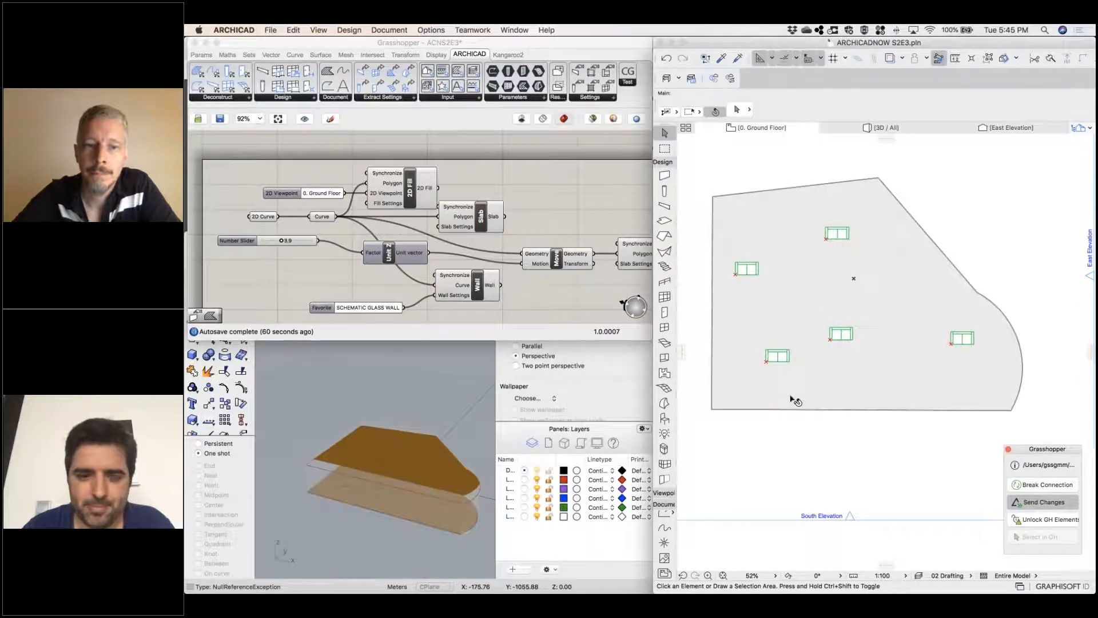
Show the model in Archicad's 3D view and set the number slider feeding Unit Z to 5.0
{"action": "left_click", "coordinate": [856, 132]}
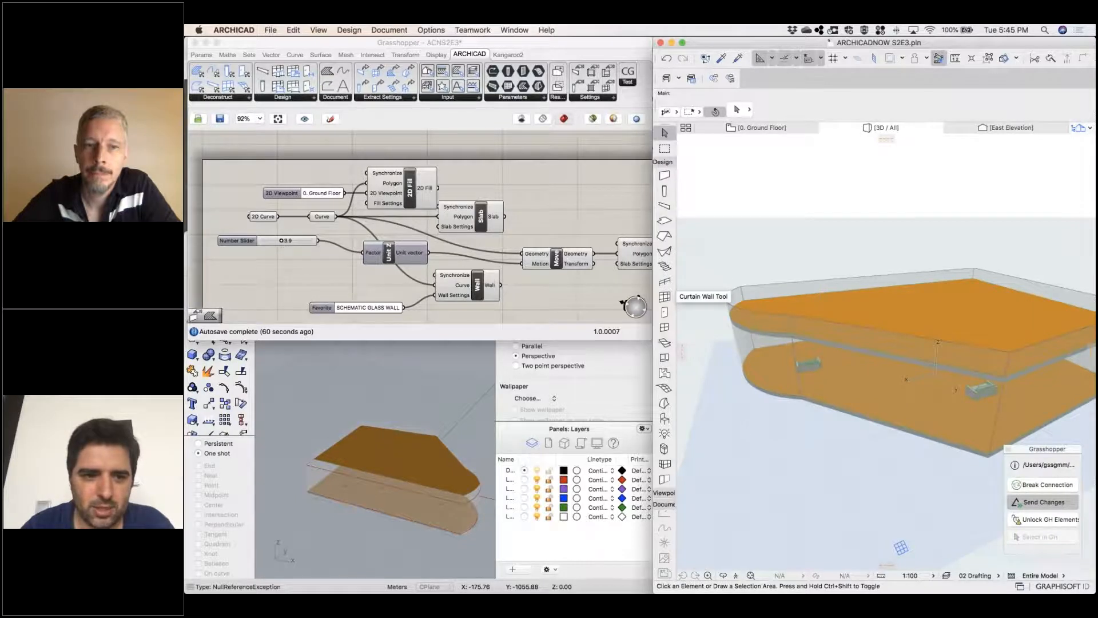
{"action": "left_click_drag", "start_coordinate": [281, 240], "coordinate": [288, 242]}
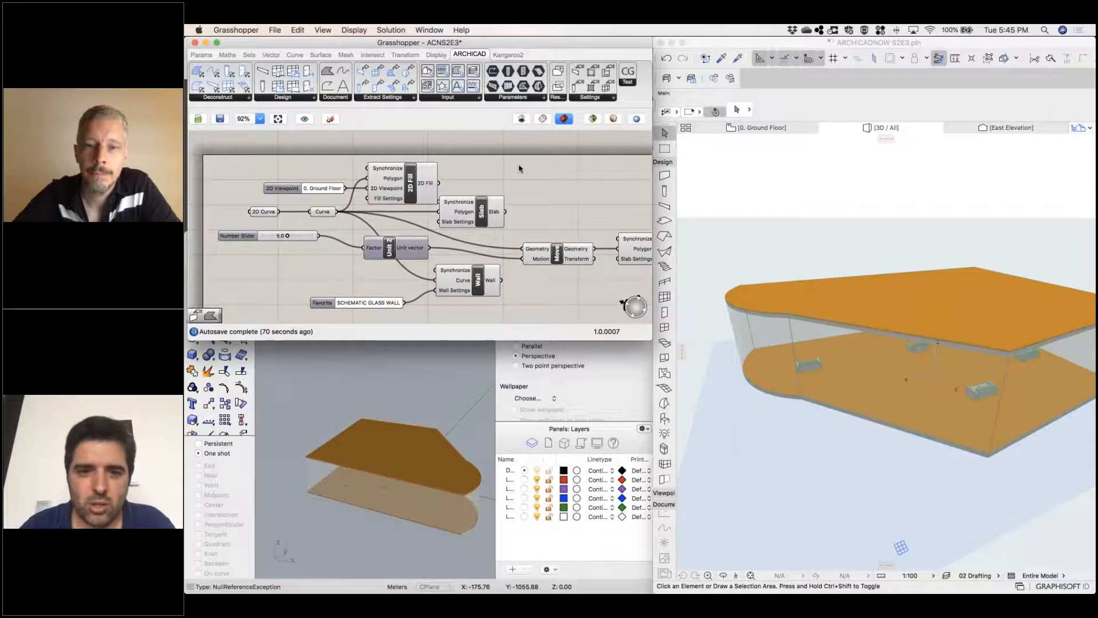
Add a Divide Curve component to the Grasshopper canvas and connect the Curve parameter to its Curve input
{"action": "double_click", "coordinate": [535, 181]}
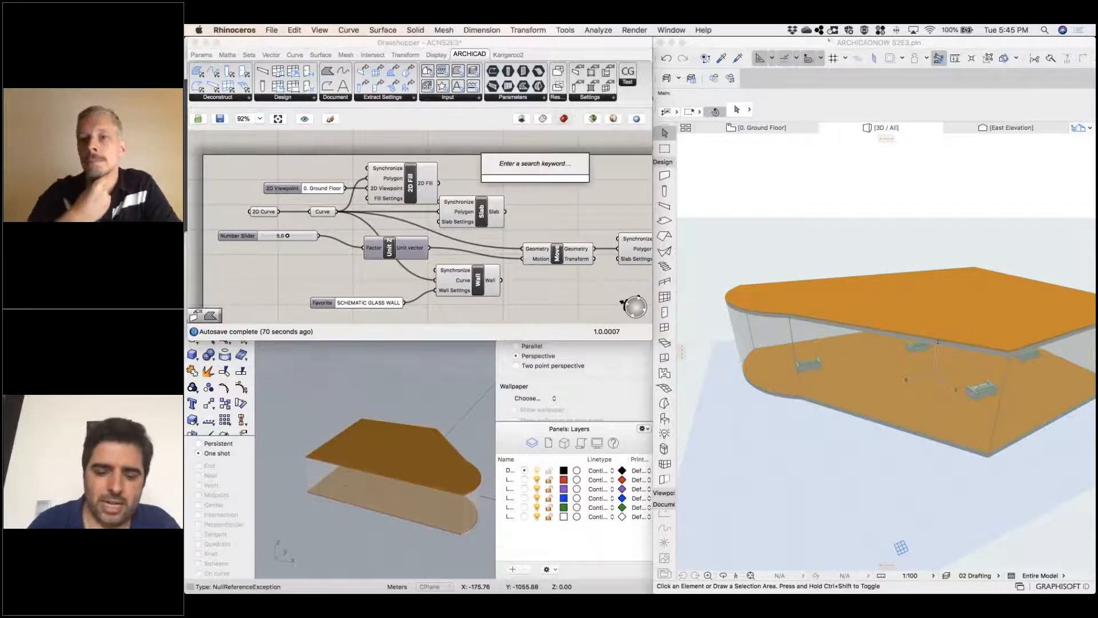
{"action": "type", "text": "divide"}
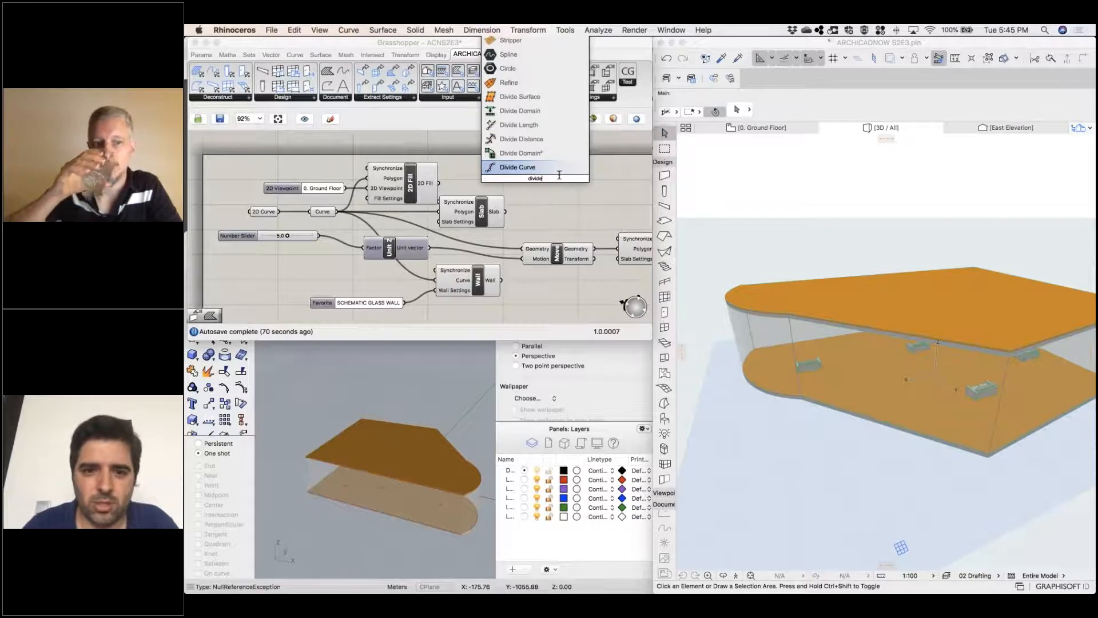
{"action": "key", "text": "Return"}
{"action": "left_click_drag", "start_coordinate": [530, 185], "coordinate": [552, 192]}
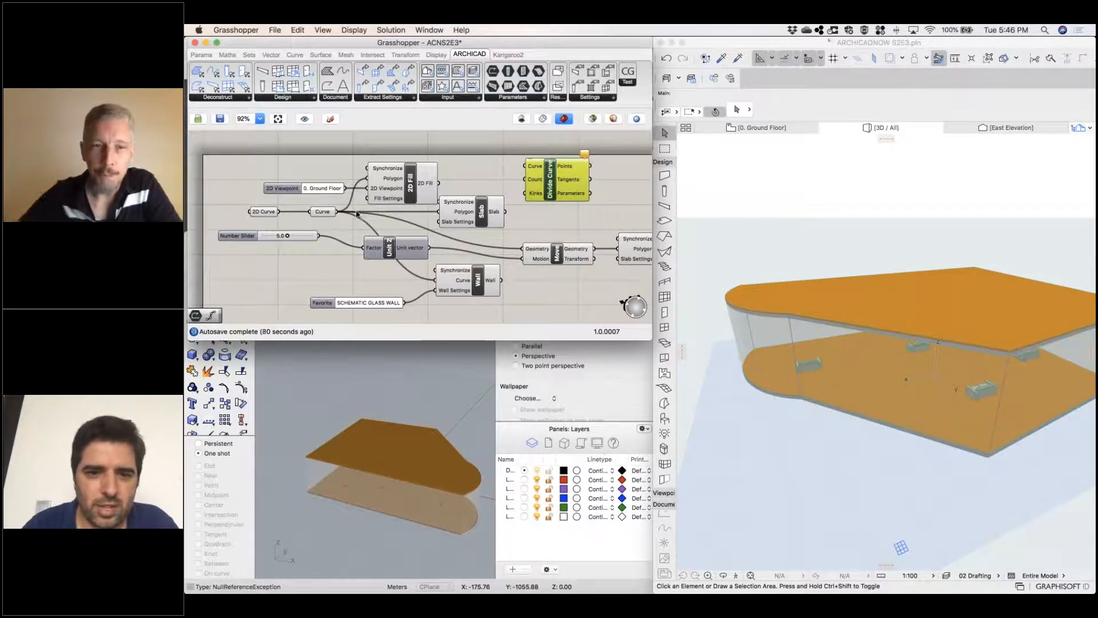
{"action": "left_click_drag", "start_coordinate": [338, 212], "coordinate": [521, 164]}
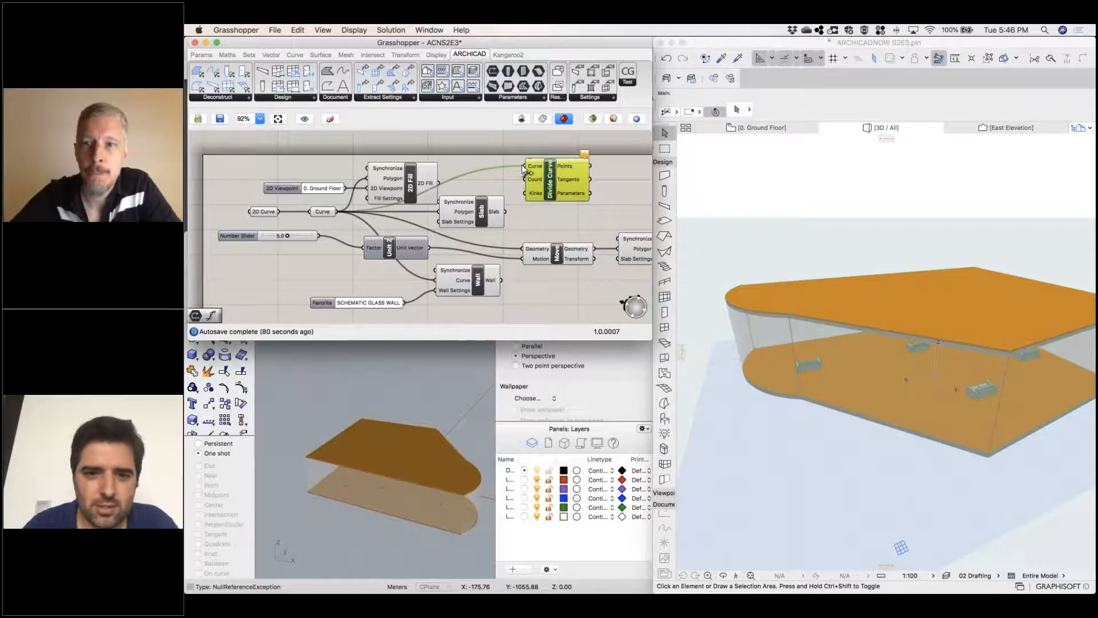
Make room beside the Divide Curve component, add a number slider set to 12 and connect it to the Count input
{"action": "mouse_move", "coordinate": [554, 222]}
{"action": "right_mouse_down"}
{"action": "mouse_move", "coordinate": [522, 231]}
{"action": "mouse_move", "coordinate": [540, 233]}
{"action": "right_mouse_up"}
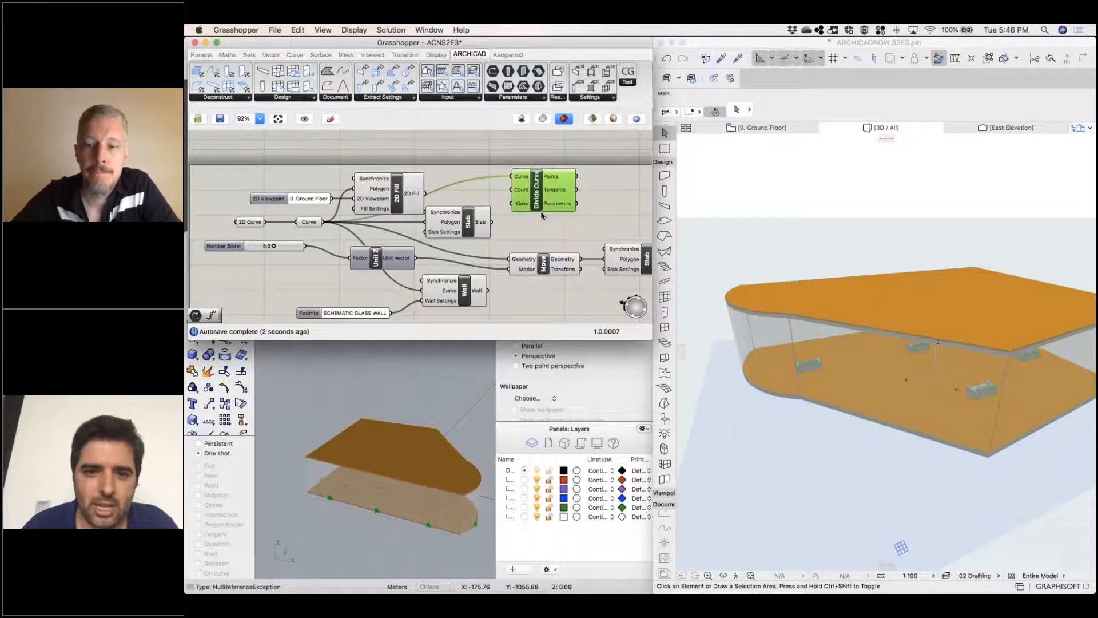
{"action": "left_click_drag", "start_coordinate": [550, 209], "coordinate": [632, 211]}
{"action": "left_click", "coordinate": [539, 228]}
{"action": "double_click", "coordinate": [538, 227]}
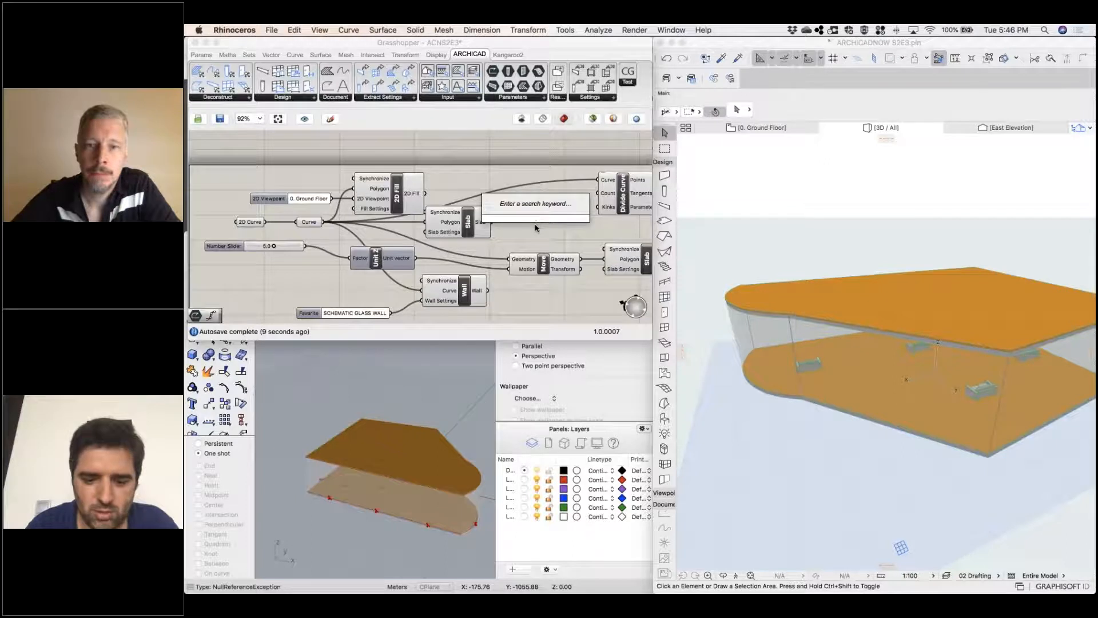
{"action": "type", "text": "12"}
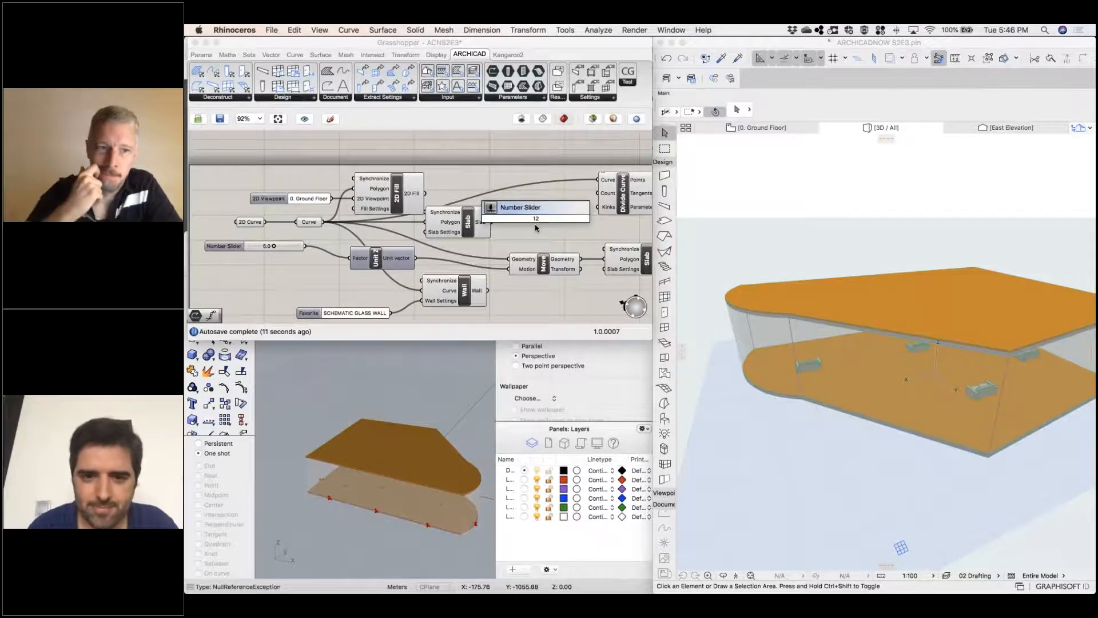
{"action": "key", "text": "Return"}
{"action": "left_click_drag", "start_coordinate": [513, 221], "coordinate": [497, 199]}
{"action": "left_click_drag", "start_coordinate": [571, 194], "coordinate": [598, 193]}
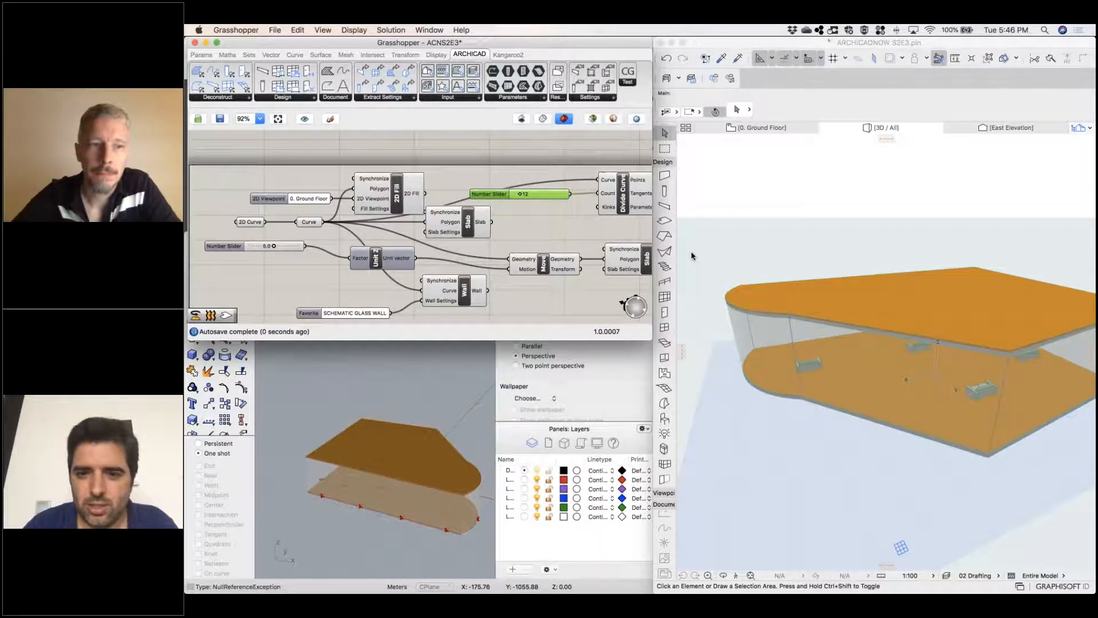
Add an ARCHICAD Column component and connect the Divide Curve Points output to its Anchor Point
{"action": "right_click_drag", "start_coordinate": [627, 232], "coordinate": [485, 244]}
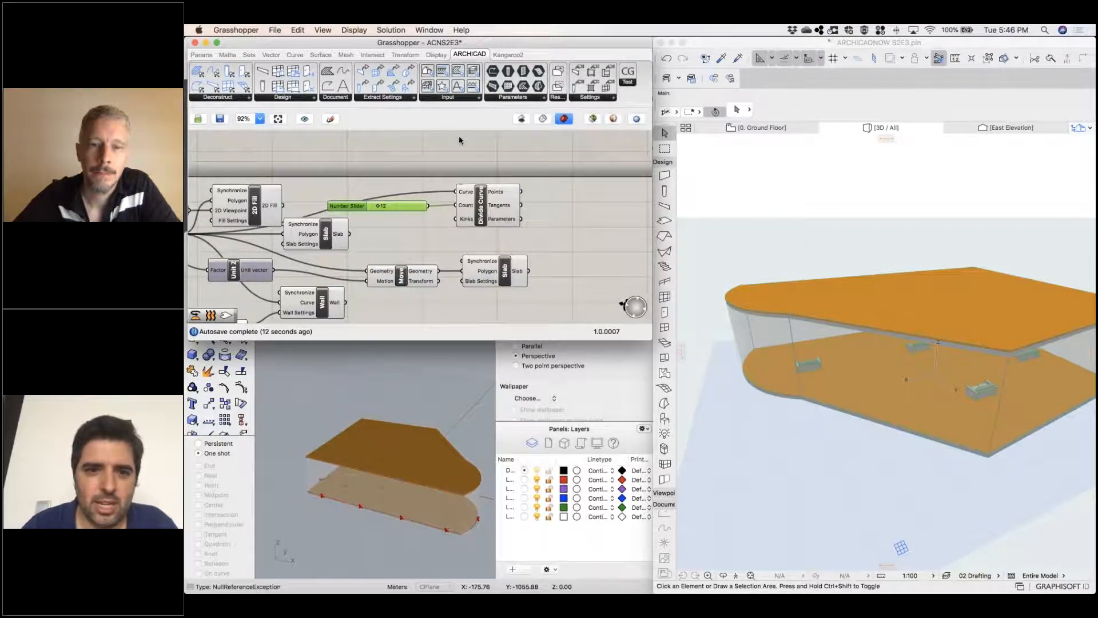
{"action": "left_click_drag", "start_coordinate": [270, 89], "coordinate": [623, 216]}
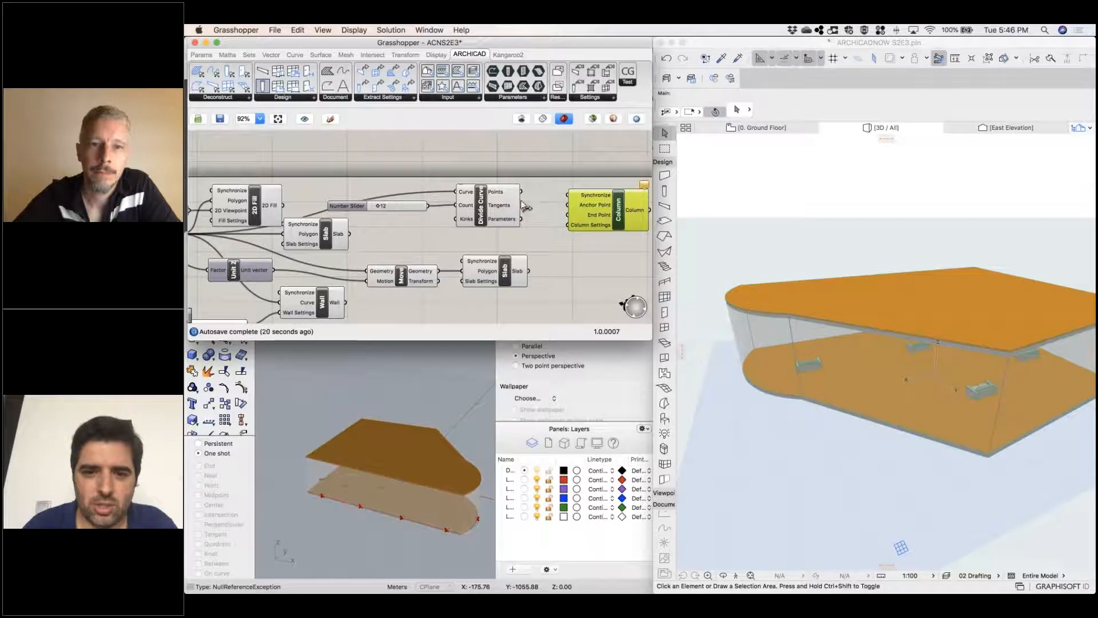
{"action": "left_click_drag", "start_coordinate": [521, 191], "coordinate": [568, 204]}
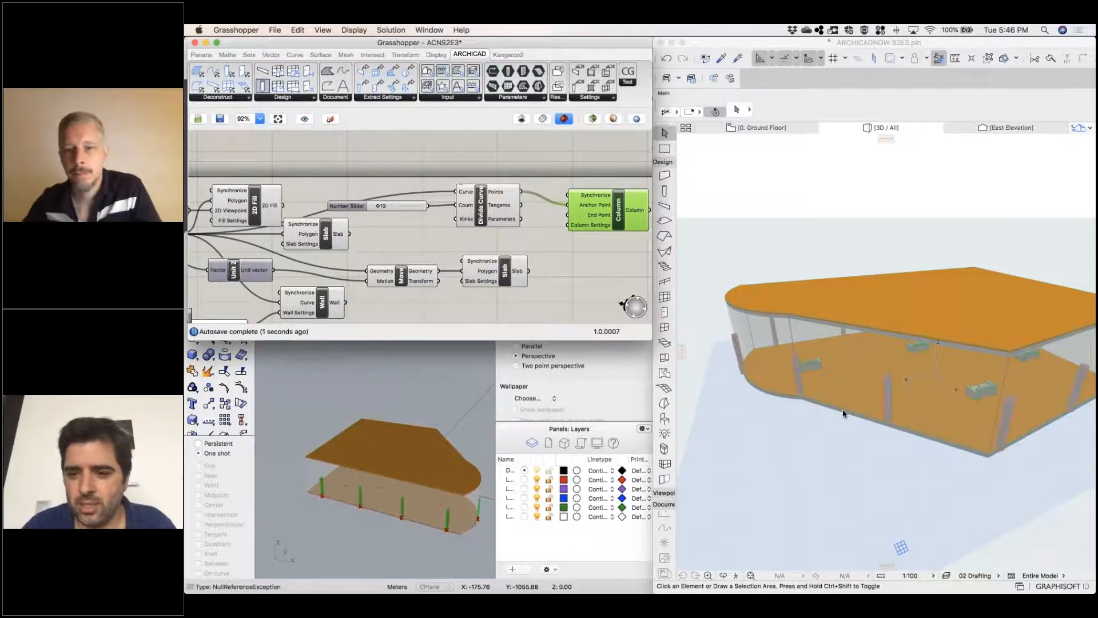
{"action": "scroll", "coordinate": [575, 286], "scroll_direction": "up", "scroll_amount": 2}
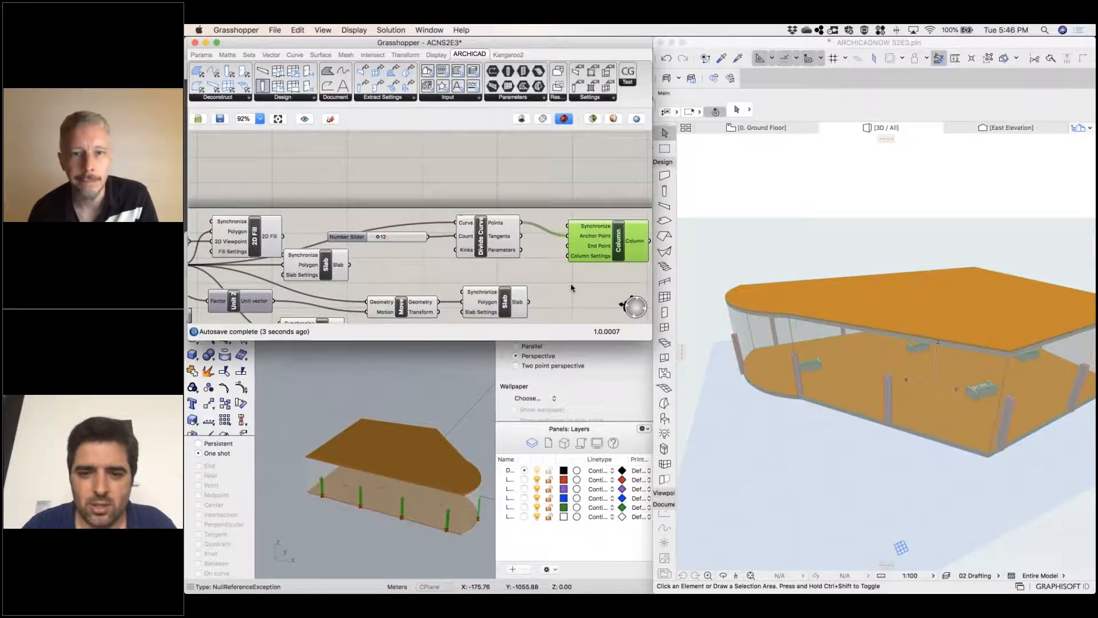
Add a second Divide Curve component and place it beneath the Slab component fed by Move
{"action": "scroll", "coordinate": [571, 284], "scroll_direction": "right", "scroll_amount": 2}
{"action": "scroll", "coordinate": [571, 283], "scroll_direction": "down", "scroll_amount": 1}
{"action": "scroll", "coordinate": [572, 288], "scroll_direction": "left", "scroll_amount": 1}
{"action": "scroll", "coordinate": [572, 288], "scroll_direction": "right", "scroll_amount": 2}
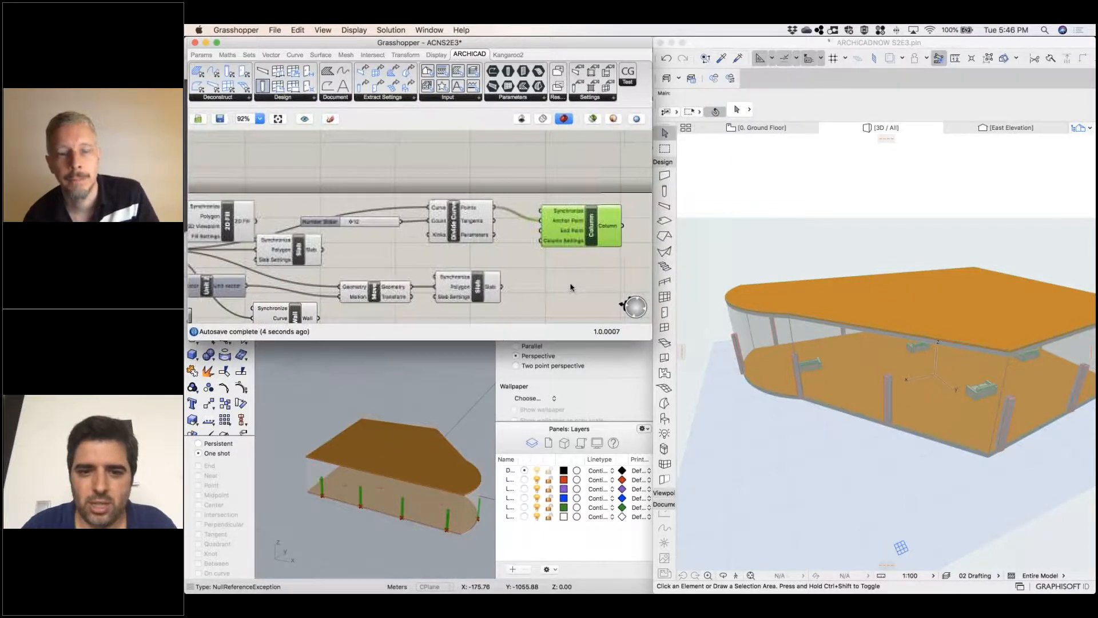
{"action": "scroll", "coordinate": [575, 284], "scroll_direction": "left", "scroll_amount": 2}
{"action": "scroll", "coordinate": [575, 283], "scroll_direction": "left", "scroll_amount": 6}
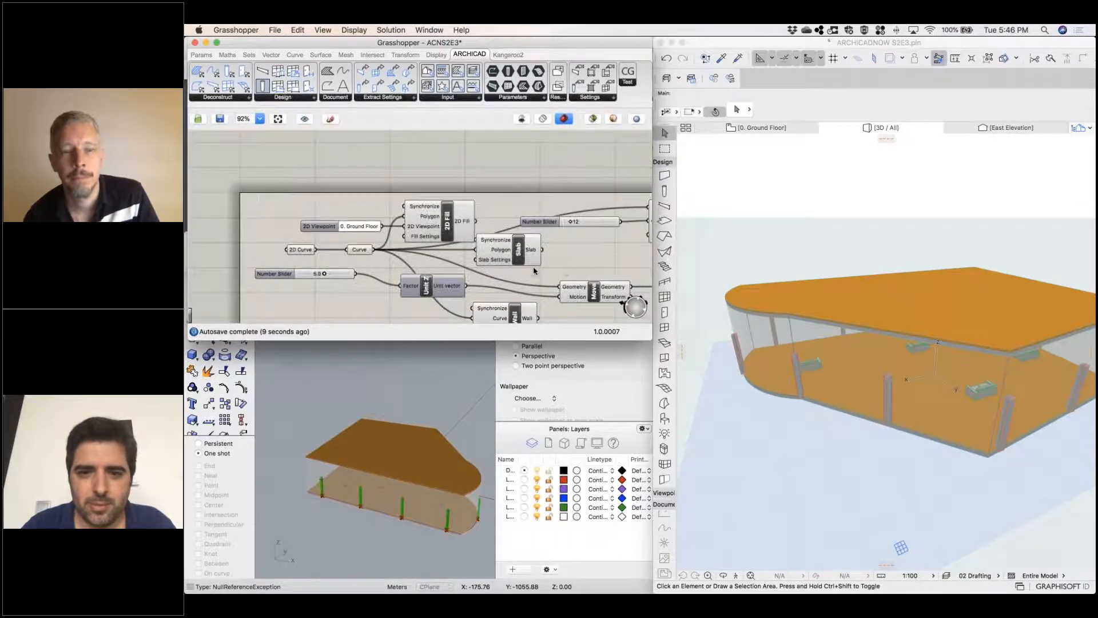
{"action": "scroll", "coordinate": [535, 245], "scroll_direction": "right", "scroll_amount": 5}
{"action": "scroll", "coordinate": [535, 244], "scroll_direction": "down", "scroll_amount": 2}
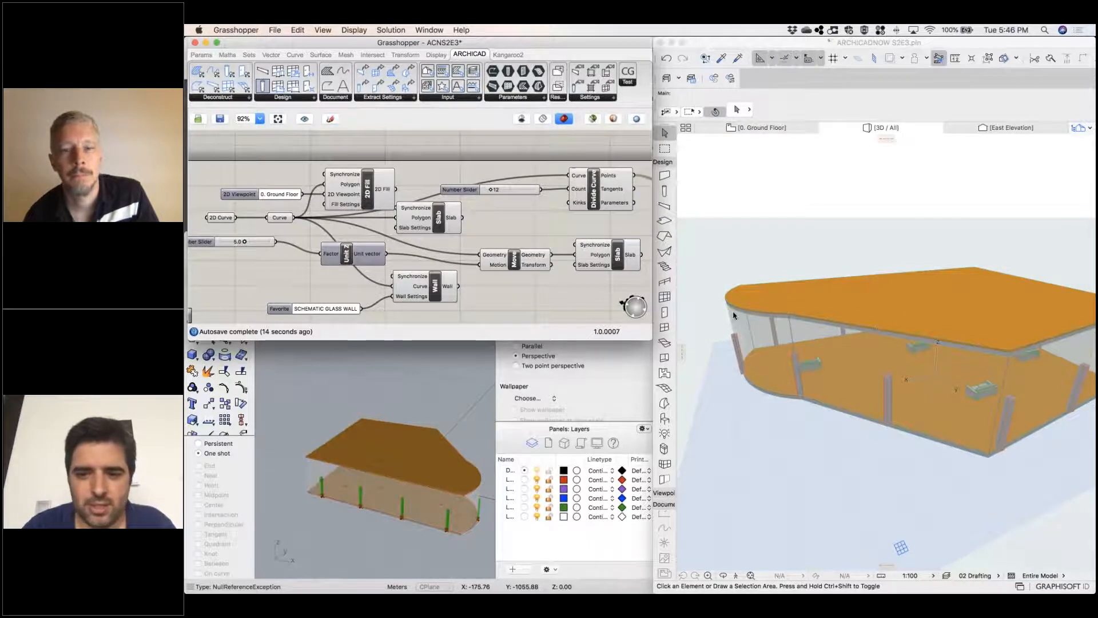
{"action": "double_click", "coordinate": [522, 291]}
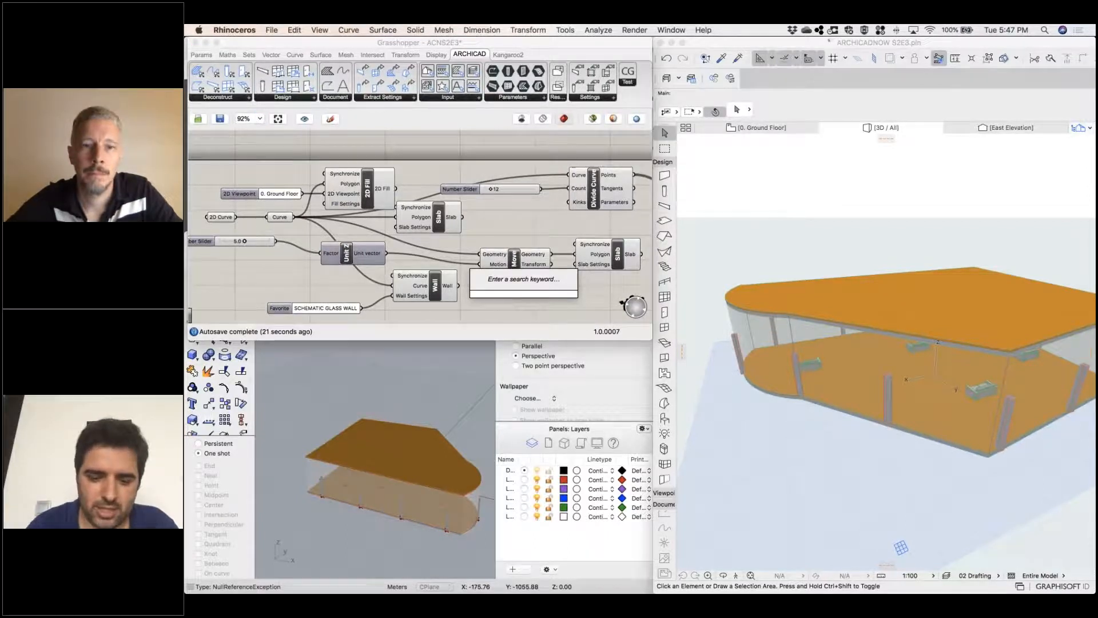
{"action": "type", "text": "divide c"}
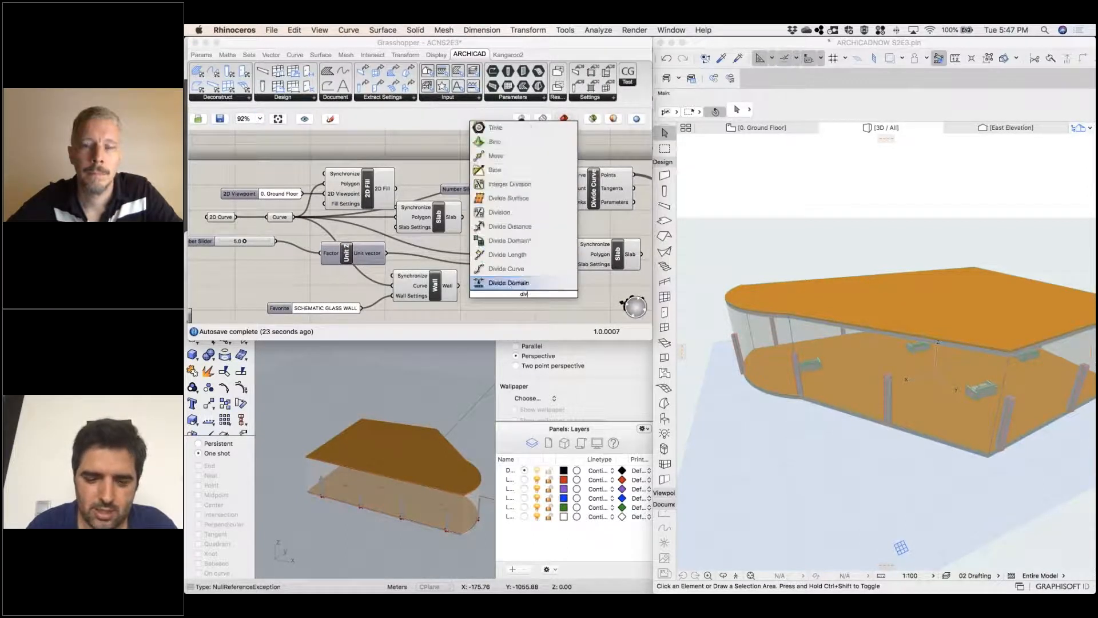
{"action": "key", "text": "Return"}
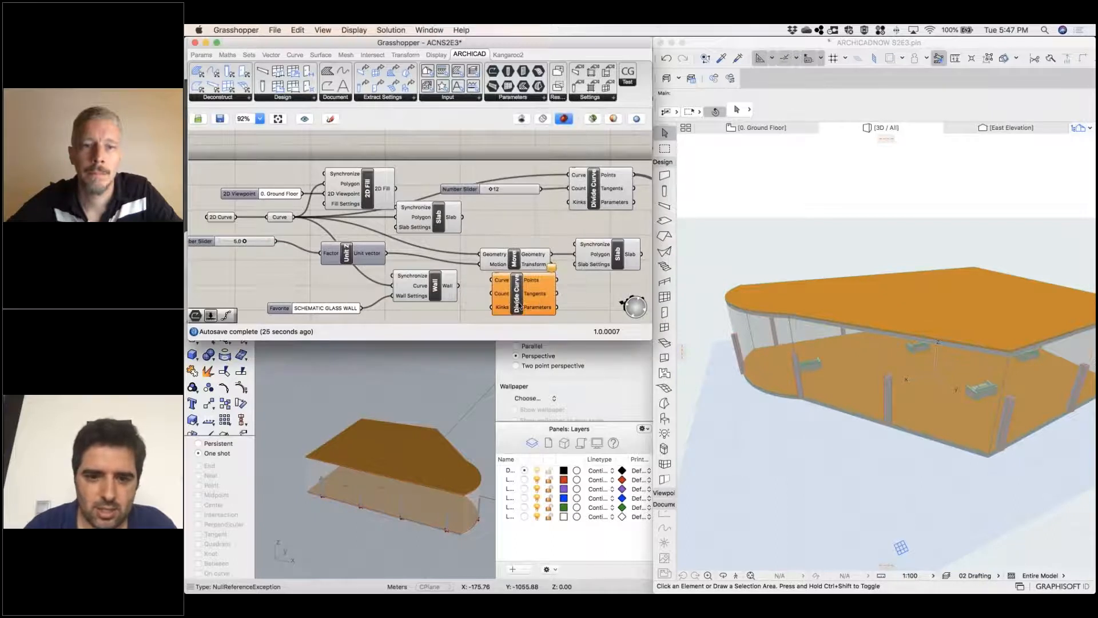
{"action": "left_click_drag", "start_coordinate": [520, 307], "coordinate": [602, 314]}
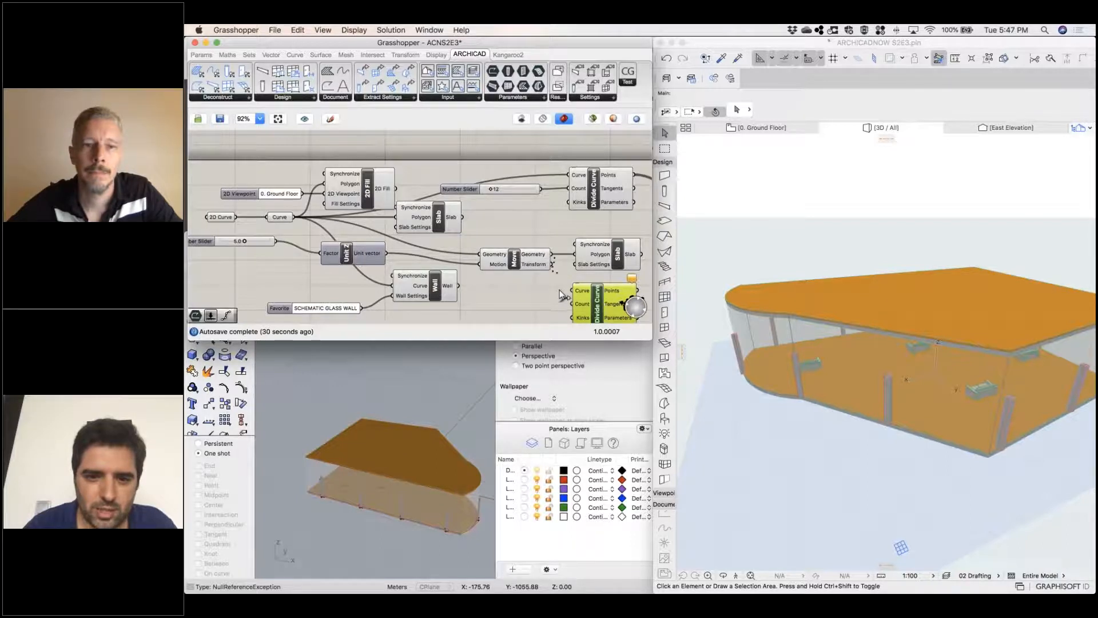
Connect Move's Geometry output to the new Divide Curve's Curve input and the existing count slider to its Count input
{"action": "left_click_drag", "start_coordinate": [564, 290], "coordinate": [570, 289]}
{"action": "right_click_drag", "start_coordinate": [523, 292], "coordinate": [479, 272]}
{"action": "left_click_drag", "start_coordinate": [501, 175], "coordinate": [523, 286]}
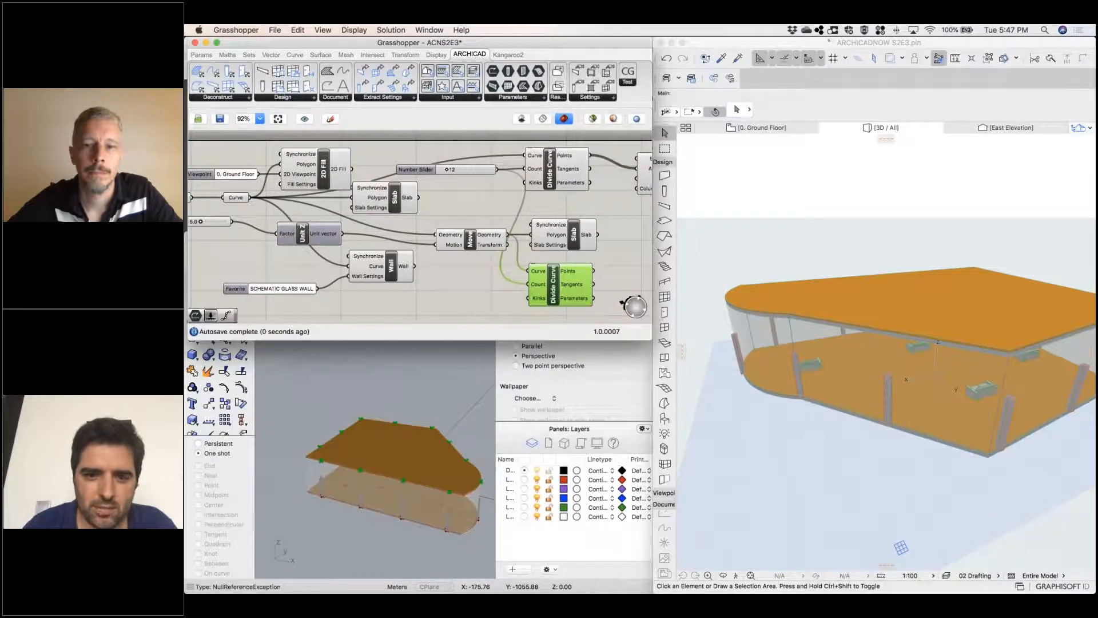
Connect the second Divide Curve's Points output to the Column's End Point and set the slider feeding Unit Z to 6.0
{"action": "right_click_drag", "start_coordinate": [526, 255], "coordinate": [436, 249]}
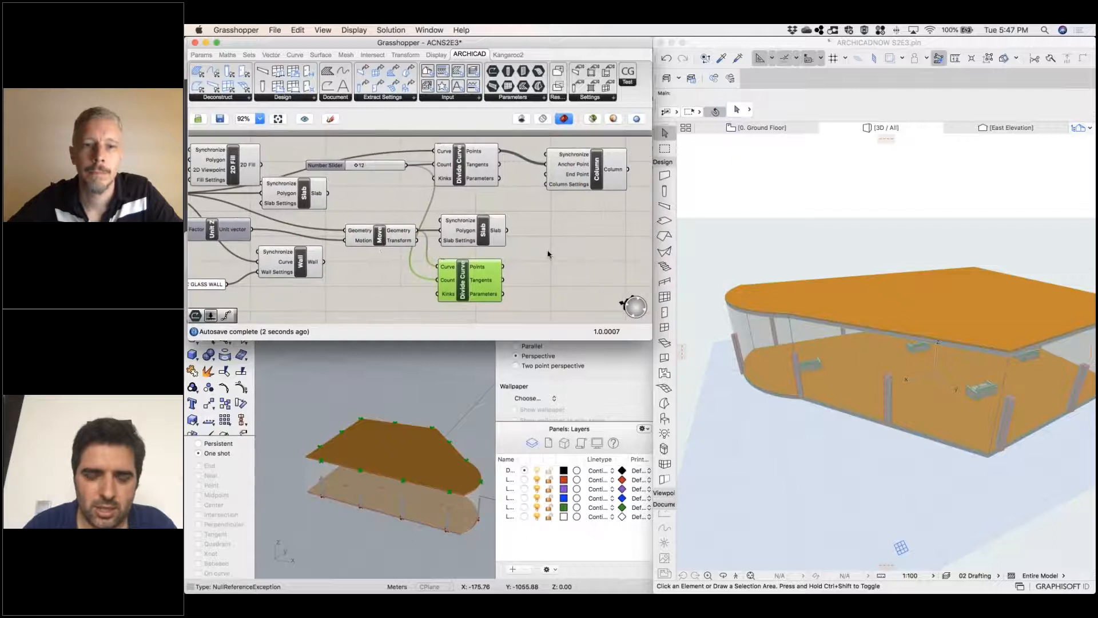
{"action": "left_click_drag", "start_coordinate": [504, 266], "coordinate": [546, 175]}
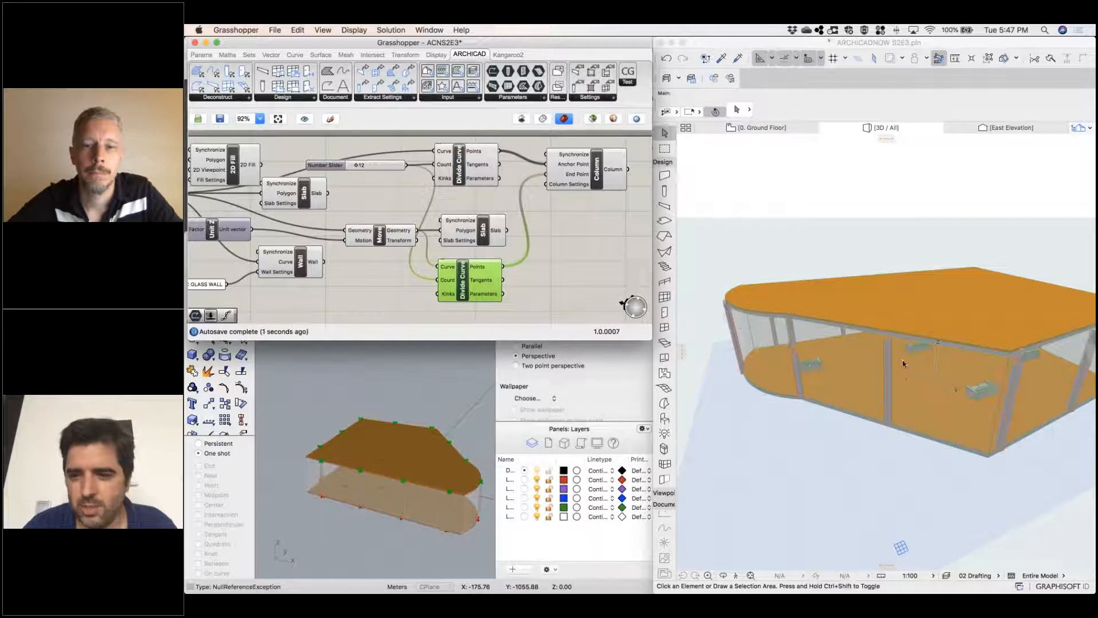
{"action": "right_click_drag", "start_coordinate": [392, 271], "coordinate": [513, 254]}
{"action": "left_click_drag", "start_coordinate": [277, 192], "coordinate": [282, 192]}
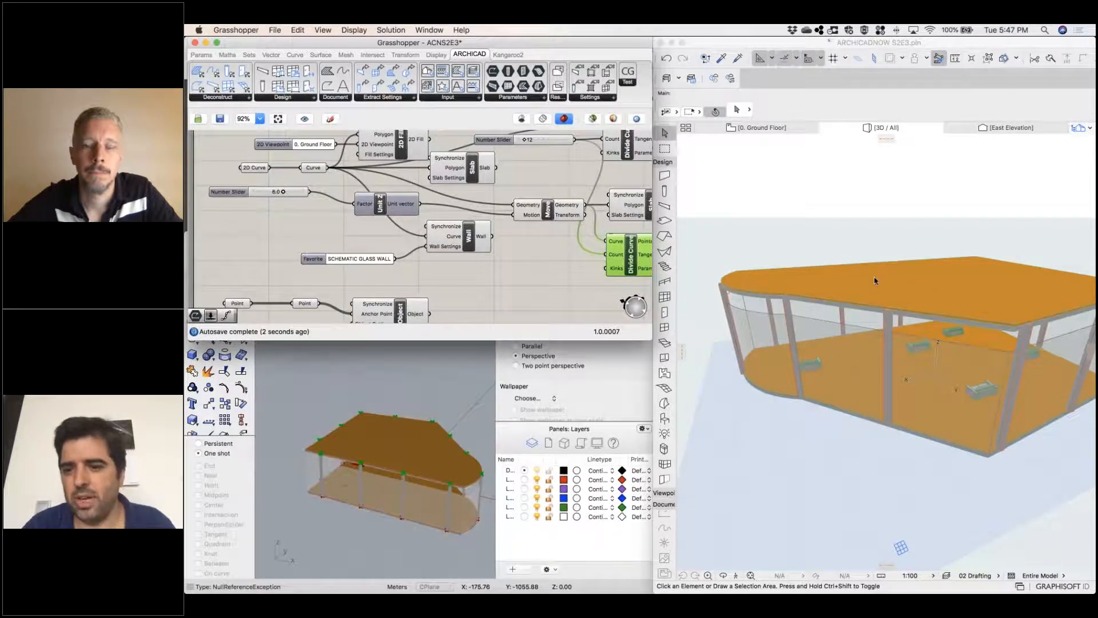
Enlarge the Grasshopper window so that the whole definition, including the Column and Object components, fits on the canvas
{"action": "right_click_drag", "start_coordinate": [494, 302], "coordinate": [436, 327]}
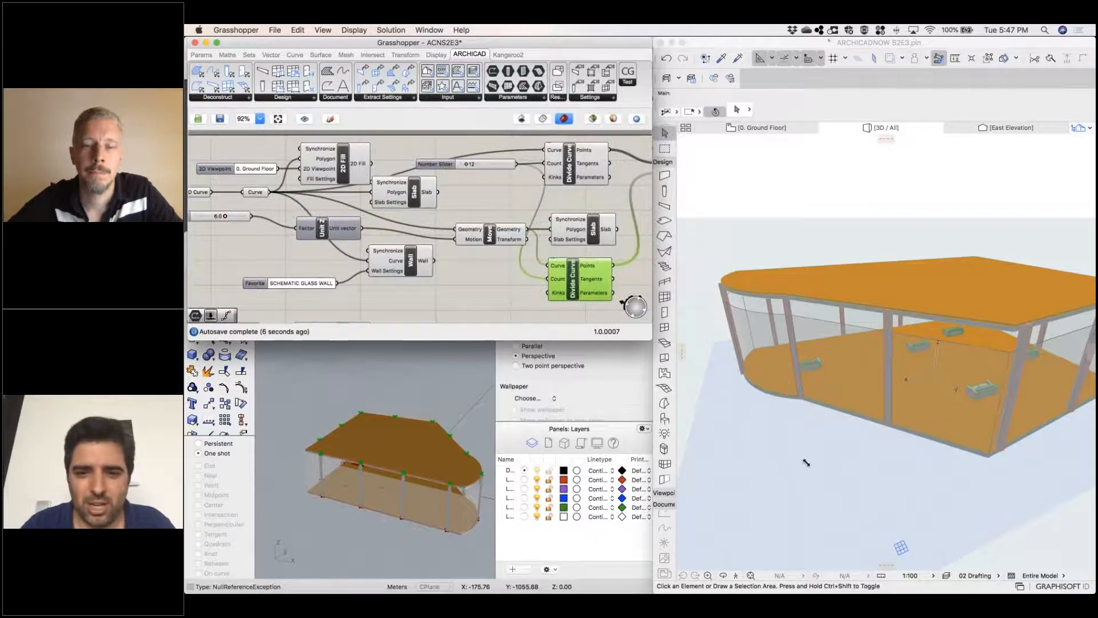
{"action": "left_click_drag", "start_coordinate": [962, 514], "coordinate": [978, 519]}
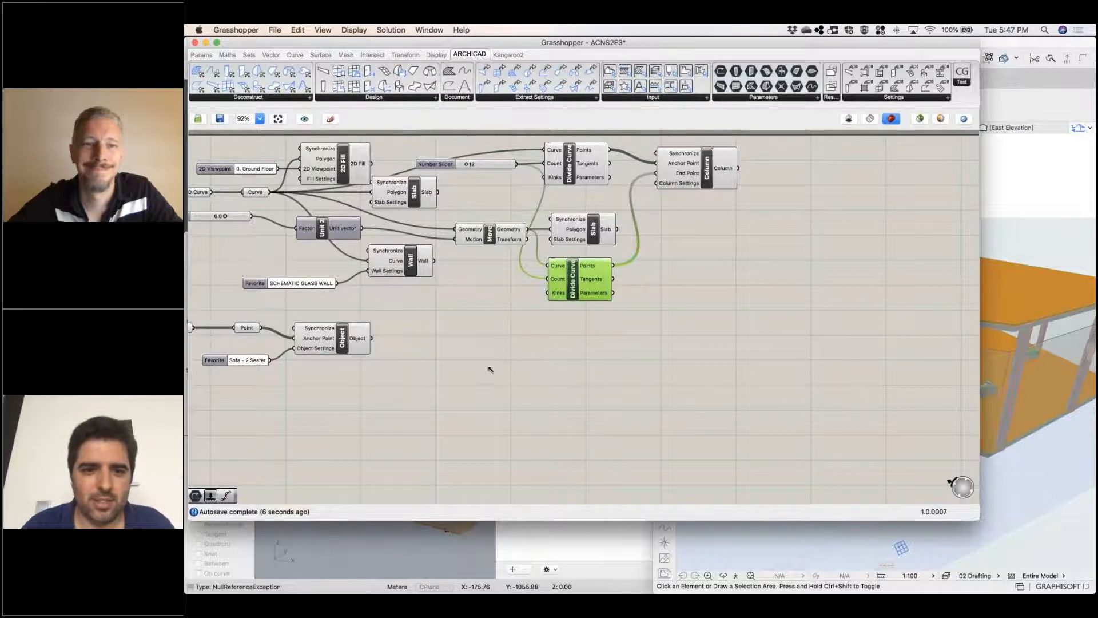
{"action": "scroll", "coordinate": [525, 409], "scroll_direction": "down", "scroll_amount": 2}
{"action": "scroll", "coordinate": [524, 409], "scroll_direction": "right", "scroll_amount": 2}
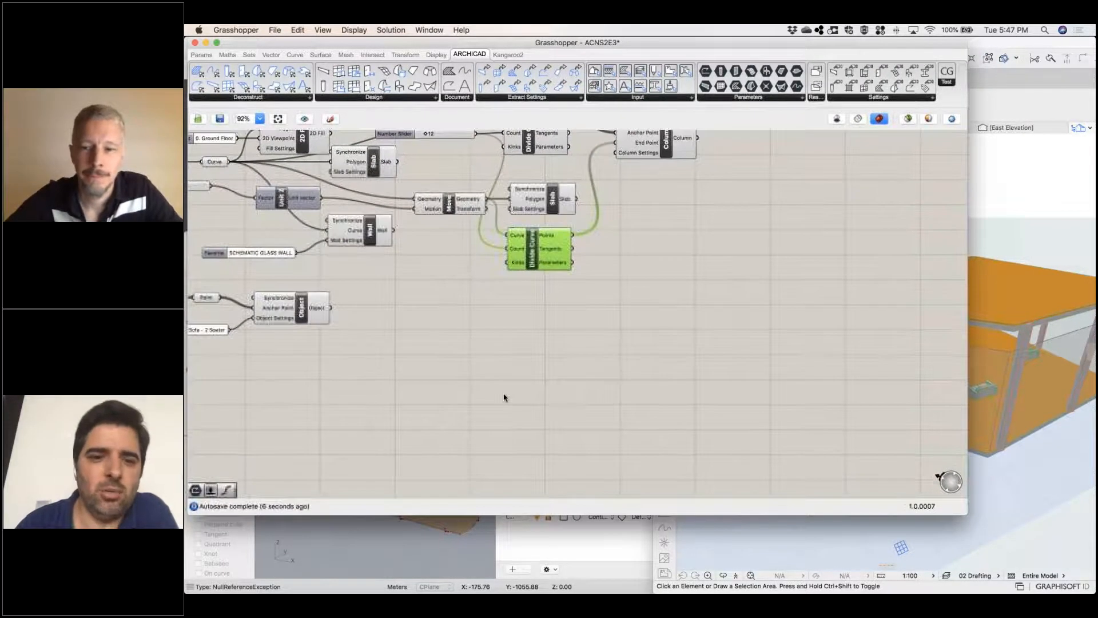
{"action": "scroll", "coordinate": [480, 348], "scroll_direction": "left", "scroll_amount": 3}
{"action": "scroll", "coordinate": [481, 347], "scroll_direction": "right", "scroll_amount": 2}
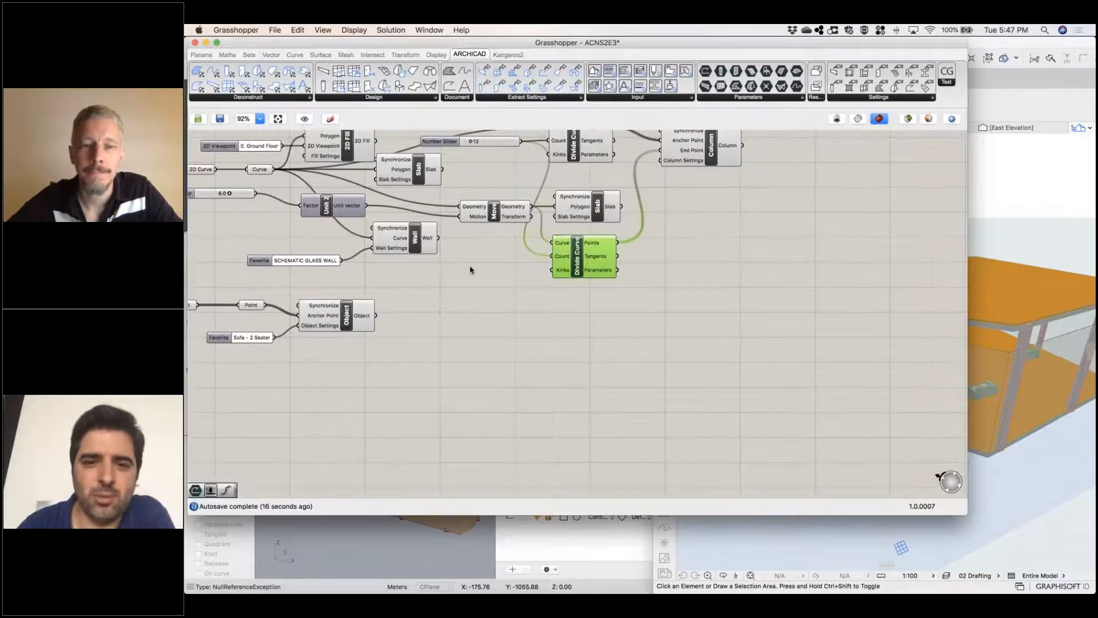
Tidy the canvas by moving Unit Z away from Move and raising the 2D Viewpoint parameter and 2D Fill component
{"action": "mouse_move", "coordinate": [338, 213]}
{"action": "left_mouse_down"}
{"action": "mouse_move", "coordinate": [303, 228]}
{"action": "mouse_move", "coordinate": [318, 220]}
{"action": "left_mouse_up"}
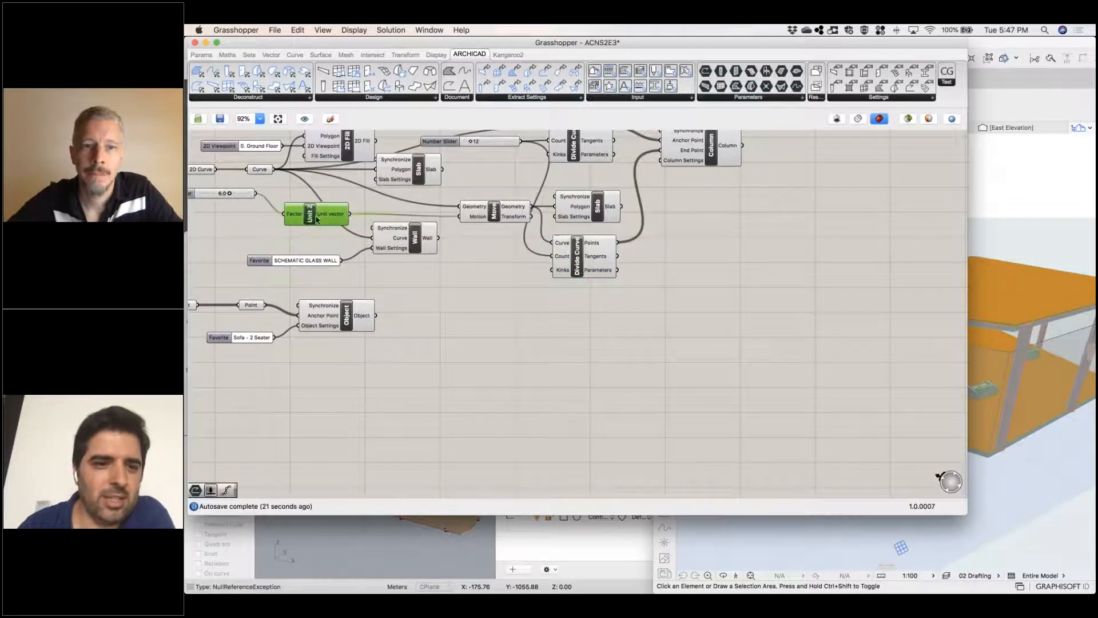
{"action": "scroll", "coordinate": [618, 407], "scroll_direction": "left", "scroll_amount": 4}
{"action": "scroll", "coordinate": [617, 407], "scroll_direction": "up", "scroll_amount": 3}
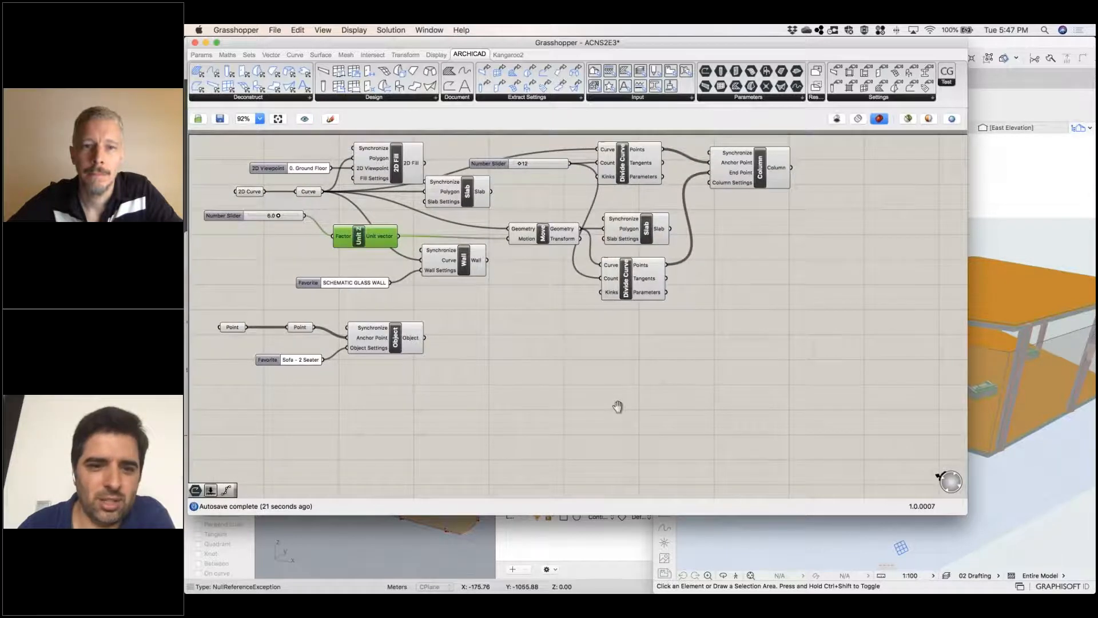
{"action": "left_click_drag", "start_coordinate": [322, 218], "coordinate": [283, 195]}
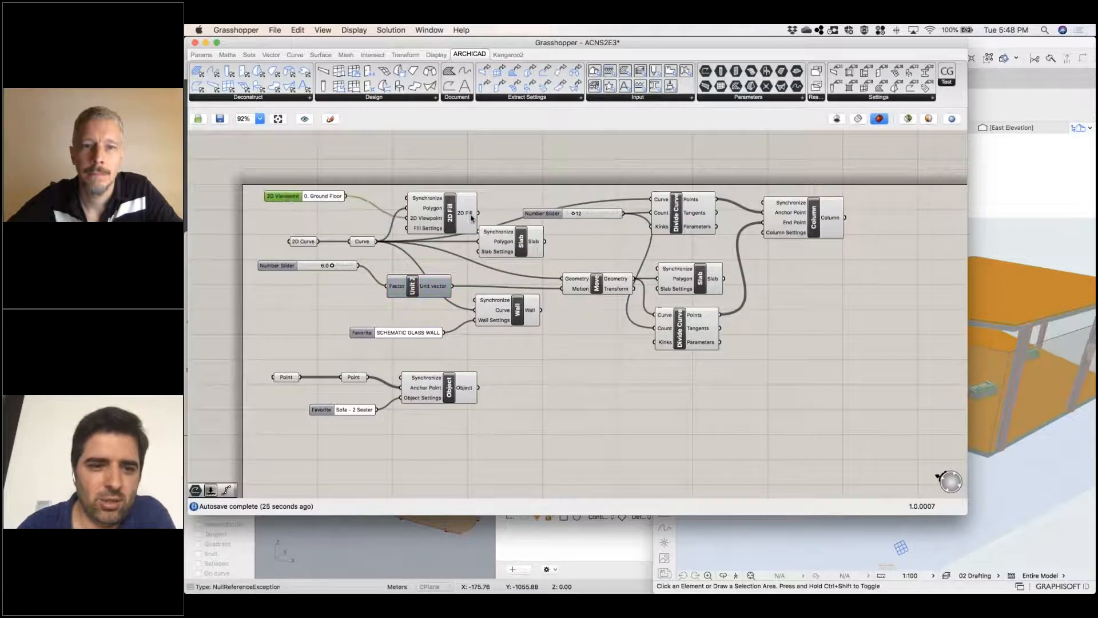
{"action": "left_click_drag", "start_coordinate": [427, 216], "coordinate": [418, 195]}
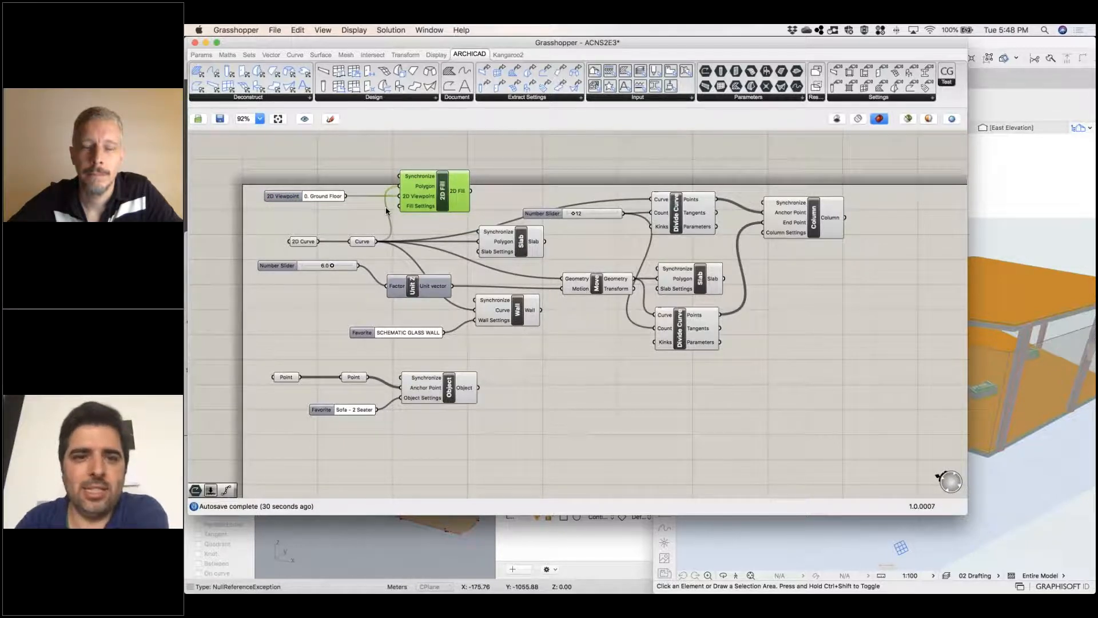
Turn off the Draw Fancy Wires and Draw Full Names display options
{"action": "left_click", "coordinate": [354, 30]}
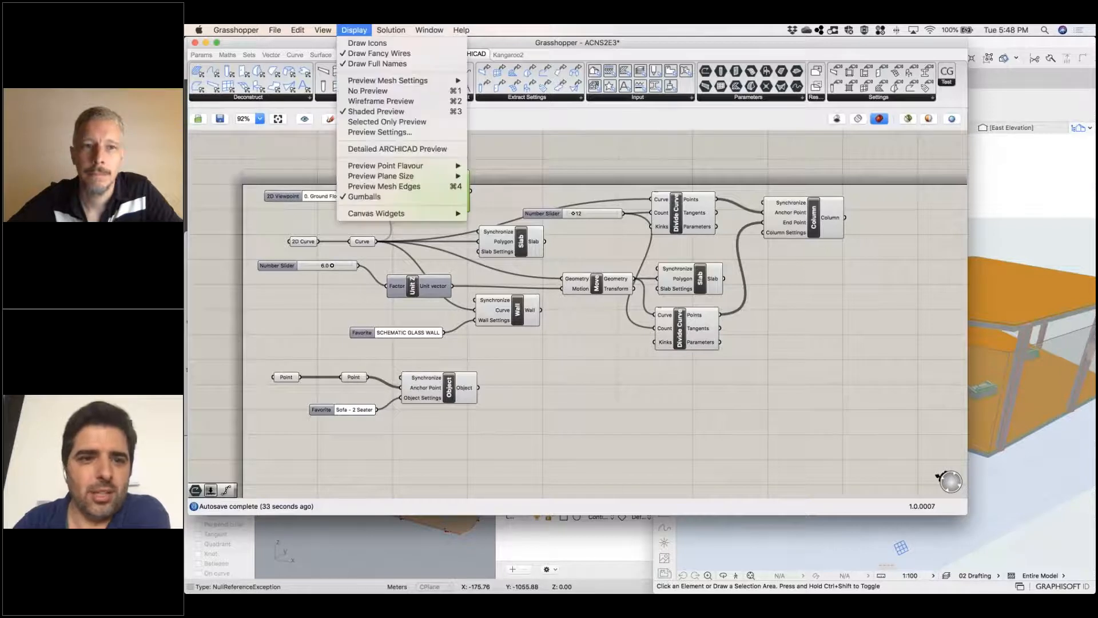
{"action": "left_click", "coordinate": [346, 53]}
{"action": "left_click", "coordinate": [358, 33]}
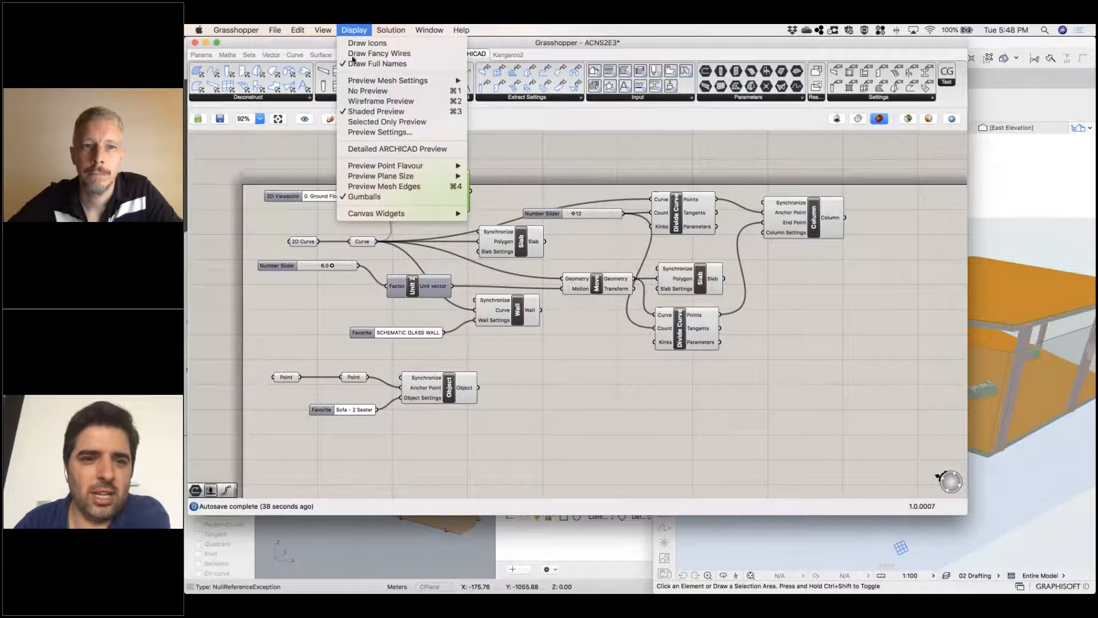
{"action": "left_click", "coordinate": [340, 67]}
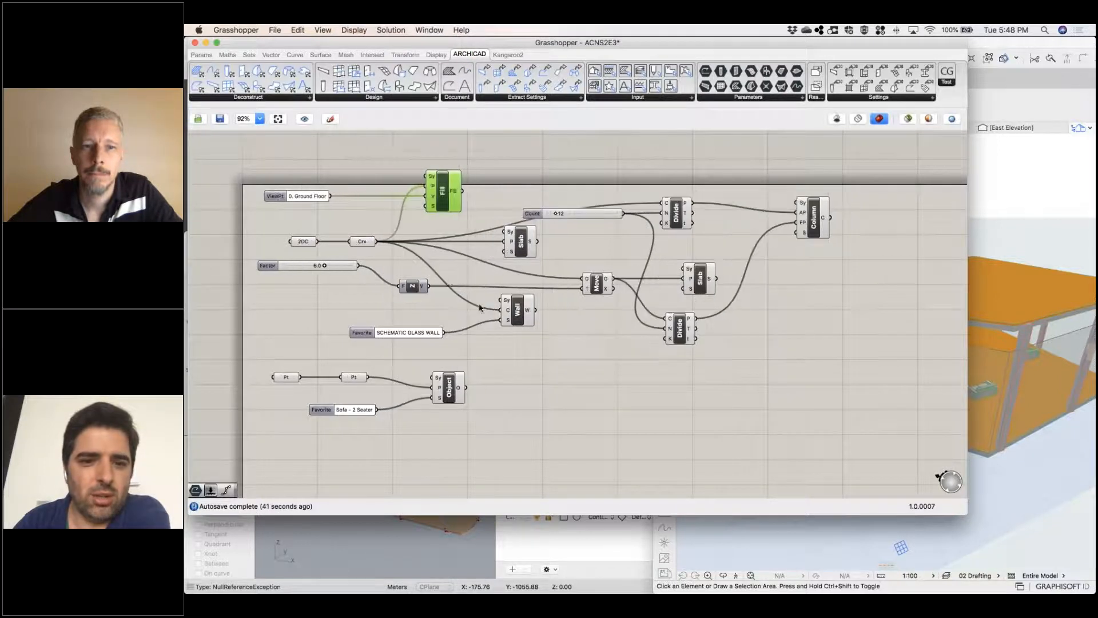
Move the count slider between the two Divide Curve components and turn Draw Full Names back on
{"action": "left_click_drag", "start_coordinate": [529, 218], "coordinate": [586, 266]}
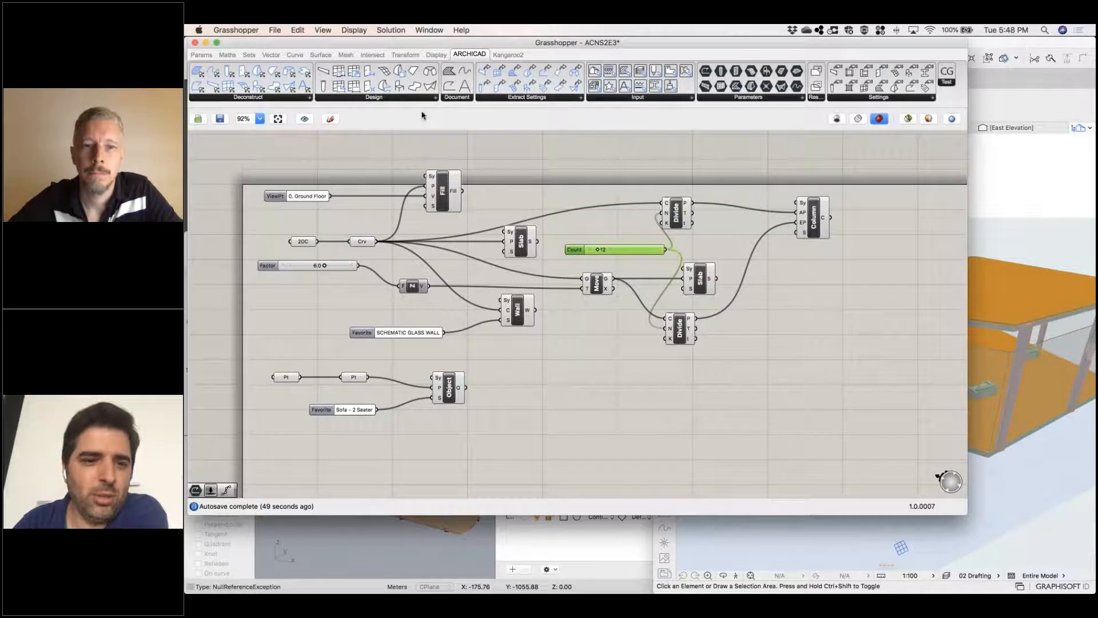
{"action": "left_click", "coordinate": [359, 33]}
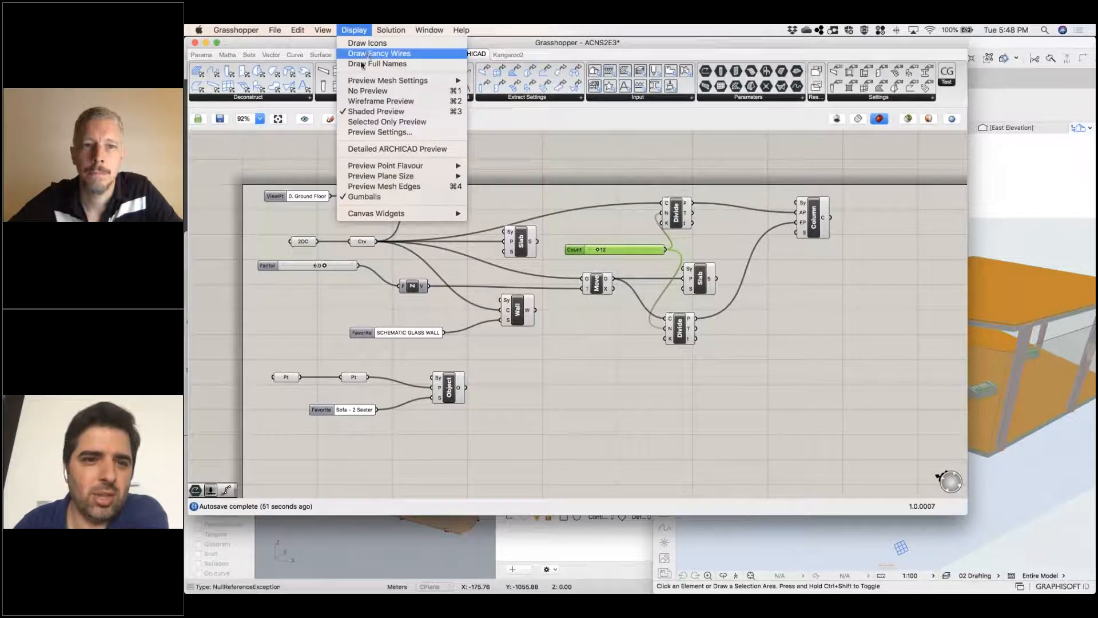
{"action": "left_click", "coordinate": [377, 64]}
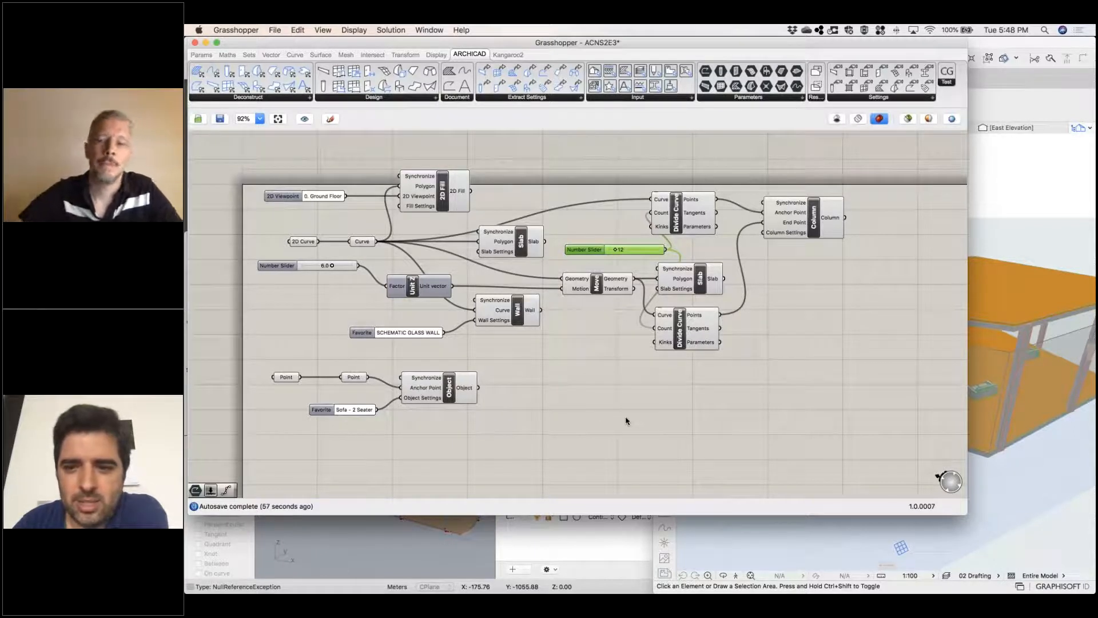
Set the Kinks input to True on both Divide Curve components
{"action": "right_click", "coordinate": [657, 230]}
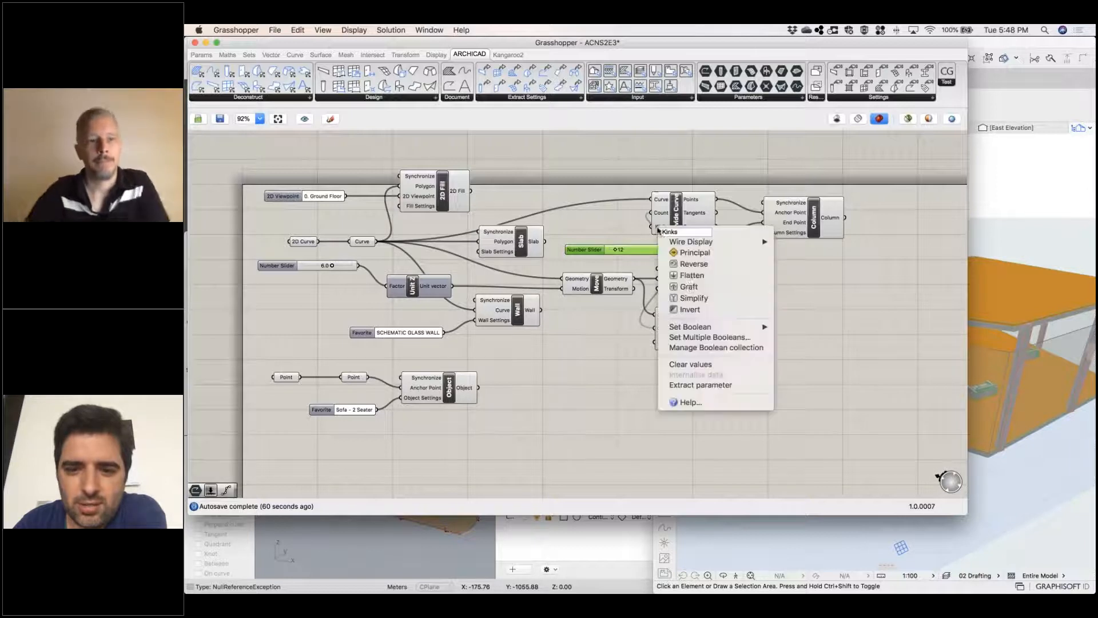
{"action": "mouse_move", "coordinate": [712, 329]}
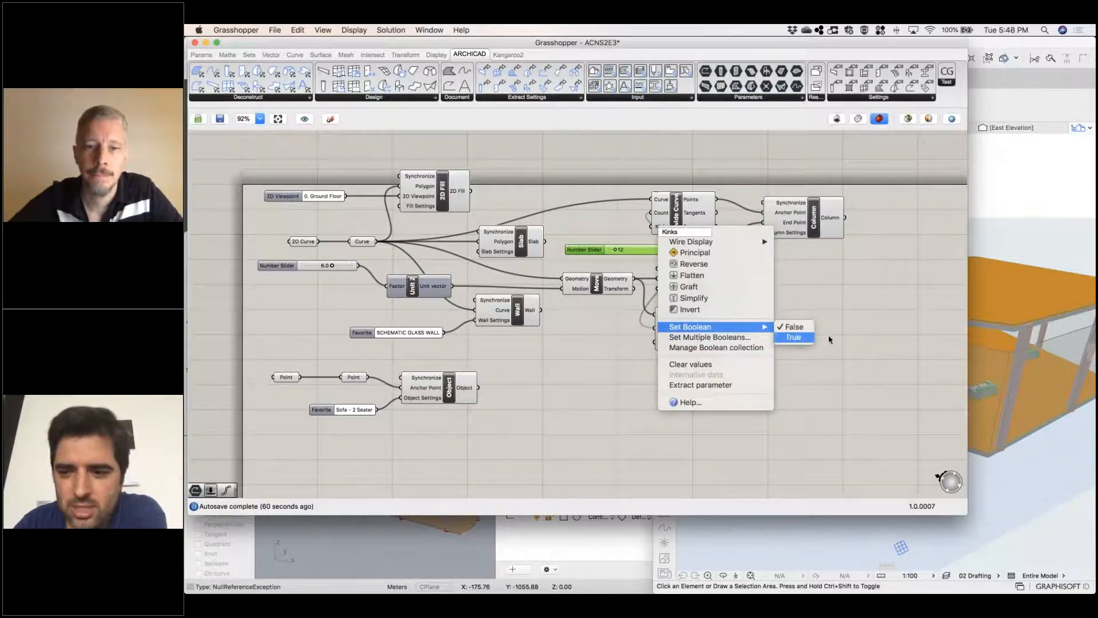
{"action": "left_click", "coordinate": [796, 338]}
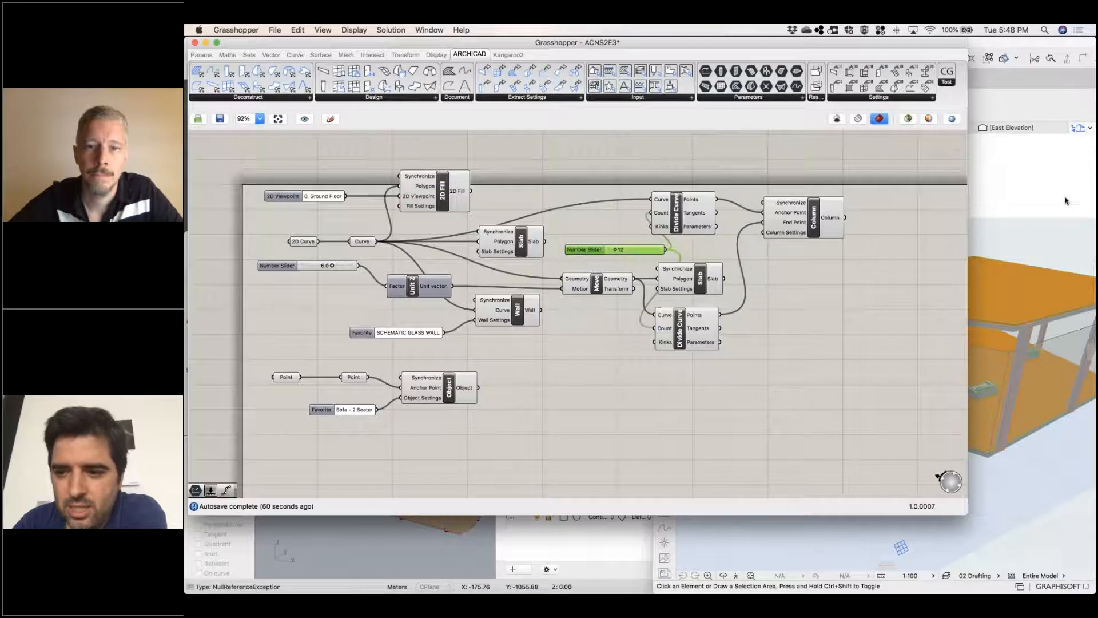
{"action": "right_click", "coordinate": [668, 346]}
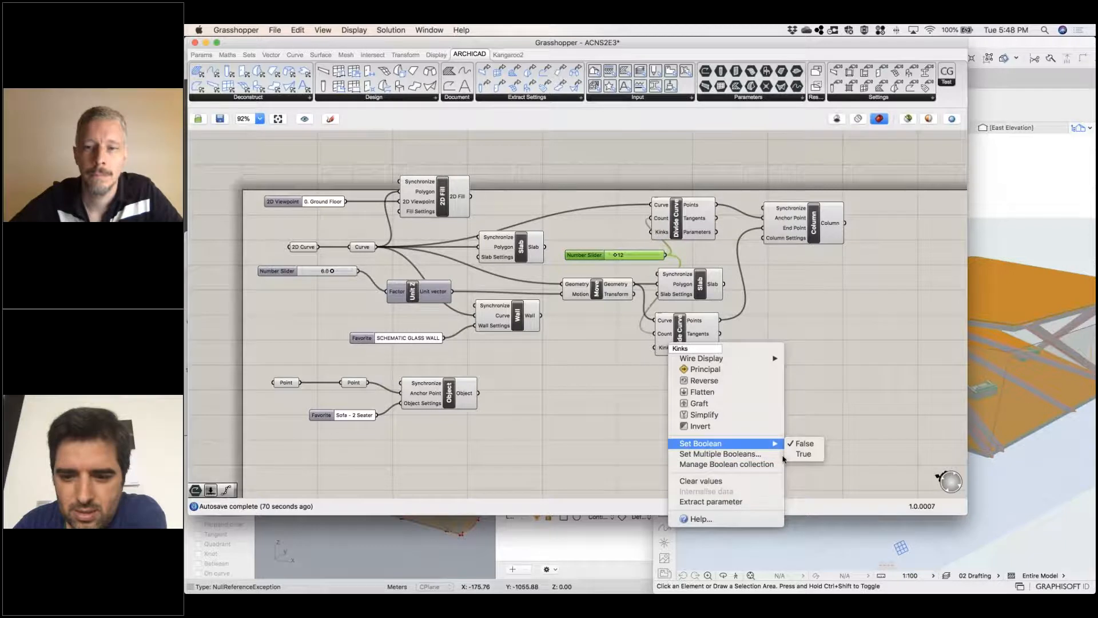
{"action": "mouse_move", "coordinate": [755, 443]}
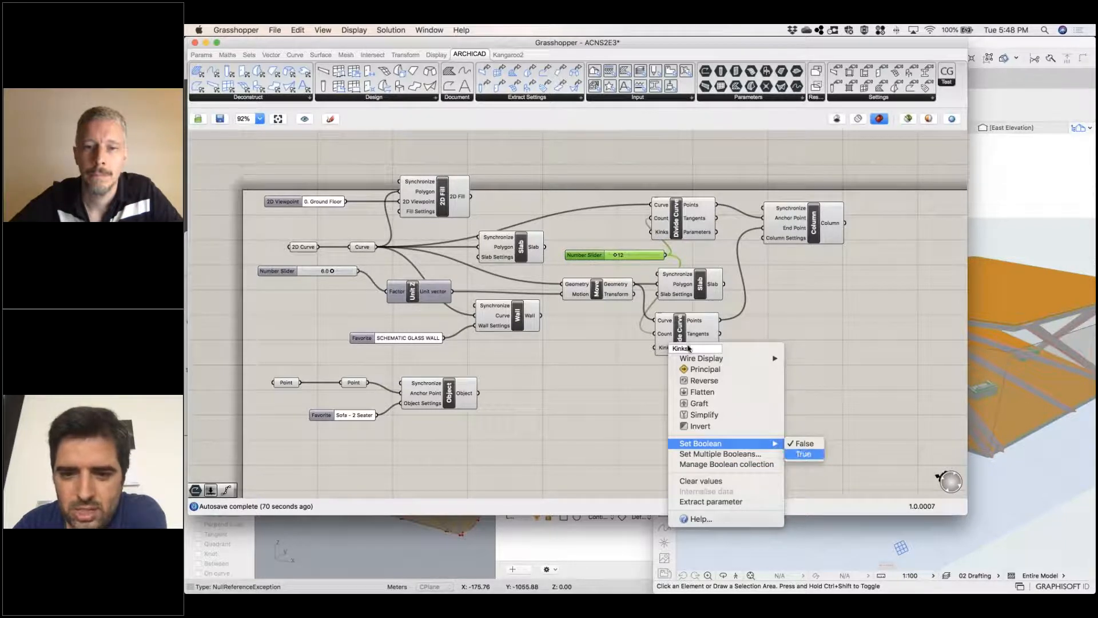
{"action": "left_click", "coordinate": [803, 453]}
Switch to Archicad and show the ground floor plan with the columns along the slab outline
{"action": "left_click", "coordinate": [1044, 243]}
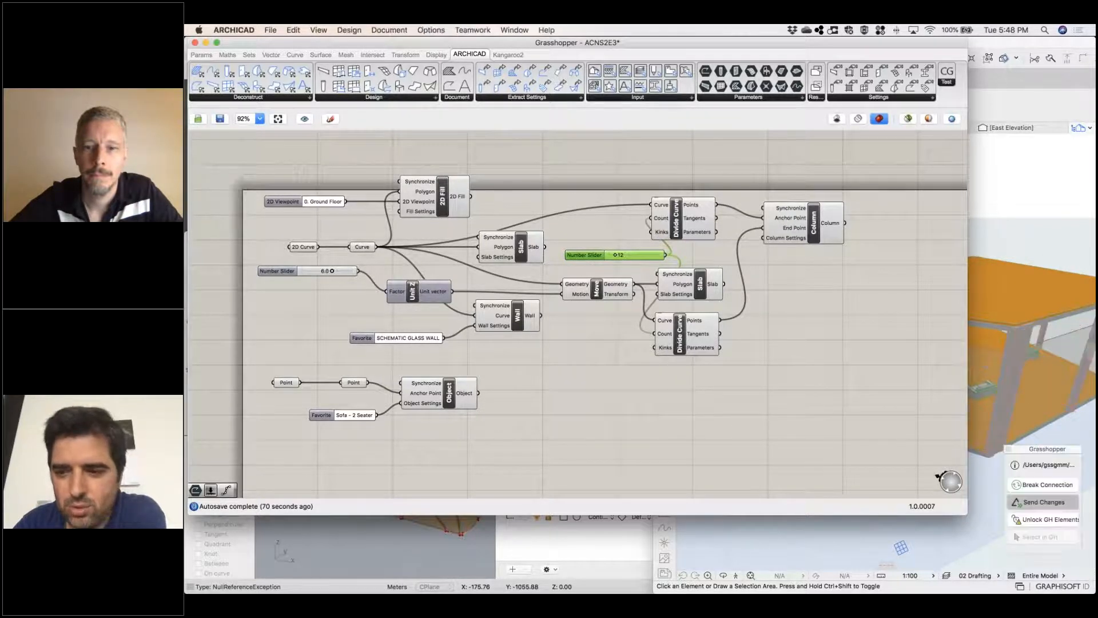
{"action": "right_click", "coordinate": [867, 352]}
{"action": "left_click", "coordinate": [779, 448]}
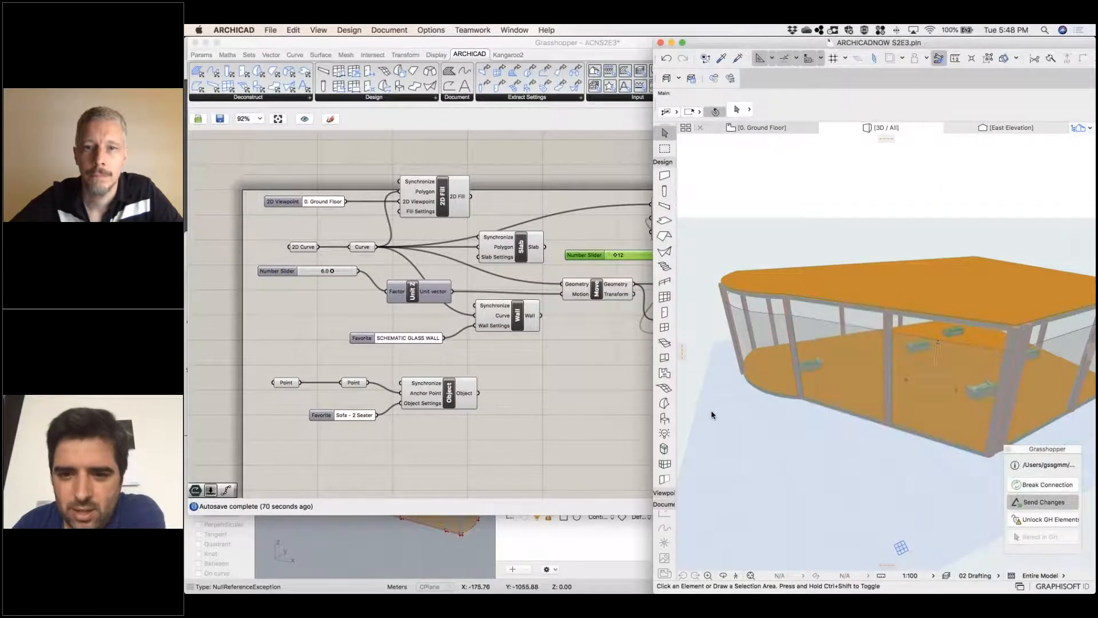
{"action": "key", "text": "F2"}
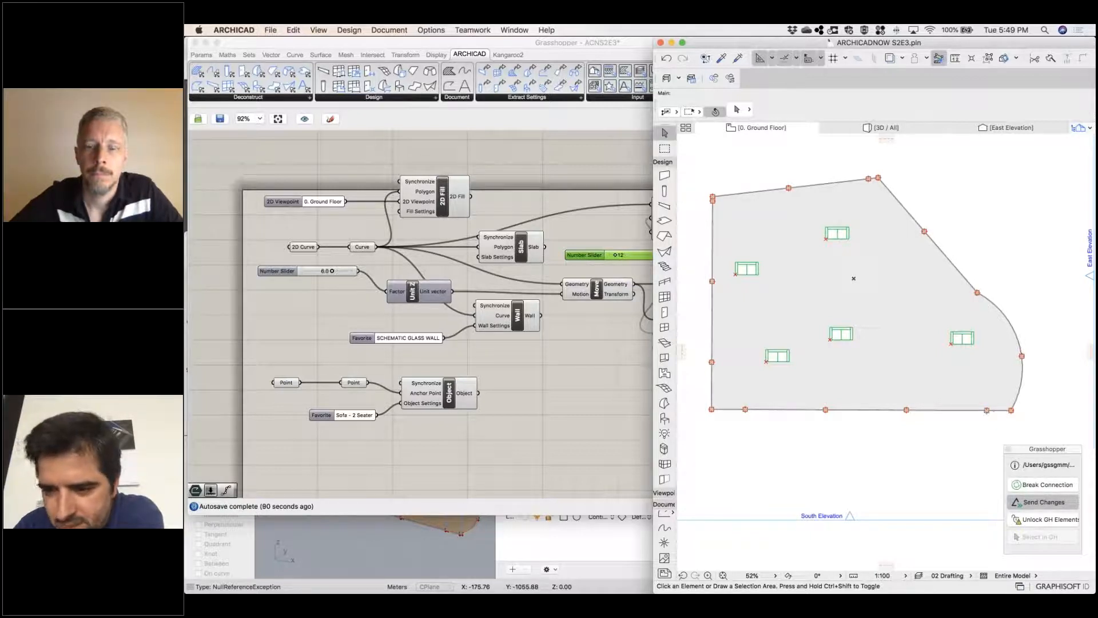
Switch back to Grasshopper and set the number slider feeding both Divide Curve Count inputs to 48
{"action": "left_click", "coordinate": [549, 257]}
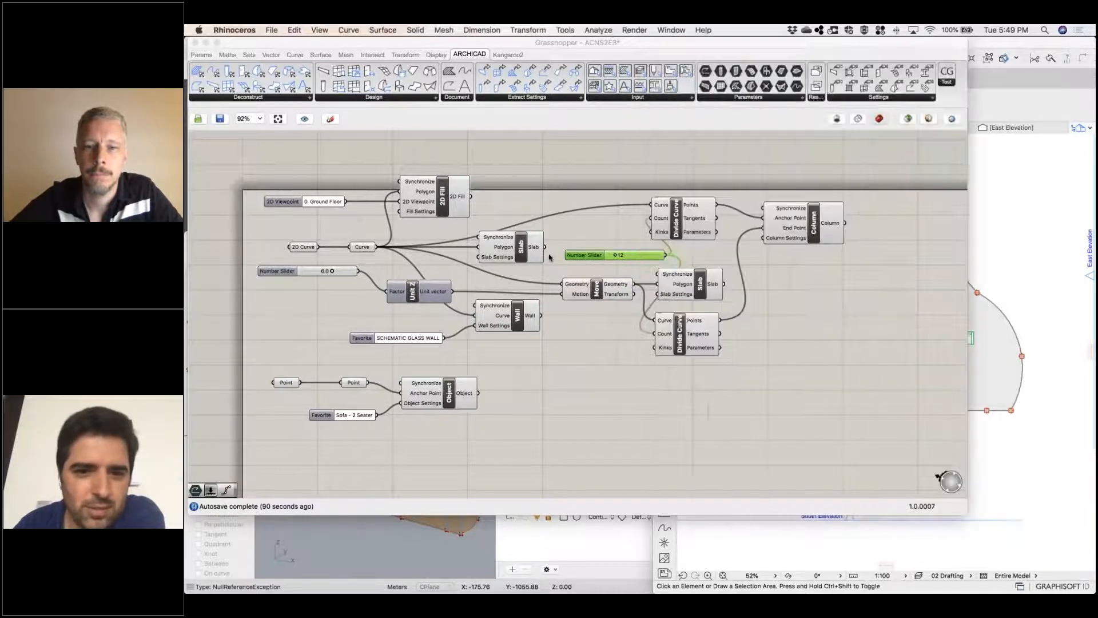
{"action": "left_click", "coordinate": [566, 250]}
{"action": "left_click_drag", "start_coordinate": [627, 258], "coordinate": [645, 256]}
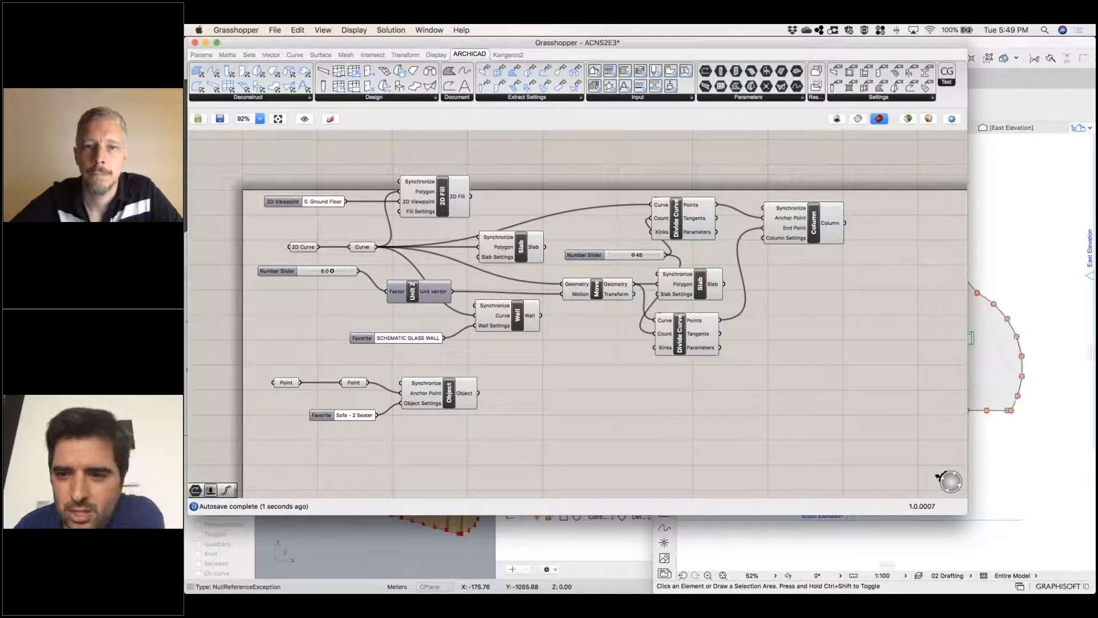
Narrow the Grasshopper window so the Archicad ground floor plan shows beside the definition
{"action": "left_click_drag", "start_coordinate": [842, 203], "coordinate": [806, 201]}
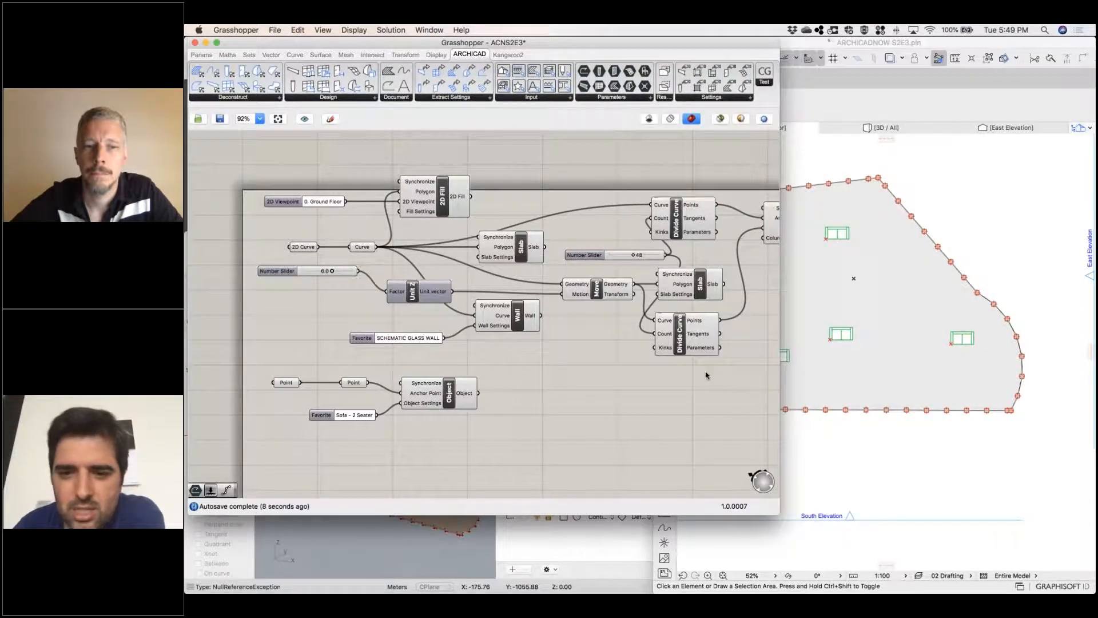
{"action": "right_click_drag", "start_coordinate": [603, 400], "coordinate": [529, 370]}
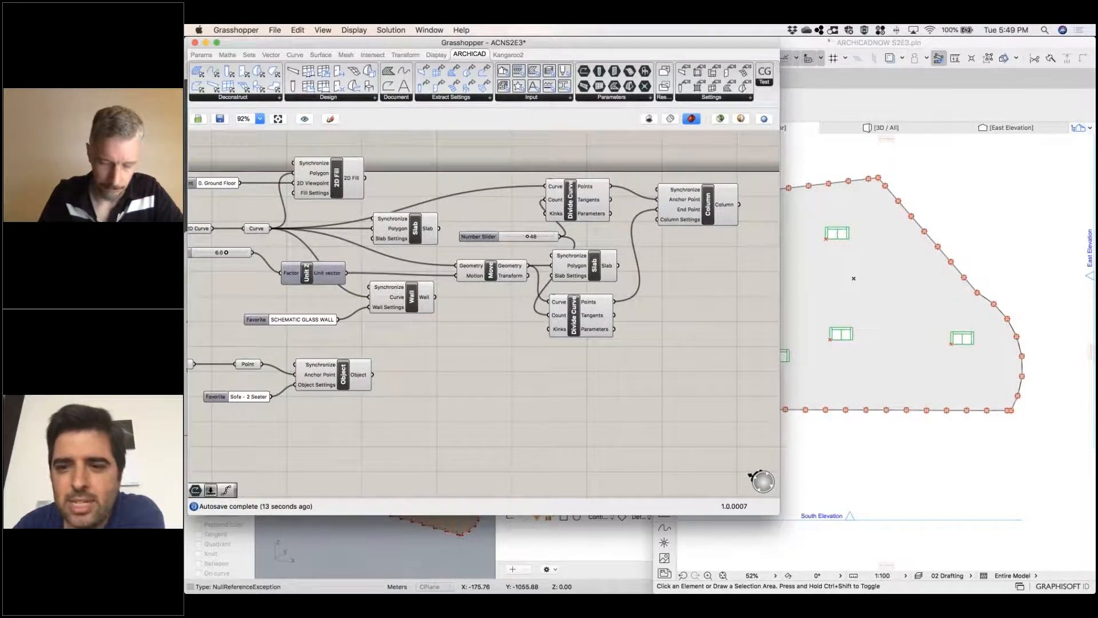
{"action": "right_click_drag", "start_coordinate": [664, 306], "coordinate": [855, 324]}
{"action": "left_click_drag", "start_coordinate": [379, 248], "coordinate": [351, 247]}
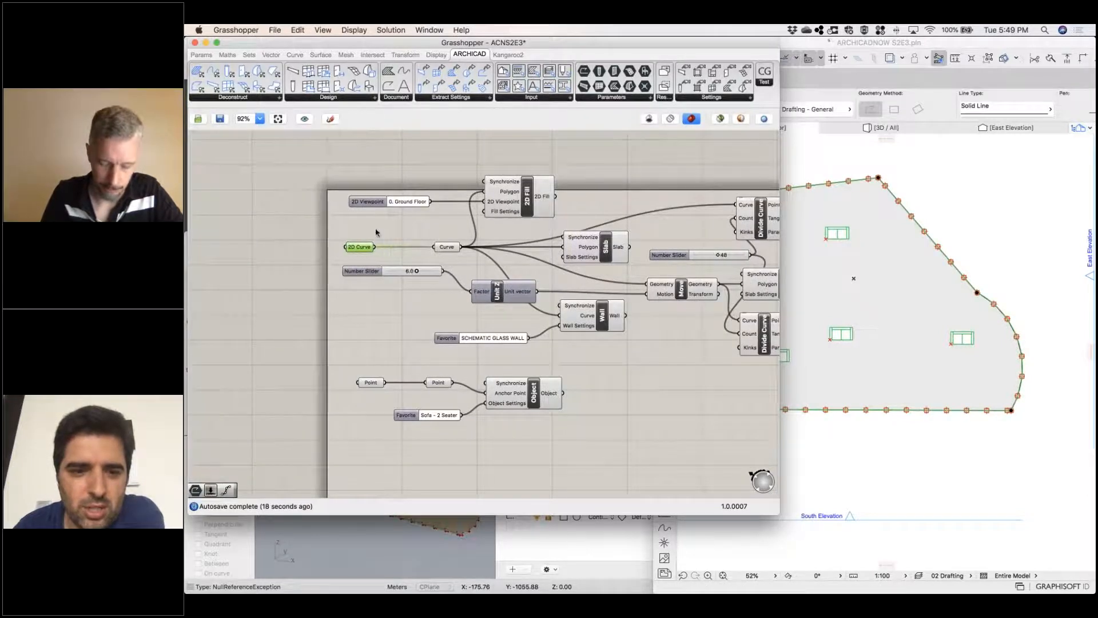
{"action": "double_click", "coordinate": [412, 234]}
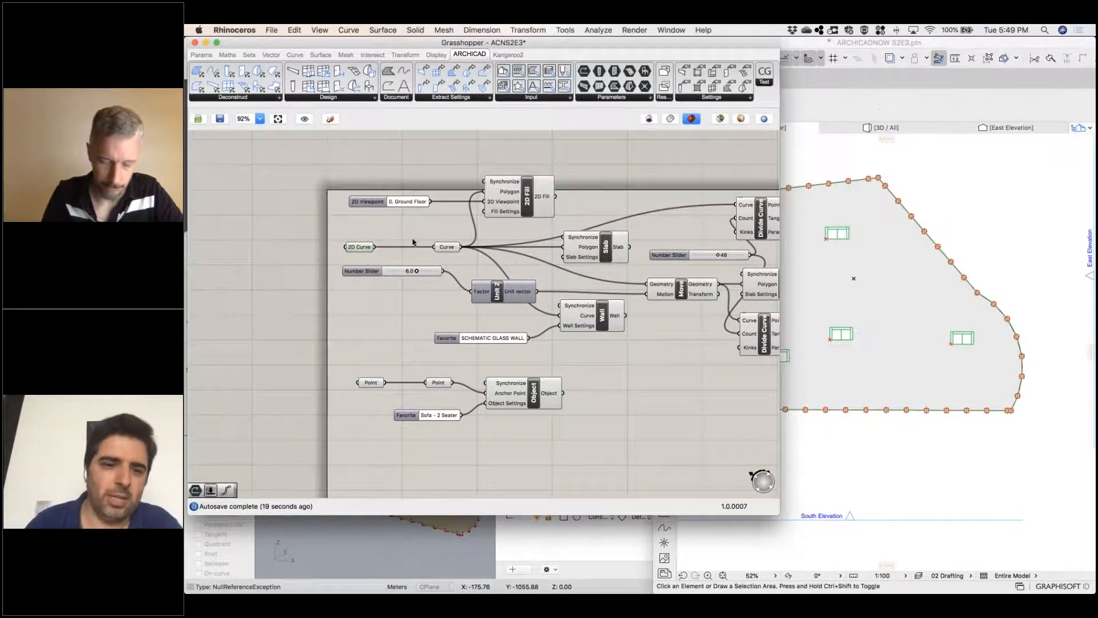
{"action": "type", "text": "exp"}
{"action": "type", "text": "lode"}
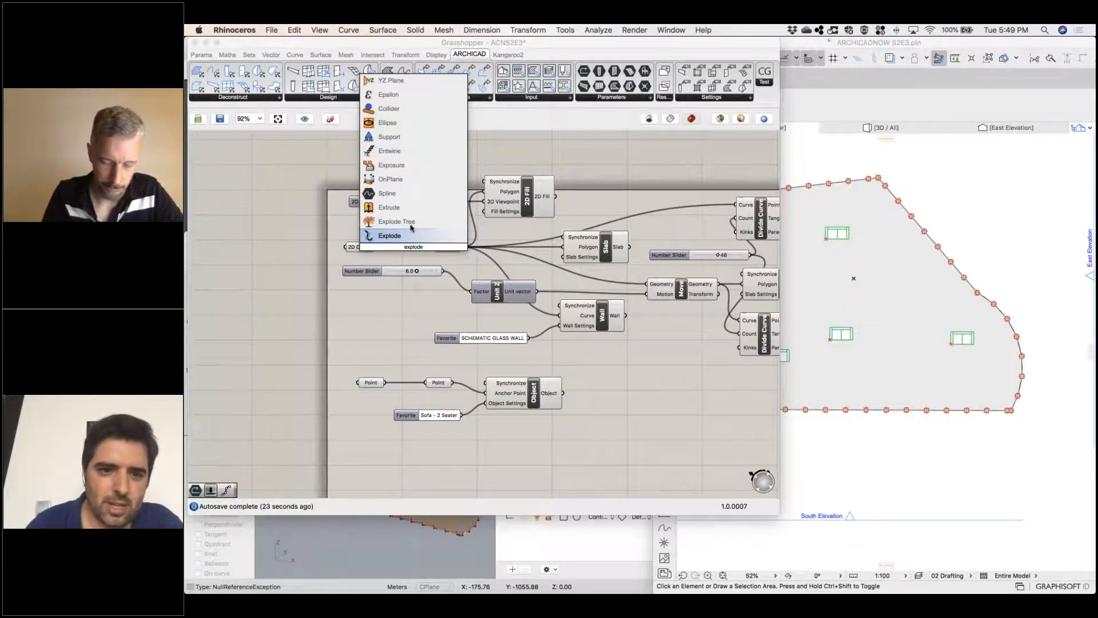
{"action": "key", "text": "Return"}
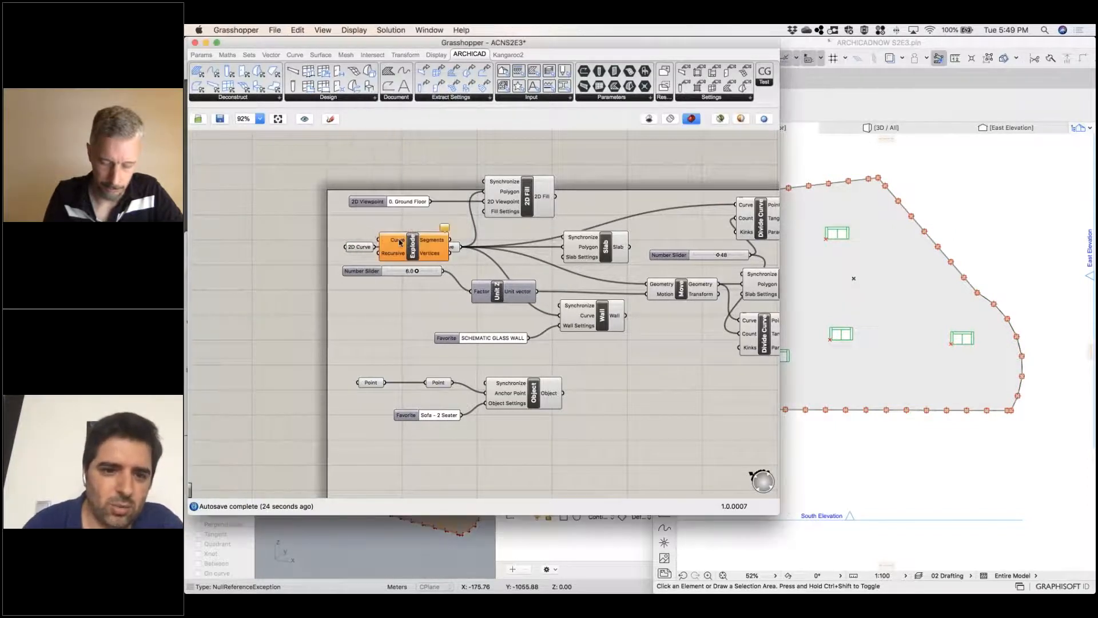
{"action": "mouse_move", "coordinate": [399, 254]}
{"action": "left_mouse_down"}
{"action": "mouse_move", "coordinate": [401, 225]}
{"action": "mouse_move", "coordinate": [397, 235]}
{"action": "left_mouse_up"}
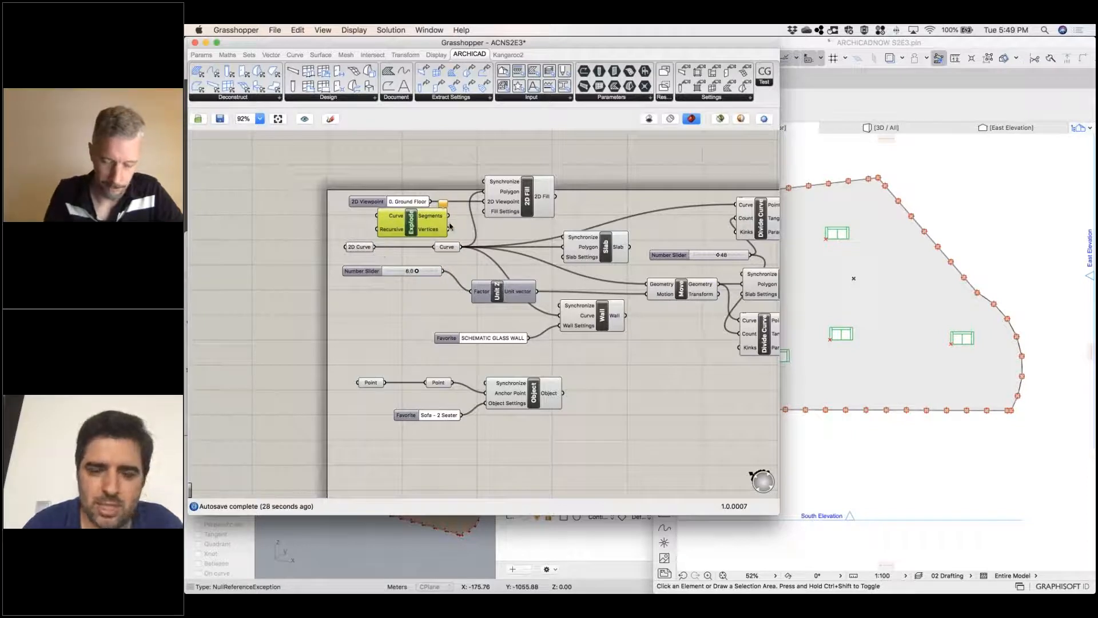
{"action": "right_click_drag", "start_coordinate": [624, 353], "coordinate": [494, 353]}
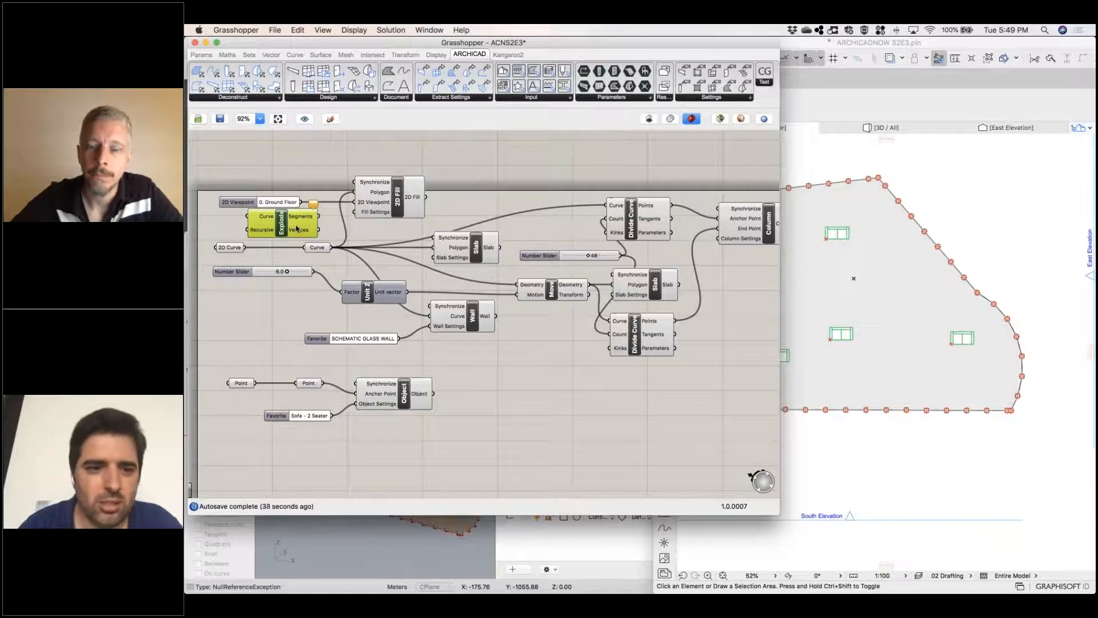
{"action": "key", "text": "Delete"}
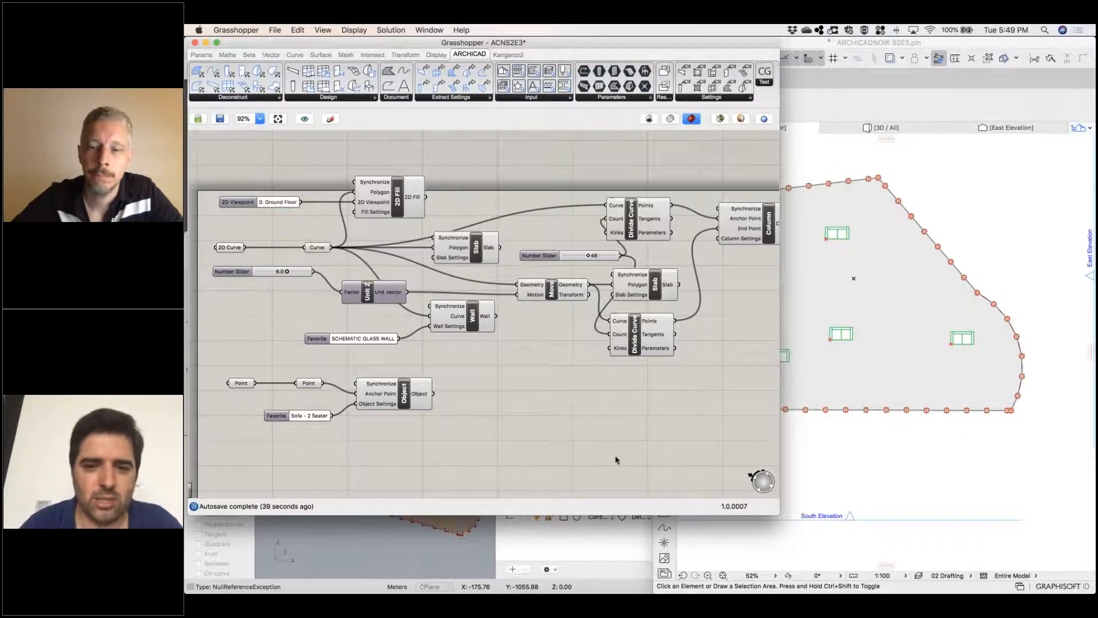
Switch to Archicad and show the slabs, glass walls and columns in the 3D view
{"action": "right_click_drag", "start_coordinate": [532, 453], "coordinate": [502, 461]}
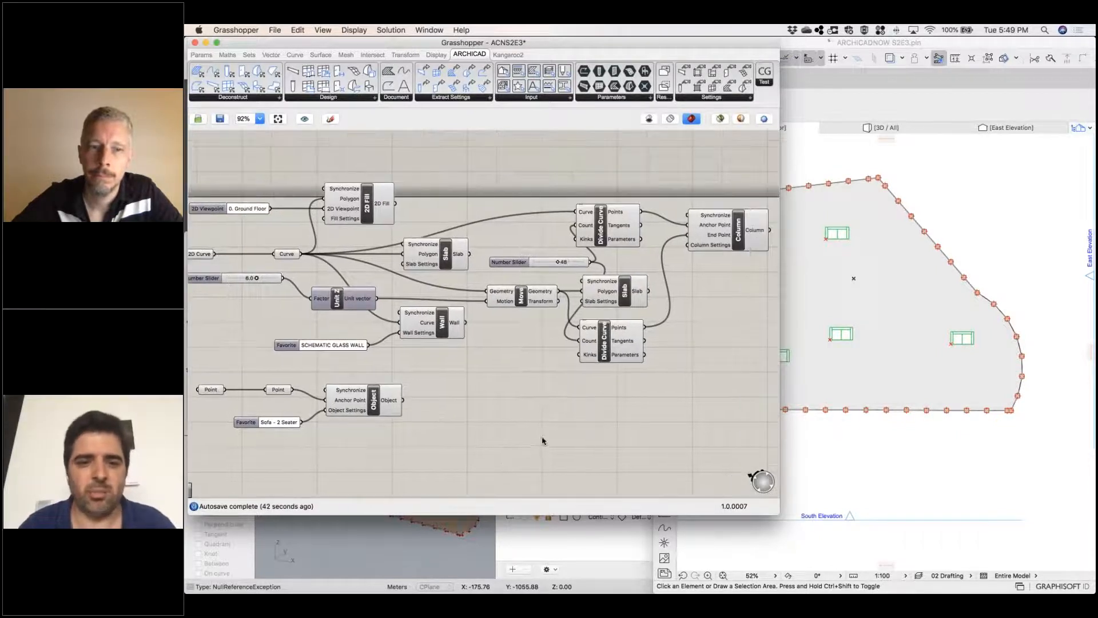
{"action": "left_click", "coordinate": [862, 459]}
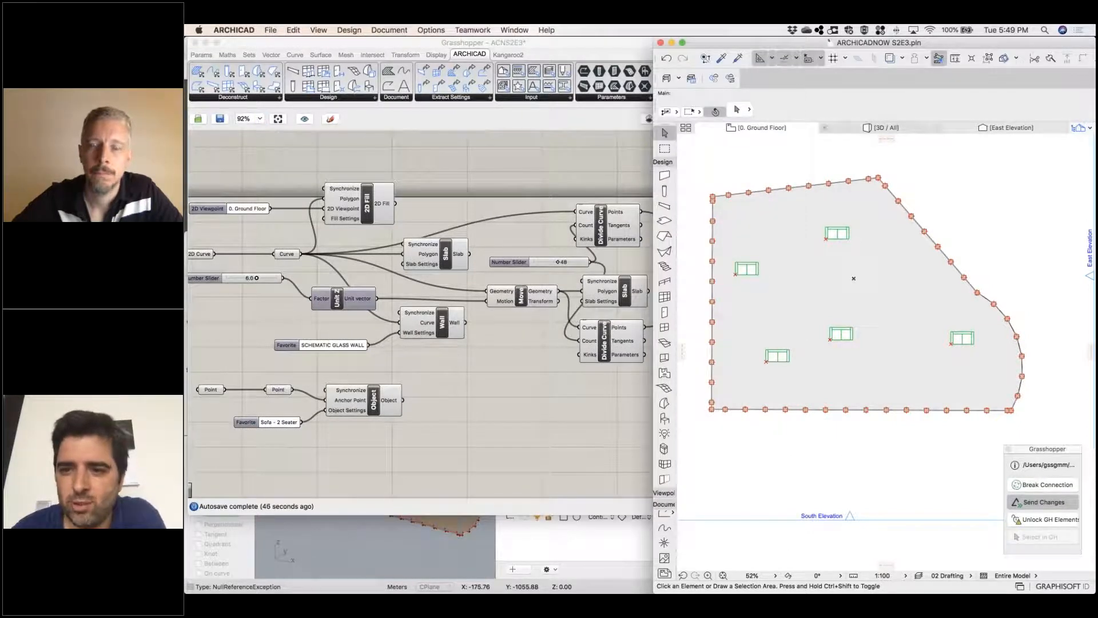
{"action": "left_click", "coordinate": [904, 128]}
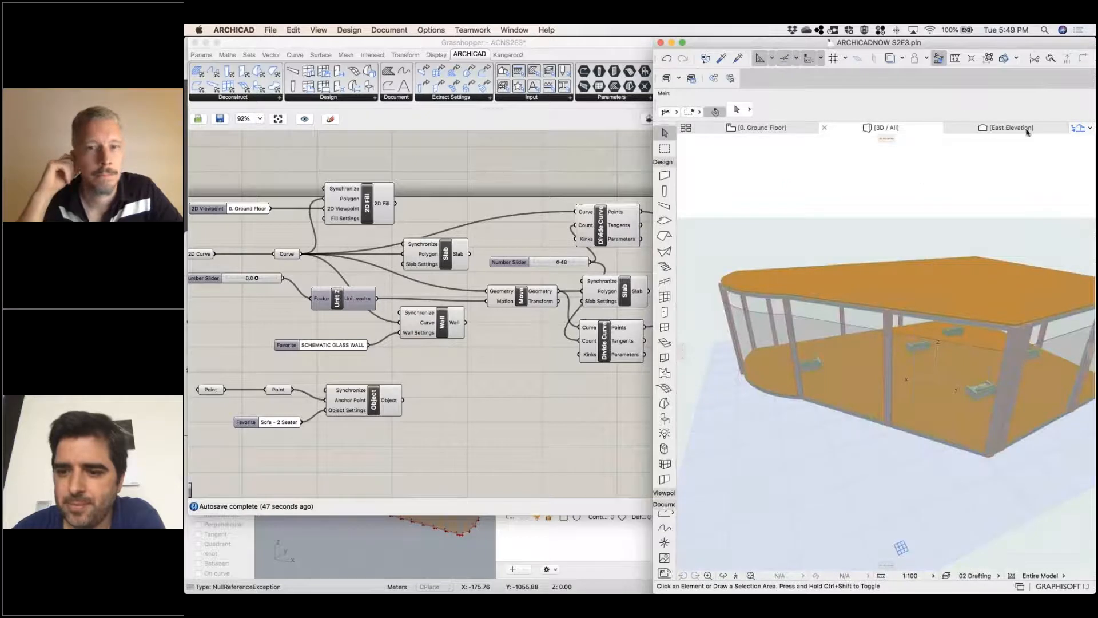
Open the East Elevation, widen the Archicad window, and open the South Elevation to inspect the columns
{"action": "left_click", "coordinate": [1075, 131]}
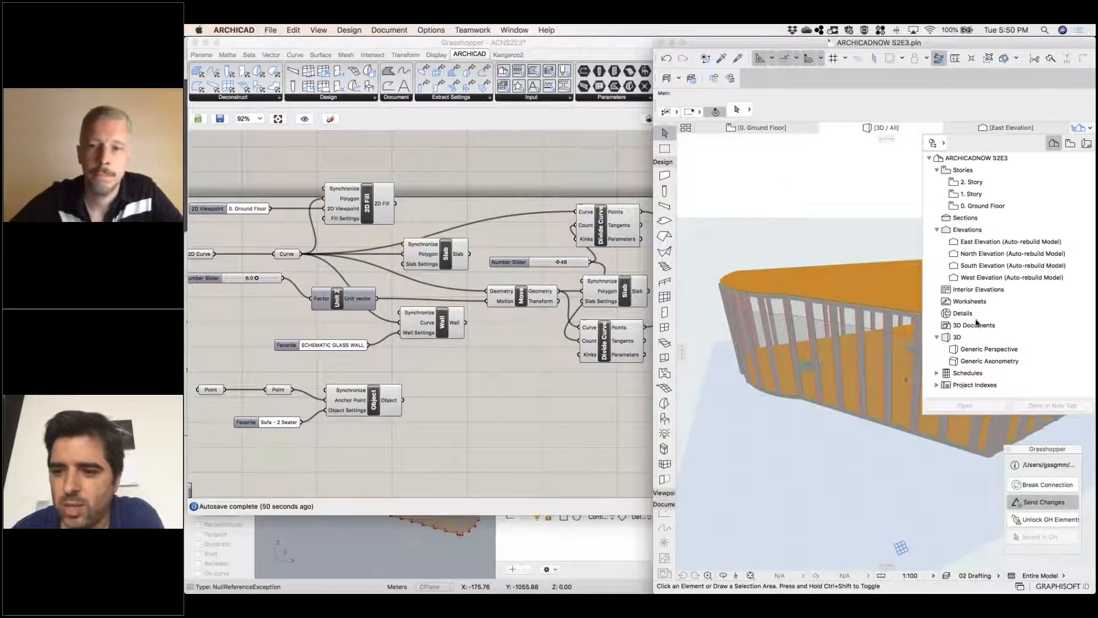
{"action": "left_click", "coordinate": [937, 374]}
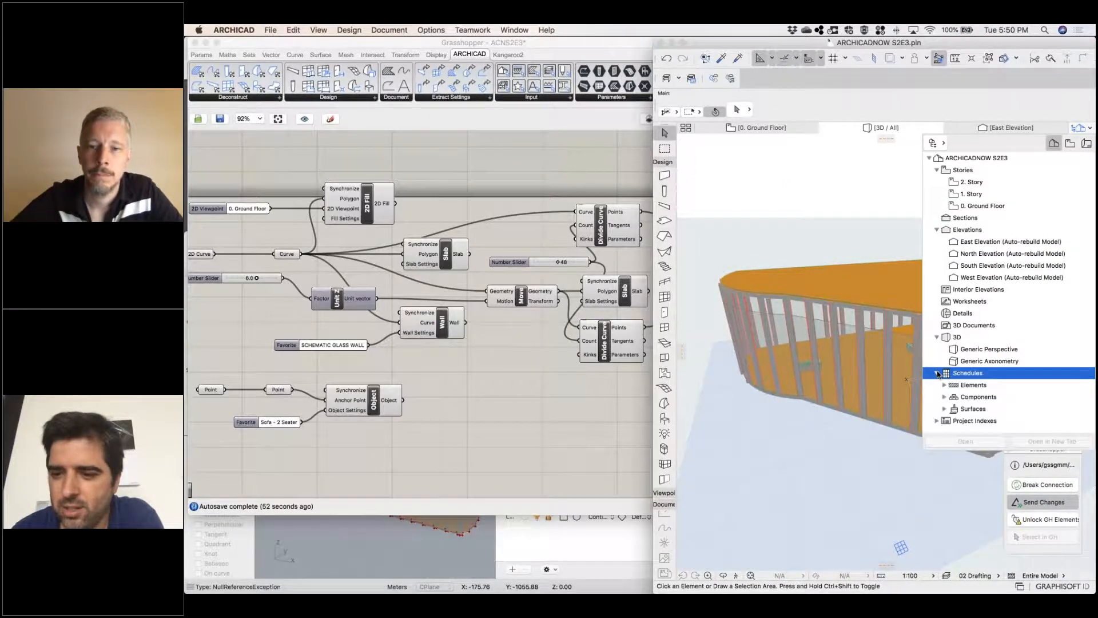
{"action": "double_click", "coordinate": [974, 248]}
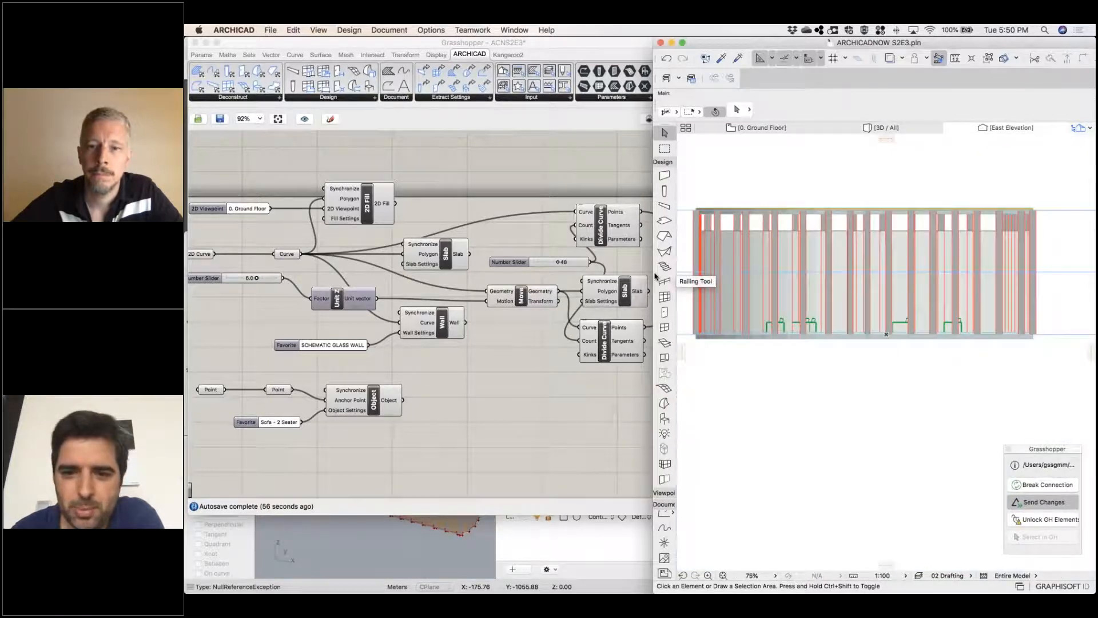
{"action": "left_click_drag", "start_coordinate": [406, 264], "coordinate": [260, 257]}
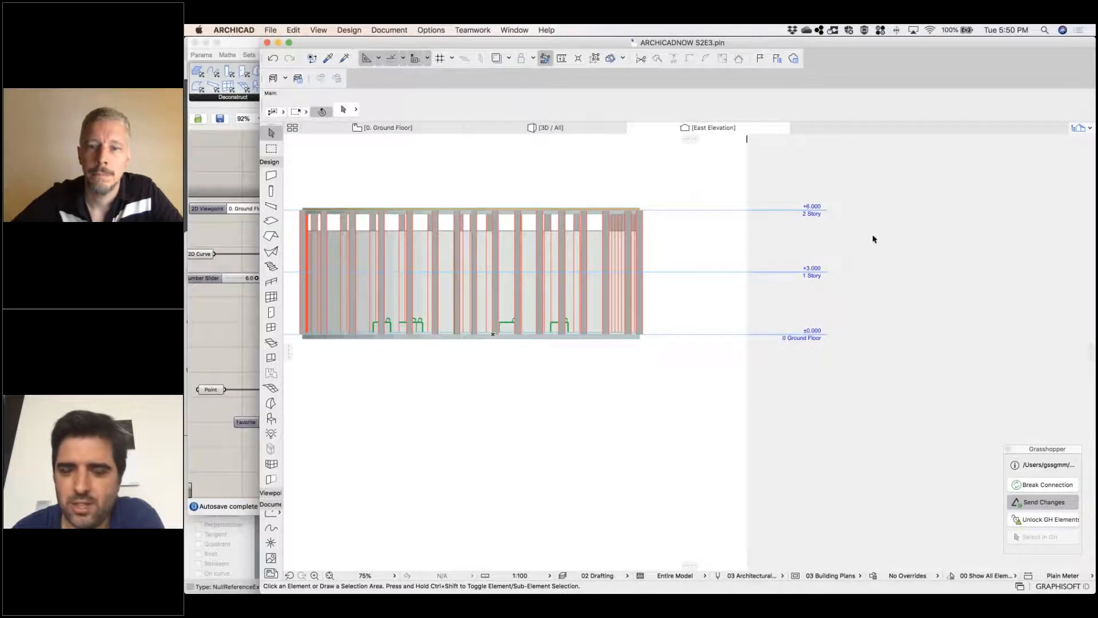
{"action": "left_click", "coordinate": [1081, 128]}
{"action": "double_click", "coordinate": [985, 266]}
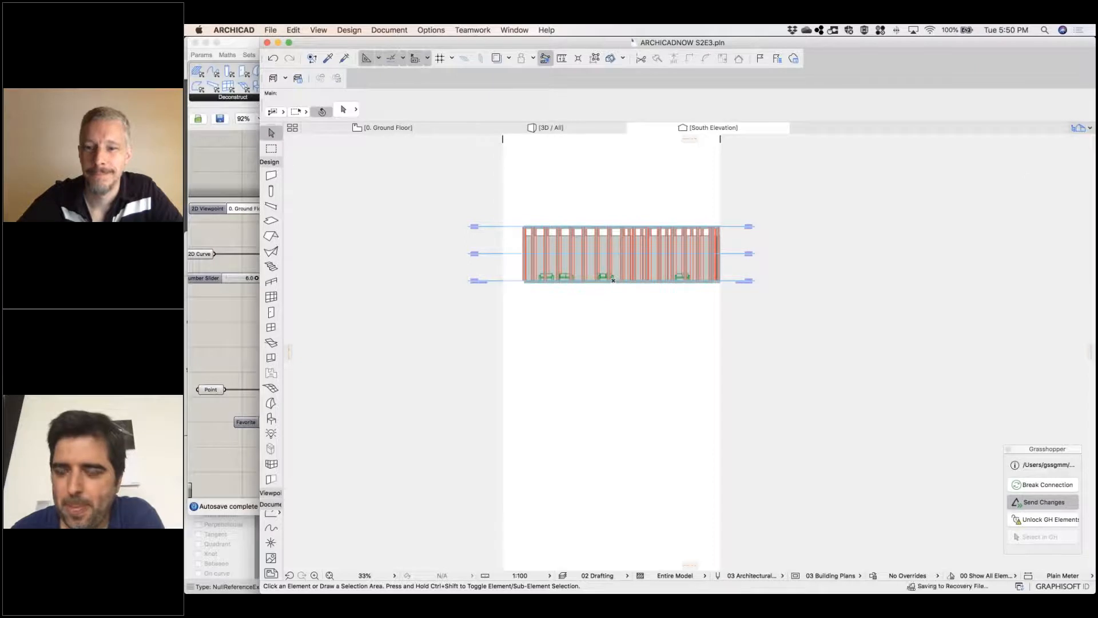
Open the IES-01 Wall Schedule and examine its fields, and open the IES-05 Object Inventory to review the sofa data
{"action": "left_click", "coordinate": [1079, 128]}
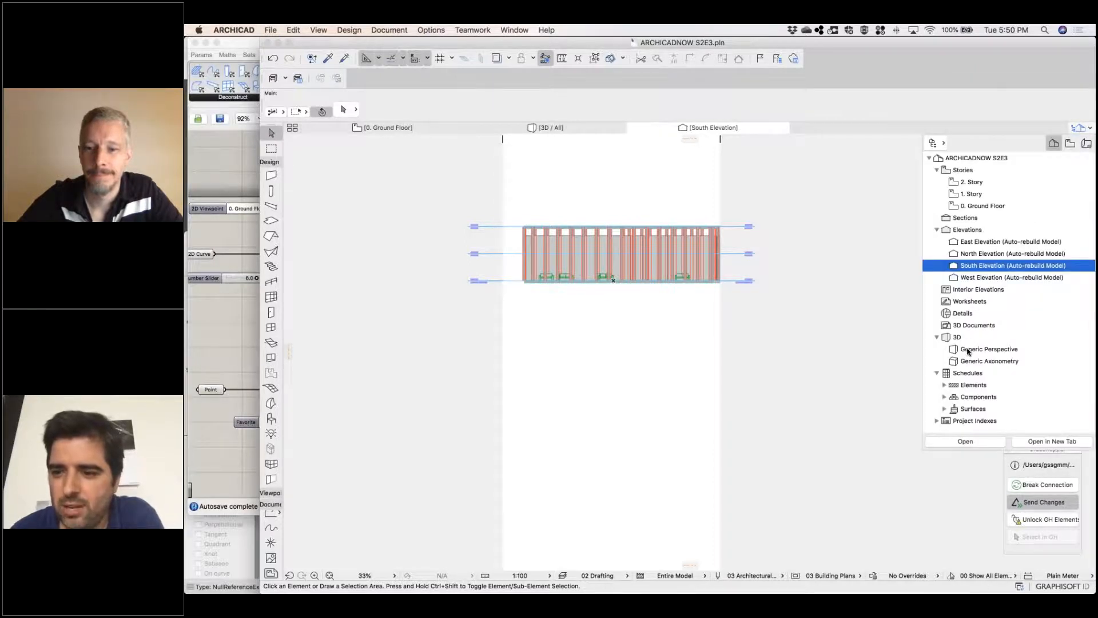
{"action": "left_click", "coordinate": [944, 385]}
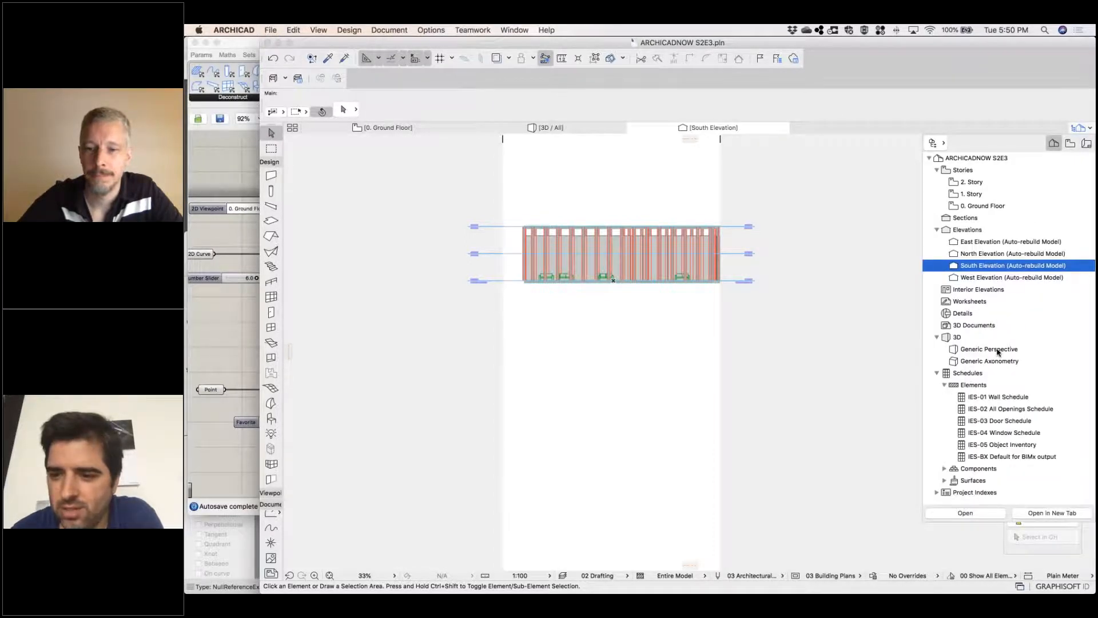
{"action": "double_click", "coordinate": [984, 396]}
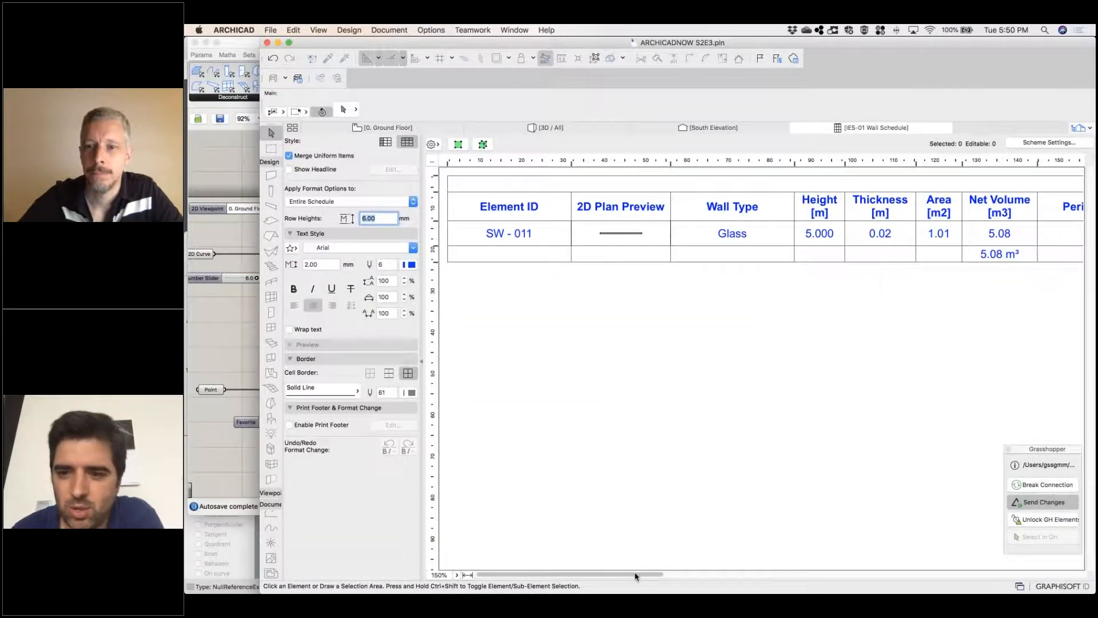
{"action": "left_click_drag", "start_coordinate": [636, 576], "coordinate": [838, 522]}
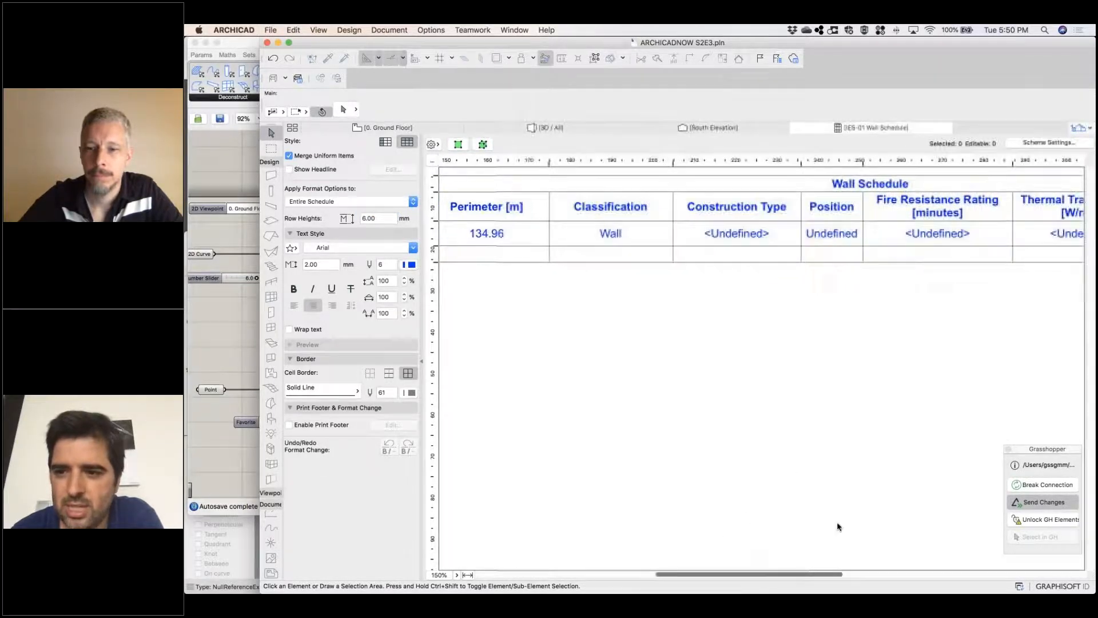
{"action": "left_click", "coordinate": [1081, 129]}
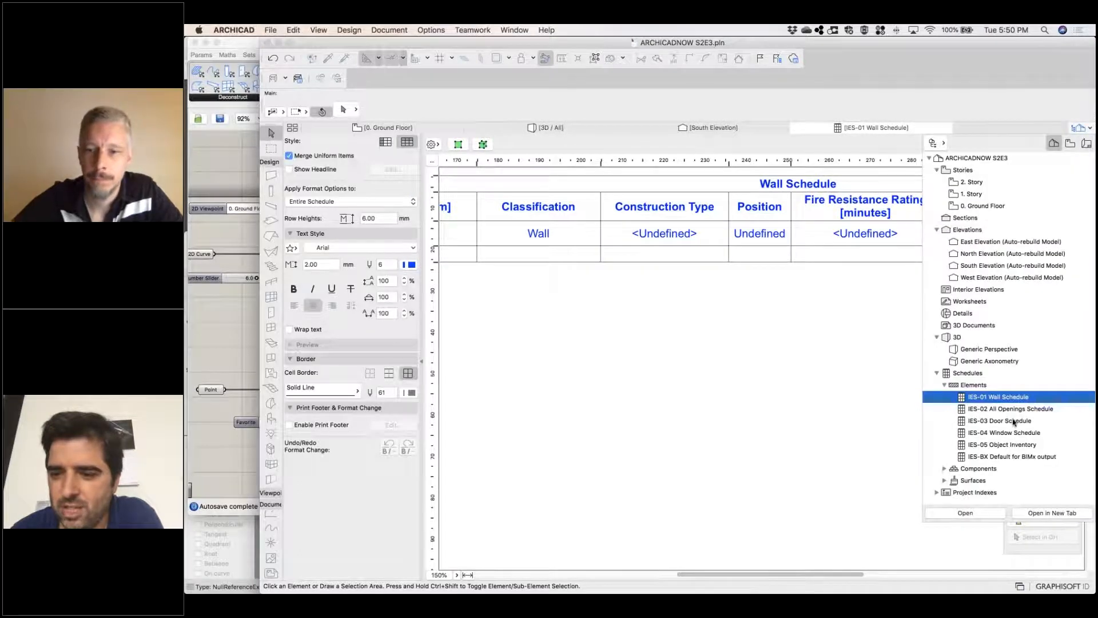
{"action": "double_click", "coordinate": [1023, 449]}
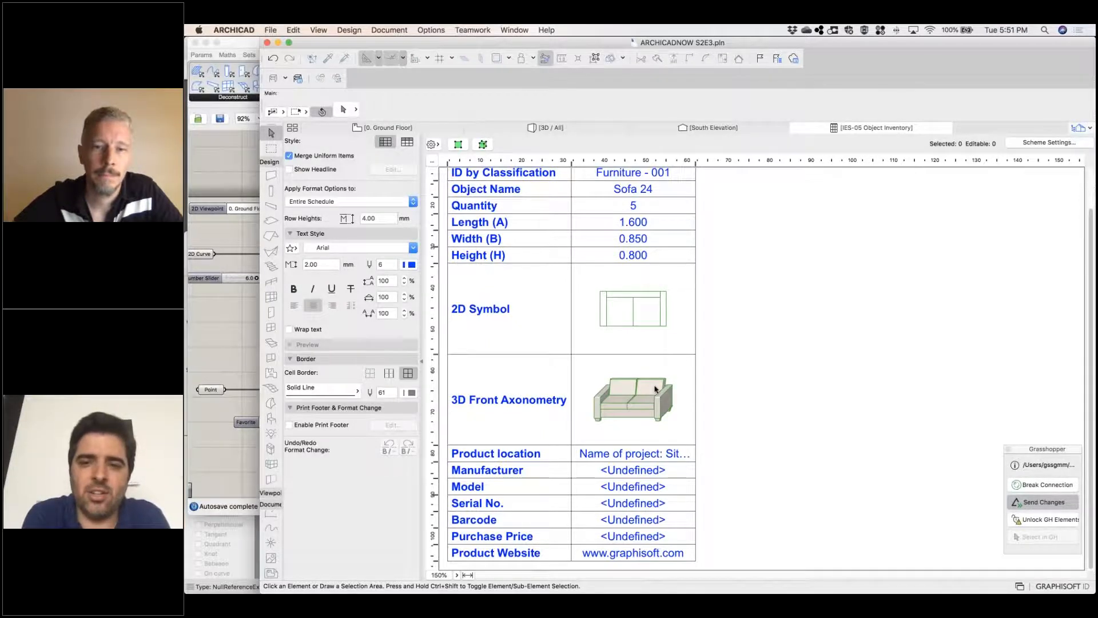
Draw three straight glass walls on the ground floor plan: two crossing between slab edges and one from the crosswise wall to the south edge
{"action": "left_click", "coordinate": [409, 128]}
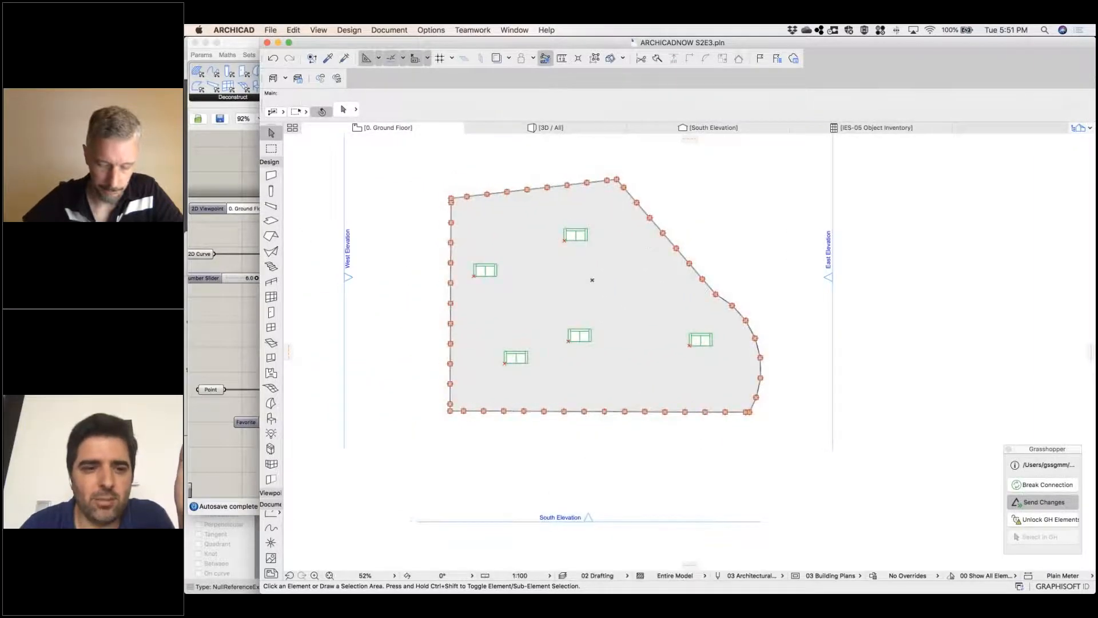
{"action": "left_click", "coordinate": [271, 176]}
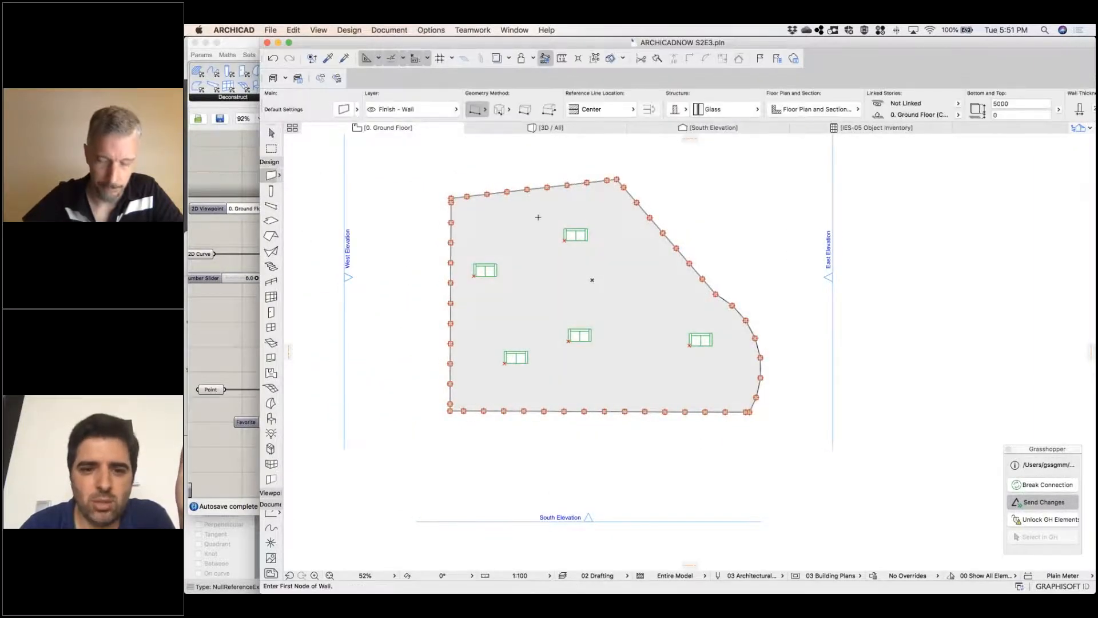
{"action": "left_click", "coordinate": [530, 190]}
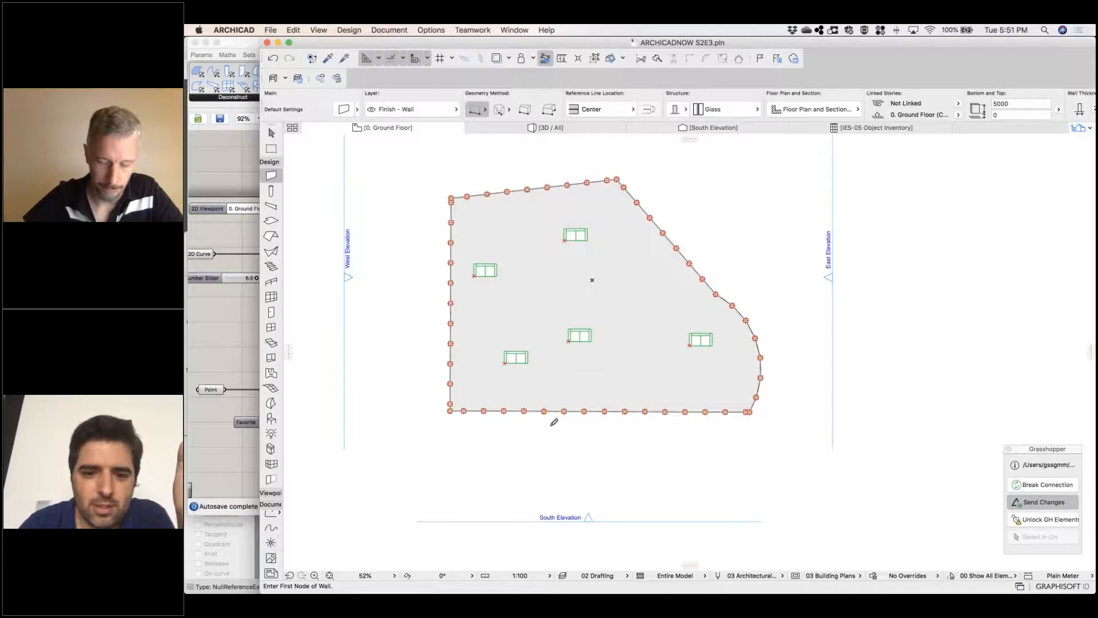
{"action": "left_click", "coordinate": [543, 410]}
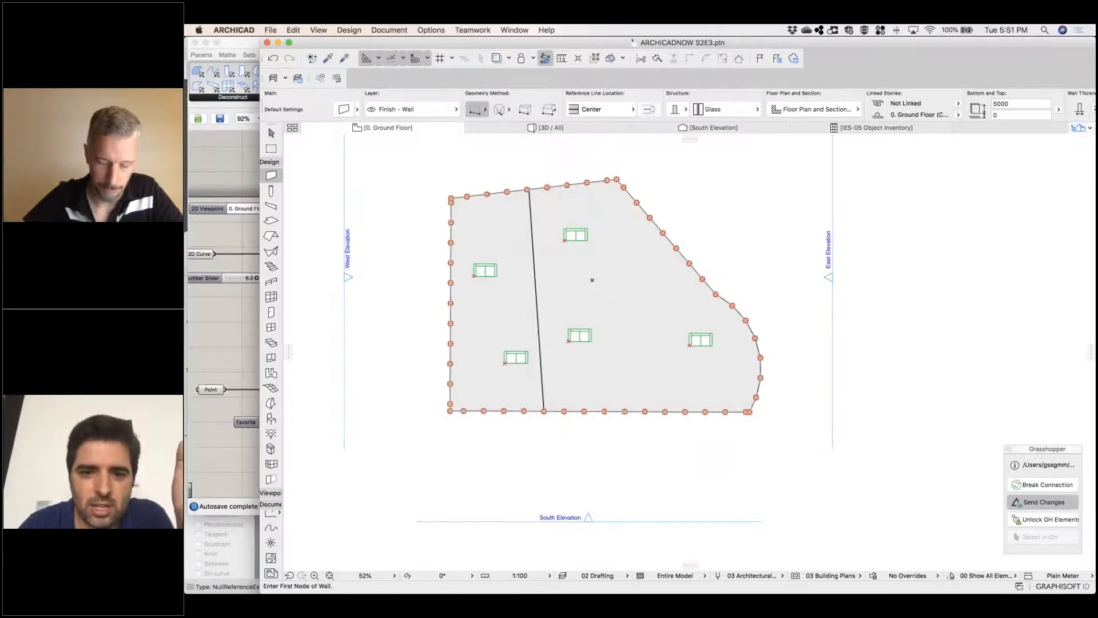
{"action": "left_click", "coordinate": [451, 302]}
{"action": "left_click", "coordinate": [676, 248]}
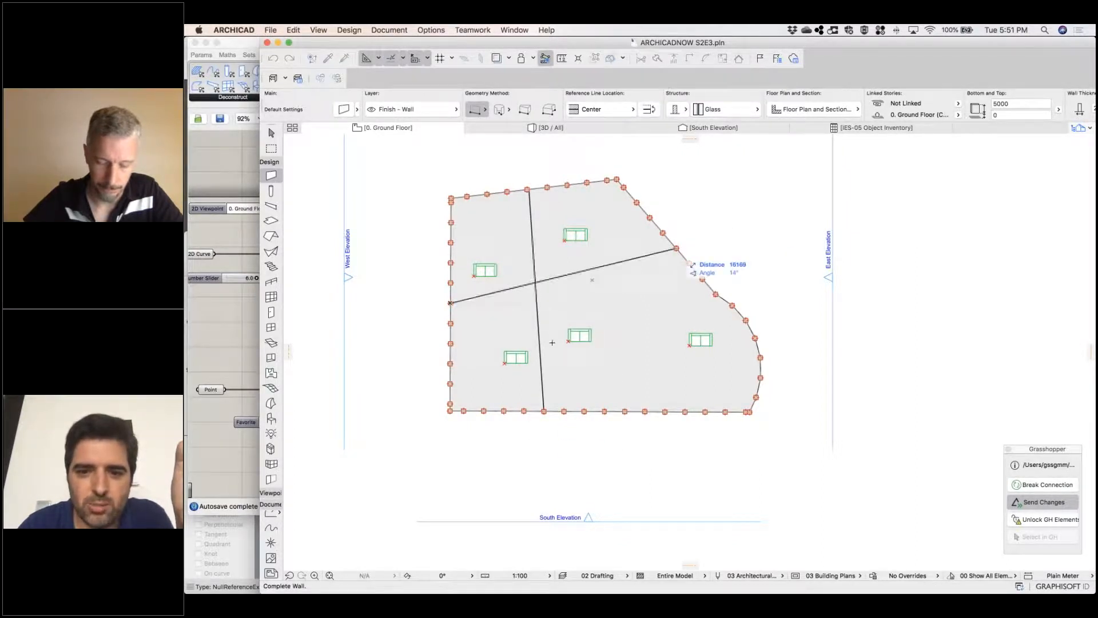
{"action": "left_click", "coordinate": [613, 263]}
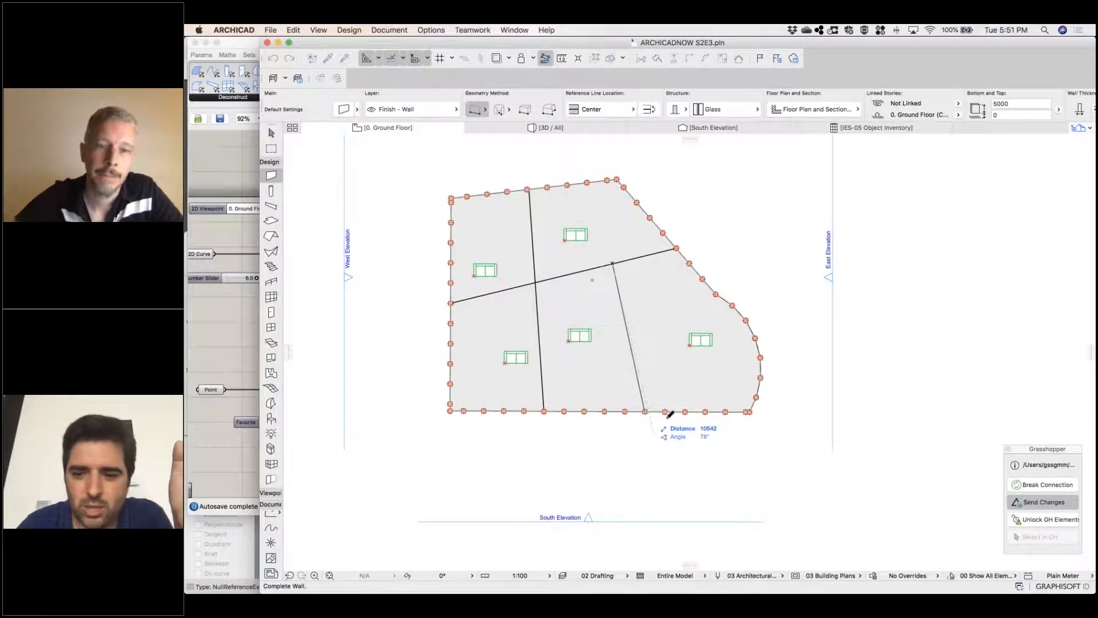
{"action": "left_click", "coordinate": [645, 411]}
Unlock the Grasshopper elements in the Archicad connection and lock them again
{"action": "left_click", "coordinate": [1067, 484]}
{"action": "left_click", "coordinate": [1058, 489]}
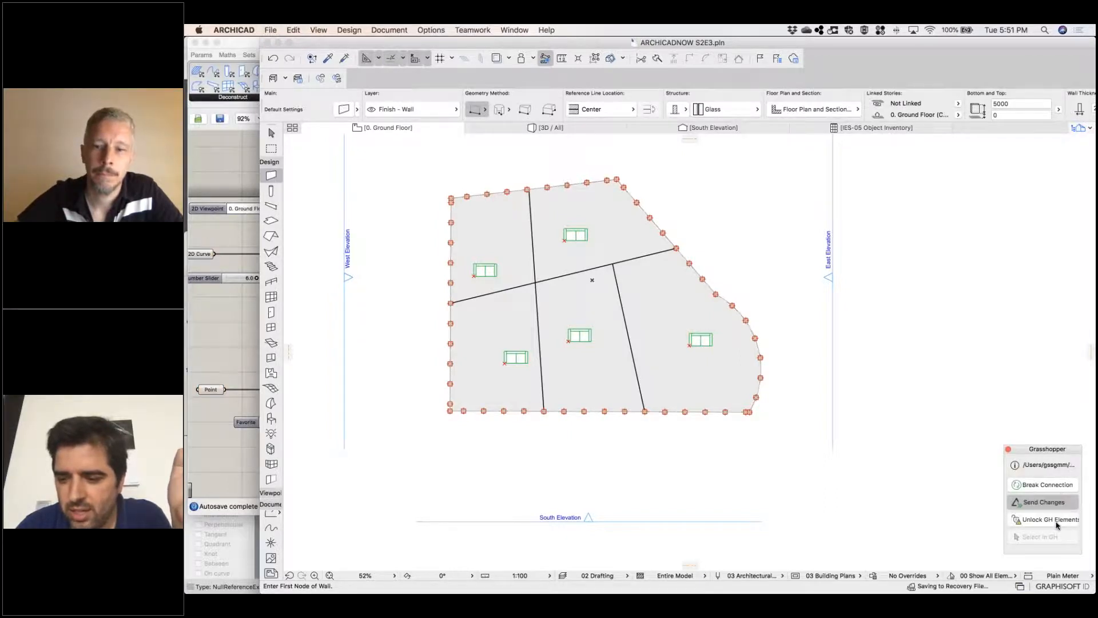
{"action": "left_click", "coordinate": [1057, 525]}
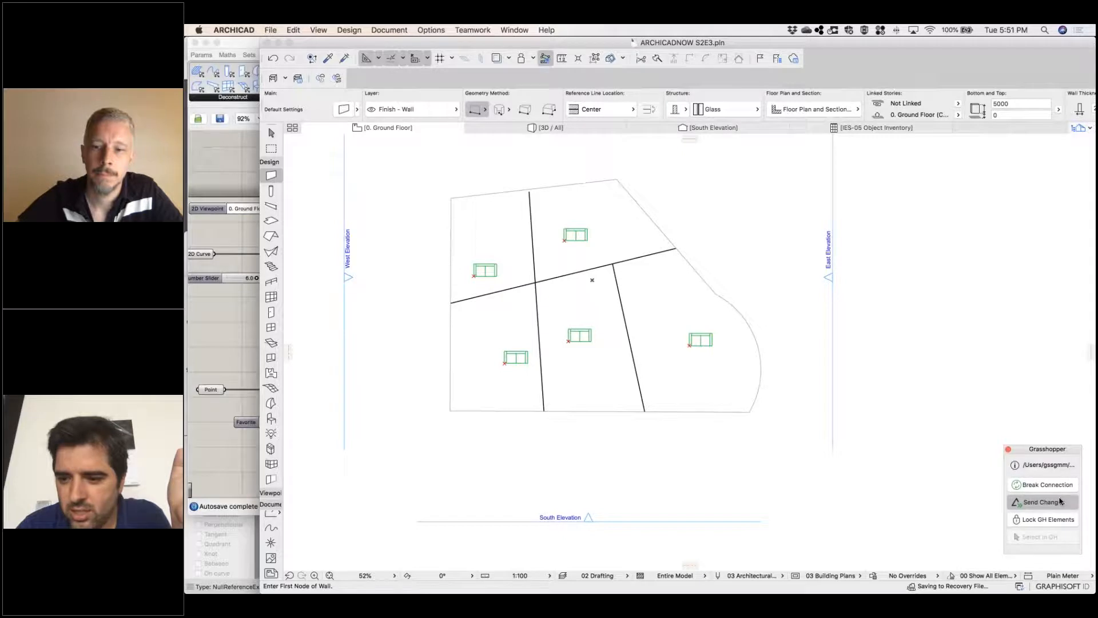
{"action": "left_click", "coordinate": [1041, 485]}
{"action": "scroll", "coordinate": [763, 437], "scroll_direction": "down", "scroll_amount": 3}
{"action": "left_click", "coordinate": [1051, 486]}
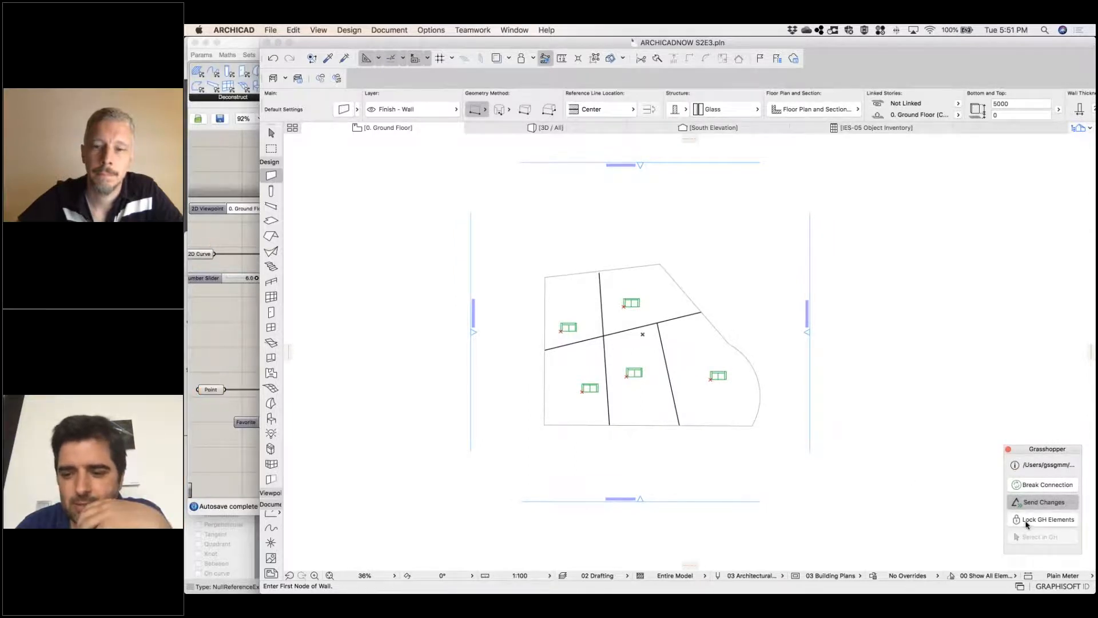
{"action": "left_click", "coordinate": [1026, 522]}
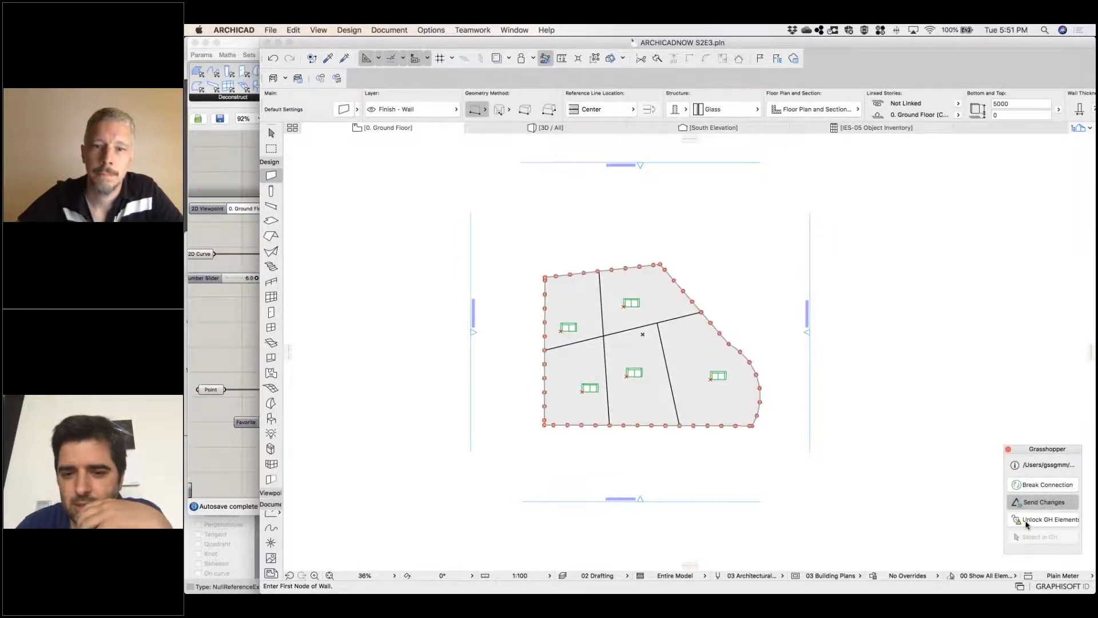
{"action": "mouse_move", "coordinate": [780, 588]}
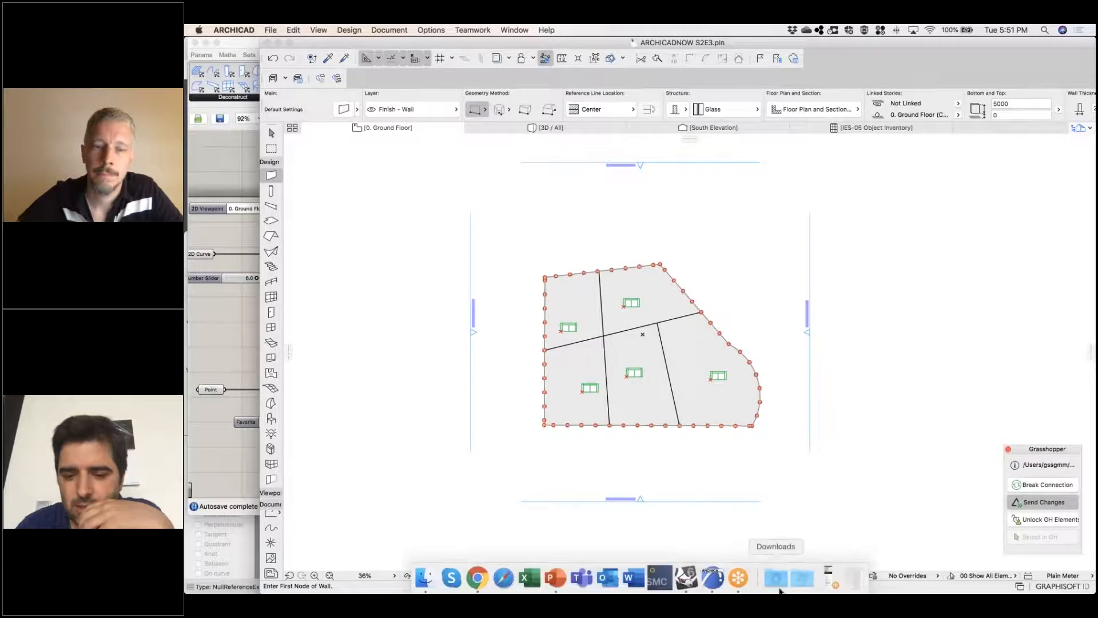
{"action": "left_click", "coordinate": [733, 581]}
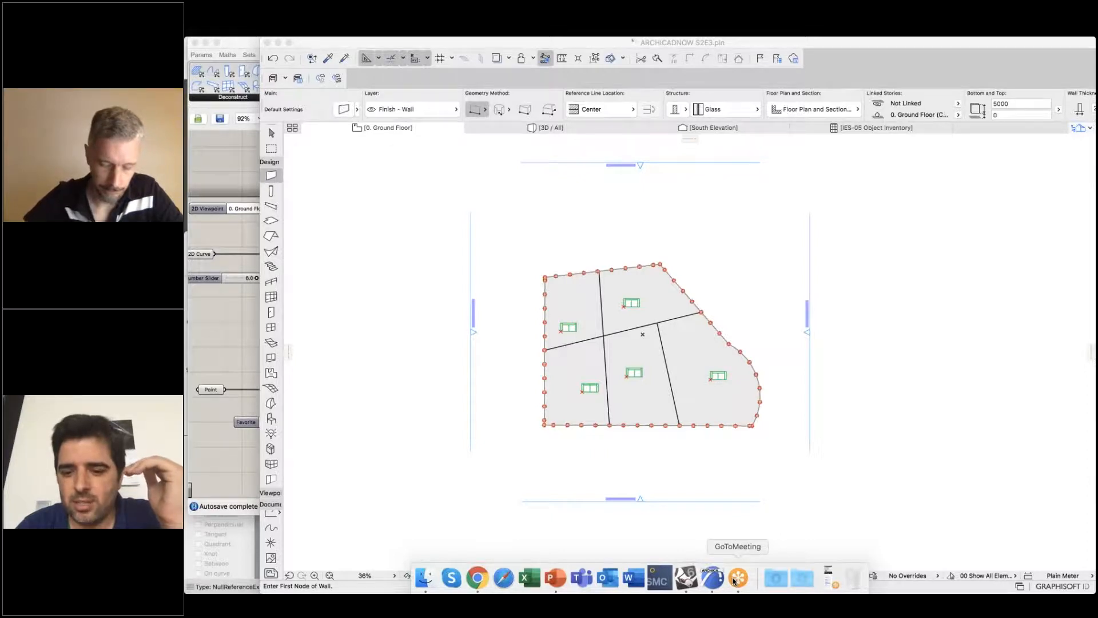
Switch to the Grasshopper definition and examine the options of the ground slab component's Slab Settings input
{"action": "left_click", "coordinate": [252, 210]}
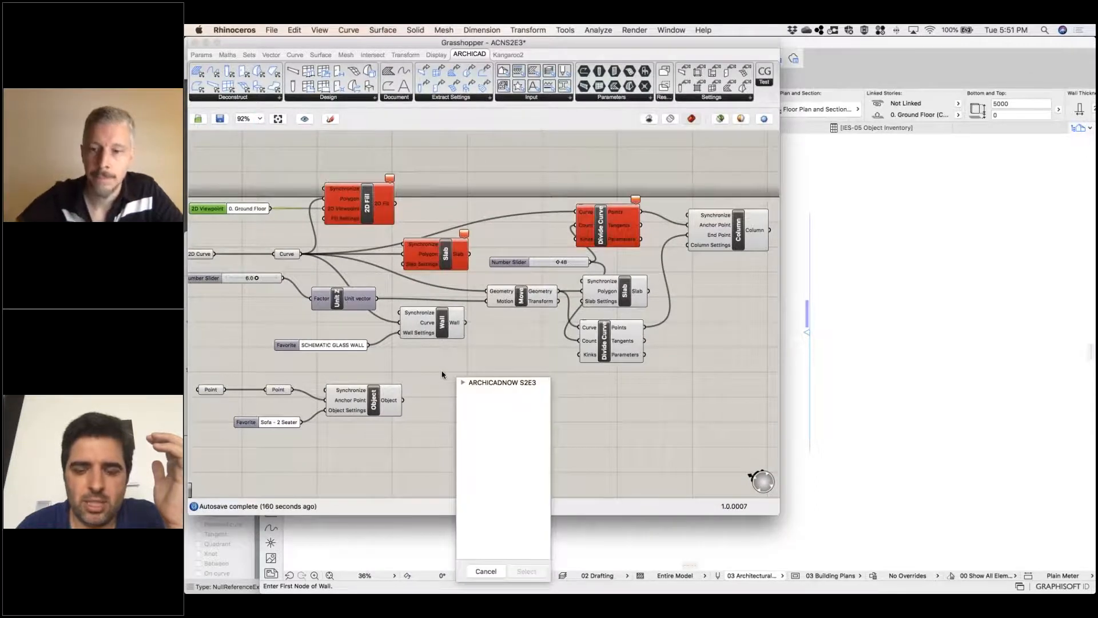
{"action": "right_click_drag", "start_coordinate": [441, 375], "coordinate": [600, 356]}
{"action": "left_click", "coordinate": [833, 418]}
{"action": "left_click", "coordinate": [661, 391]}
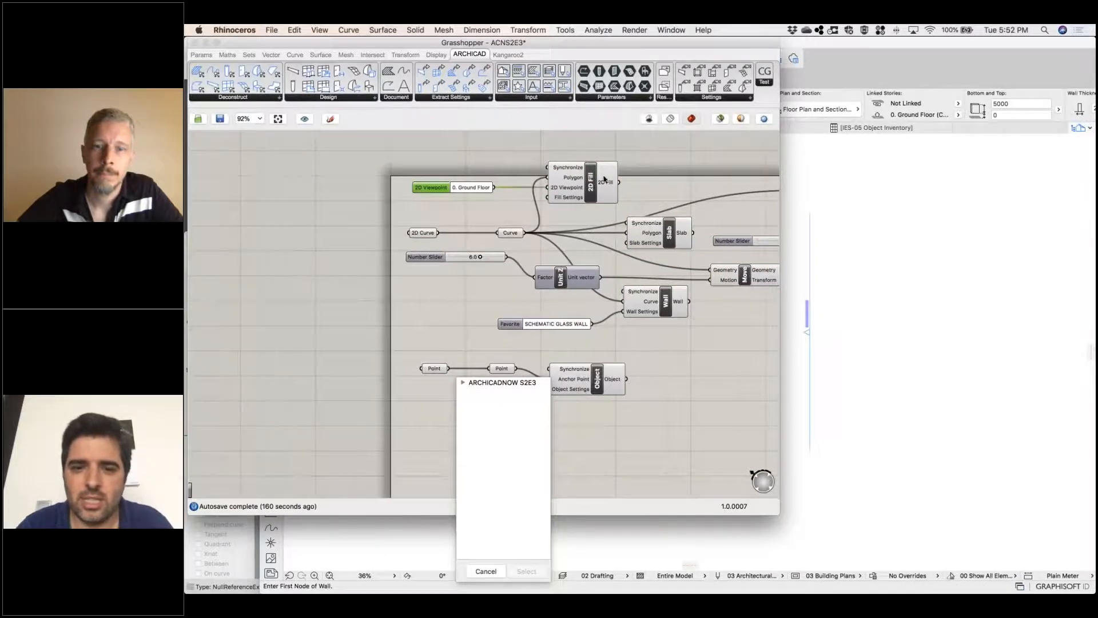
{"action": "left_click", "coordinate": [639, 257]}
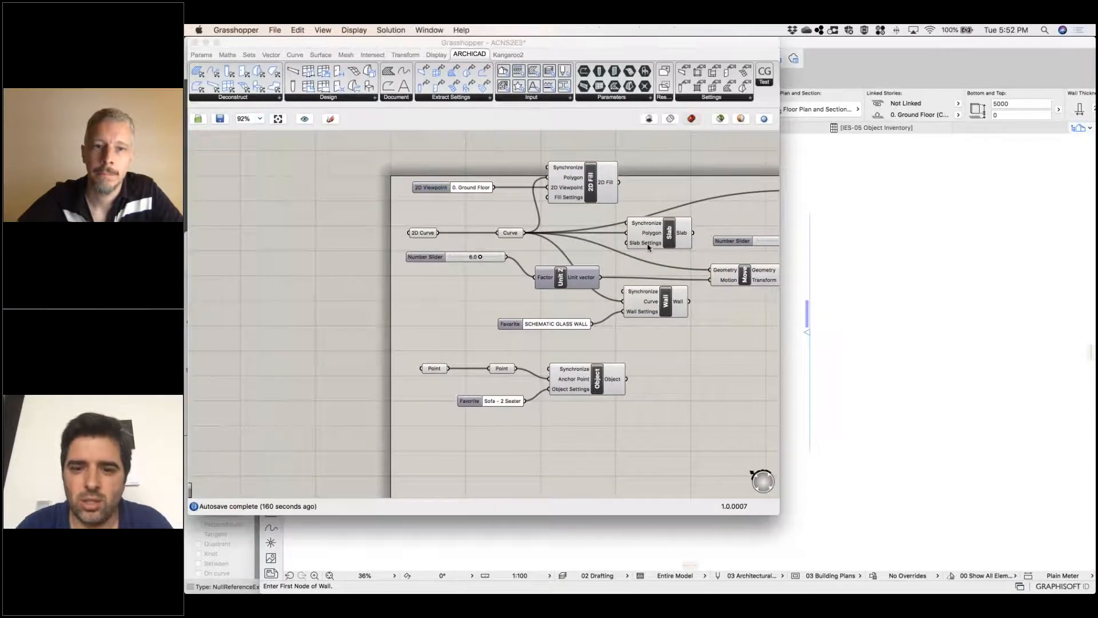
{"action": "right_click", "coordinate": [648, 246]}
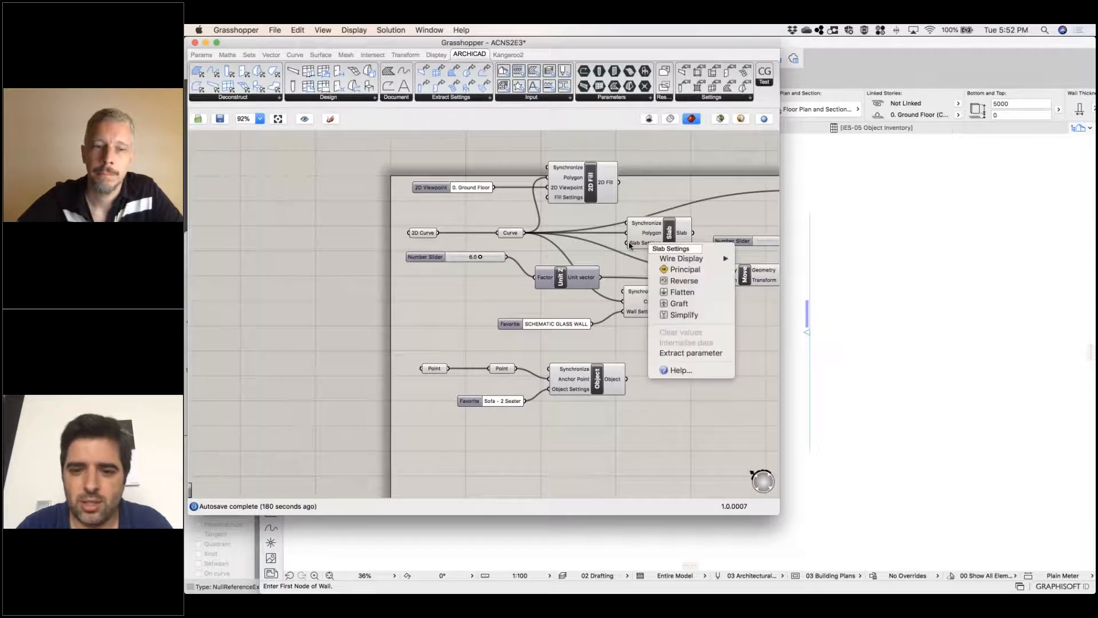
{"action": "left_click", "coordinate": [634, 245]}
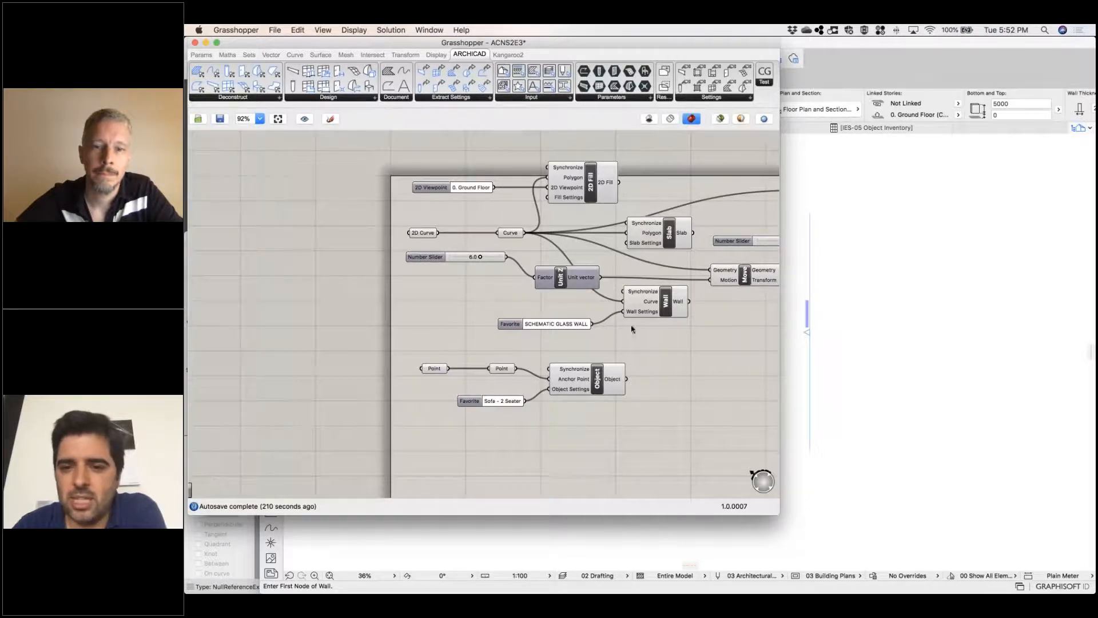
Place a Slab Settings component on an empty area of the canvas, below the Slab and Divide Curve components
{"action": "right_click_drag", "start_coordinate": [637, 390], "coordinate": [446, 353]}
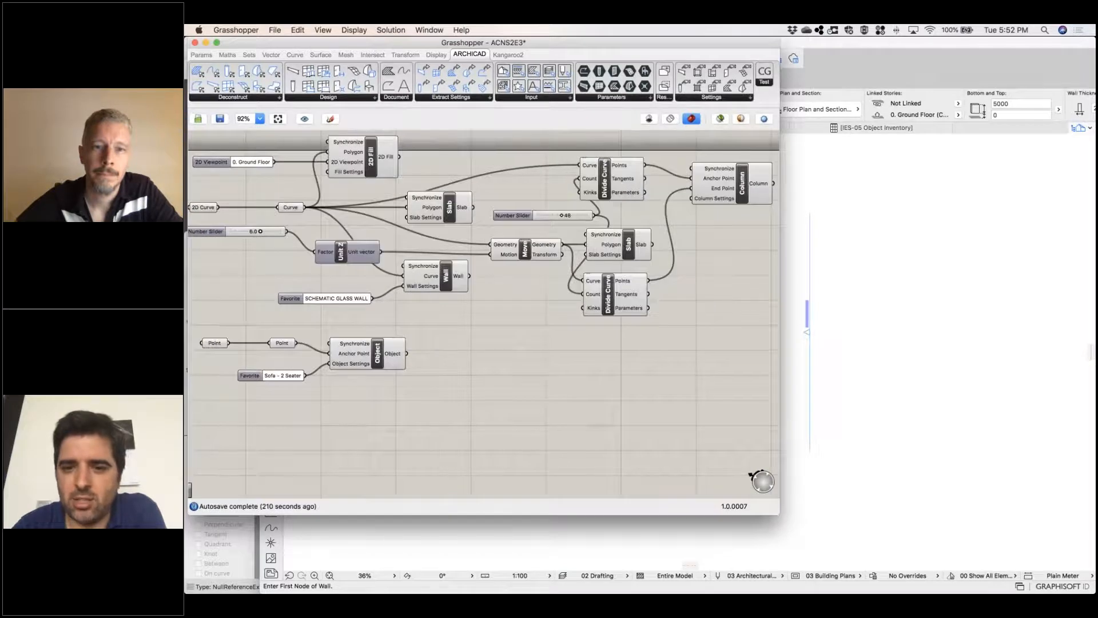
{"action": "left_click", "coordinate": [873, 363]}
{"action": "left_click", "coordinate": [229, 271]}
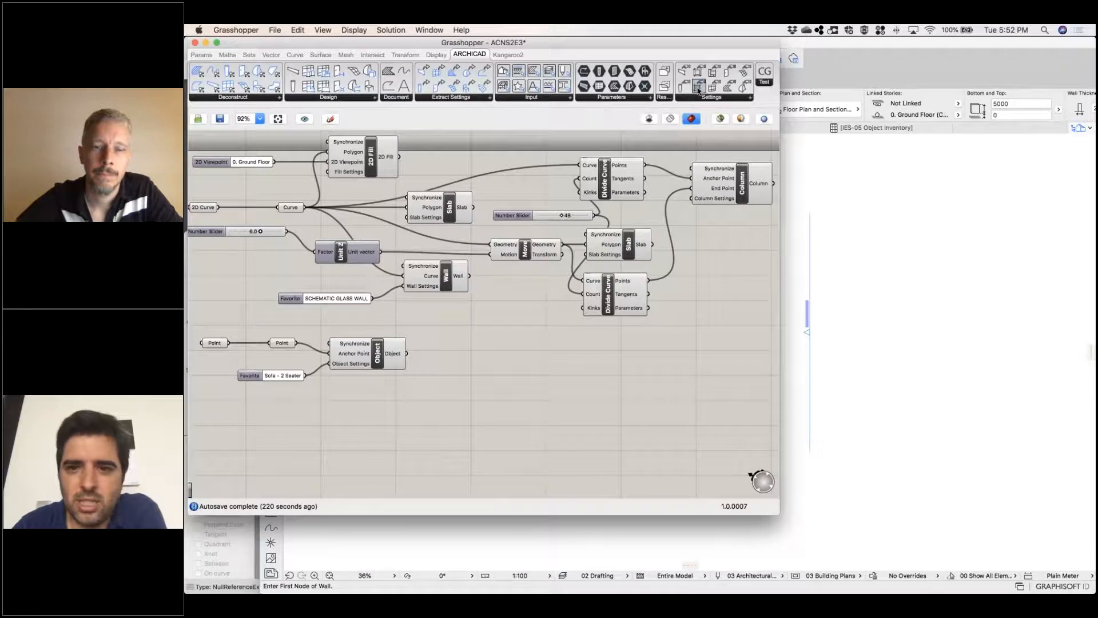
{"action": "left_click", "coordinate": [749, 101]}
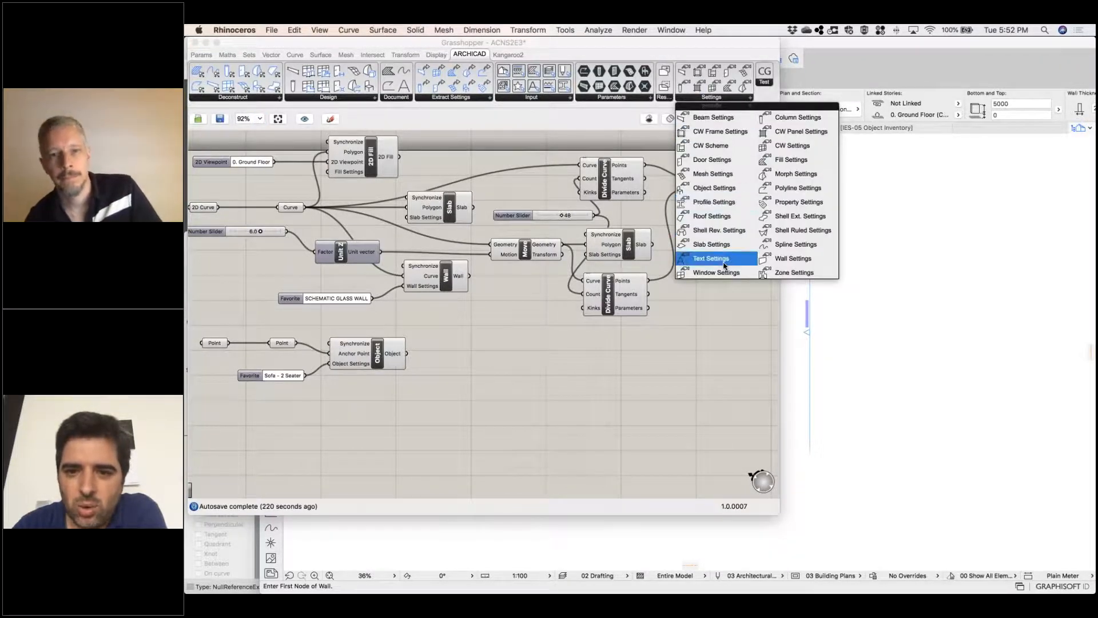
{"action": "left_click_drag", "start_coordinate": [714, 247], "coordinate": [498, 398]}
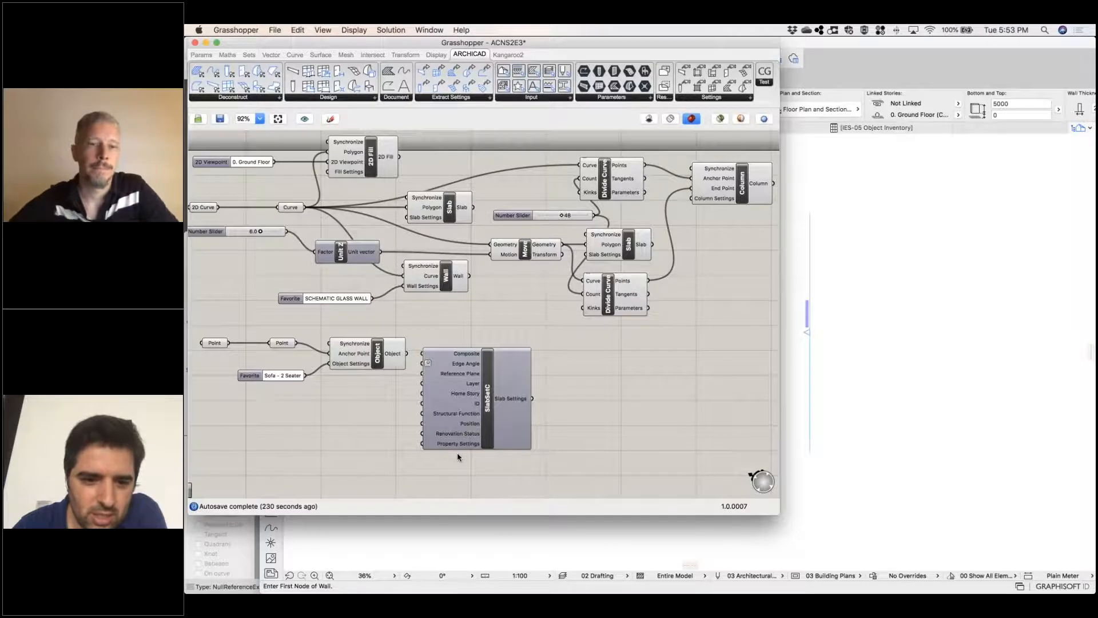
Examine the stories offered for the Slab Settings component's Home Story input, leaving the input unset
{"action": "left_click", "coordinate": [475, 398]}
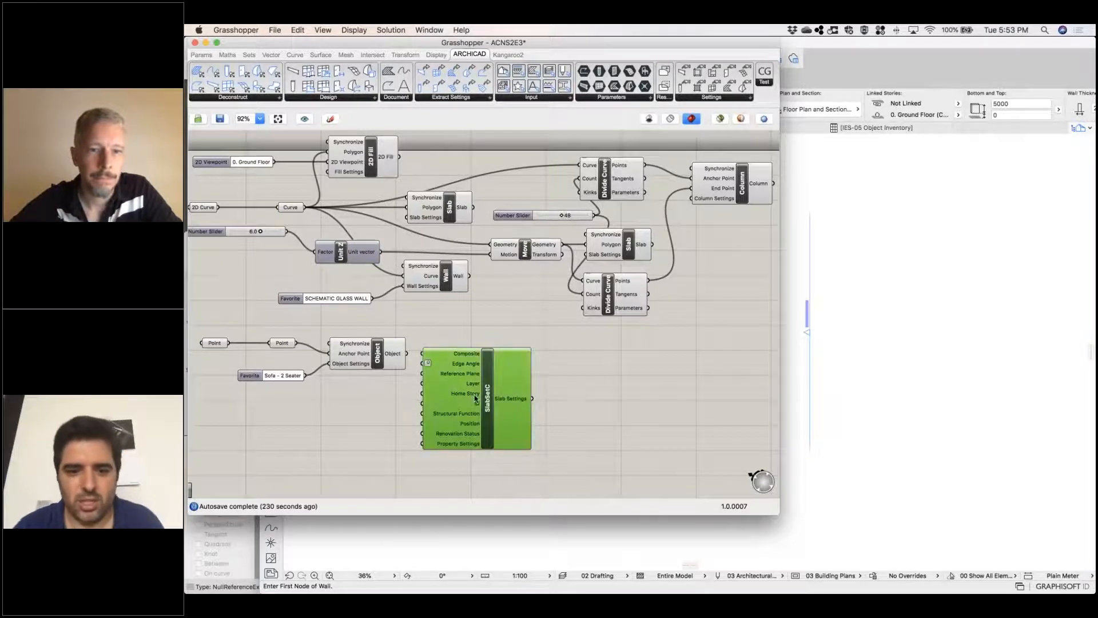
{"action": "left_click", "coordinate": [467, 396]}
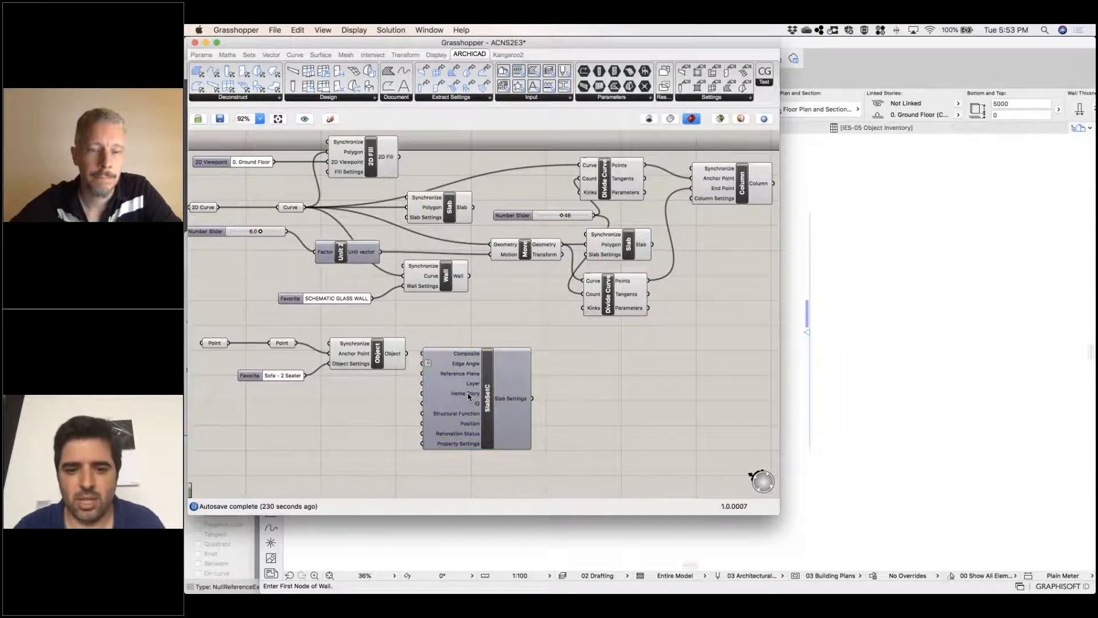
{"action": "right_click", "coordinate": [468, 396]}
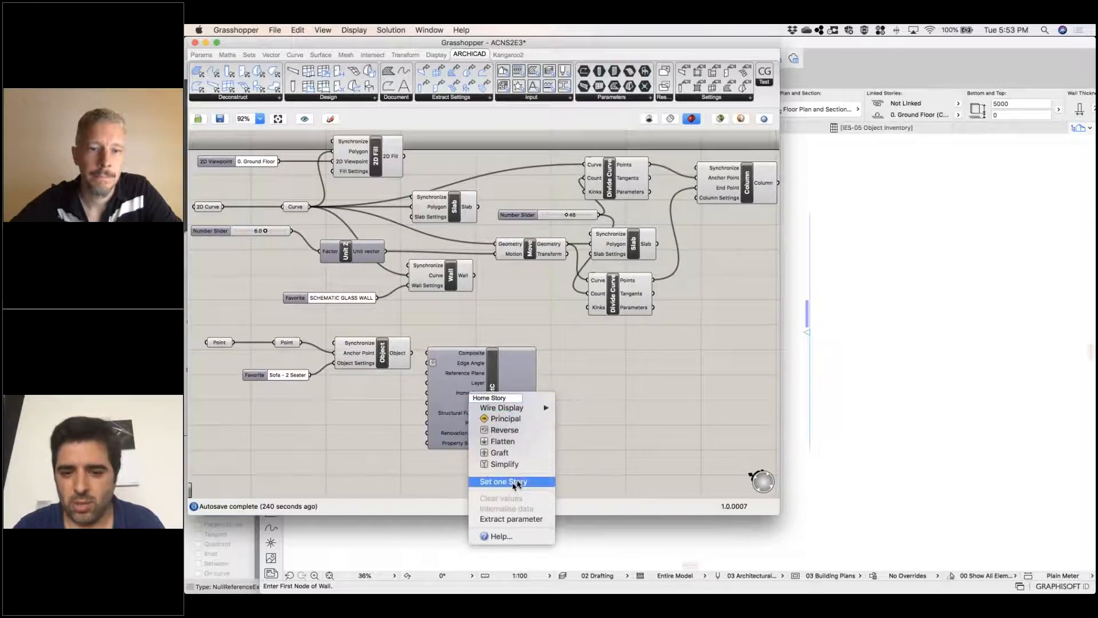
{"action": "left_click", "coordinate": [512, 482]}
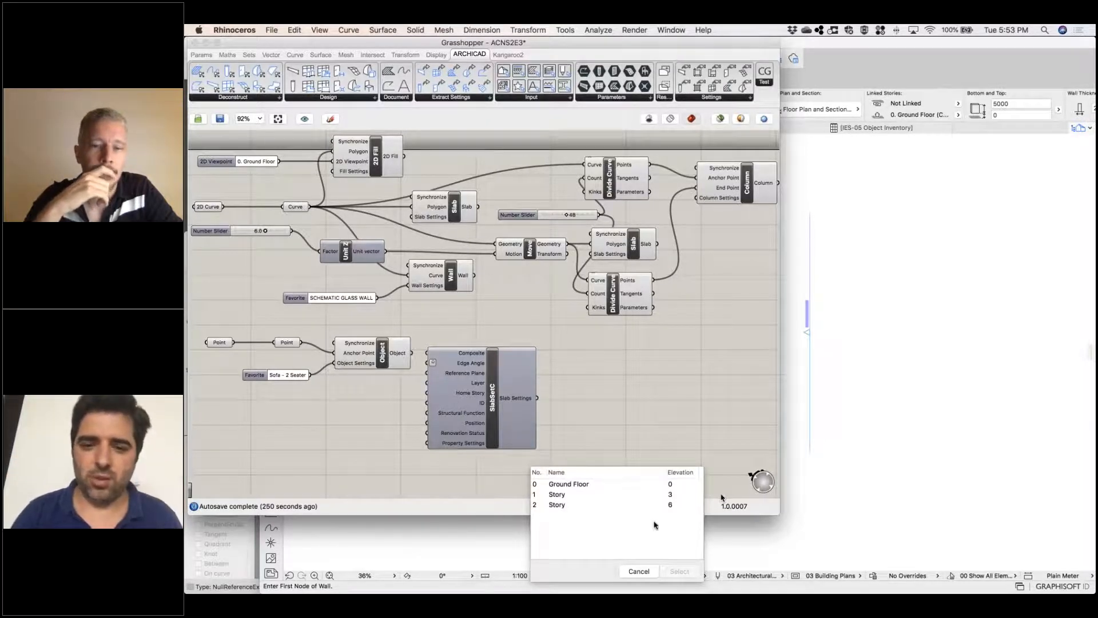
{"action": "left_click", "coordinate": [575, 458]}
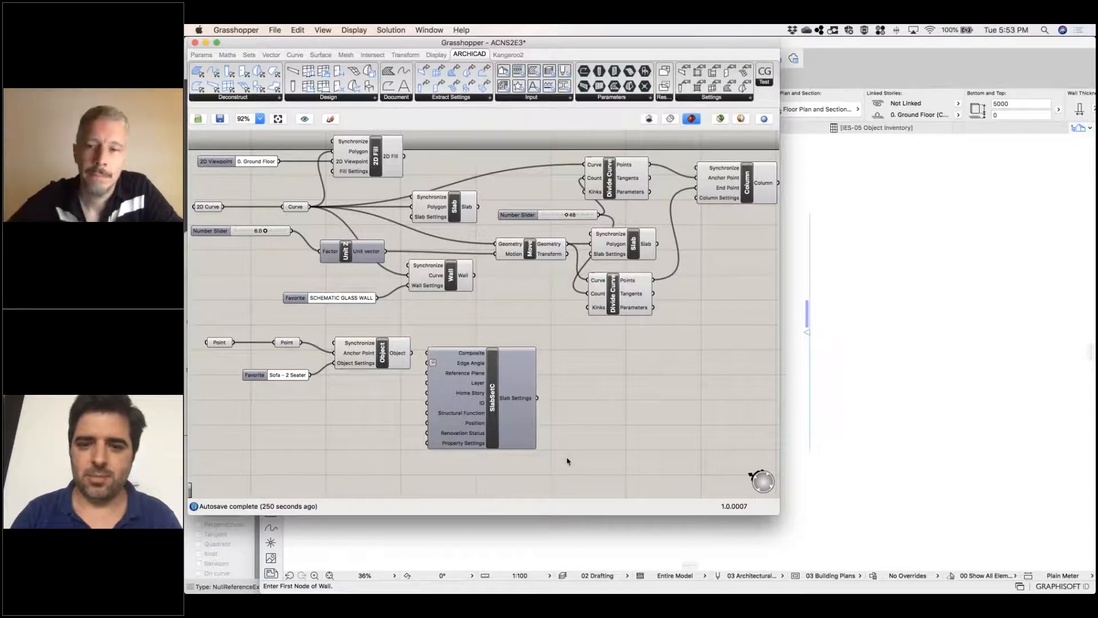
{"action": "left_click", "coordinate": [684, 580]}
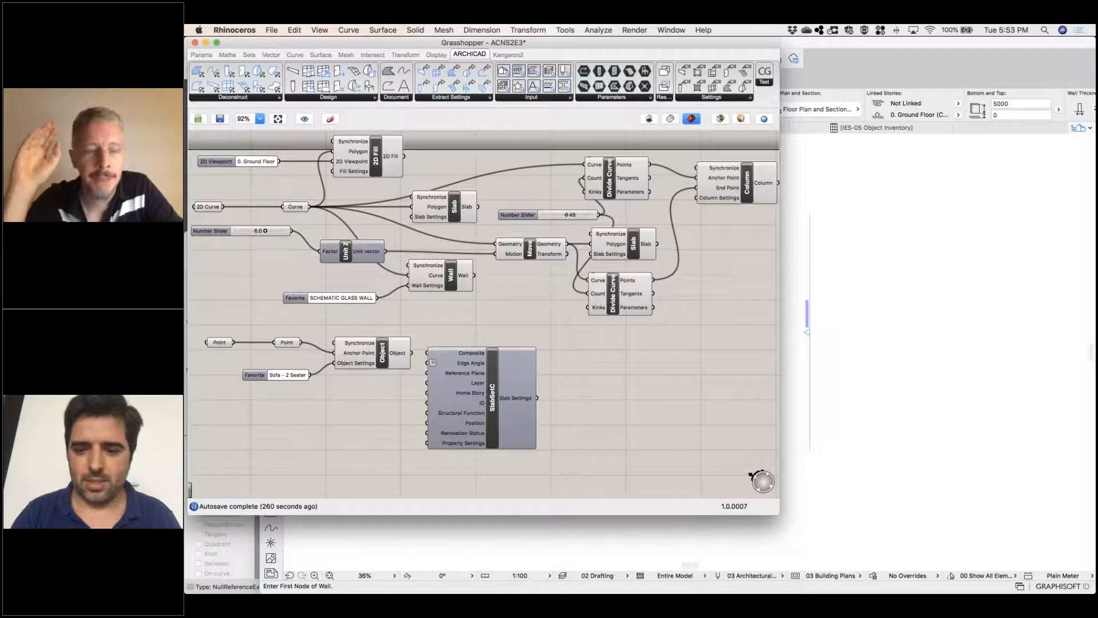
Switch to Archicad, open the 3D view, and inspect the upper slab's home story options in its settings without changing them
{"action": "mouse_move", "coordinate": [833, 576]}
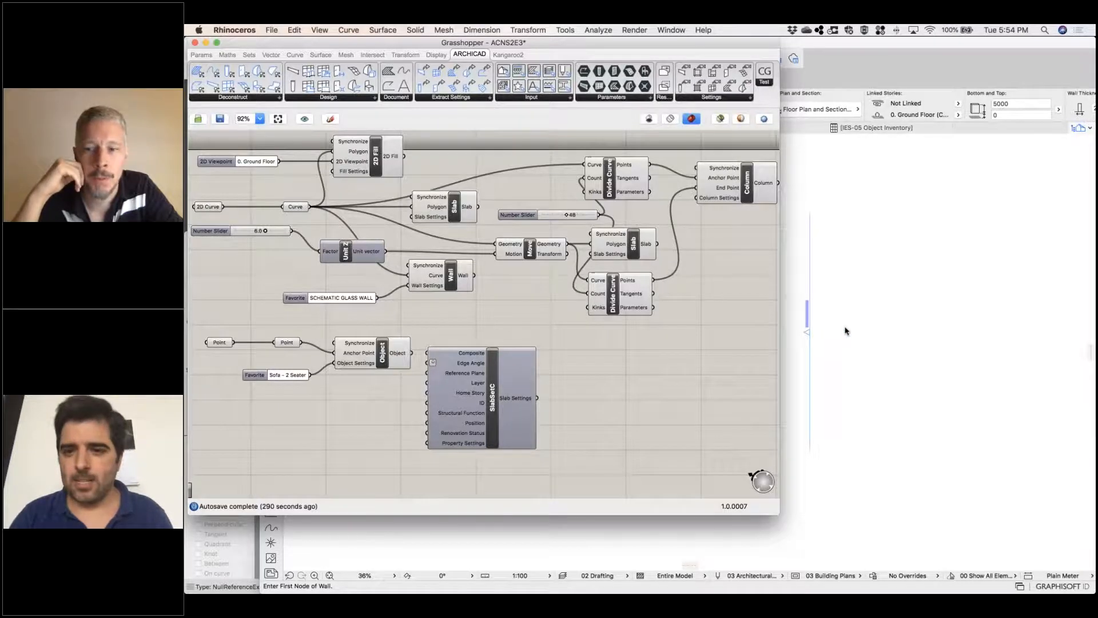
{"action": "left_click", "coordinate": [796, 277]}
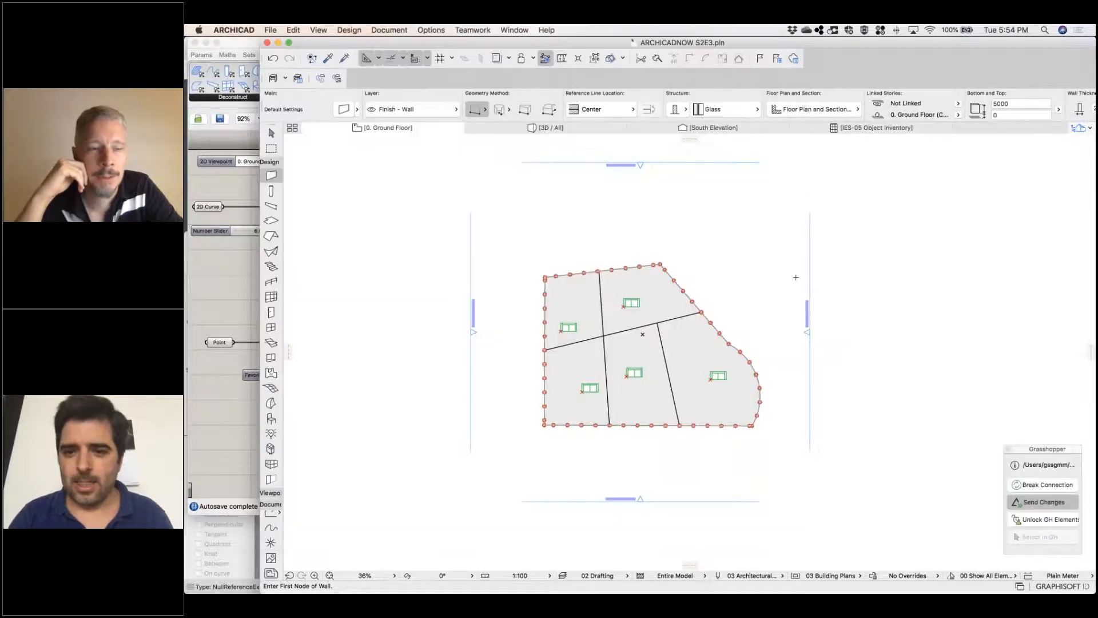
{"action": "left_click", "coordinate": [548, 128]}
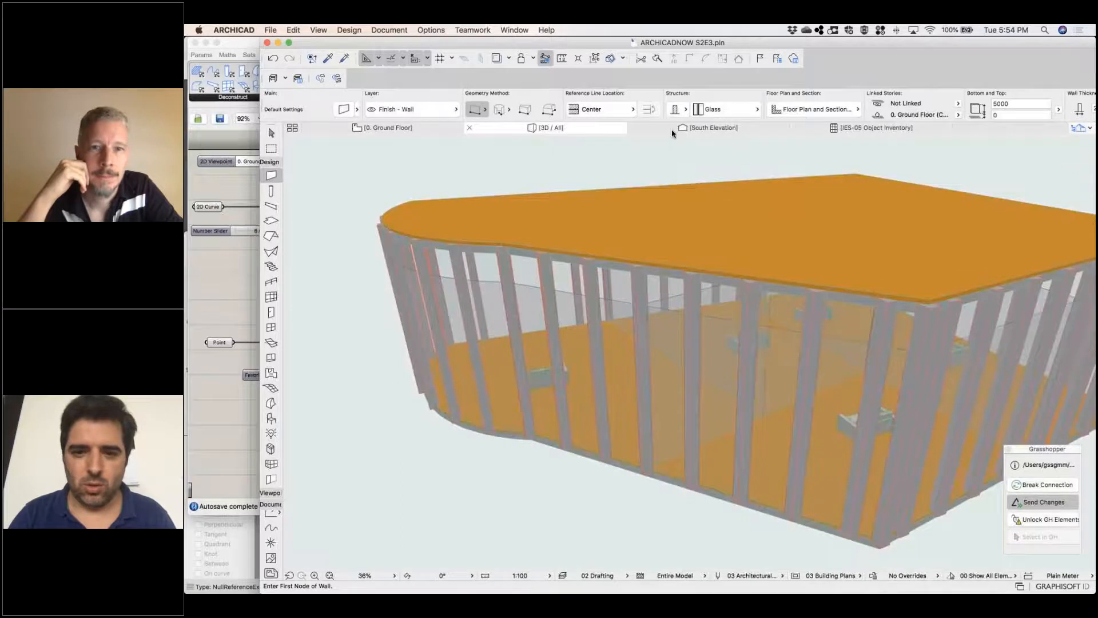
{"action": "left_click", "coordinate": [631, 264]}
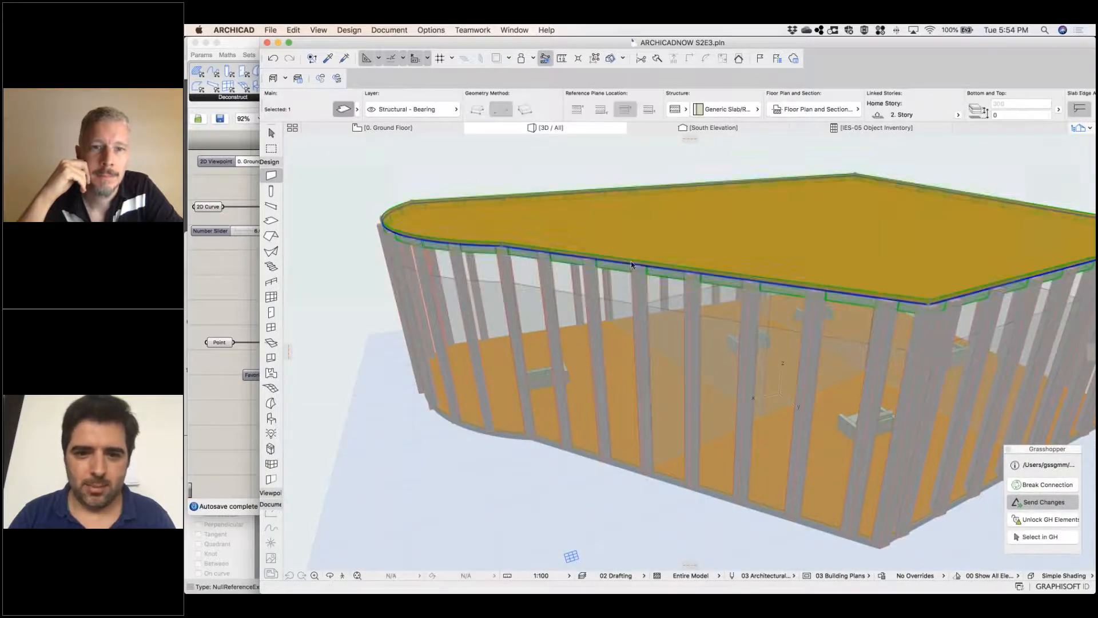
{"action": "double_click", "coordinate": [649, 273]}
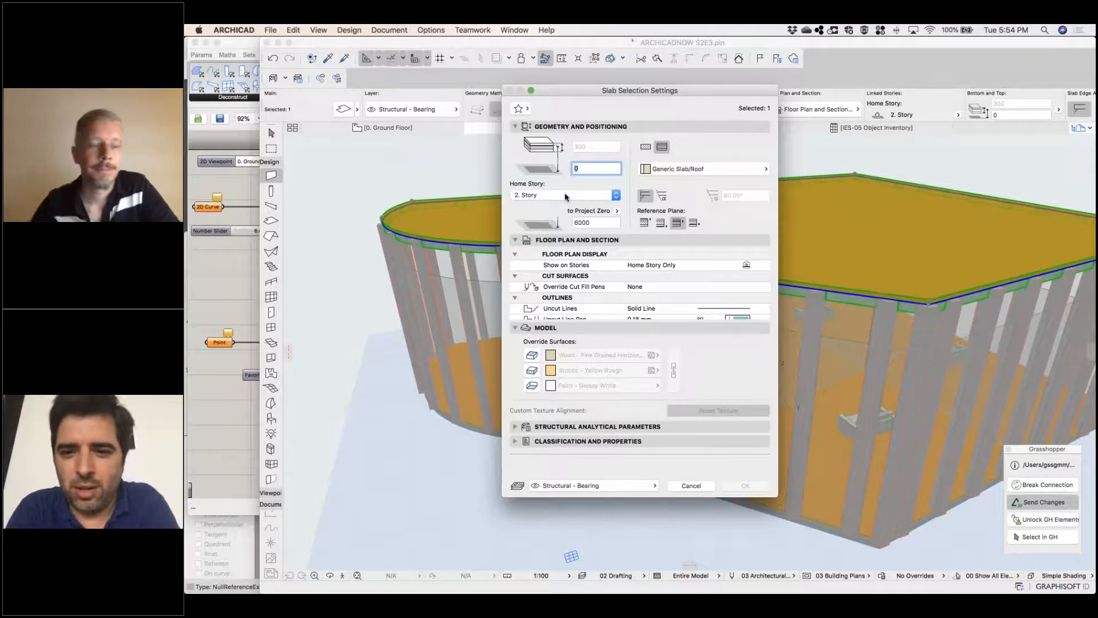
{"action": "left_click", "coordinate": [565, 195]}
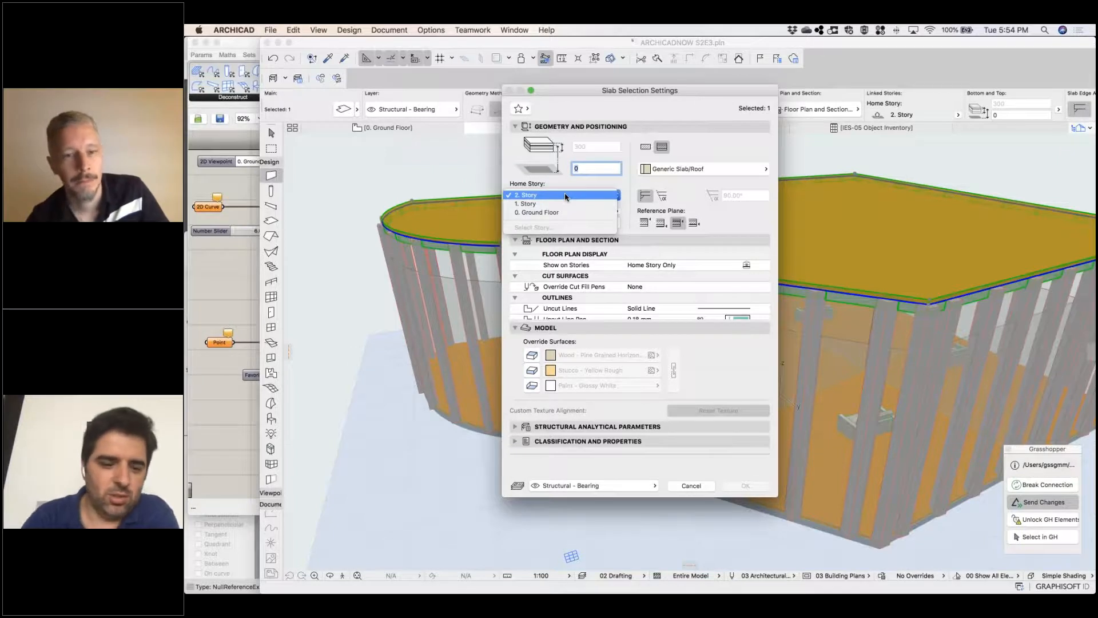
{"action": "left_click", "coordinate": [565, 195]}
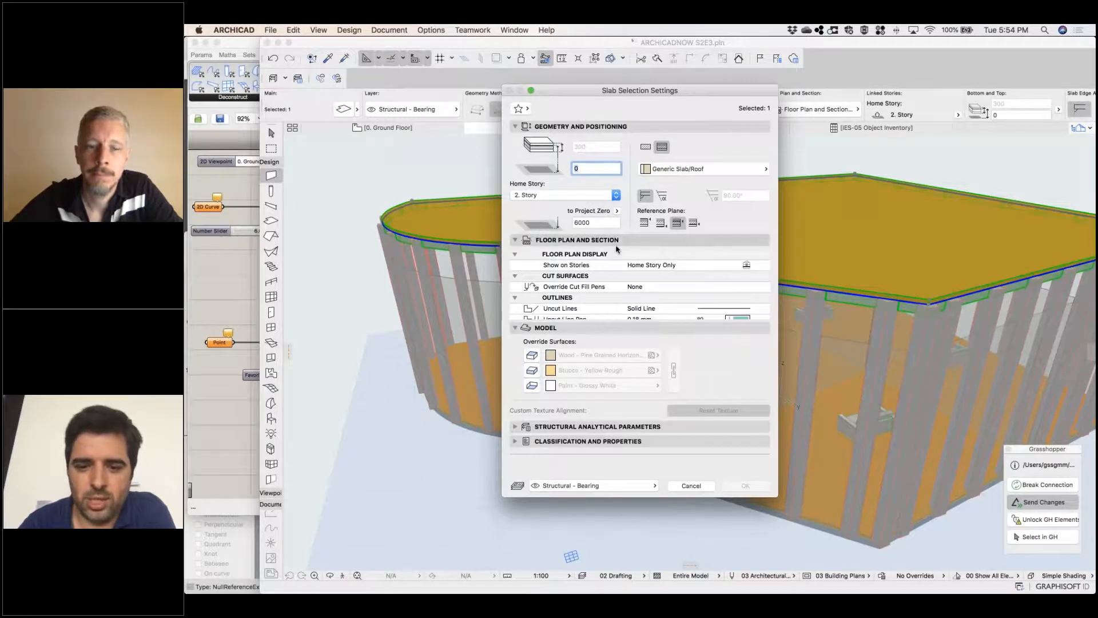
{"action": "left_click", "coordinate": [690, 486]}
{"action": "key", "text": "Escape"}
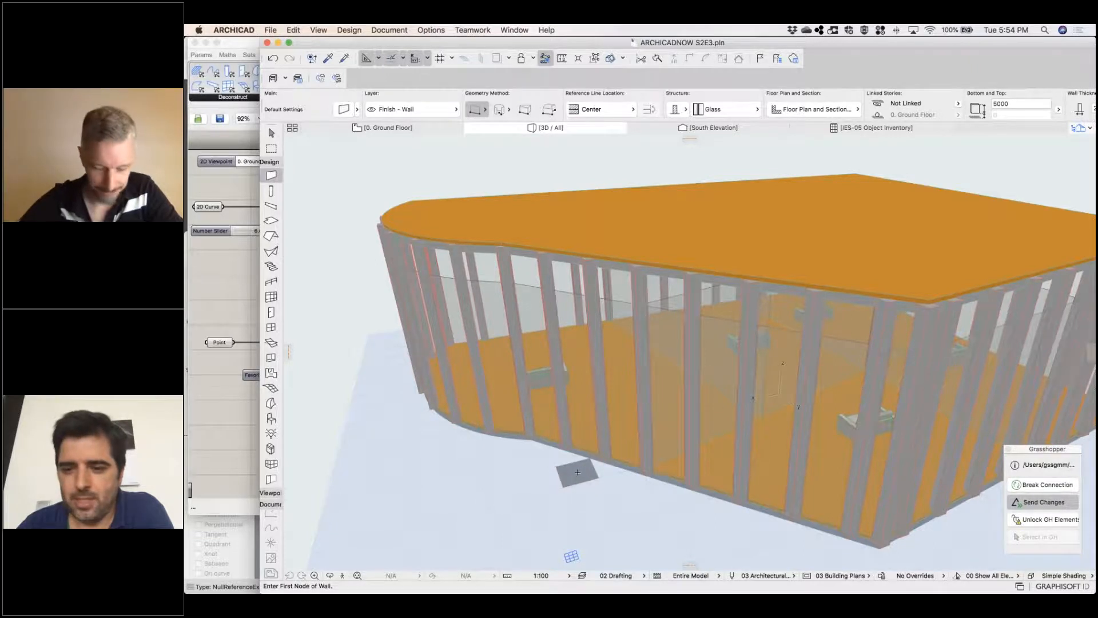
{"action": "scroll", "coordinate": [571, 472], "scroll_direction": "down", "scroll_amount": 5}
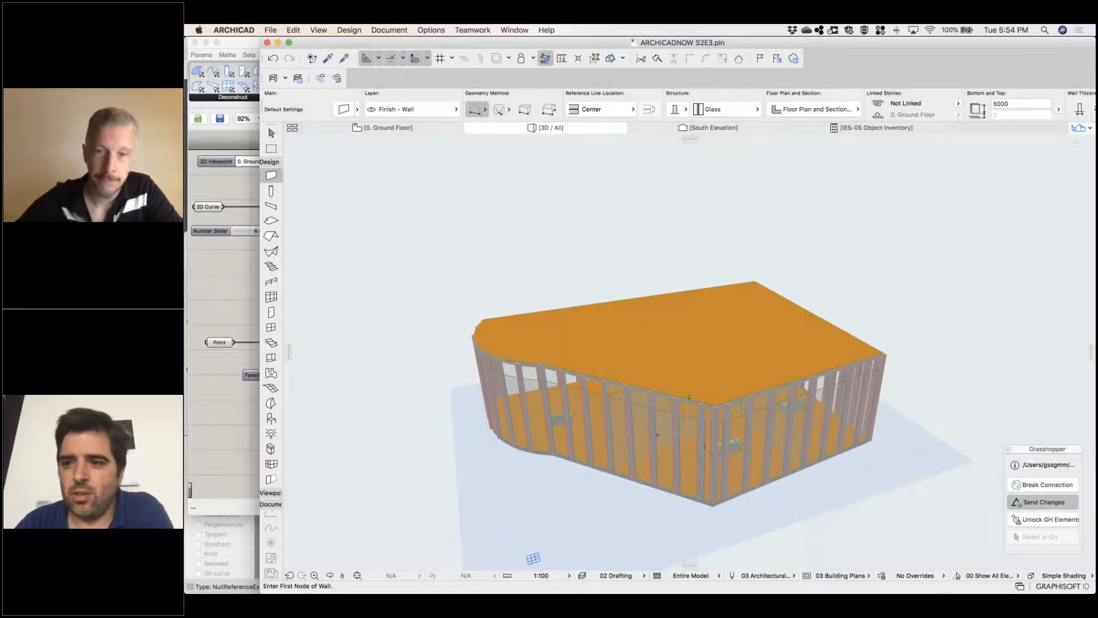
{"action": "left_click", "coordinate": [1077, 129]}
{"action": "left_click", "coordinate": [204, 235]}
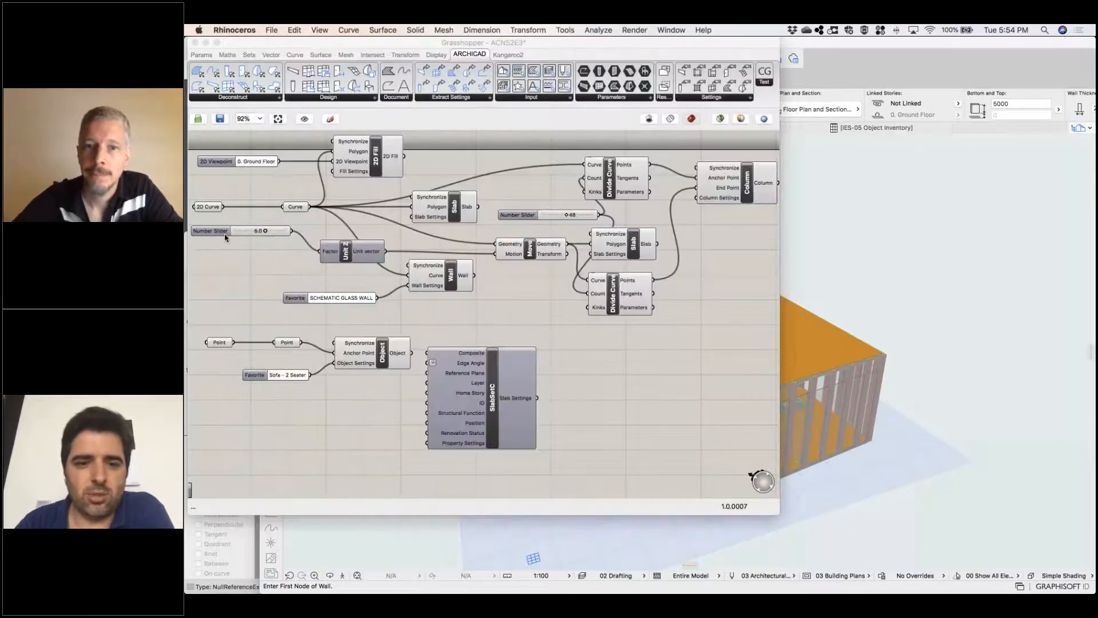
{"action": "left_click", "coordinate": [903, 317]}
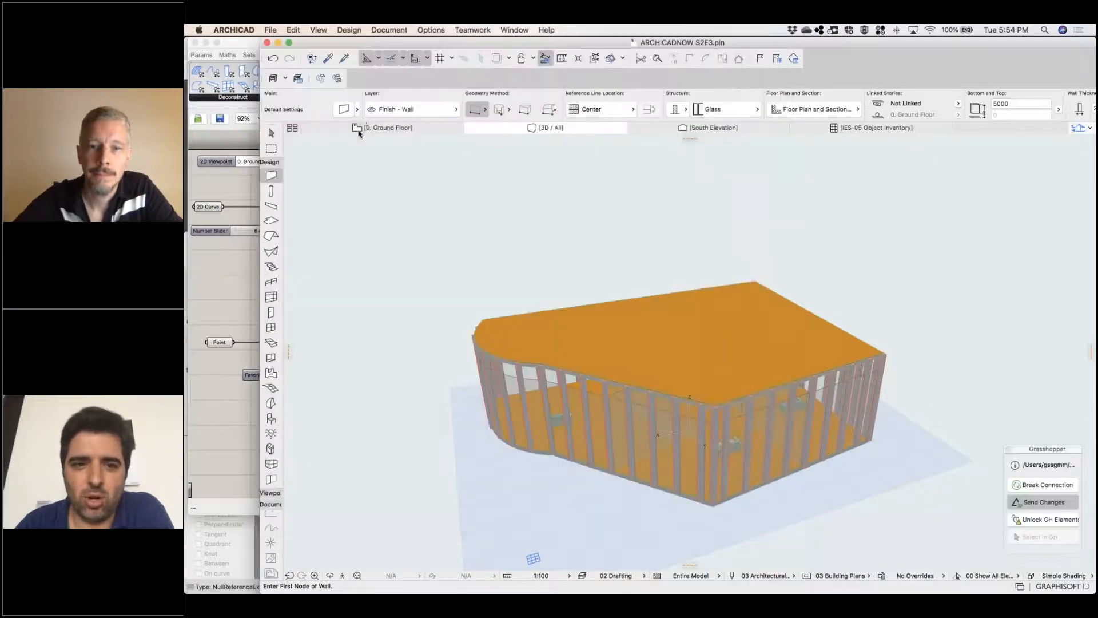
Draw a closed triangular polyline across the slab on the ground floor plan, with two corners extending beyond its north and south edges
{"action": "left_click", "coordinate": [389, 128]}
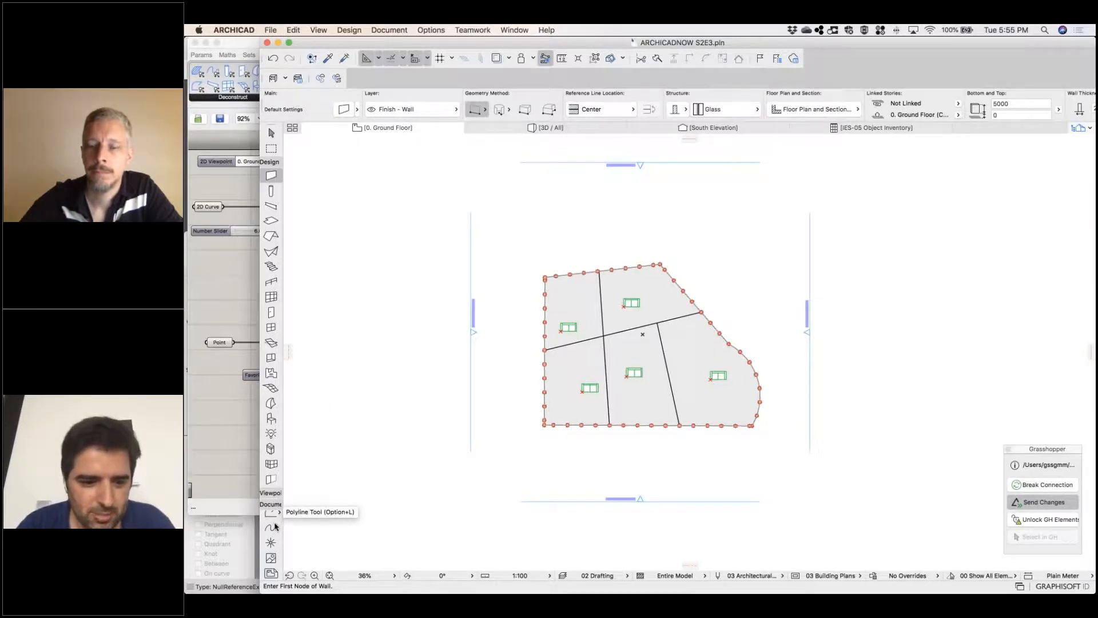
{"action": "scroll", "coordinate": [275, 524], "scroll_direction": "up", "scroll_amount": 3}
{"action": "scroll", "coordinate": [275, 529], "scroll_direction": "down", "scroll_amount": 3}
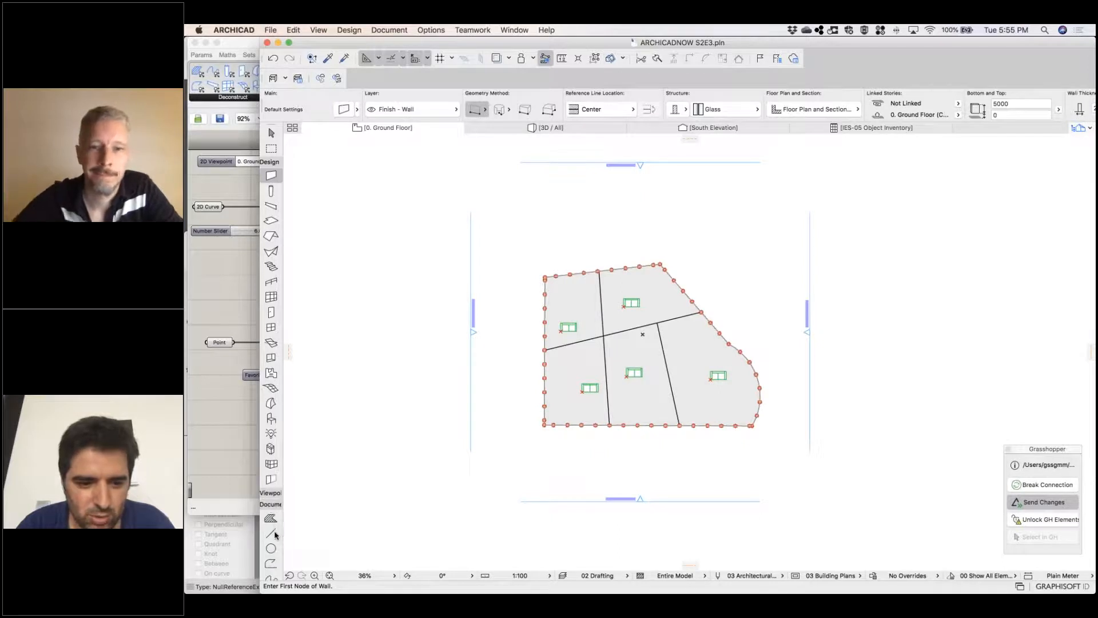
{"action": "scroll", "coordinate": [274, 534], "scroll_direction": "down", "scroll_amount": 1}
{"action": "left_click", "coordinate": [270, 533]}
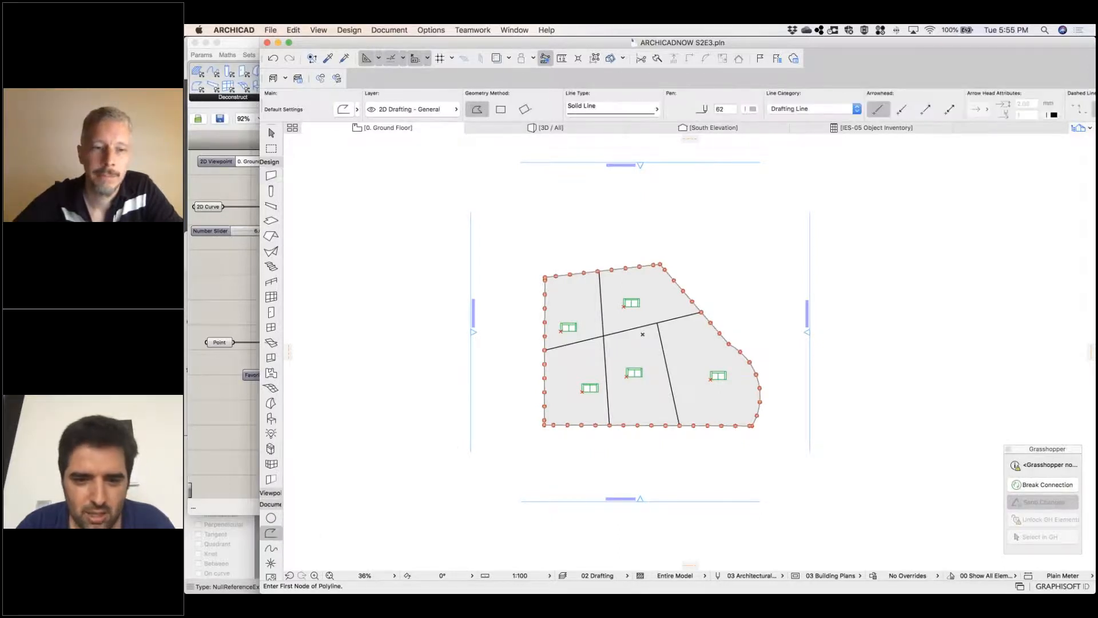
{"action": "left_click", "coordinate": [627, 239]}
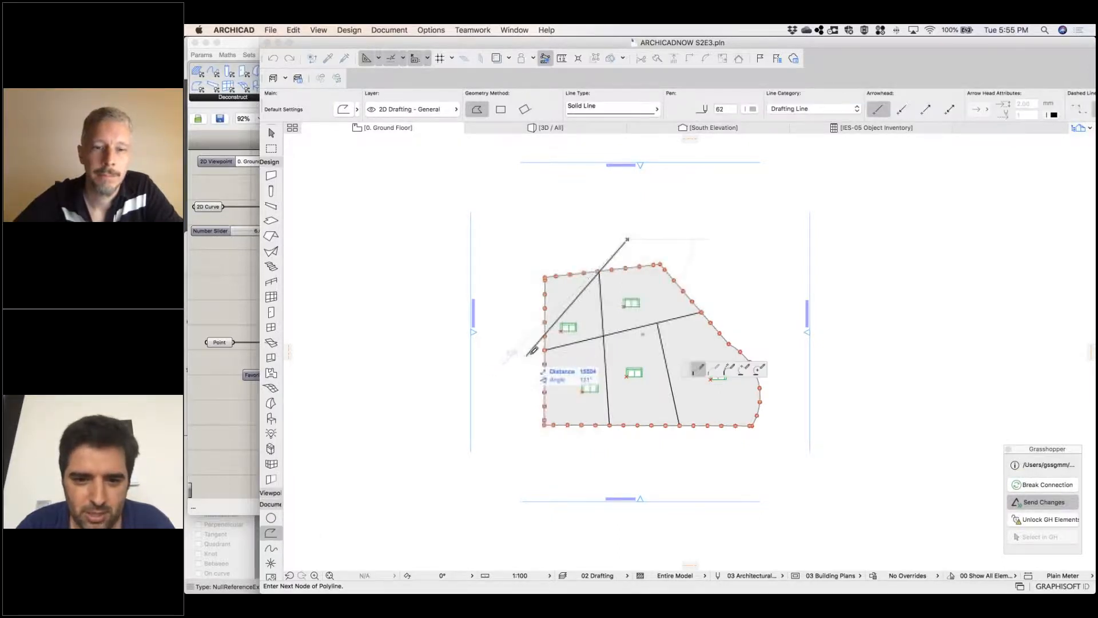
{"action": "left_click", "coordinate": [595, 452]}
{"action": "left_click", "coordinate": [715, 303]}
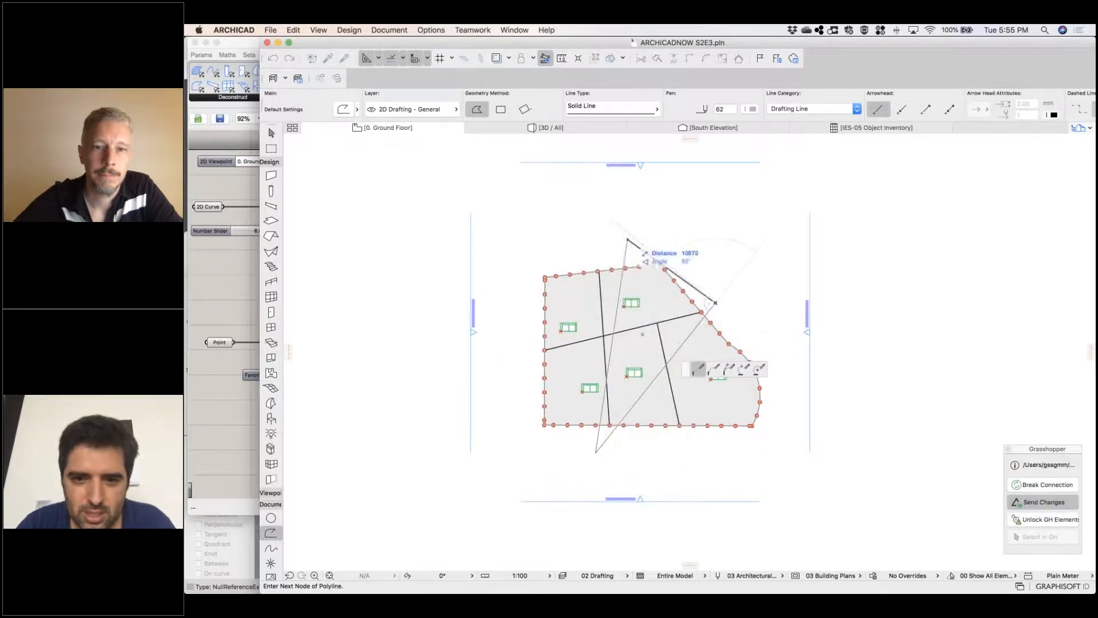
{"action": "left_click", "coordinate": [628, 240]}
Curve the triangular polyline's short northeast edge into a large outward arc and bow its west edge outward
{"action": "left_click", "coordinate": [639, 248], "text": "shift"}
{"action": "left_click", "coordinate": [639, 248]}
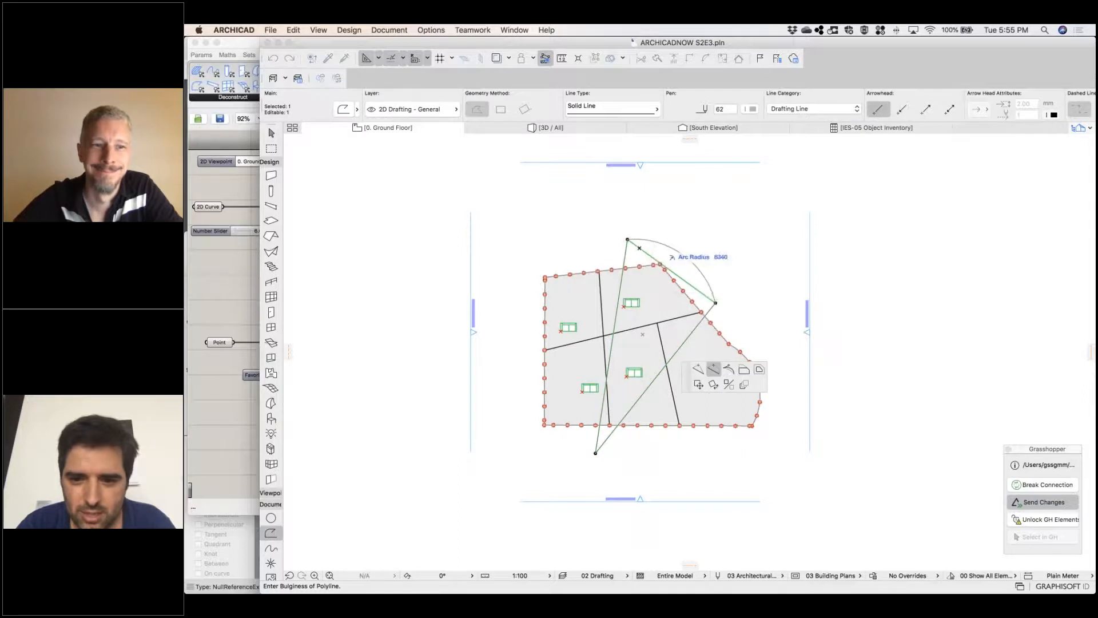
{"action": "left_click", "coordinate": [724, 250]}
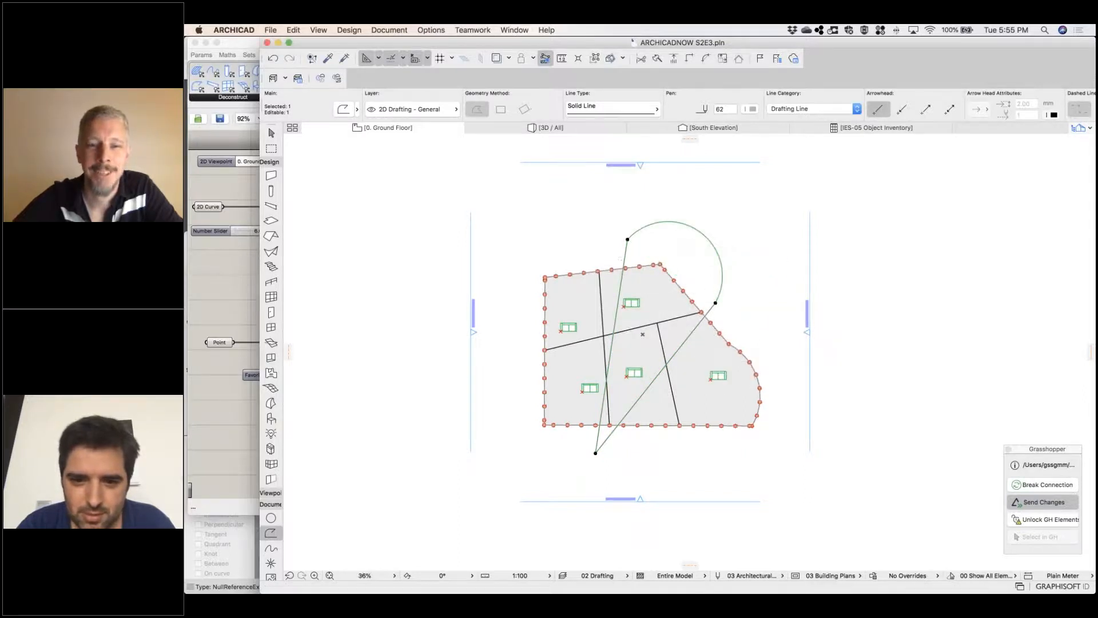
{"action": "left_click", "coordinate": [621, 281]}
{"action": "left_click", "coordinate": [599, 289]}
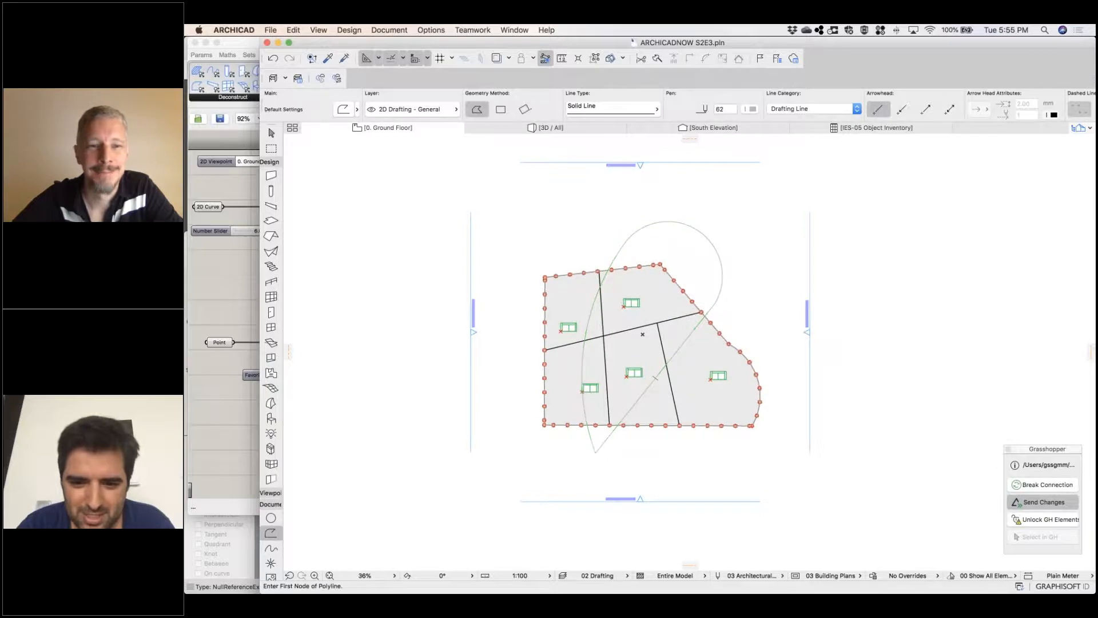
{"action": "left_click", "coordinate": [648, 388]}
{"action": "left_click", "coordinate": [211, 231]}
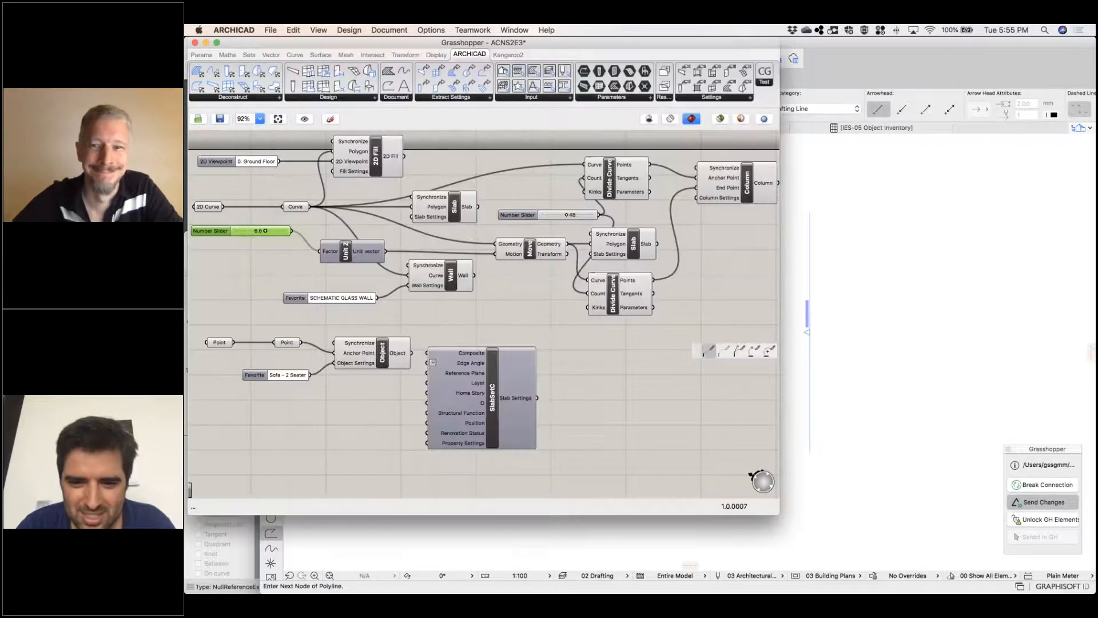
{"action": "left_click", "coordinate": [782, 384]}
{"action": "key", "text": "Escape"}
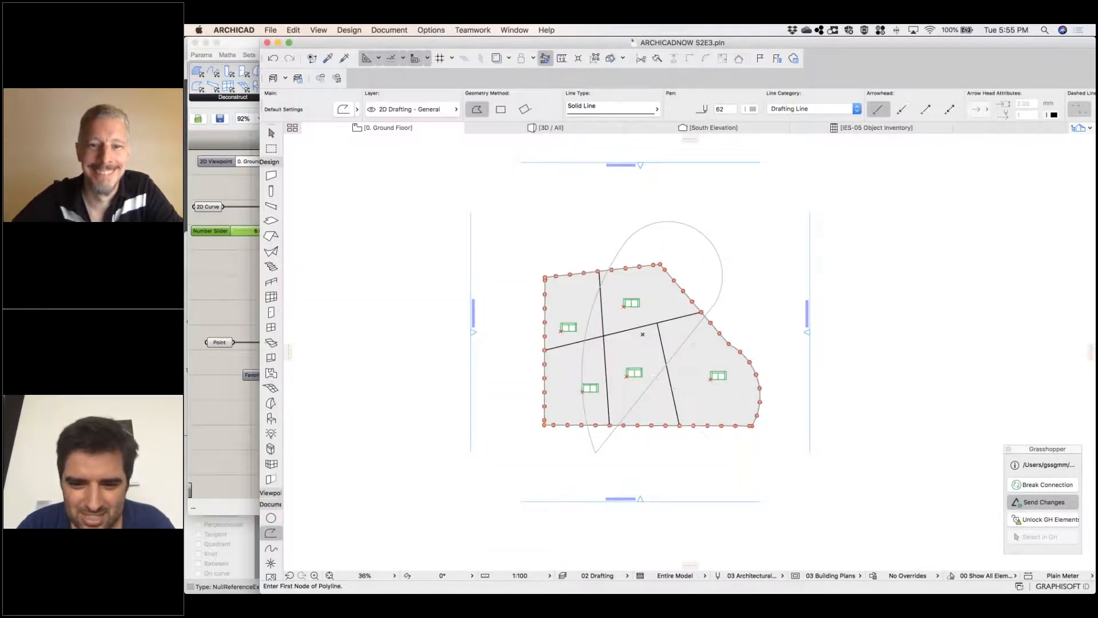
Bow the triangular polyline's straight southeast edge outward and slightly reduce the bulge of its large northeast arc
{"action": "left_click", "coordinate": [649, 387], "text": "shift"}
{"action": "left_click", "coordinate": [656, 378]}
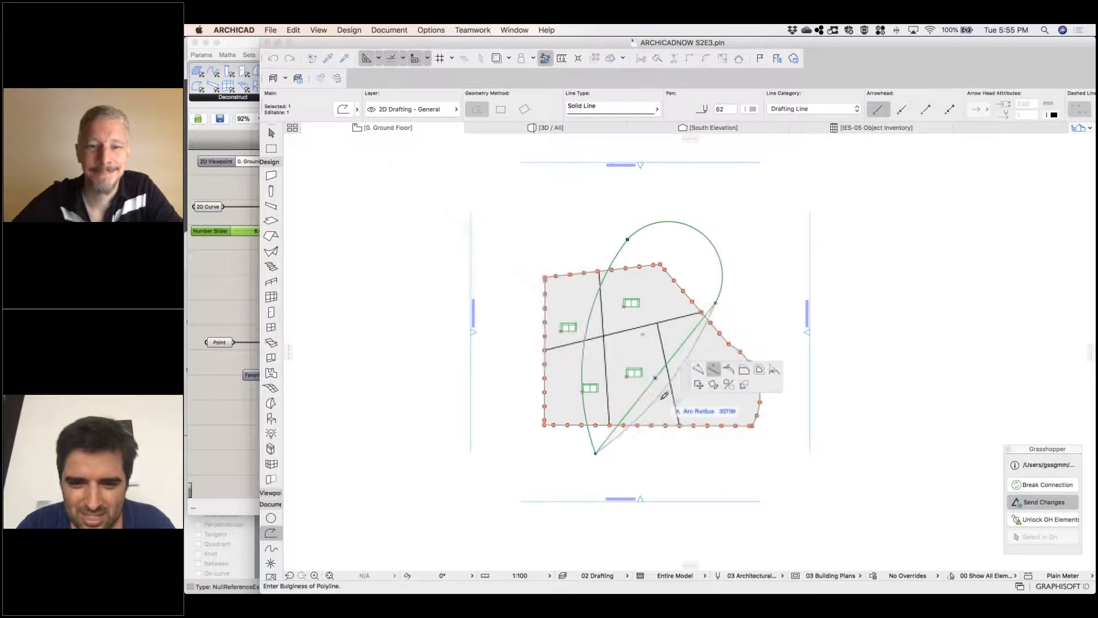
{"action": "left_click", "coordinate": [666, 397]}
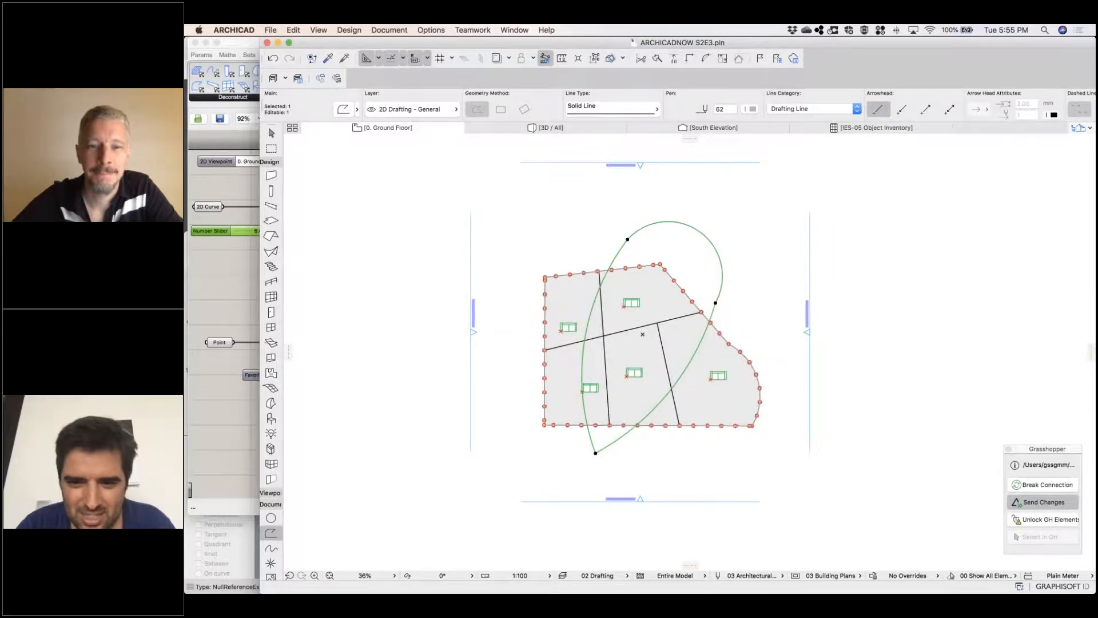
{"action": "left_click", "coordinate": [700, 232]}
{"action": "left_click", "coordinate": [694, 246]}
{"action": "key", "text": "Escape"}
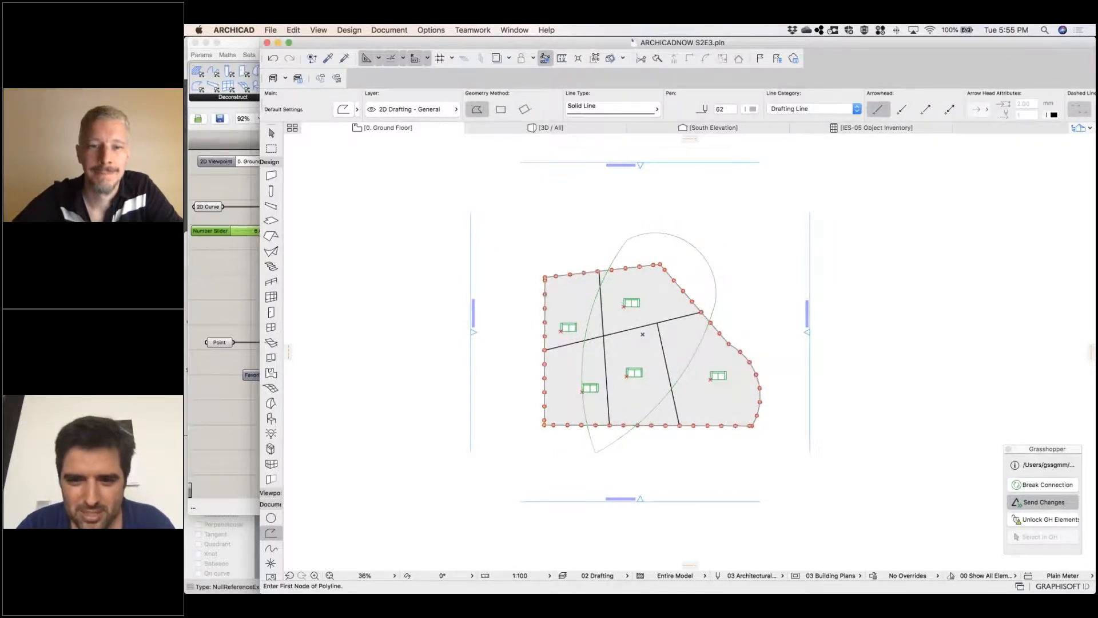
Move the polyline's northwest corner southwest toward the slab's north edge, and deselect the polyline
{"action": "left_click", "coordinate": [631, 238], "text": "shift"}
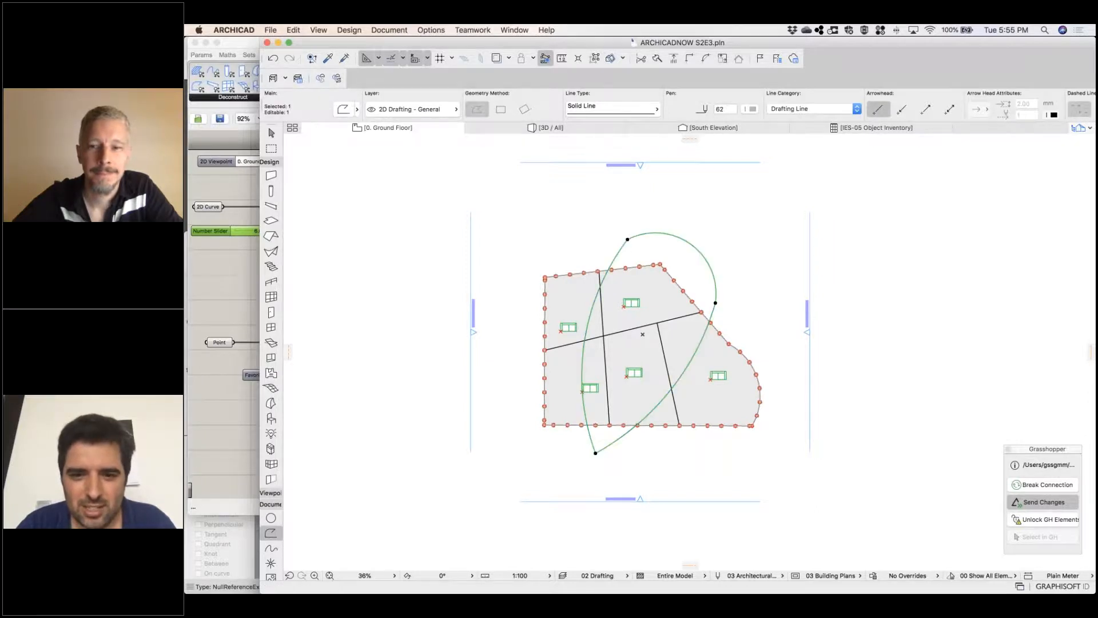
{"action": "left_click", "coordinate": [627, 239]}
{"action": "key", "text": "Escape"}
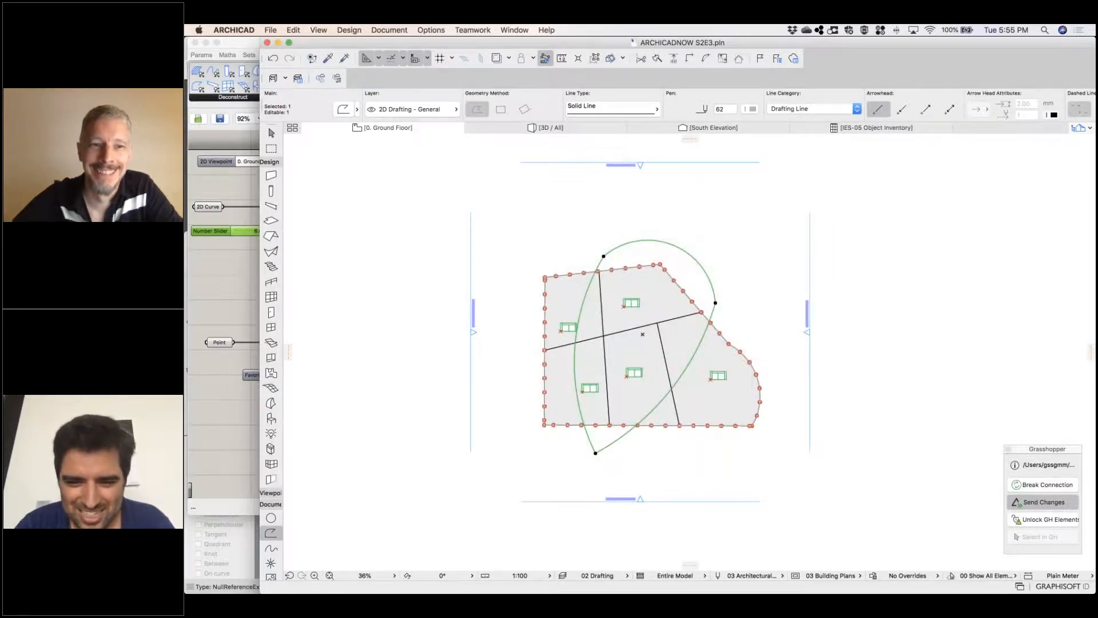
{"action": "key", "text": "Escape"}
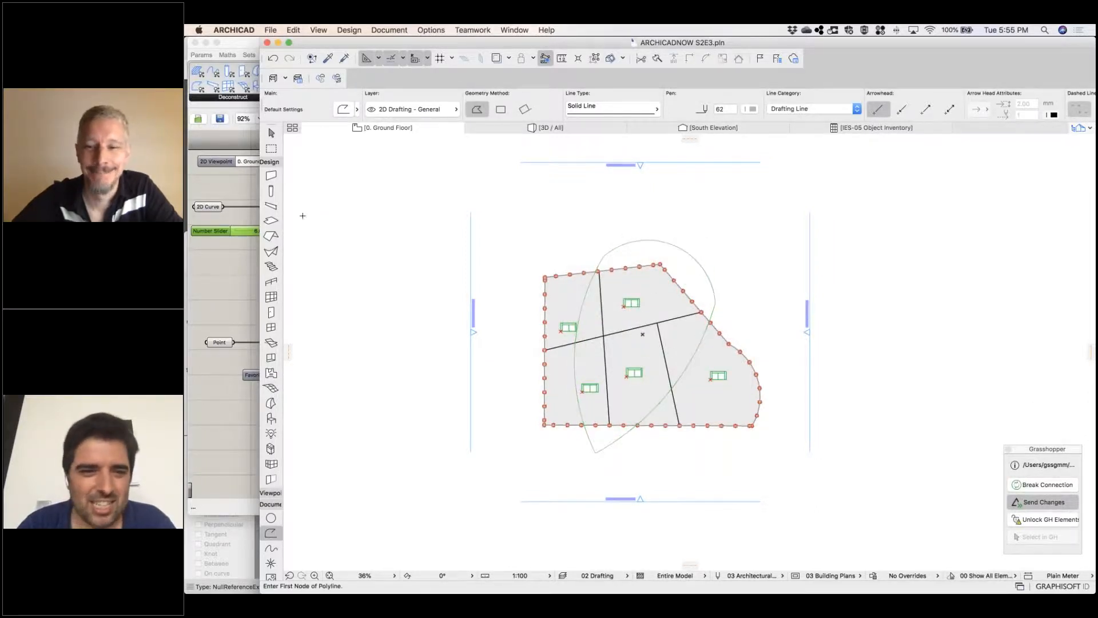
In Grasshopper, set the 2D Curve parameter to the new teardrop-shaped polyline as its single Archicad curve
{"action": "left_click", "coordinate": [239, 201]}
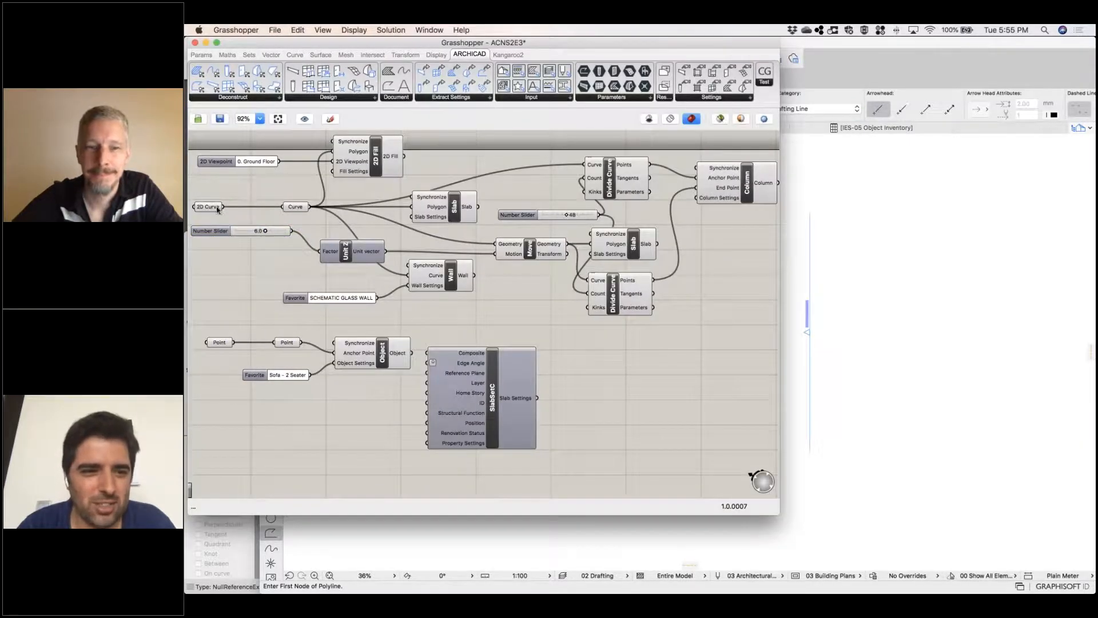
{"action": "left_click", "coordinate": [861, 295]}
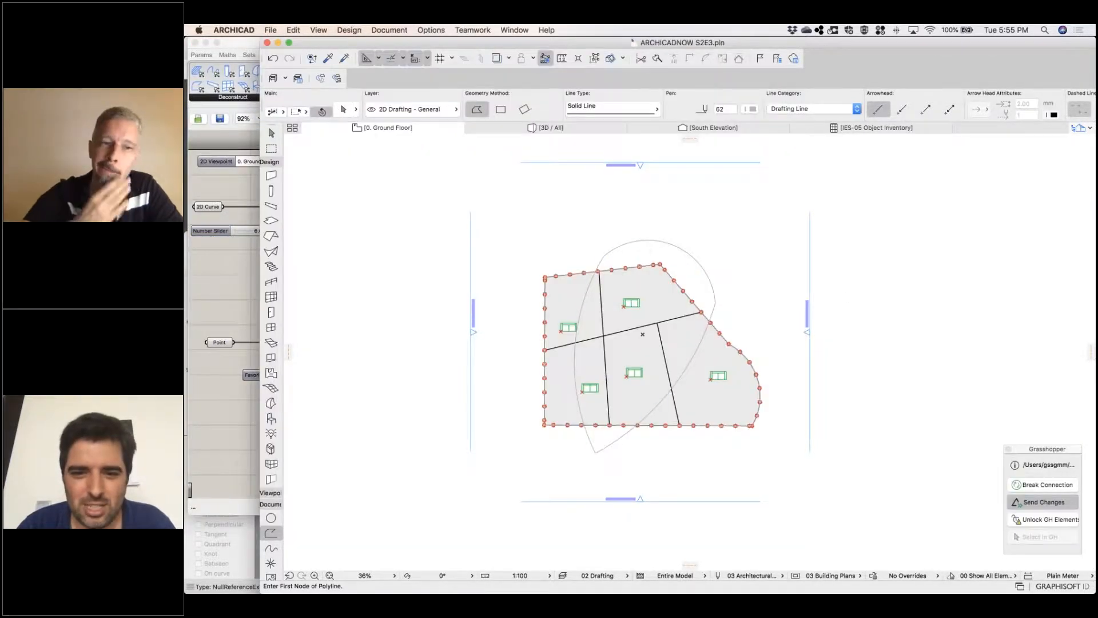
{"action": "left_click", "coordinate": [205, 203]}
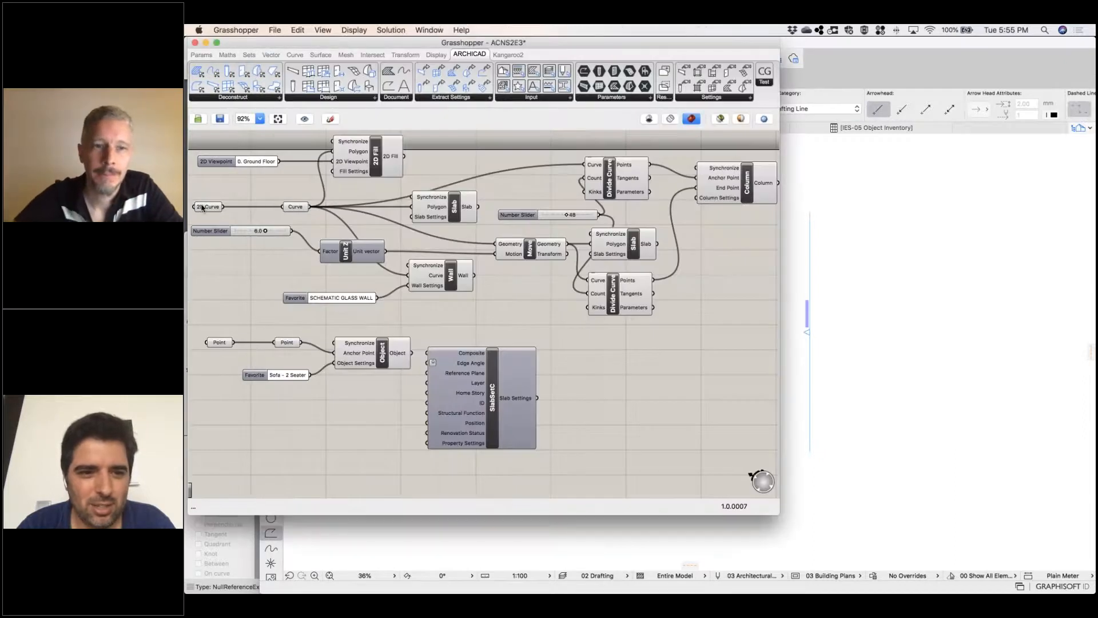
{"action": "right_click", "coordinate": [205, 206]}
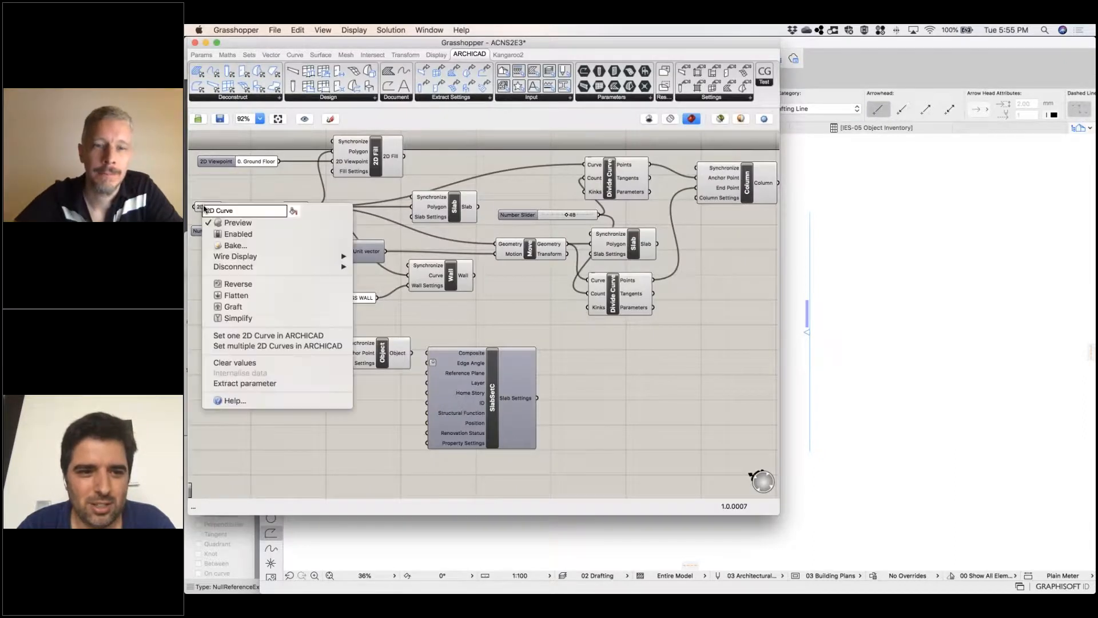
{"action": "left_click", "coordinate": [278, 338]}
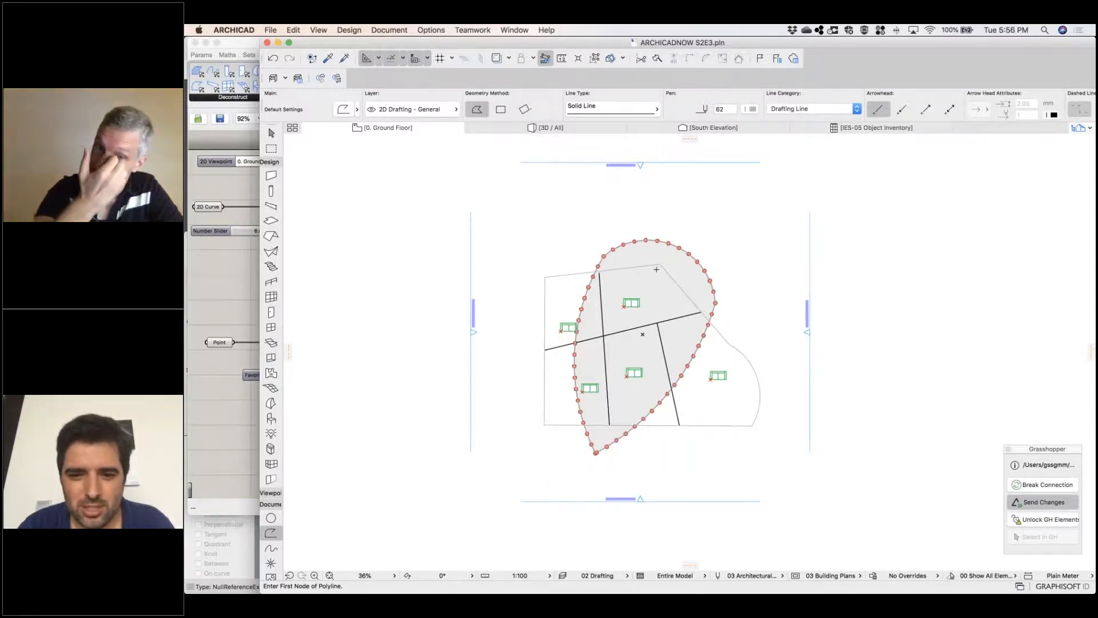
Open the 3D view and orbit around the teardrop-shaped building to inspect its slabs and columns
{"action": "key", "text": "Escape"}
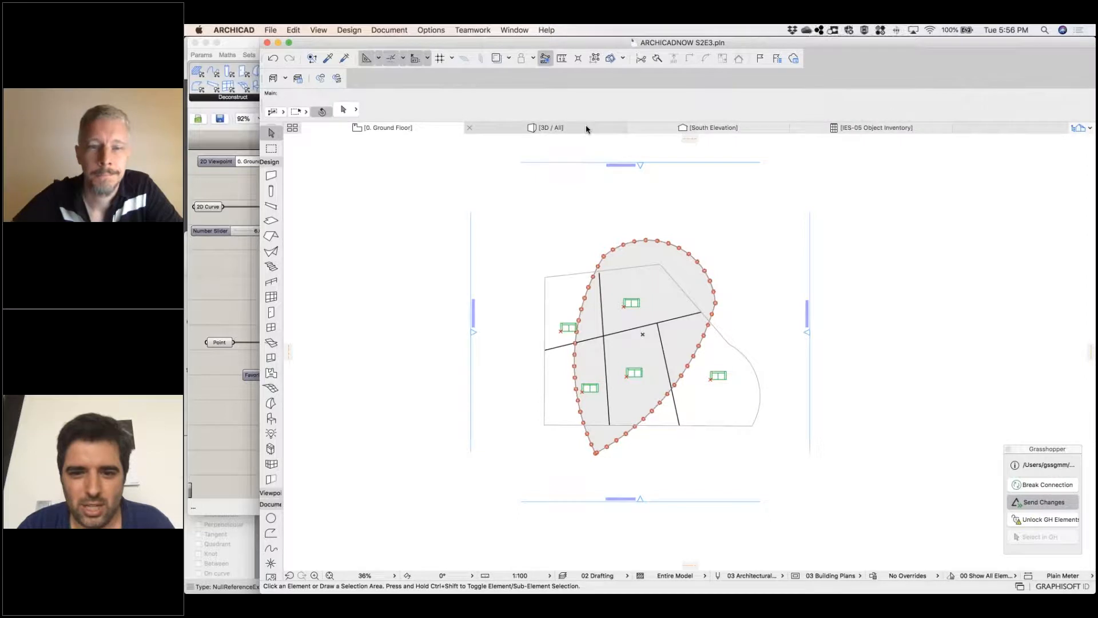
{"action": "left_click", "coordinate": [585, 128]}
{"action": "middle_click_drag", "start_coordinate": [750, 389], "coordinate": [704, 343], "text": "shift"}
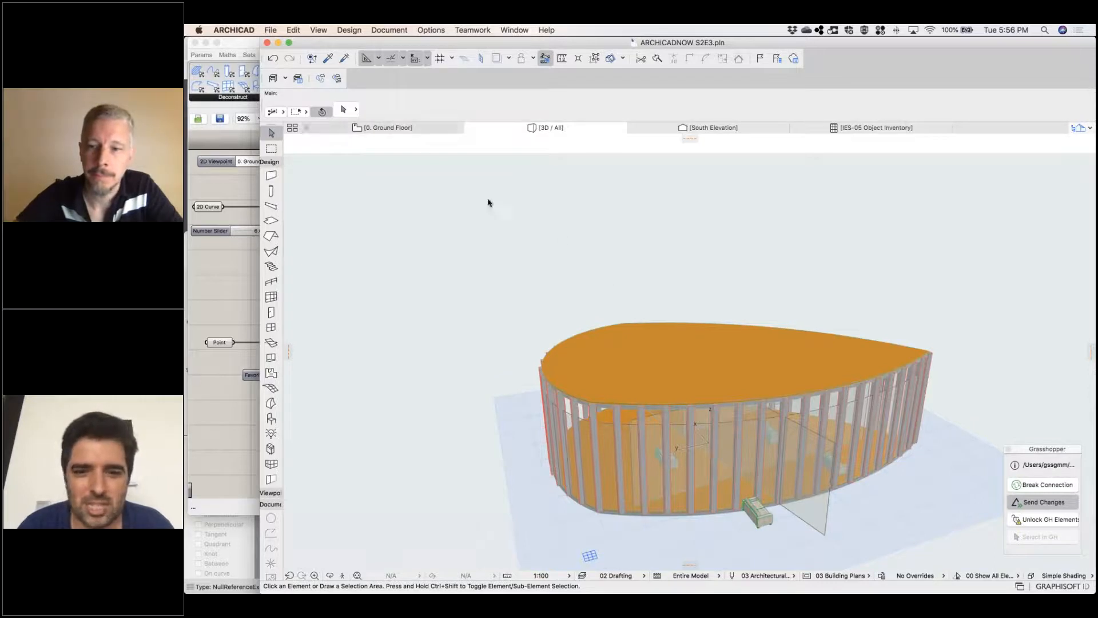
On the ground floor plan, draw a closed rectangular polyline about 9.5 m deep, spanning the plan from west to east
{"action": "key", "text": "F2"}
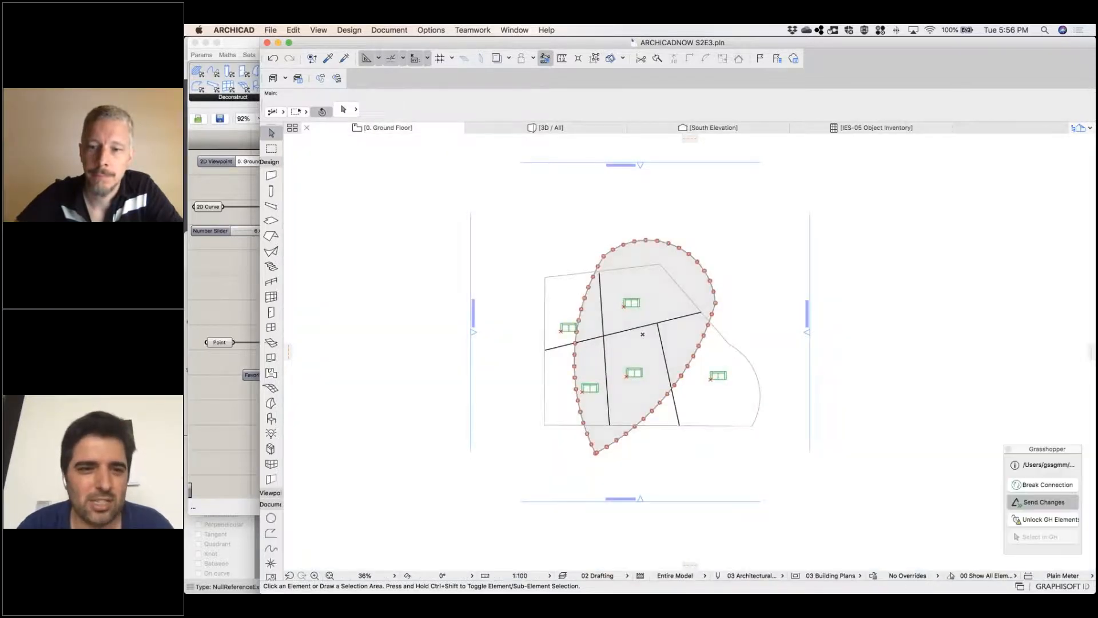
{"action": "left_click", "coordinate": [278, 528]}
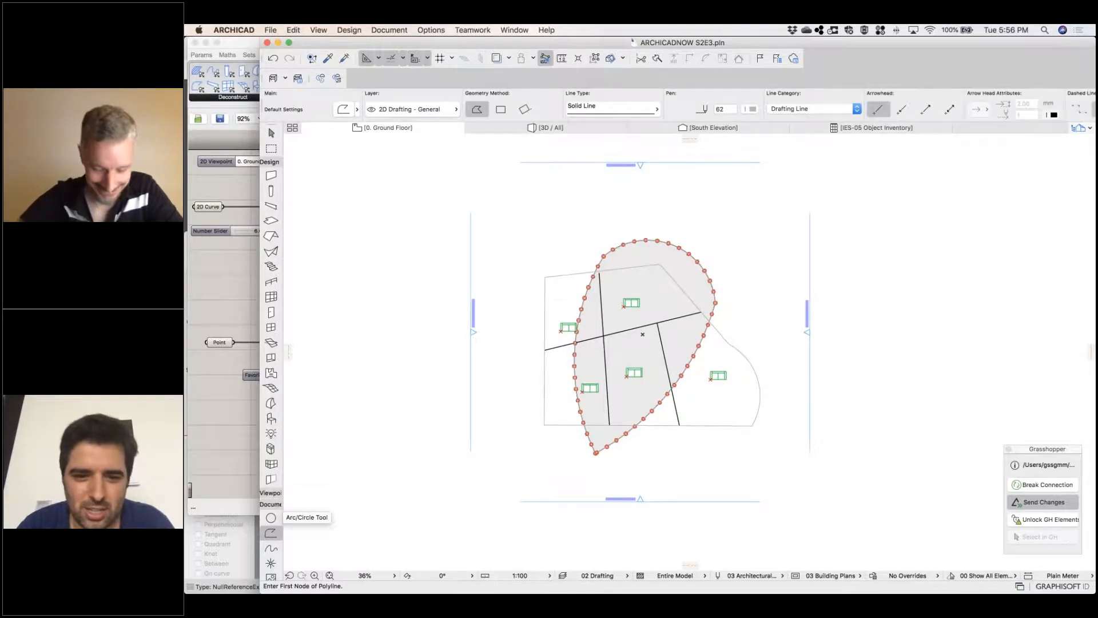
{"action": "left_click", "coordinate": [534, 298]}
{"action": "left_click", "coordinate": [534, 394]}
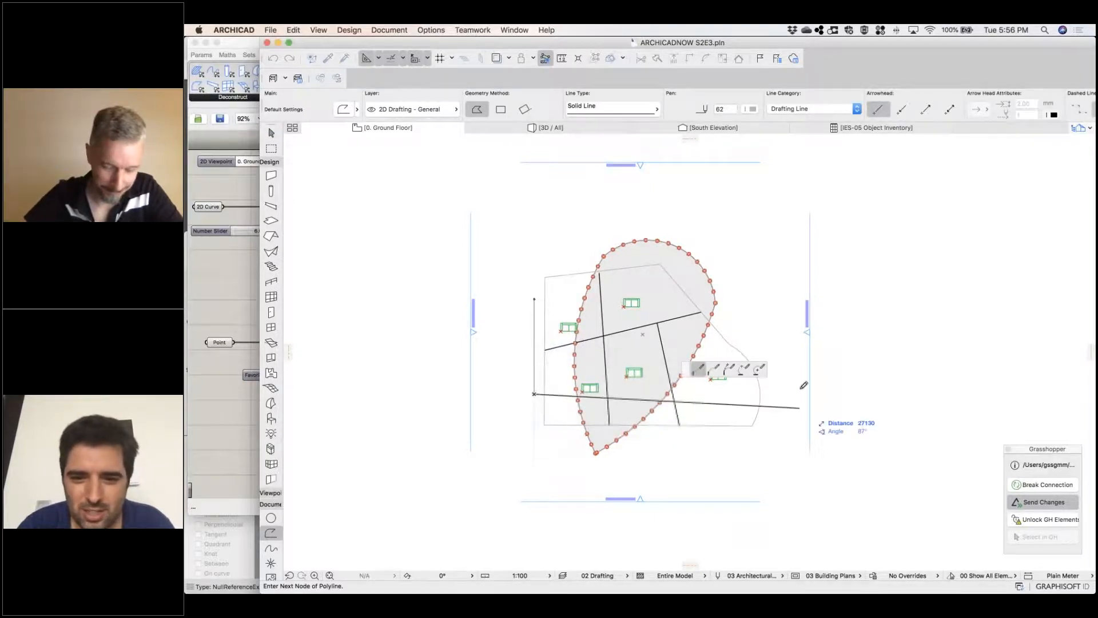
{"action": "left_click", "coordinate": [753, 394]}
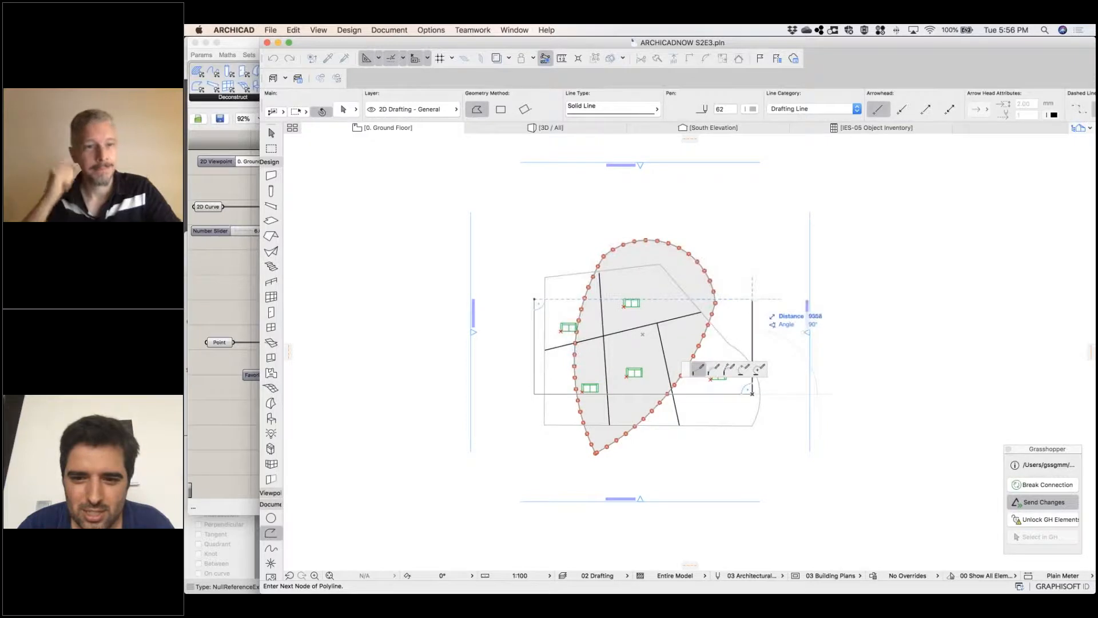
{"action": "left_click", "coordinate": [755, 298]}
{"action": "left_click", "coordinate": [534, 299]}
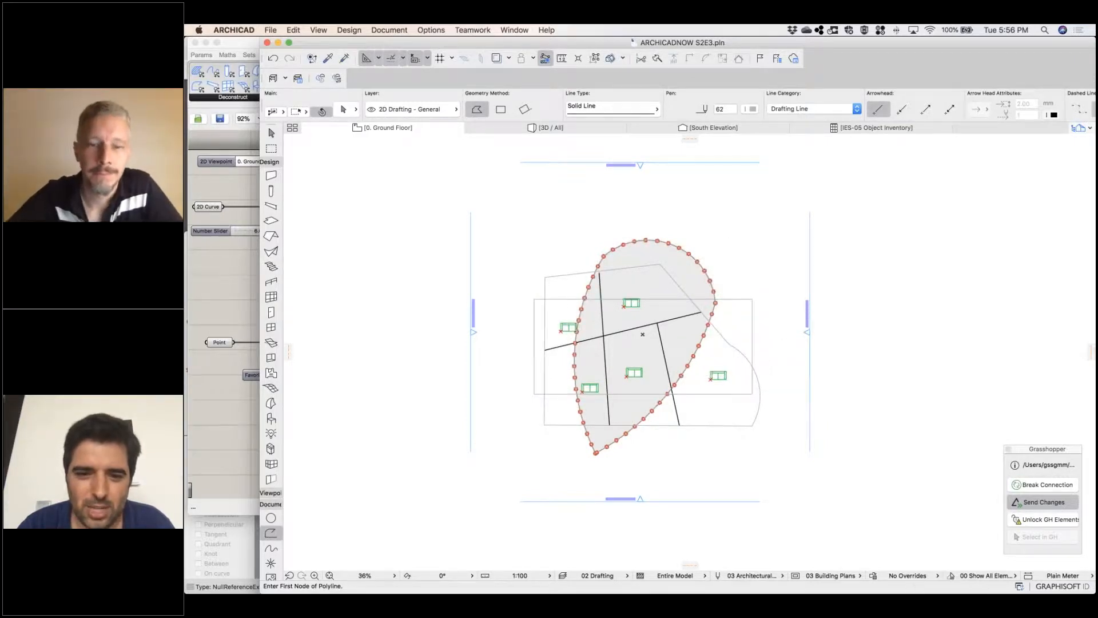
In Grasshopper, reassign the 2D Curve parameter to the new rectangular Archicad polyline
{"action": "right_click", "coordinate": [560, 299]}
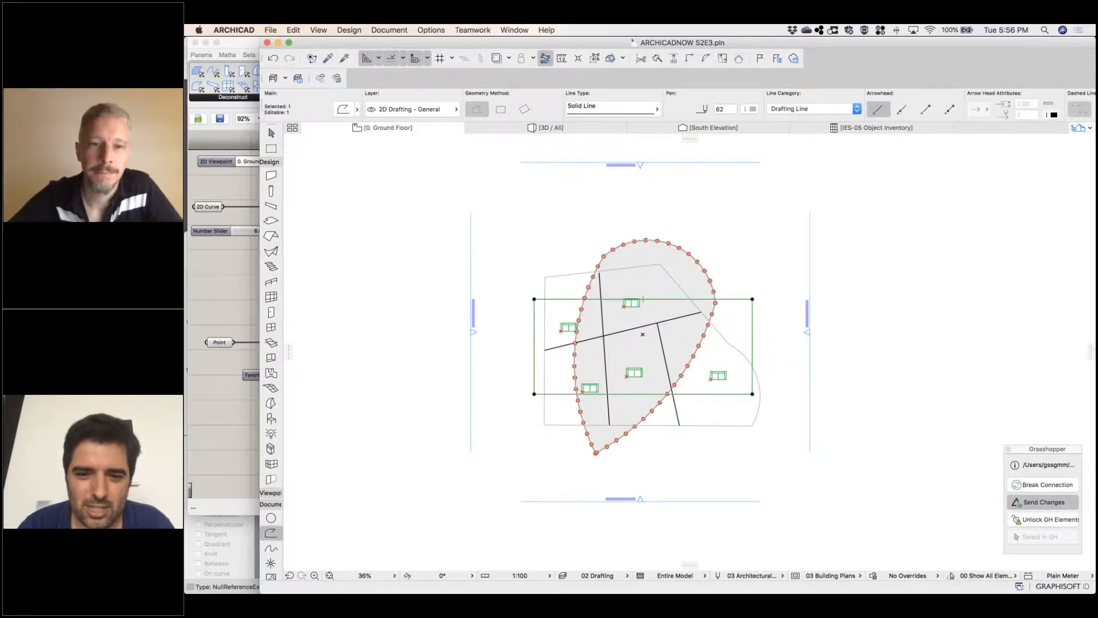
{"action": "left_click", "coordinate": [232, 202]}
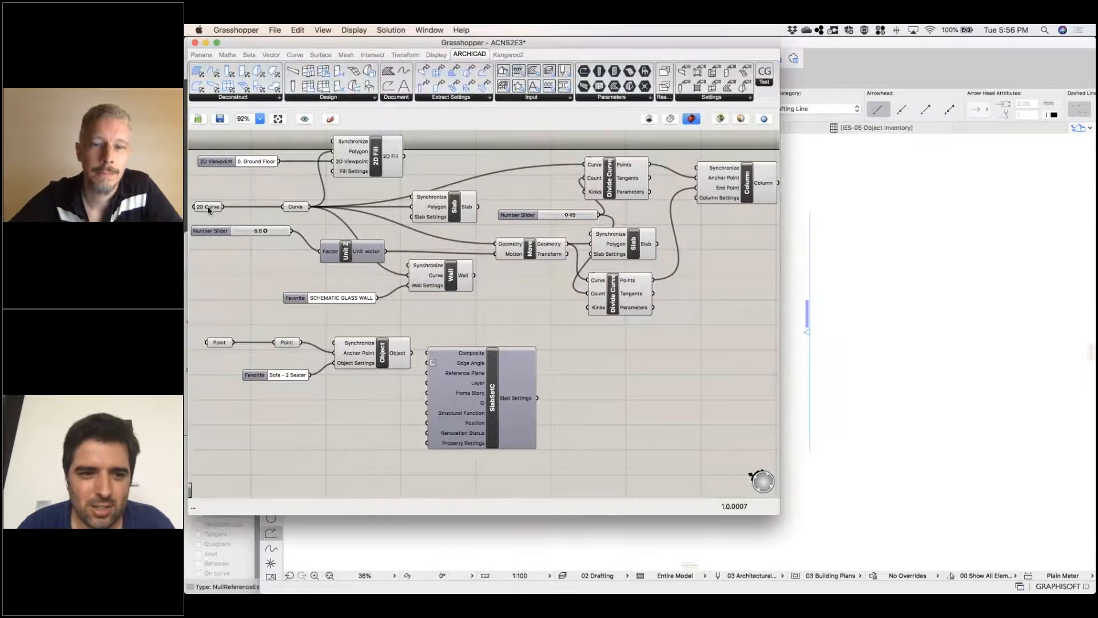
{"action": "right_click", "coordinate": [209, 210]}
{"action": "left_click", "coordinate": [322, 339]}
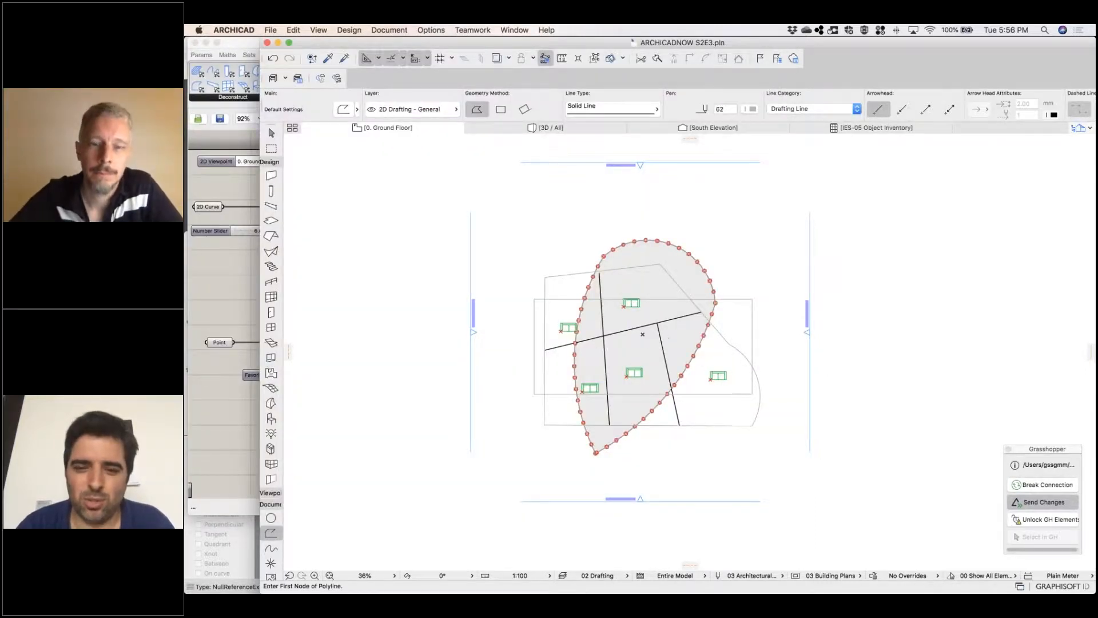
{"action": "left_click", "coordinate": [828, 378]}
Open the 3D view and orbit around the rectangular building to examine its roof slab and column rows
{"action": "key", "text": "Escape"}
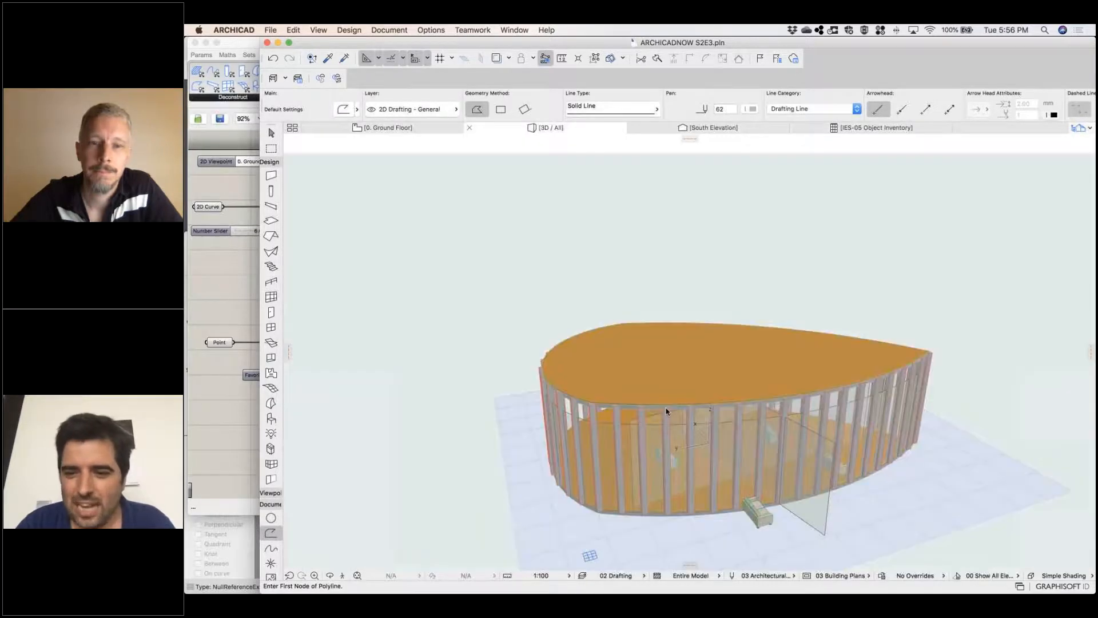
{"action": "middle_click_drag", "start_coordinate": [555, 373], "coordinate": [186, 402], "text": "shift"}
{"action": "middle_click_drag", "start_coordinate": [600, 458], "coordinate": [498, 505], "text": "shift"}
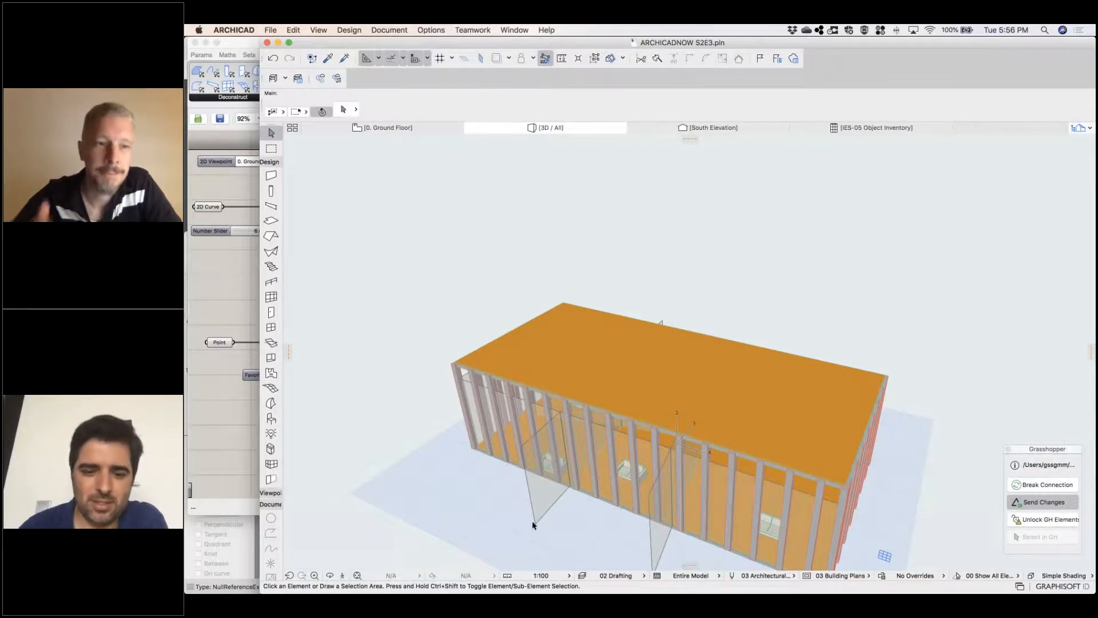
{"action": "mouse_move", "coordinate": [781, 588]}
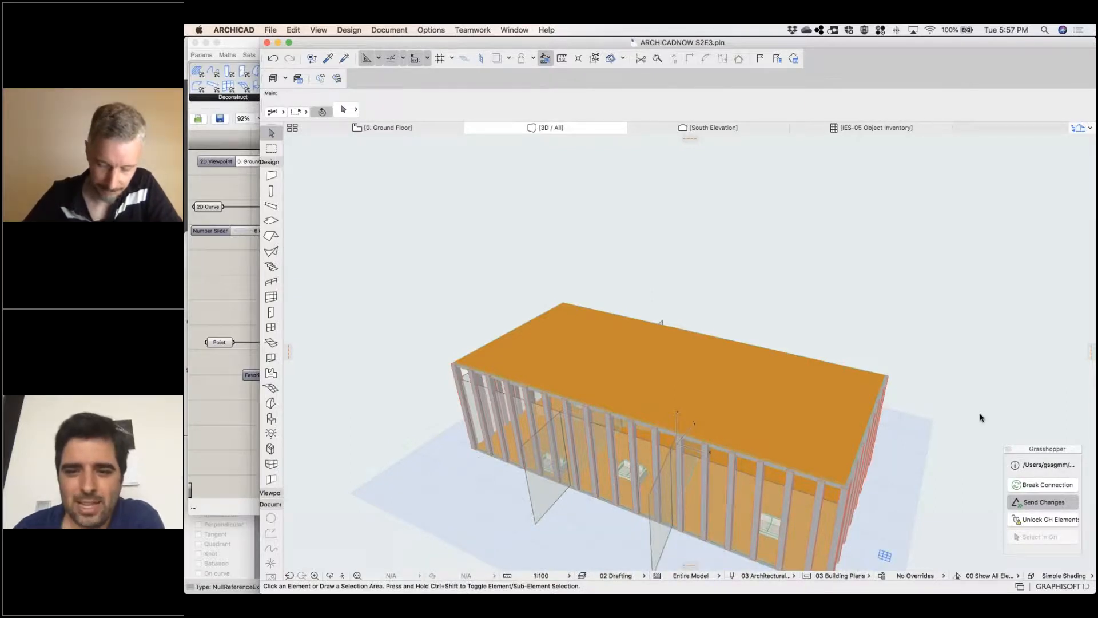
In Grasshopper, move the Column component slightly up and delete the unconnected Slab Settings component
{"action": "left_click", "coordinate": [241, 201]}
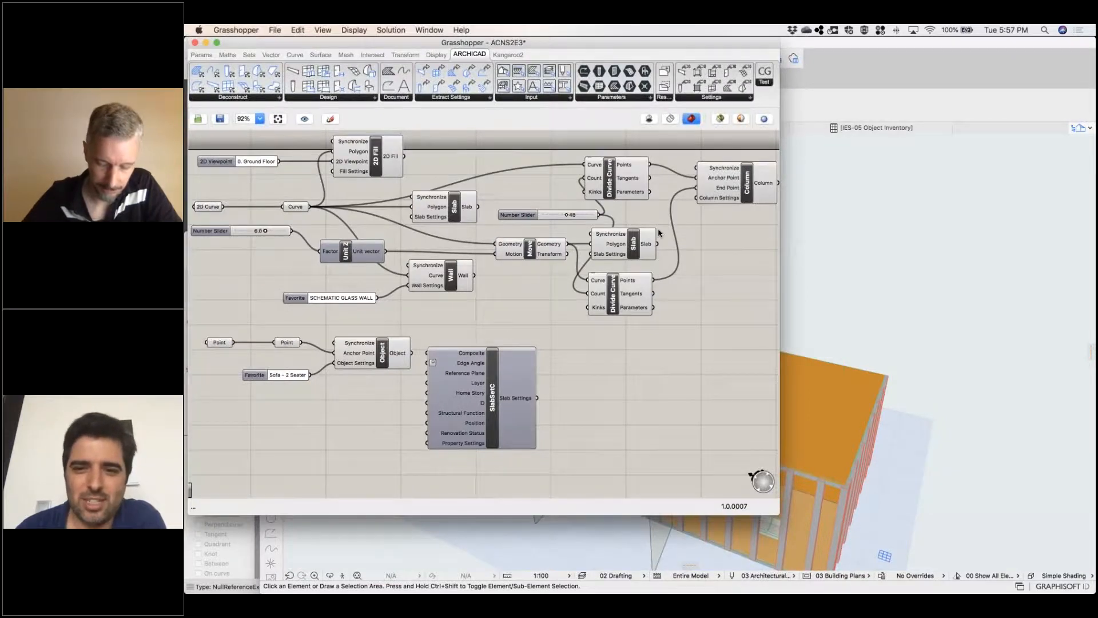
{"action": "left_click", "coordinate": [714, 180]}
{"action": "left_click_drag", "start_coordinate": [713, 180], "coordinate": [708, 167]}
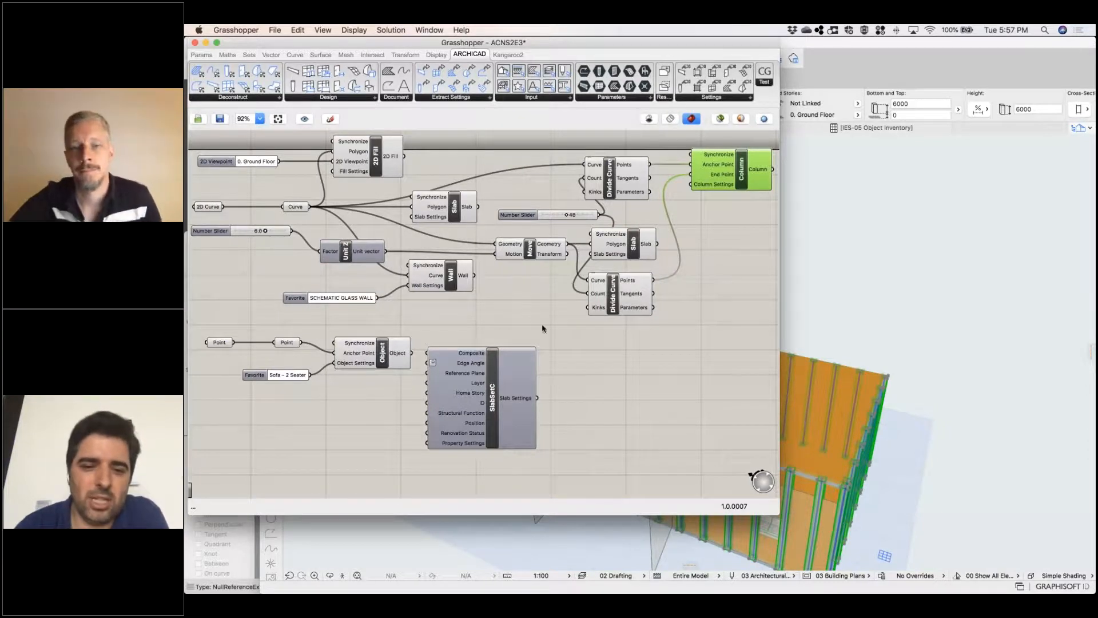
{"action": "left_click", "coordinate": [509, 386]}
{"action": "key", "text": "Delete"}
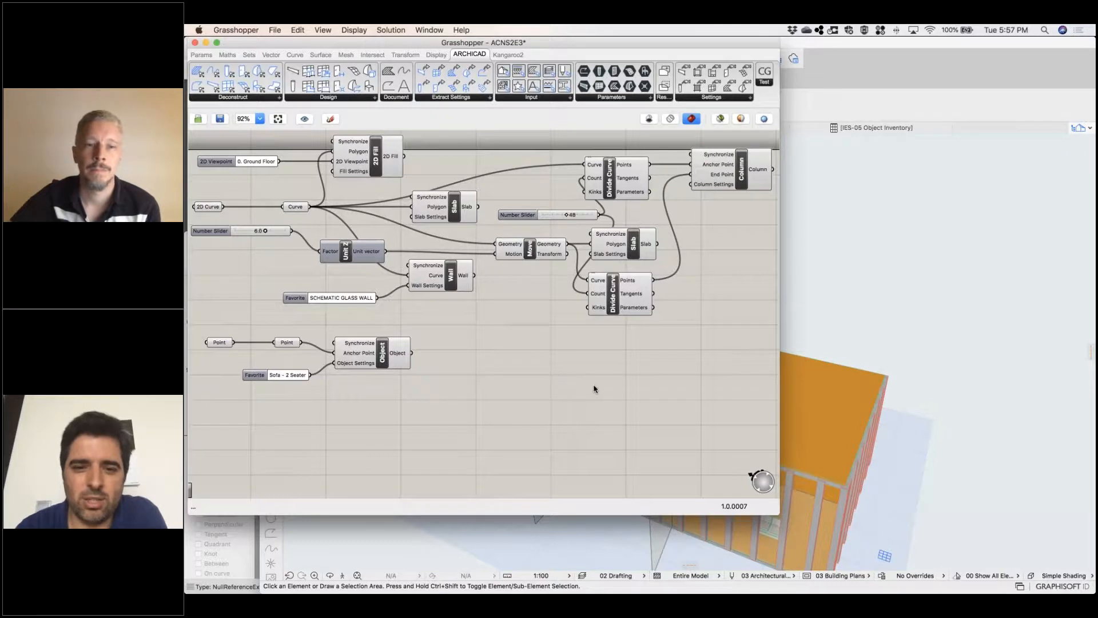
{"action": "right_click_drag", "start_coordinate": [537, 359], "coordinate": [557, 377]}
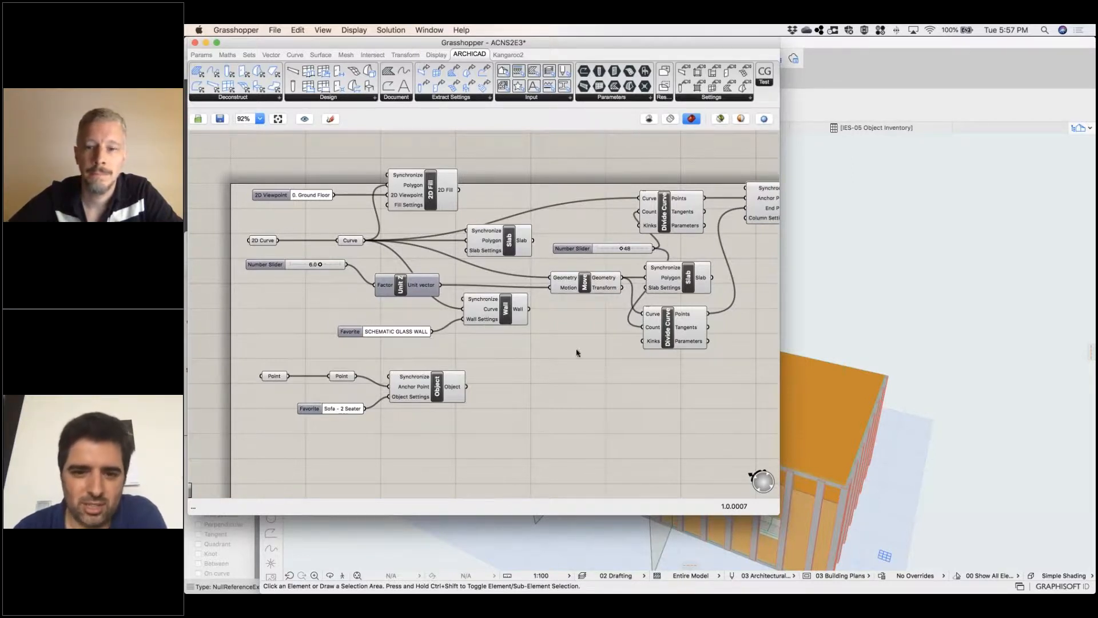
{"action": "scroll", "coordinate": [620, 384], "scroll_direction": "right", "scroll_amount": 3}
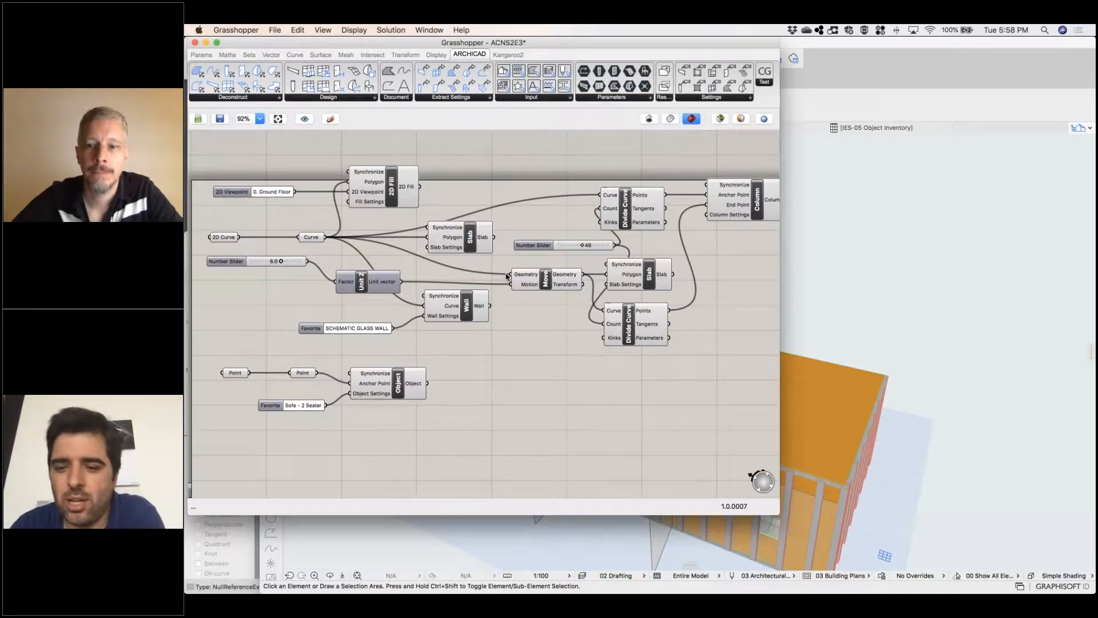
Return to the Archicad 3D view, and switch to the webinar presentation's Resources slide
{"action": "left_click", "coordinate": [841, 321]}
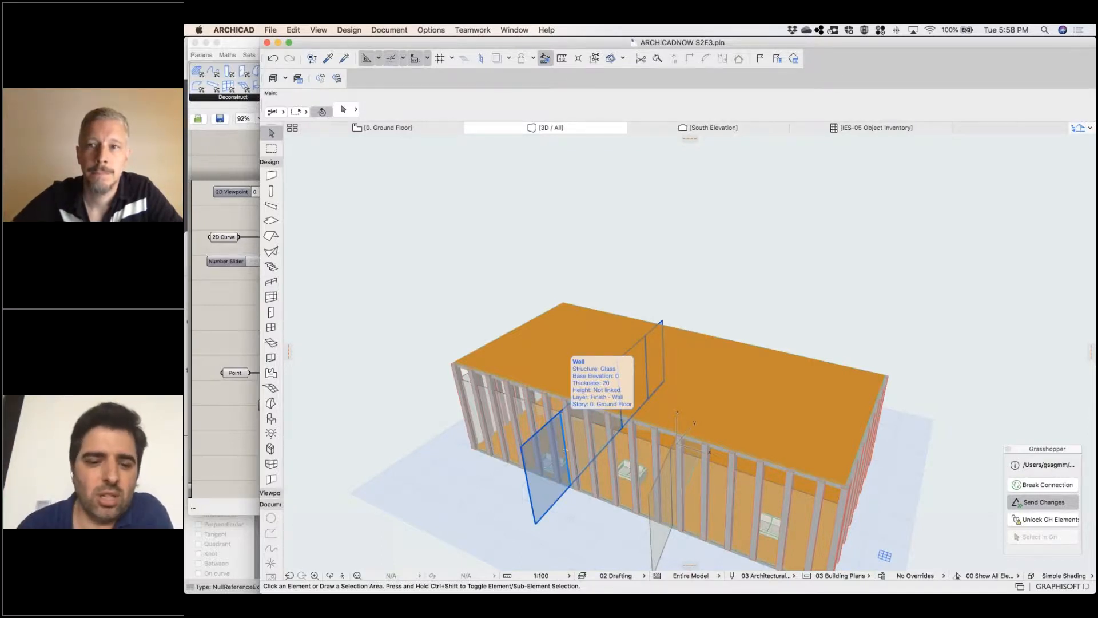
{"action": "left_click", "coordinate": [575, 582]}
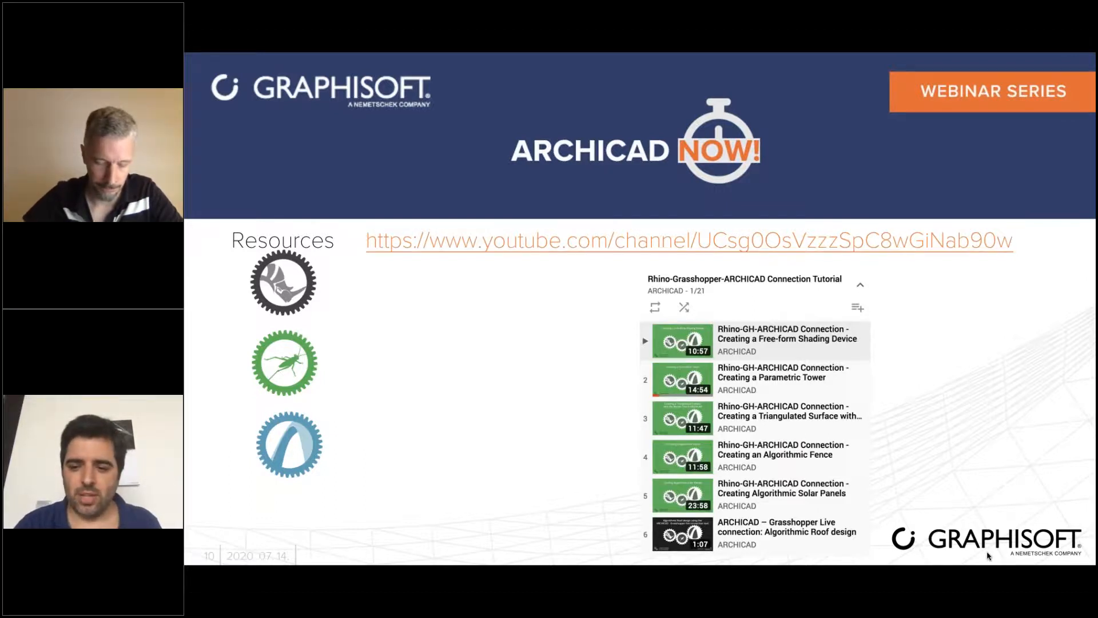
{"action": "left_click", "coordinate": [927, 349]}
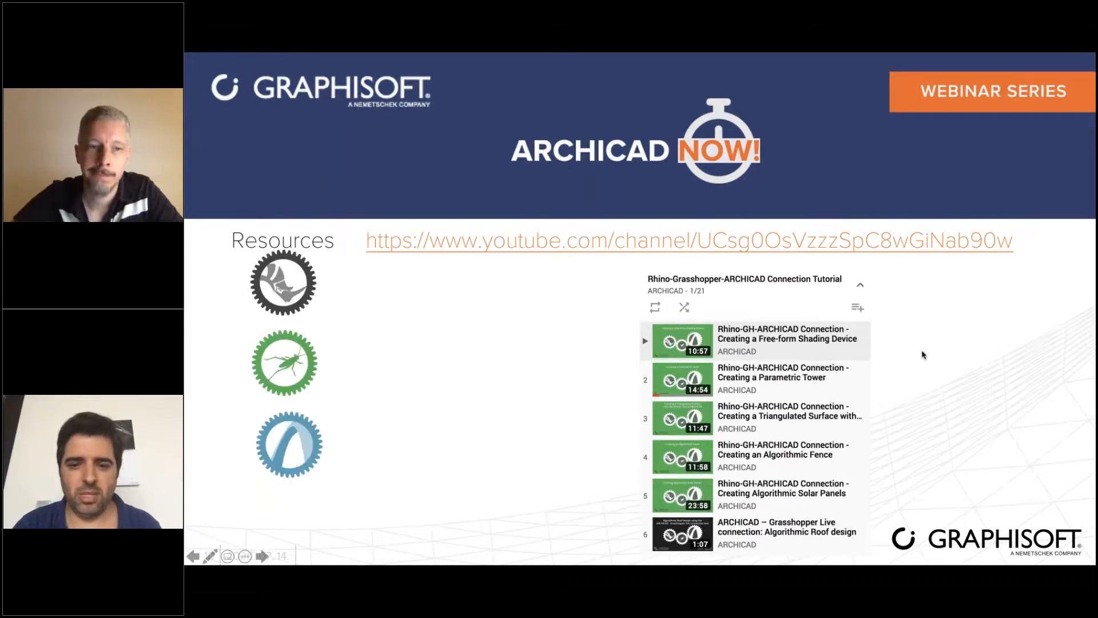